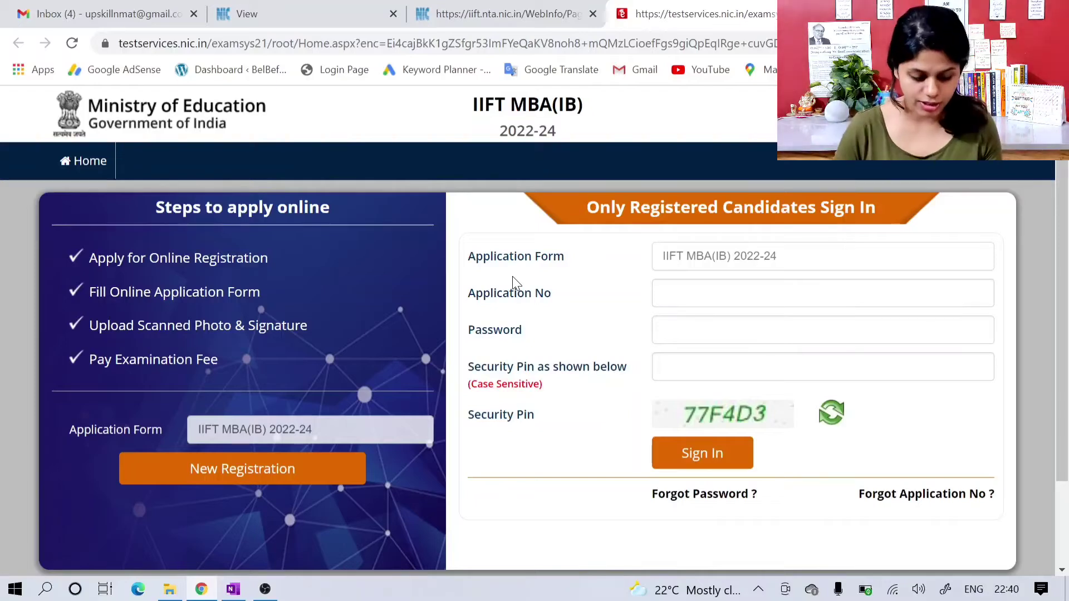
Step: Start a new candidate registration for the IIFT MBA(IB) 2022-24 application form
{"action": "left_click", "coordinate": [253, 478]}
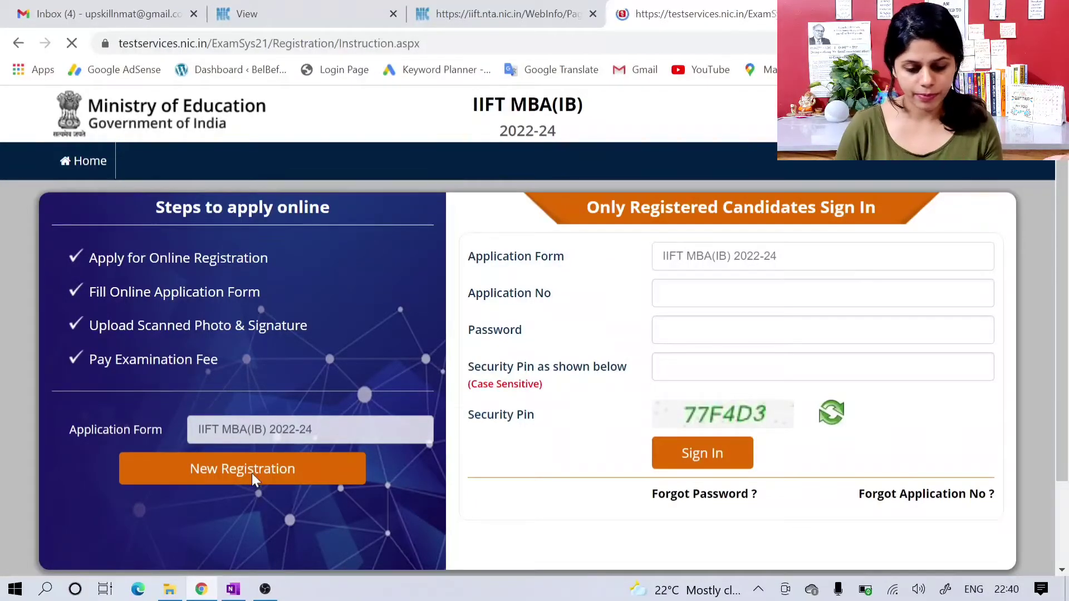
{"action": "scroll", "coordinate": [365, 417], "scroll_direction": "down", "scroll_amount": 1}
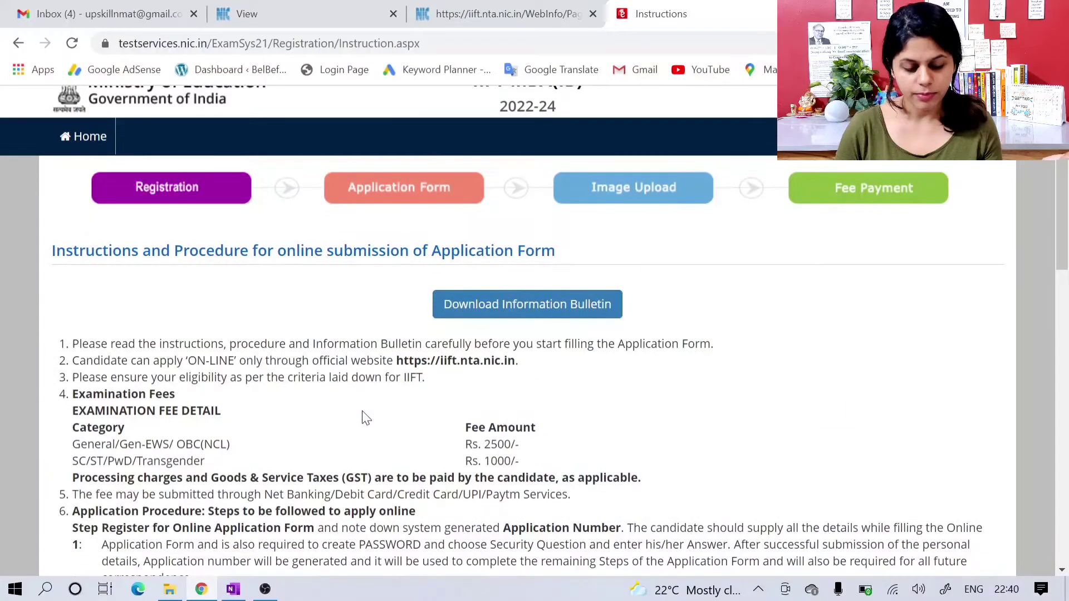
{"action": "scroll", "coordinate": [365, 418], "scroll_direction": "up", "scroll_amount": 1}
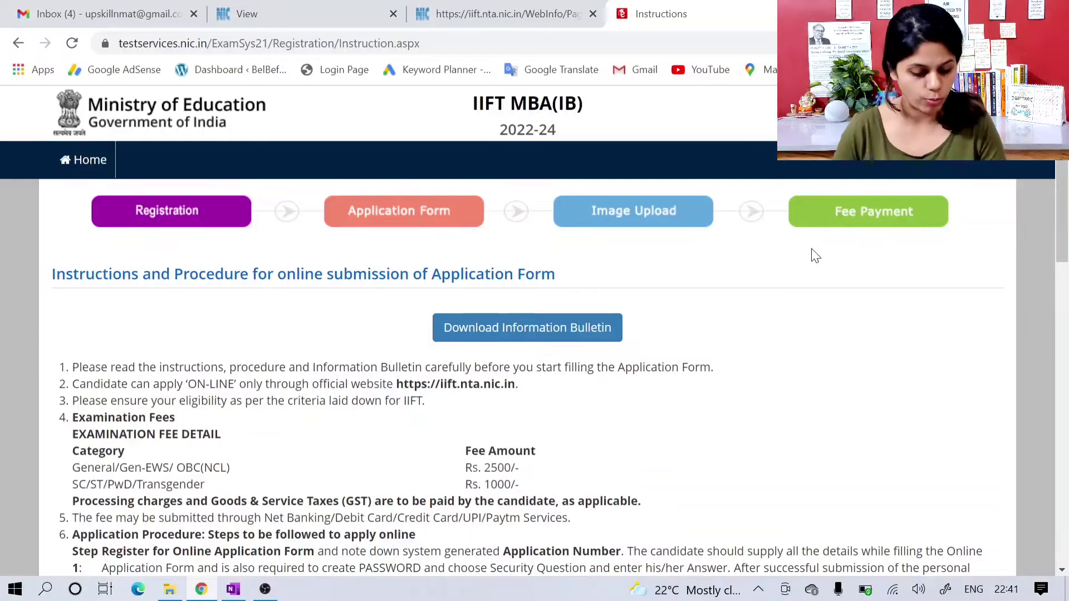
Step: Read the online application instructions, covering examination fees, application steps, document upload requirements, fee payment and password policy
{"action": "scroll", "coordinate": [816, 256], "scroll_direction": "down", "scroll_amount": 1}
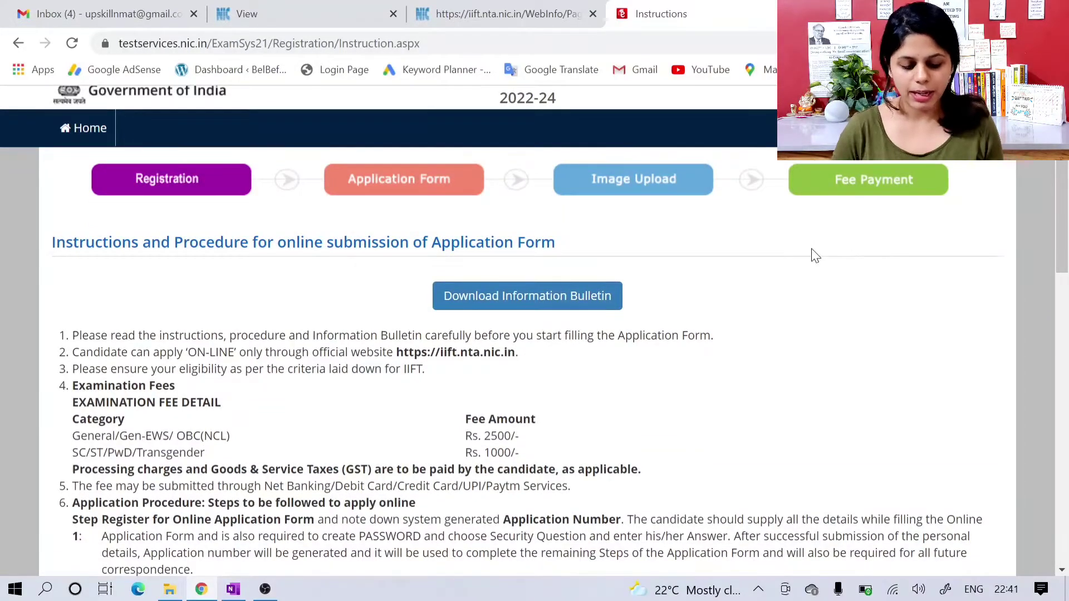
{"action": "scroll", "coordinate": [815, 256], "scroll_direction": "down", "scroll_amount": 2}
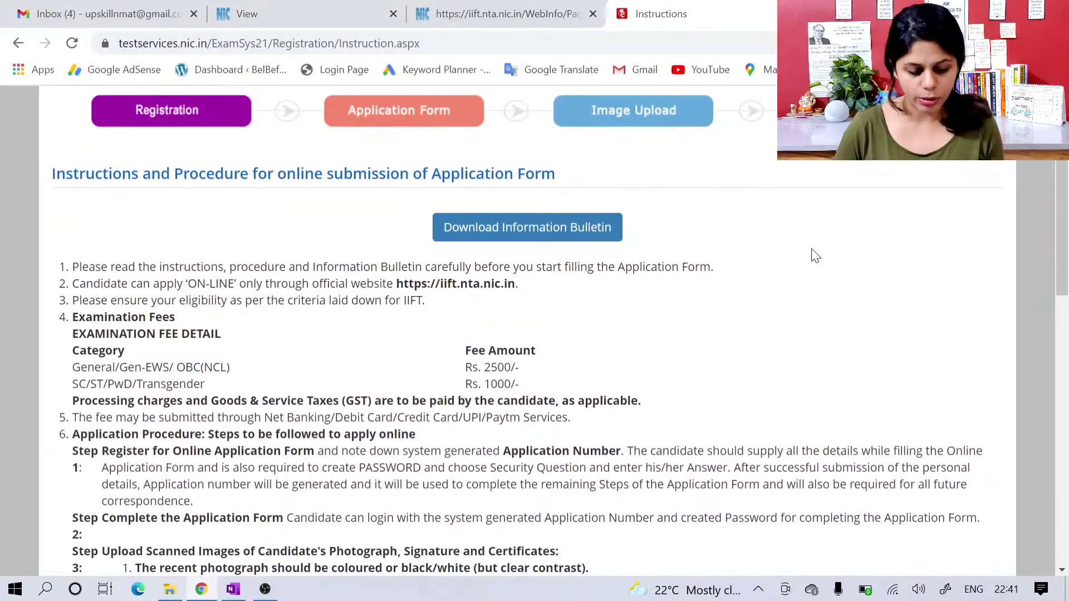
{"action": "scroll", "coordinate": [816, 256], "scroll_direction": "down", "scroll_amount": 1}
{"action": "scroll", "coordinate": [816, 255], "scroll_direction": "down", "scroll_amount": 1}
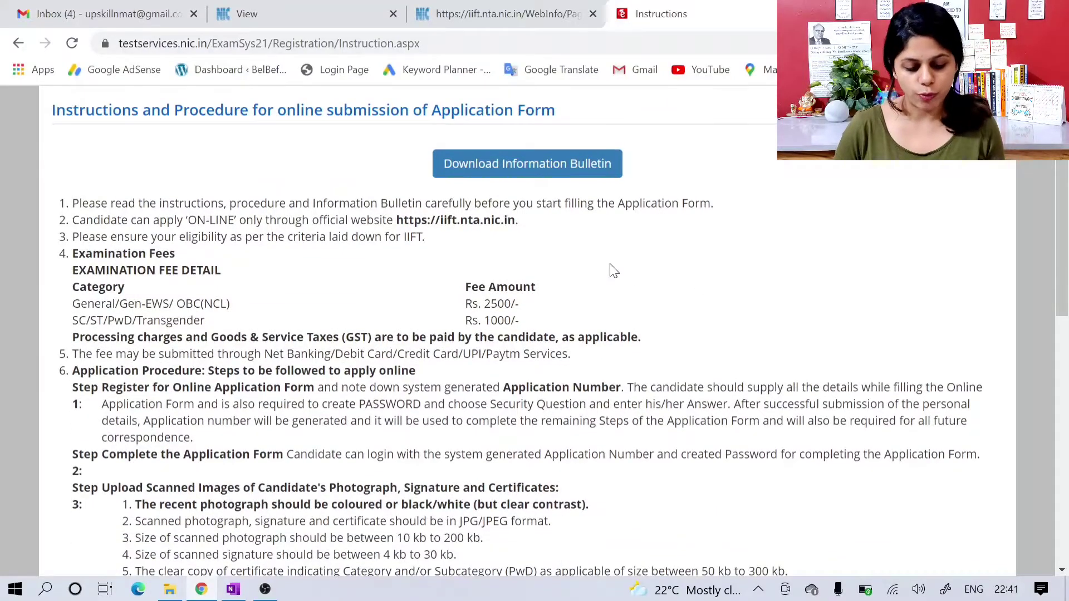
{"action": "scroll", "coordinate": [576, 295], "scroll_direction": "down", "scroll_amount": 1}
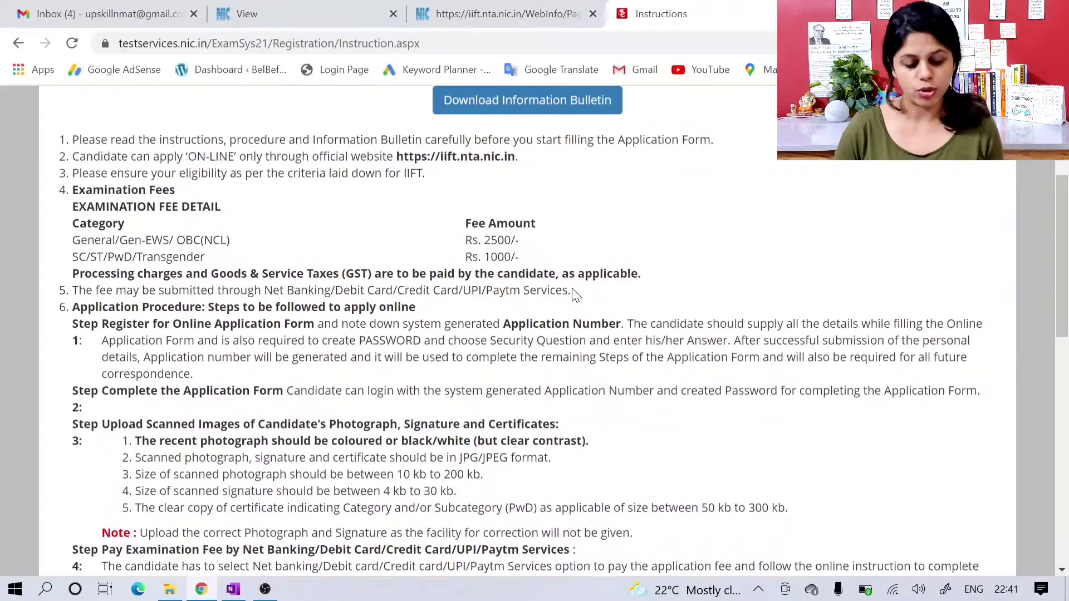
{"action": "scroll", "coordinate": [575, 295], "scroll_direction": "down", "scroll_amount": 1}
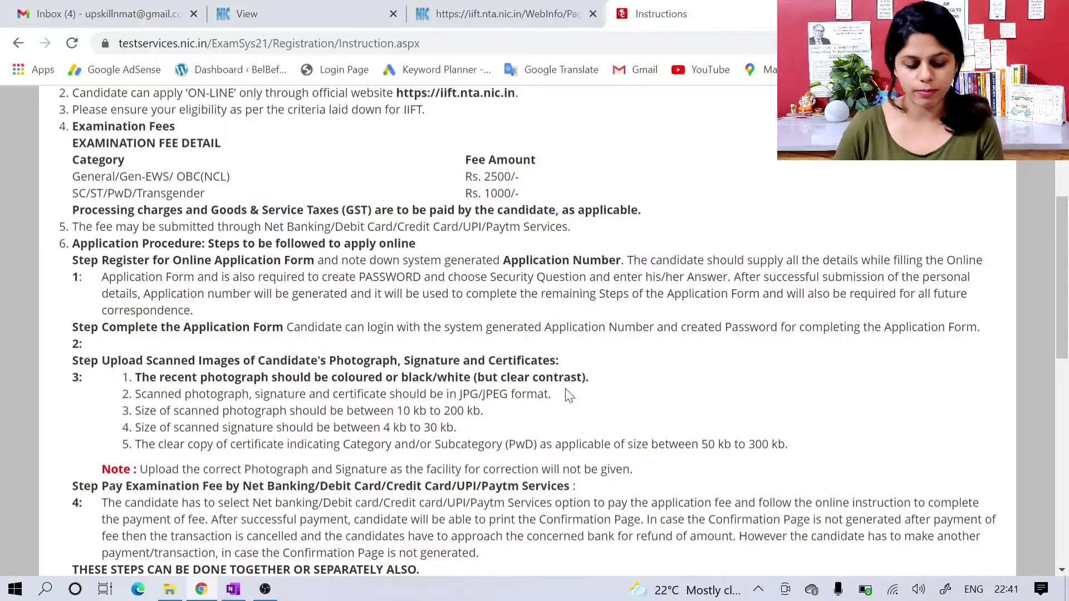
{"action": "scroll", "coordinate": [568, 395], "scroll_direction": "down", "scroll_amount": 1}
{"action": "scroll", "coordinate": [568, 394], "scroll_direction": "down", "scroll_amount": 1}
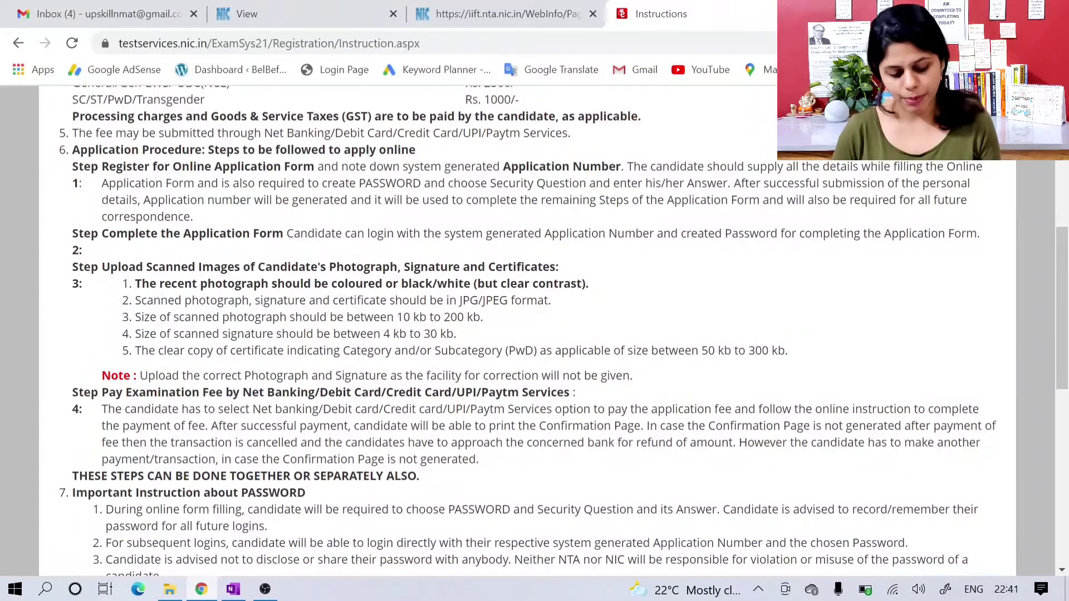
{"action": "scroll", "coordinate": [567, 394], "scroll_direction": "up", "scroll_amount": 2}
{"action": "scroll", "coordinate": [568, 395], "scroll_direction": "up", "scroll_amount": 3}
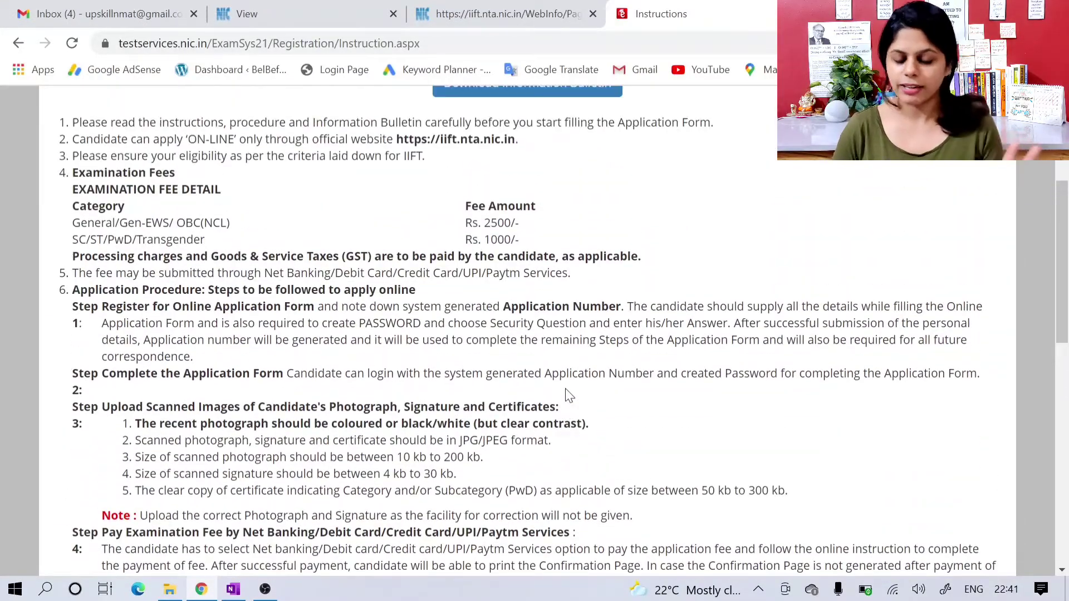
{"action": "scroll", "coordinate": [568, 395], "scroll_direction": "down", "scroll_amount": 10}
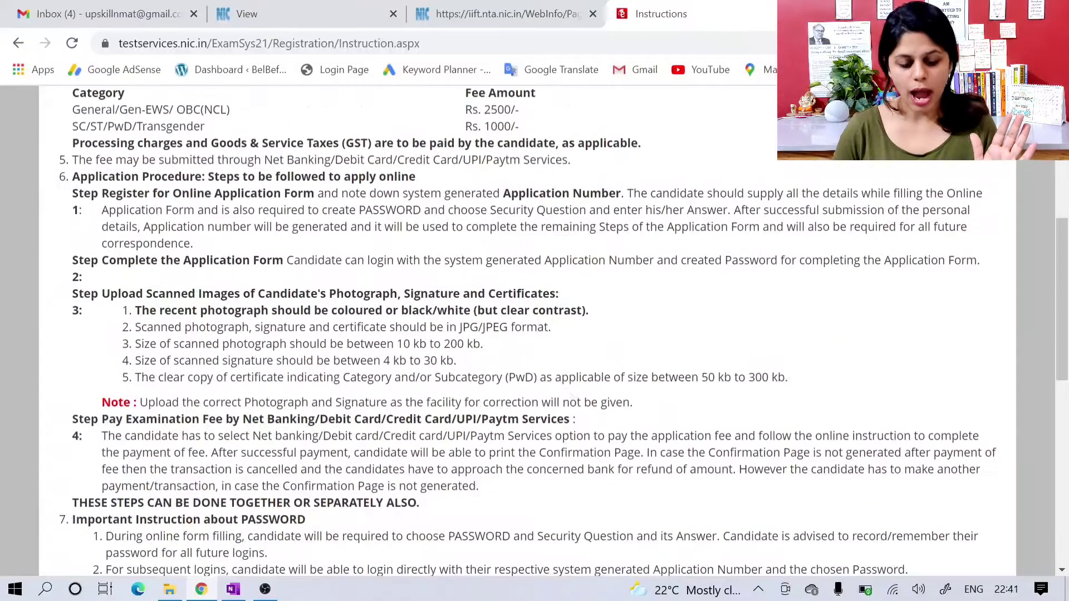
{"action": "scroll", "coordinate": [568, 394], "scroll_direction": "down", "scroll_amount": 1}
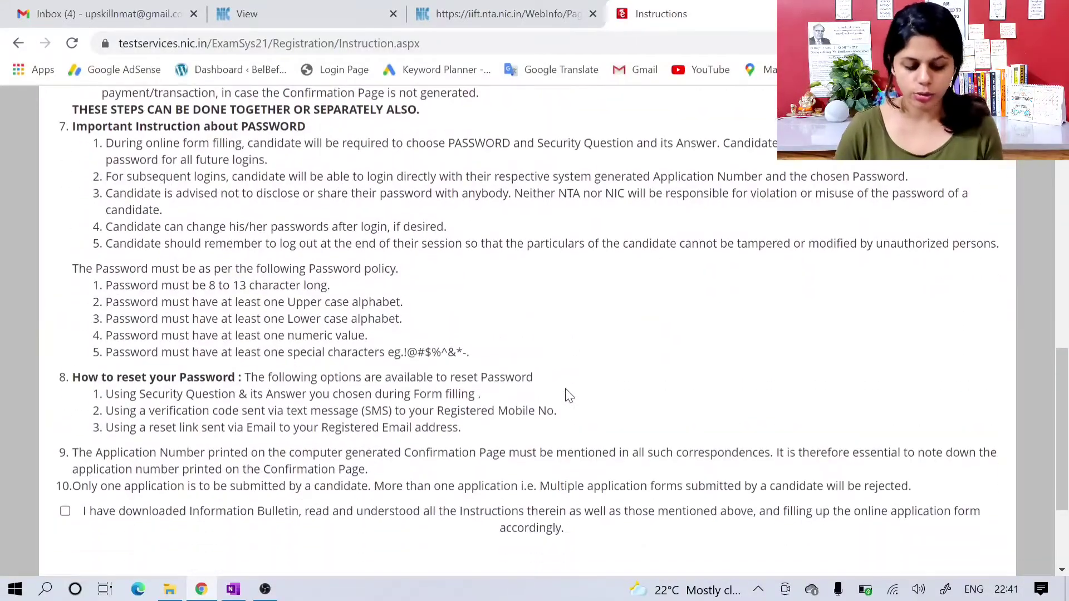
{"action": "scroll", "coordinate": [568, 394], "scroll_direction": "down", "scroll_amount": 1}
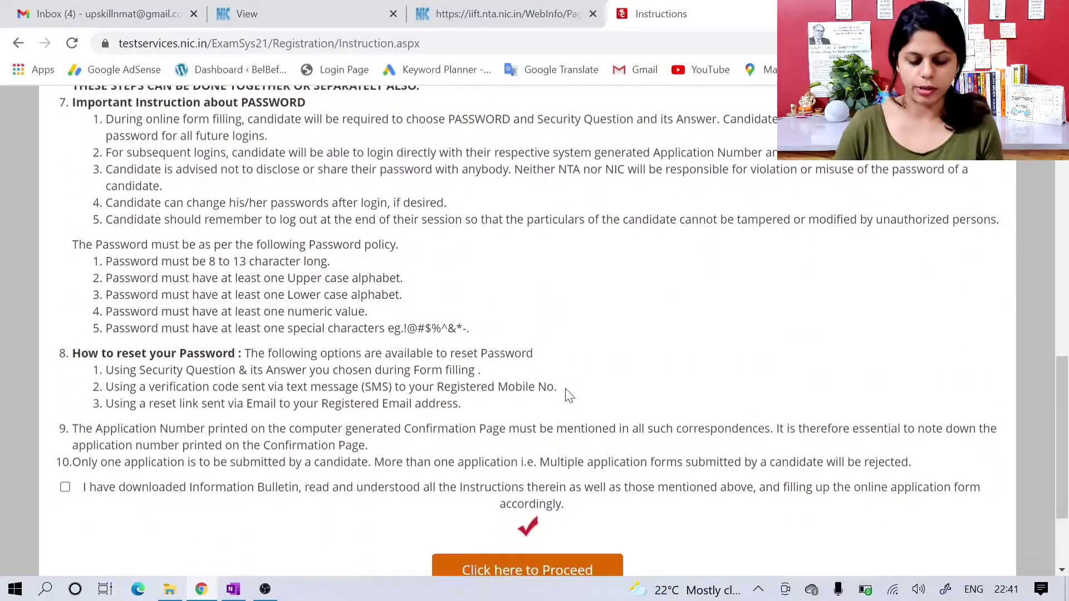
Step: Accept the declaration about having read the Information Bulletin and instructions, and proceed to the registration form
{"action": "scroll", "coordinate": [568, 394], "scroll_direction": "down", "scroll_amount": 2}
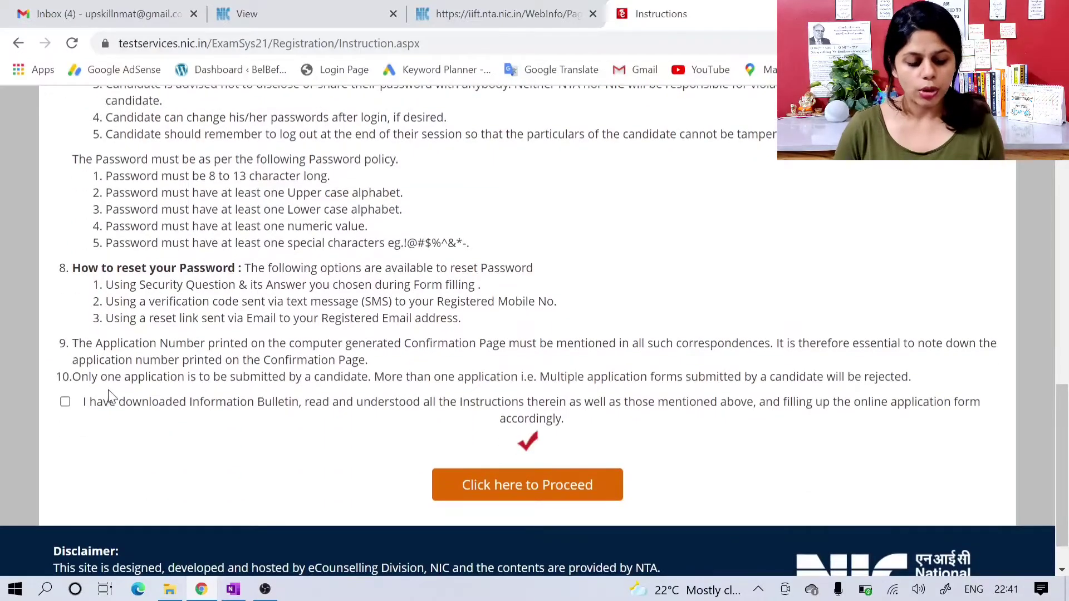
{"action": "left_click", "coordinate": [65, 402]}
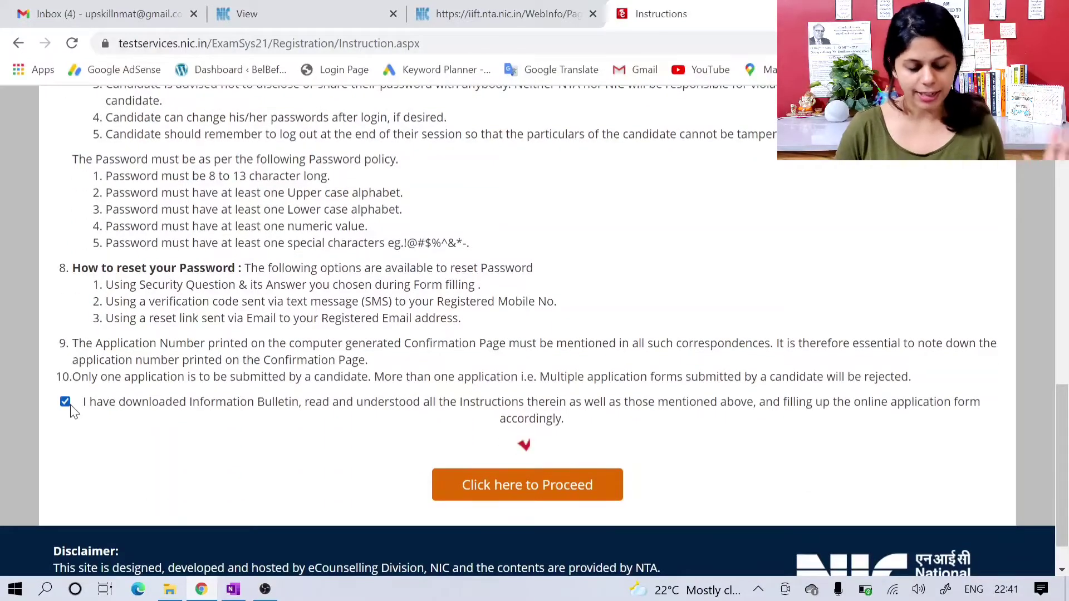
{"action": "left_click", "coordinate": [482, 493]}
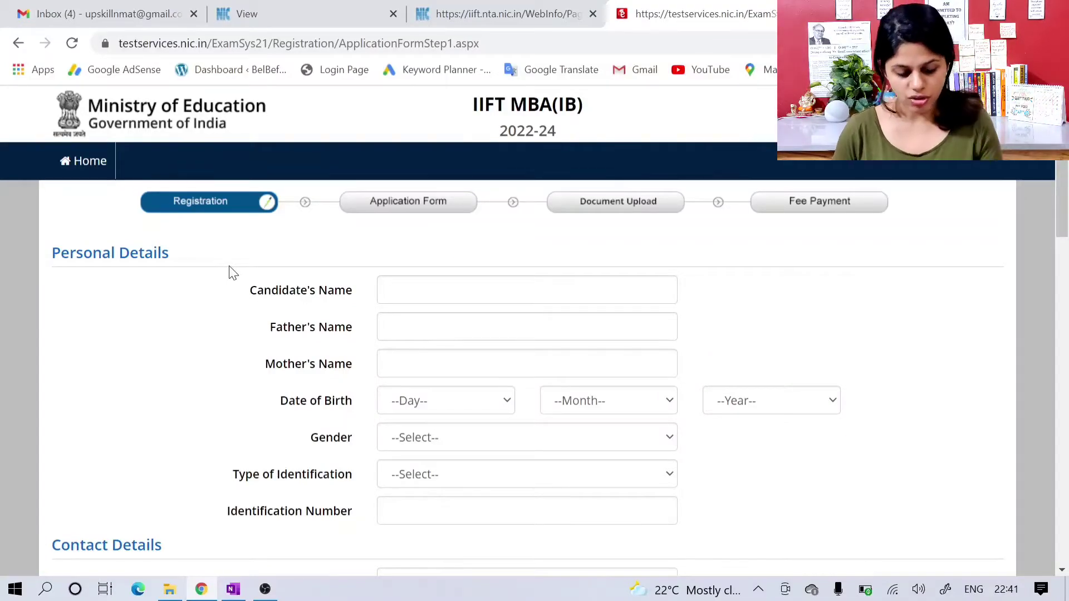
Step: Fill in the candidate's, father's and mother's names in the Personal Details section
{"action": "scroll", "coordinate": [232, 272], "scroll_direction": "down", "scroll_amount": 6}
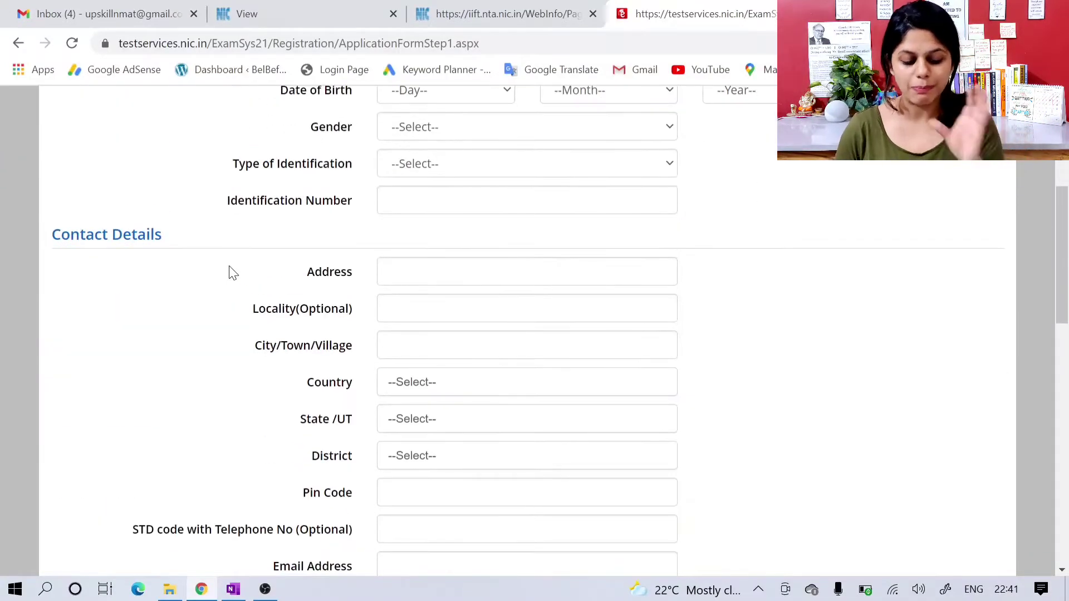
{"action": "scroll", "coordinate": [232, 273], "scroll_direction": "up", "scroll_amount": 1}
{"action": "scroll", "coordinate": [232, 273], "scroll_direction": "down", "scroll_amount": 4}
{"action": "scroll", "coordinate": [233, 272], "scroll_direction": "up", "scroll_amount": 9}
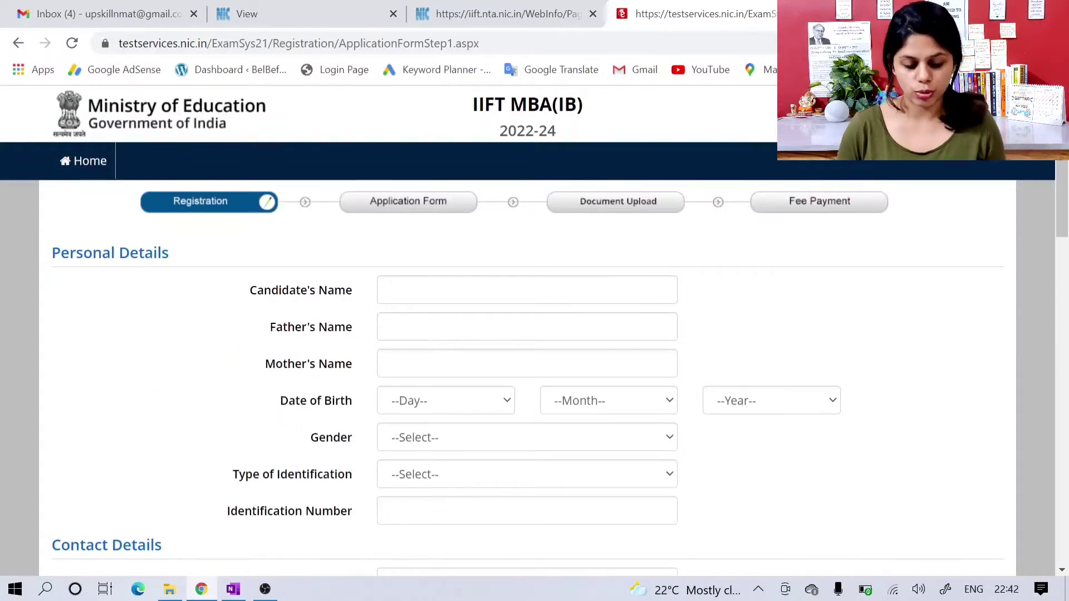
{"action": "left_click", "coordinate": [527, 290]}
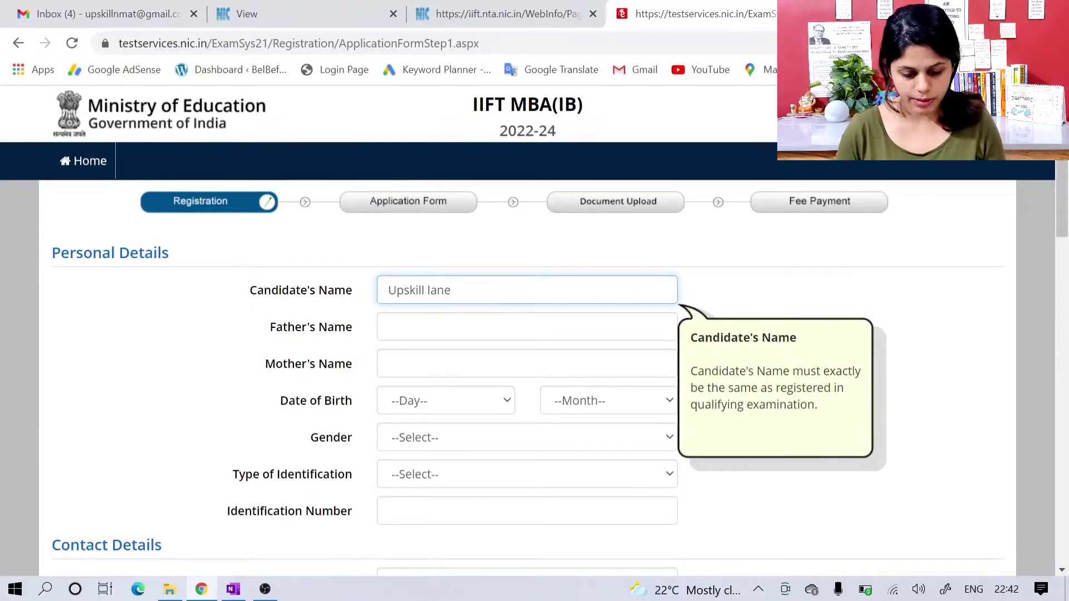
{"action": "left_click", "coordinate": [527, 327]}
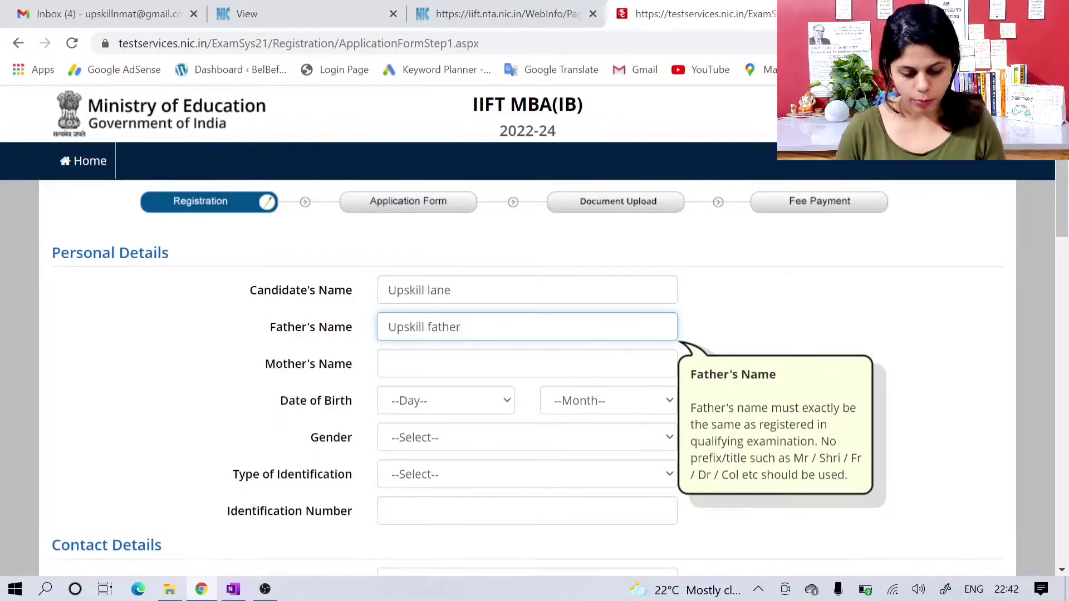
{"action": "left_click", "coordinate": [388, 364]}
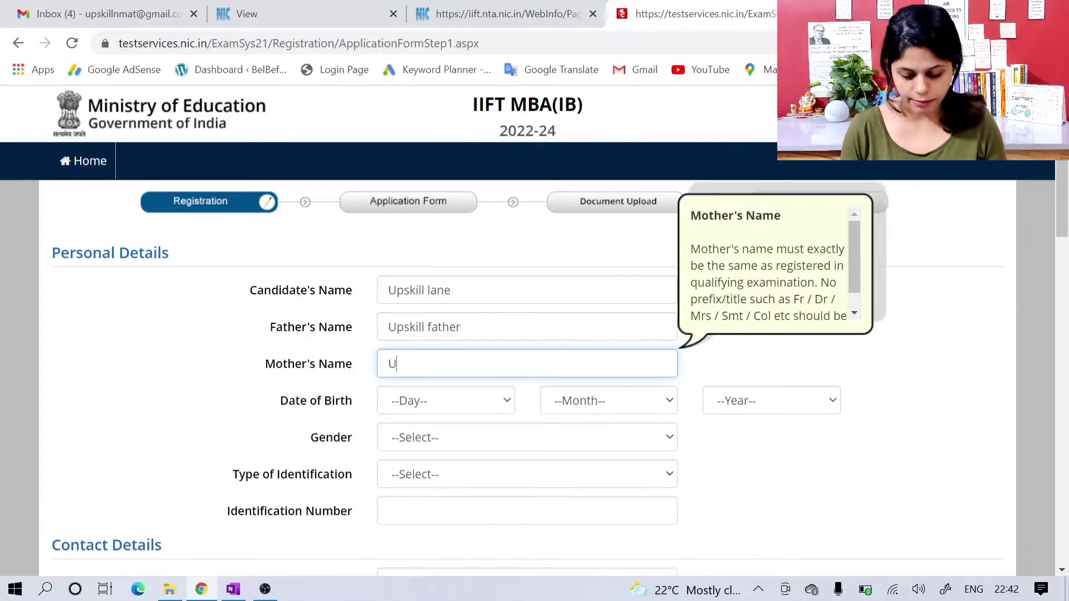
{"action": "type", "text": "Upskill "}
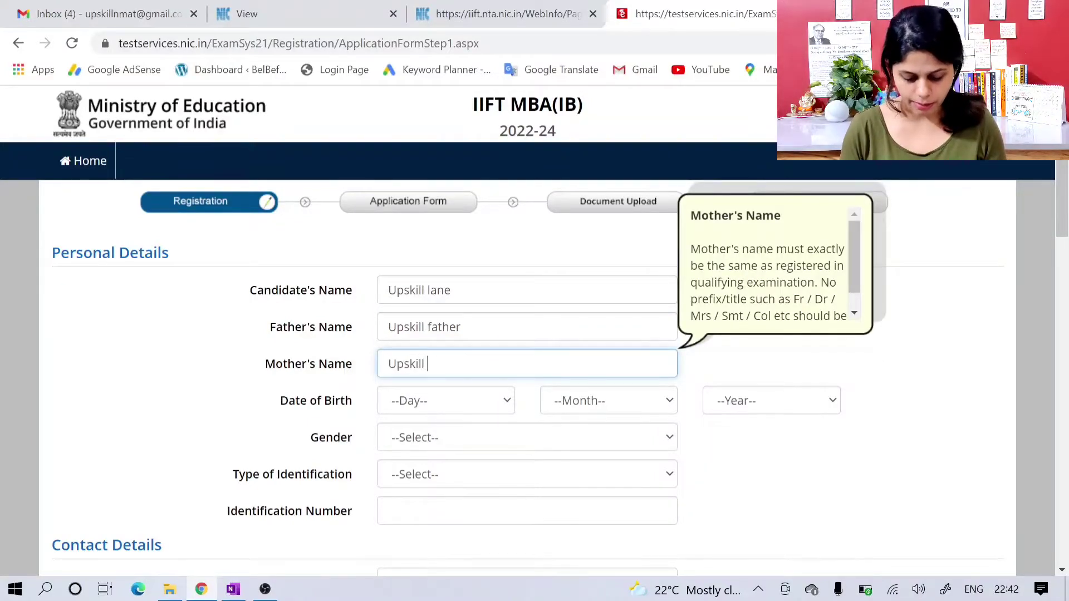
{"action": "type", "text": "mother"}
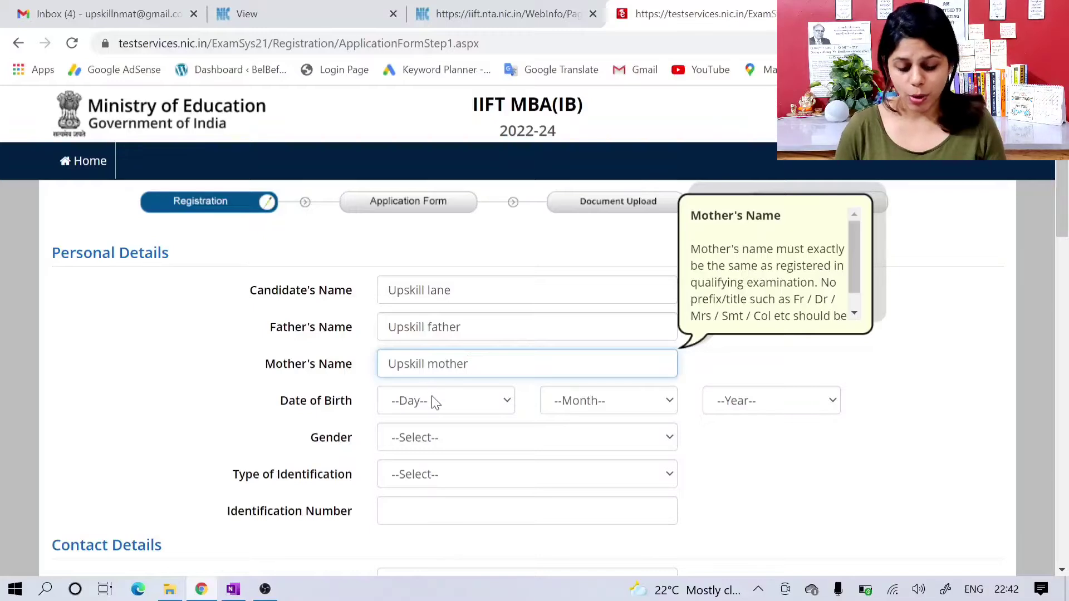
Step: Select the day, month and year of the candidate's date of birth
{"action": "left_click", "coordinate": [434, 402]}
{"action": "scroll", "coordinate": [446, 317], "scroll_direction": "down", "scroll_amount": 3}
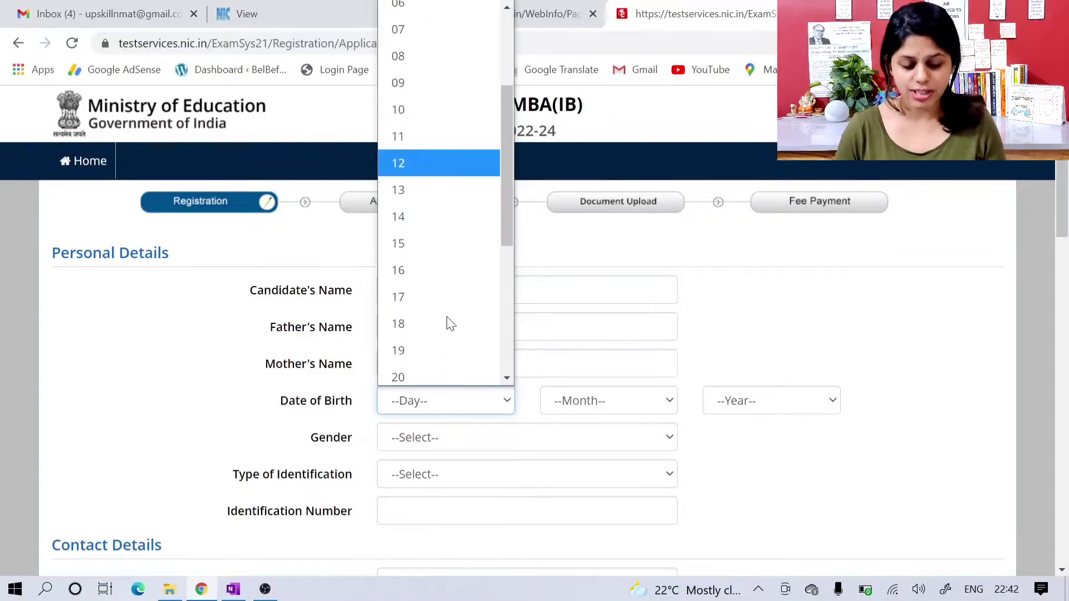
{"action": "scroll", "coordinate": [449, 321], "scroll_direction": "down", "scroll_amount": 3}
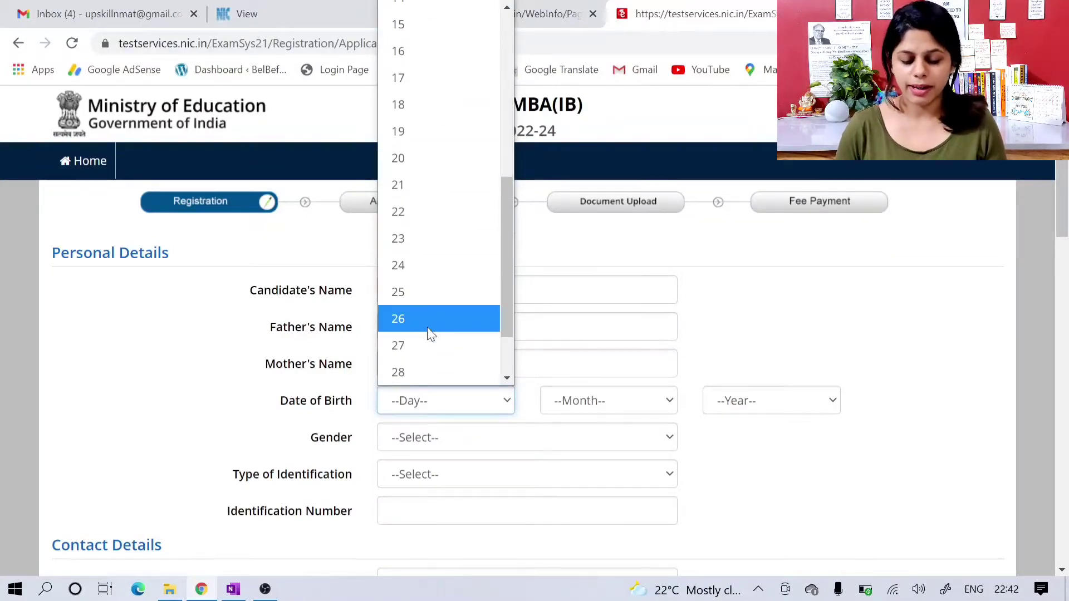
{"action": "left_click", "coordinate": [427, 327]}
{"action": "left_click", "coordinate": [582, 409]}
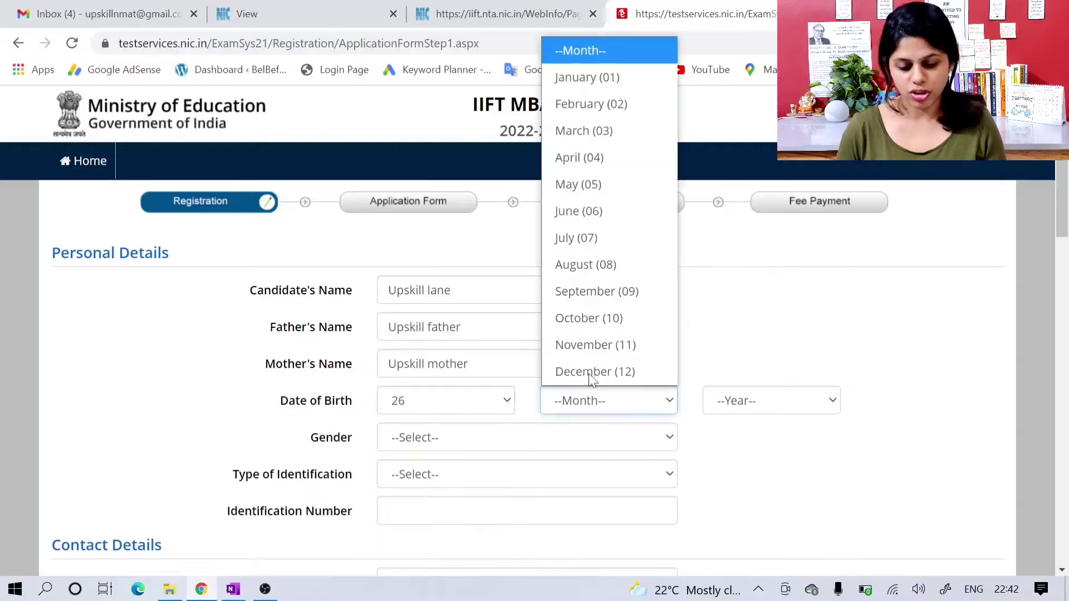
{"action": "left_click", "coordinate": [600, 134]}
{"action": "left_click", "coordinate": [744, 401]}
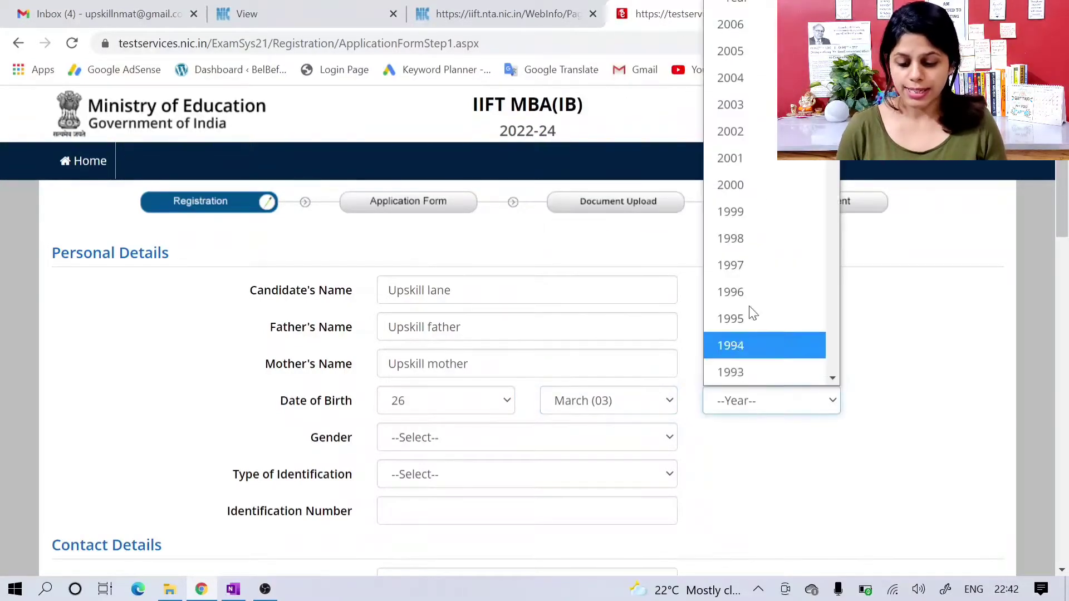
{"action": "left_click", "coordinate": [746, 275]}
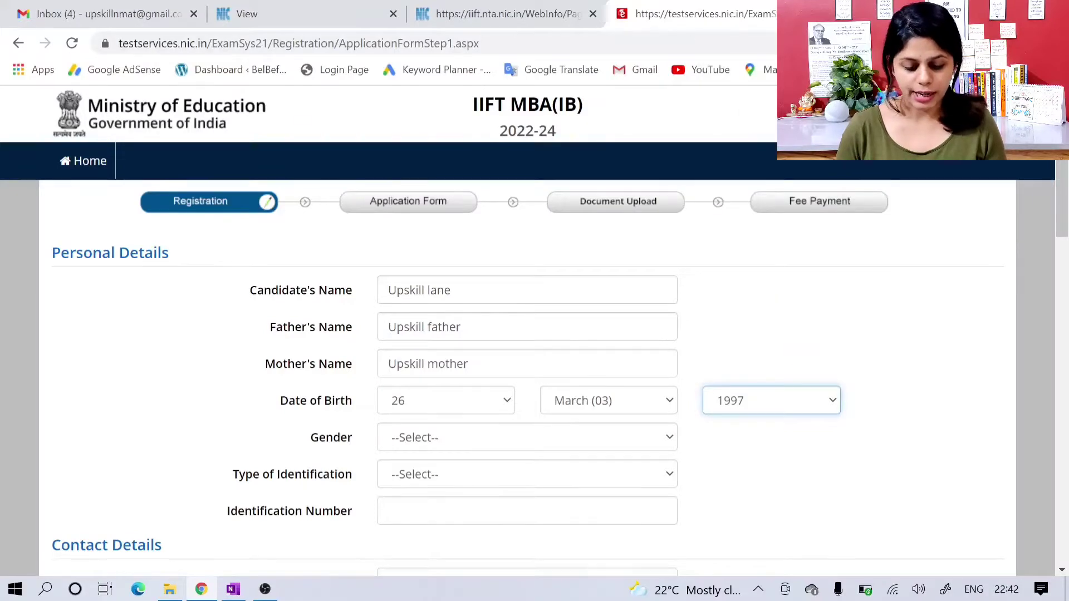
Step: Set the candidate's gender to Female
{"action": "scroll", "coordinate": [674, 334], "scroll_direction": "down", "scroll_amount": 1}
{"action": "left_click", "coordinate": [613, 359]}
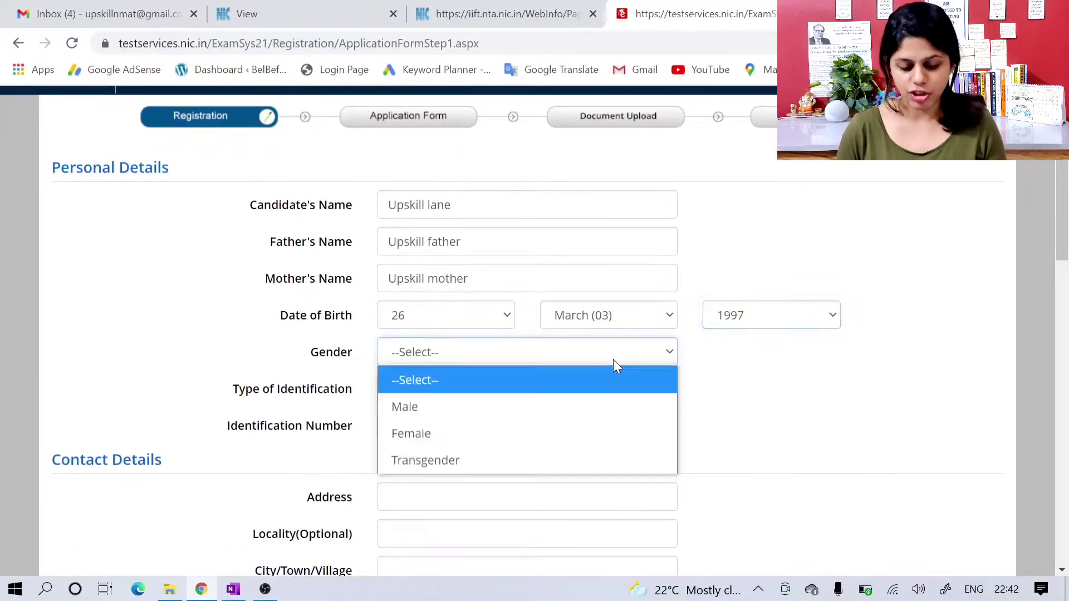
{"action": "left_click", "coordinate": [599, 433]}
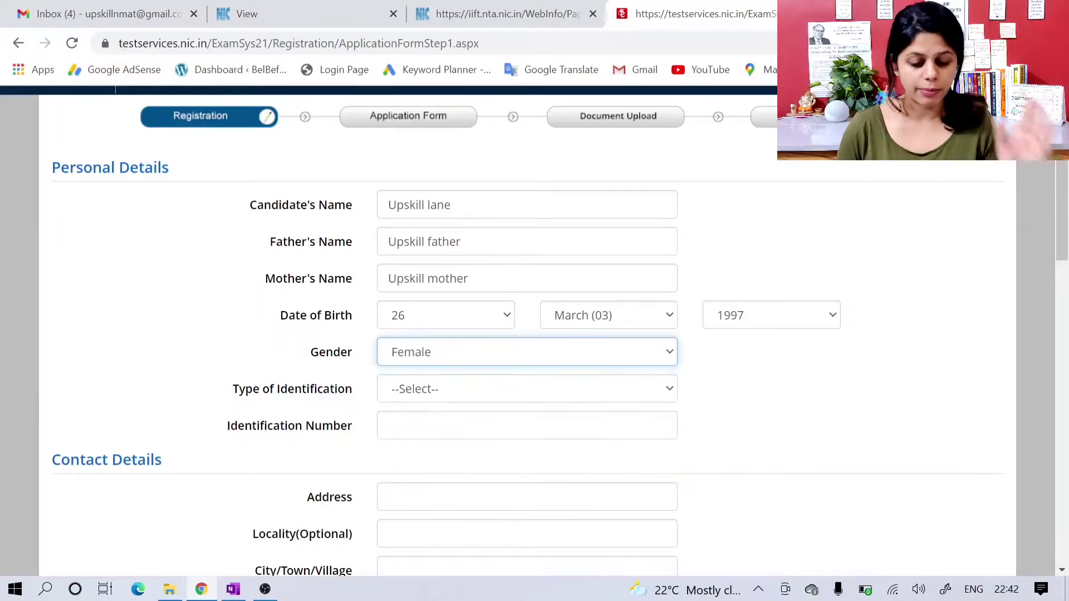
Step: Set the type of identification to Any Other Valid Govt Identity with photograph and enter the government identity number
{"action": "left_click", "coordinate": [590, 389]}
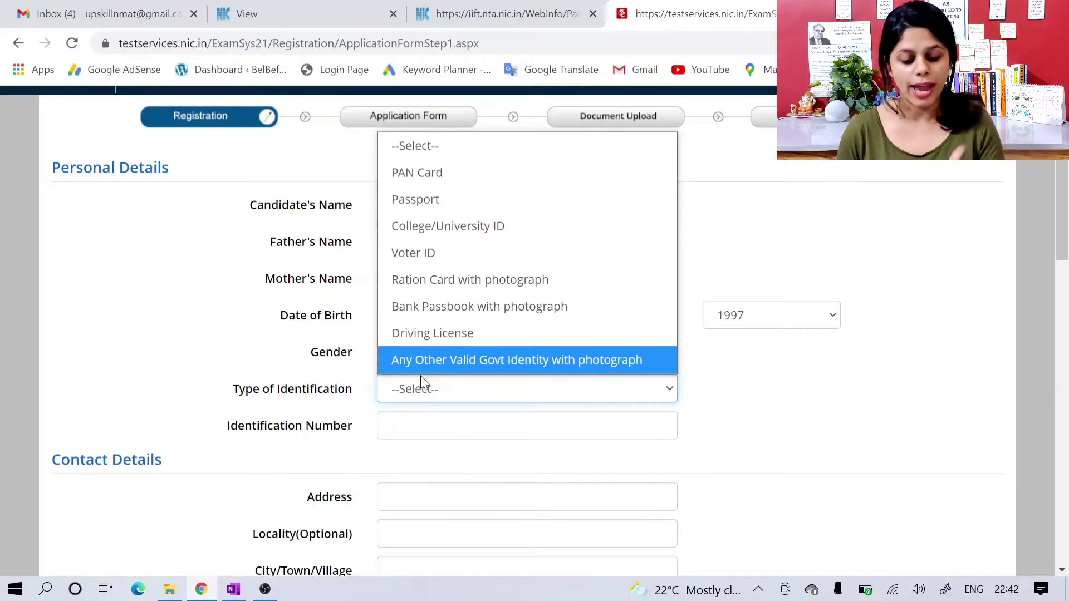
{"action": "left_click", "coordinate": [469, 366]}
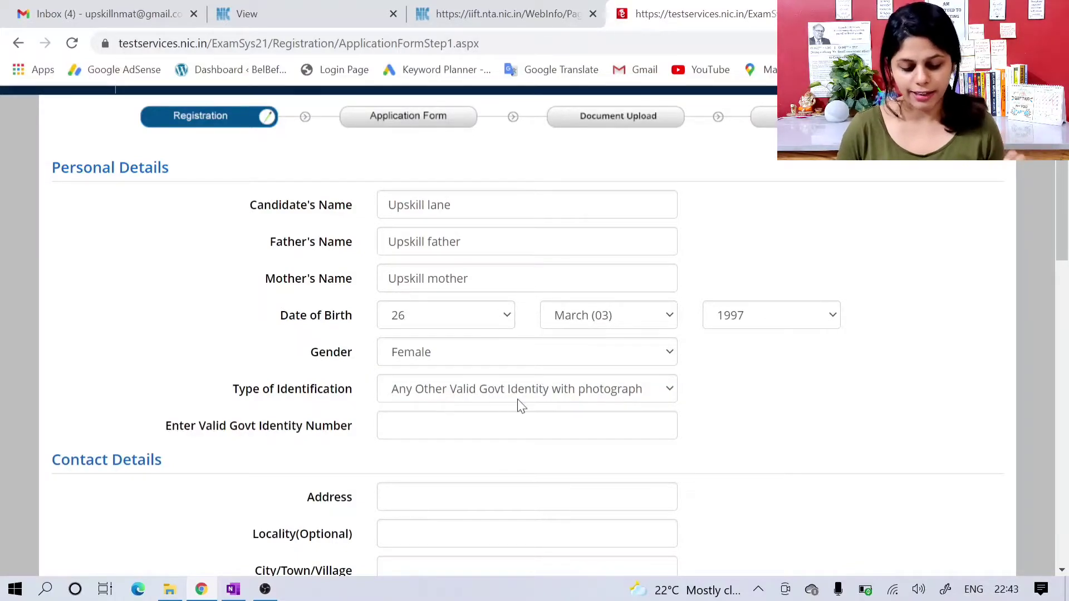
{"action": "left_click", "coordinate": [389, 425]}
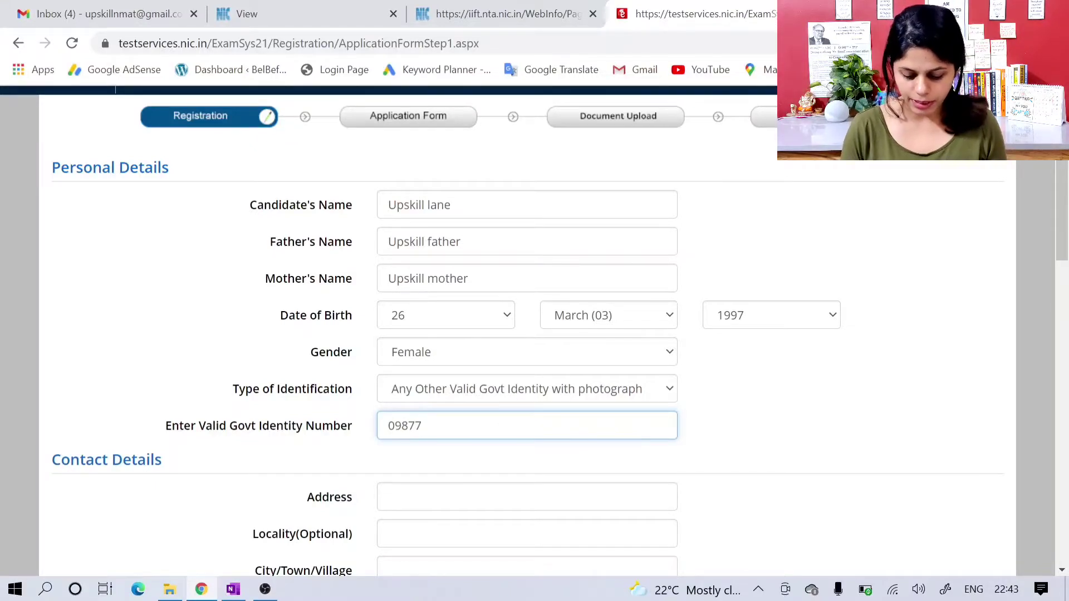
{"action": "type", "text": "0987654321"}
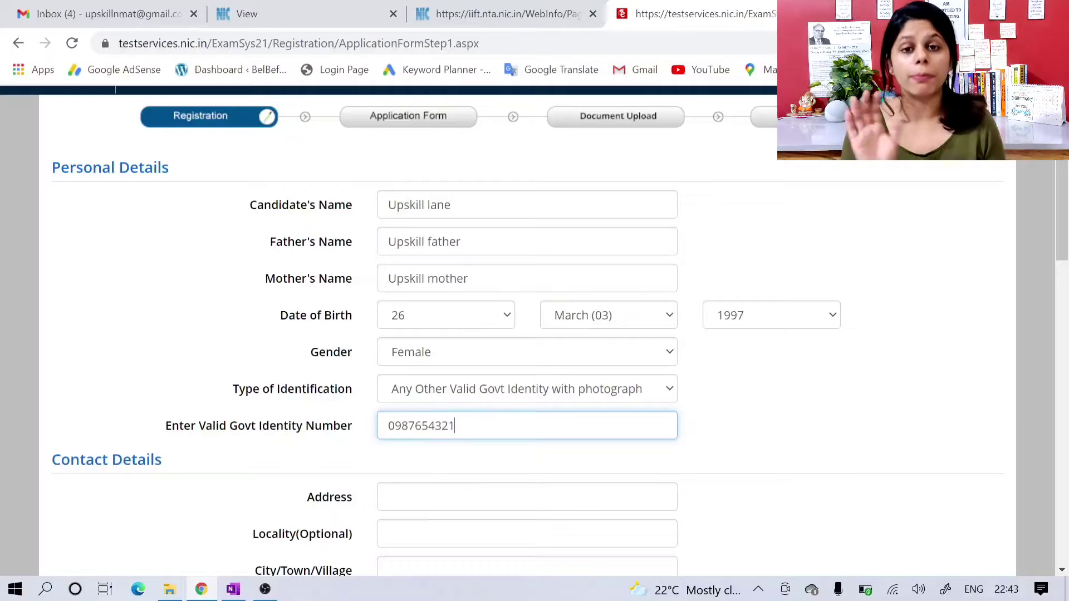
{"action": "scroll", "coordinate": [488, 429], "scroll_direction": "down", "scroll_amount": 1}
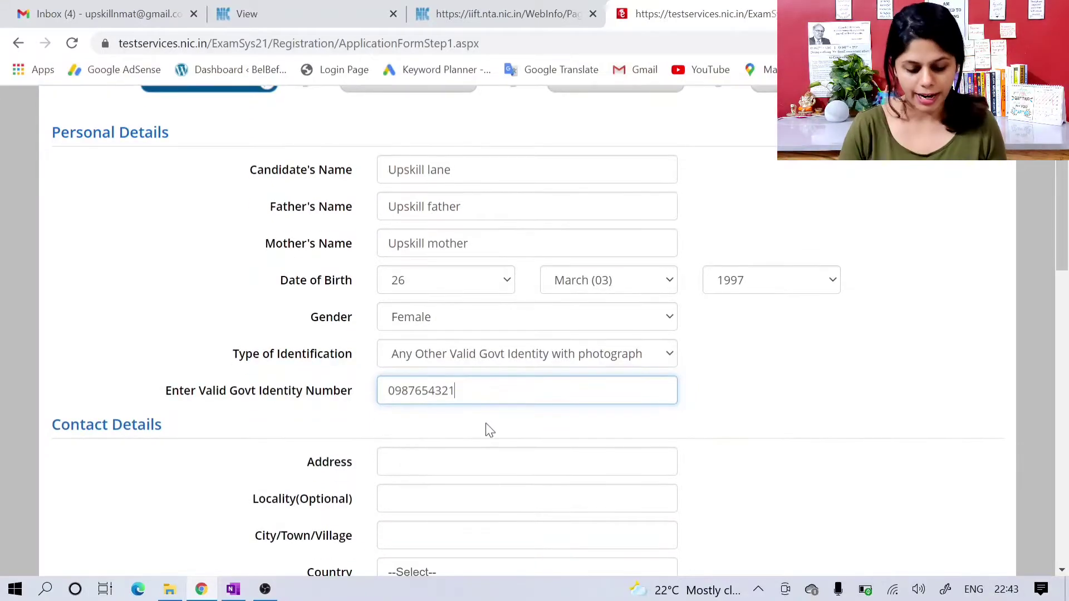
Step: Fill in the candidate's address and city in the Contact Details section, leaving the optional locality blank
{"action": "scroll", "coordinate": [473, 417], "scroll_direction": "down", "scroll_amount": 1}
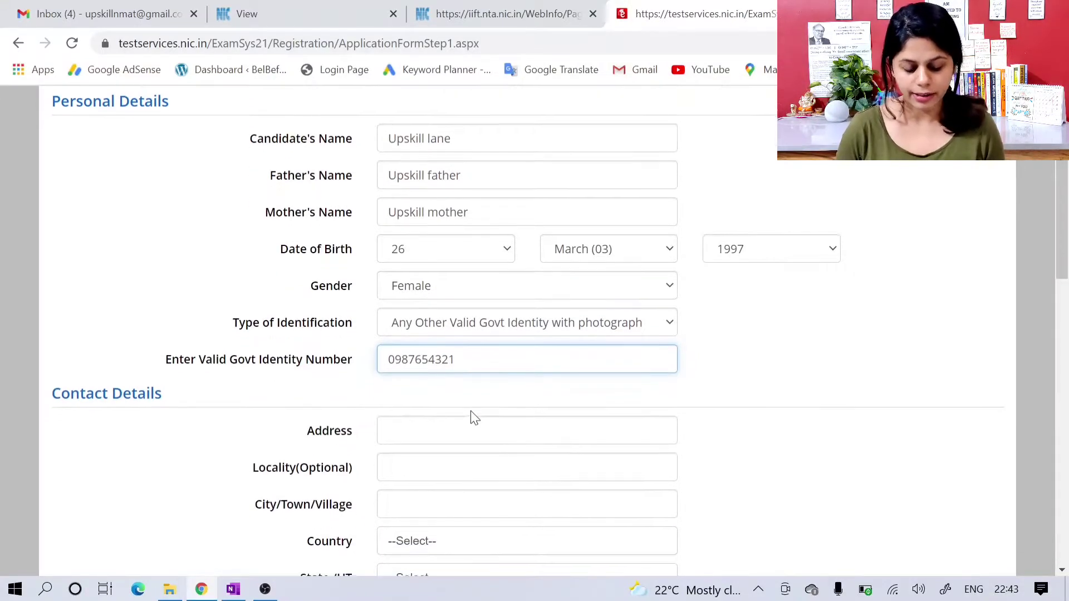
{"action": "scroll", "coordinate": [472, 412], "scroll_direction": "down", "scroll_amount": 1}
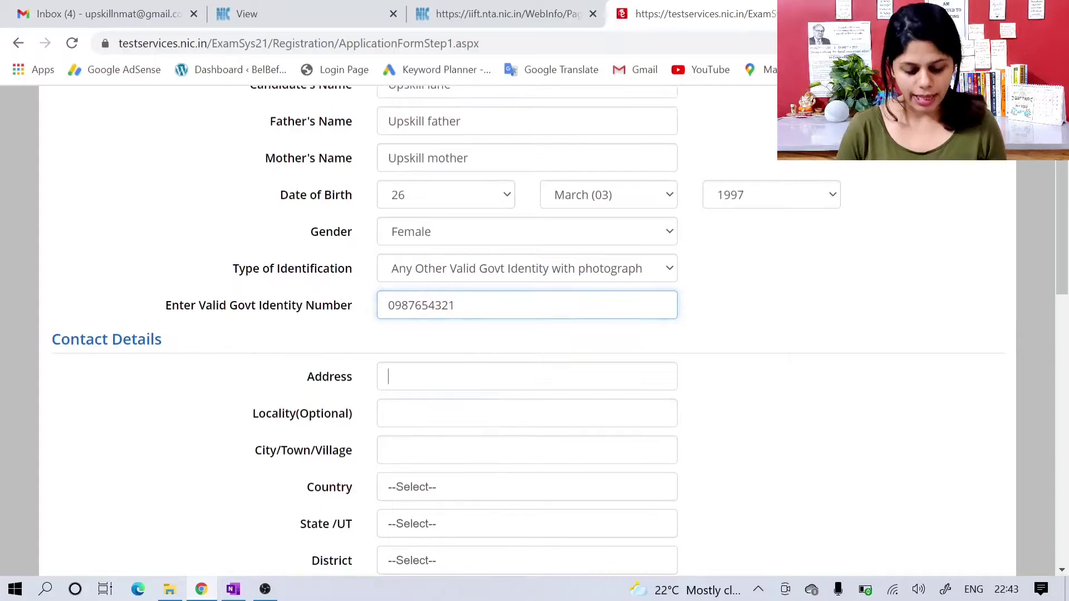
{"action": "left_click", "coordinate": [470, 377]}
{"action": "type", "text": "Dehradun"}
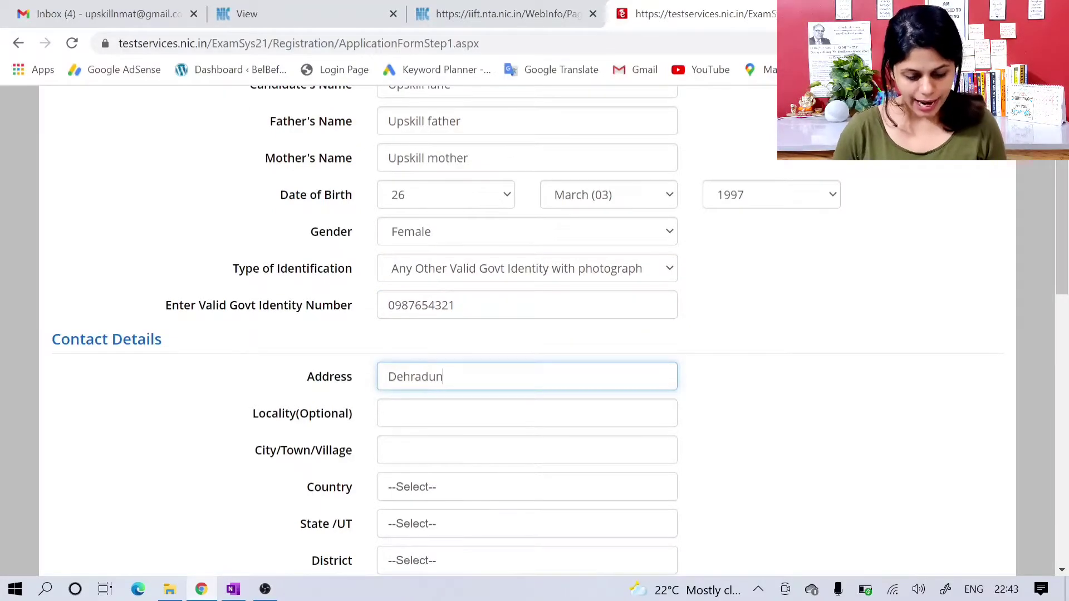
{"action": "scroll", "coordinate": [467, 387], "scroll_direction": "down", "scroll_amount": 3}
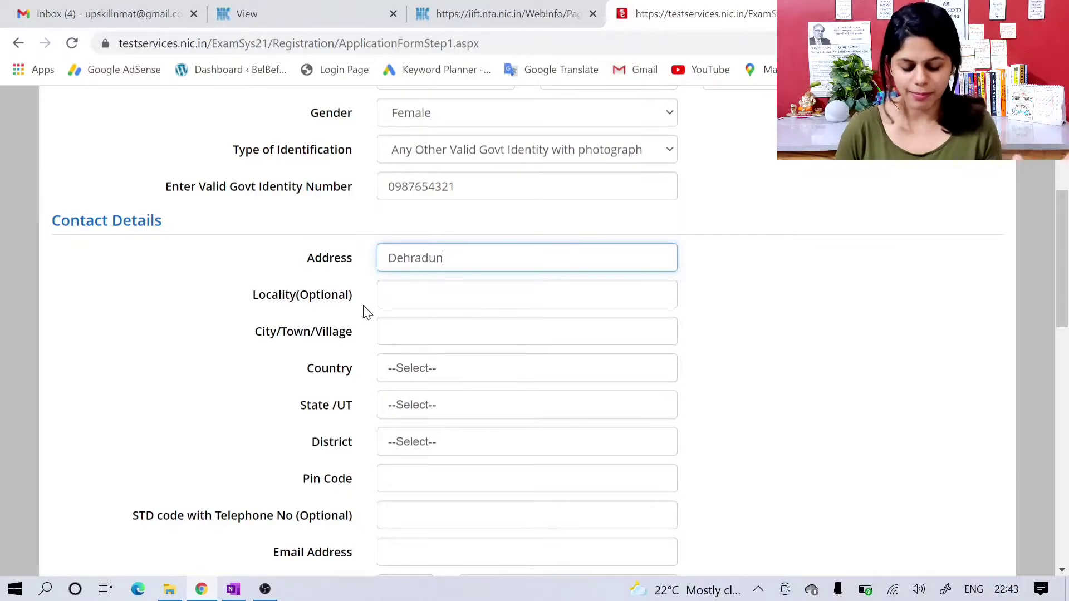
{"action": "key", "text": "Tab"}
{"action": "key", "text": "Tab"}
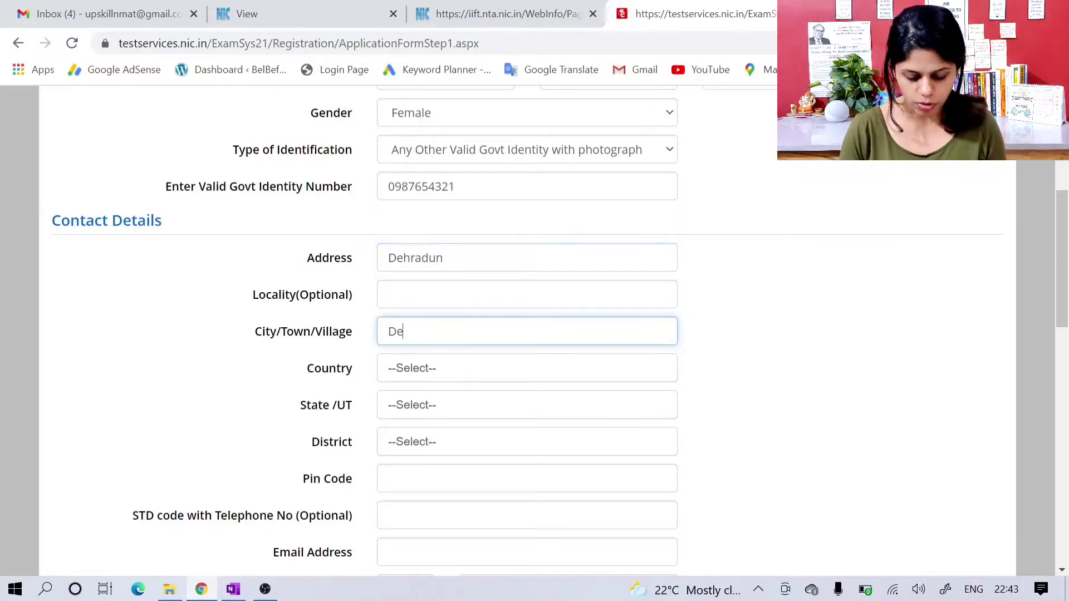
Step: Set the contact address country to India and the state to UTTARAKHAND
{"action": "left_click", "coordinate": [418, 375]}
{"action": "left_click", "coordinate": [418, 444]}
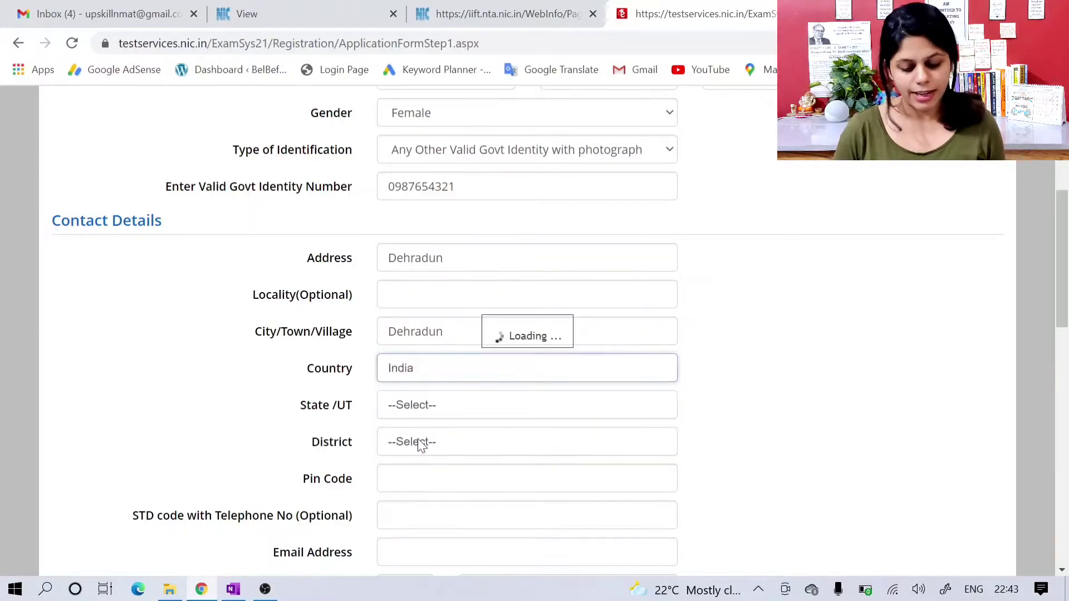
{"action": "left_click", "coordinate": [436, 412]}
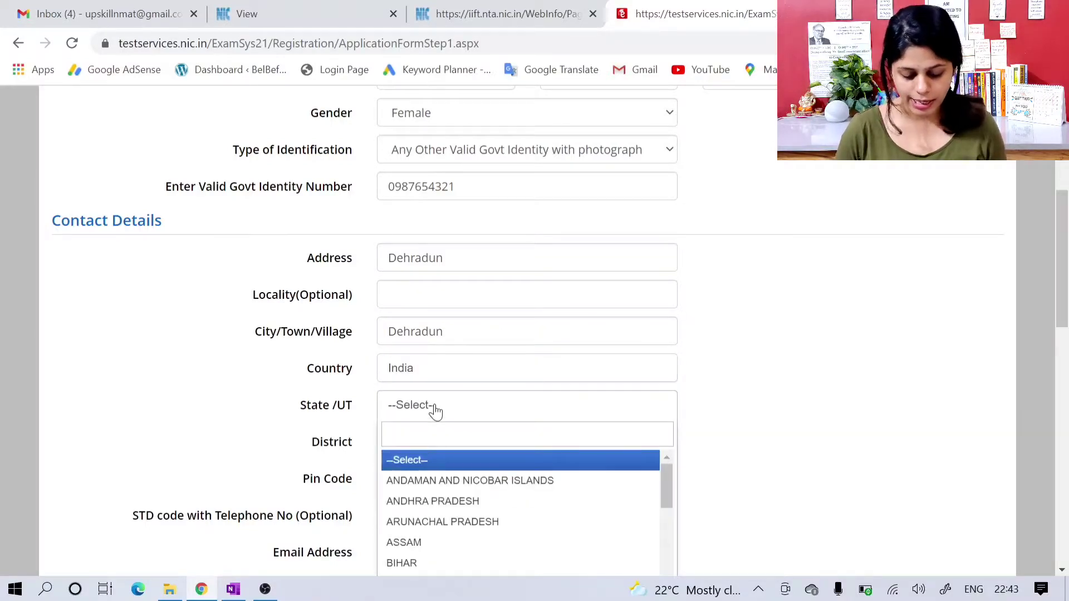
{"action": "type", "text": "utt"}
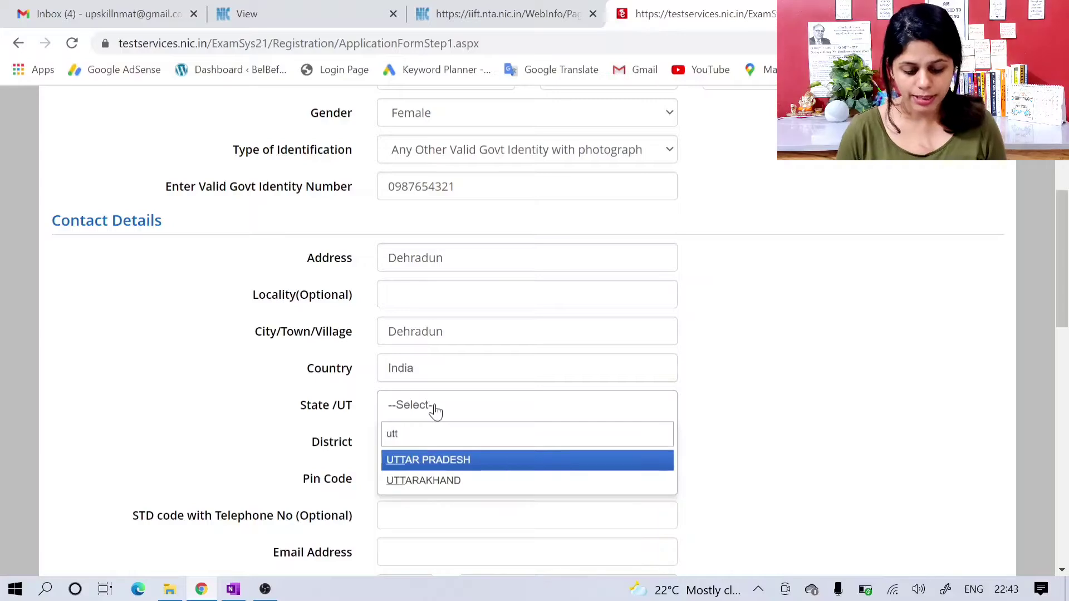
{"action": "left_click", "coordinate": [434, 482]}
Step: Select DEHRADUN as the contact address district and enter the postal pin code
{"action": "left_click", "coordinate": [439, 450]}
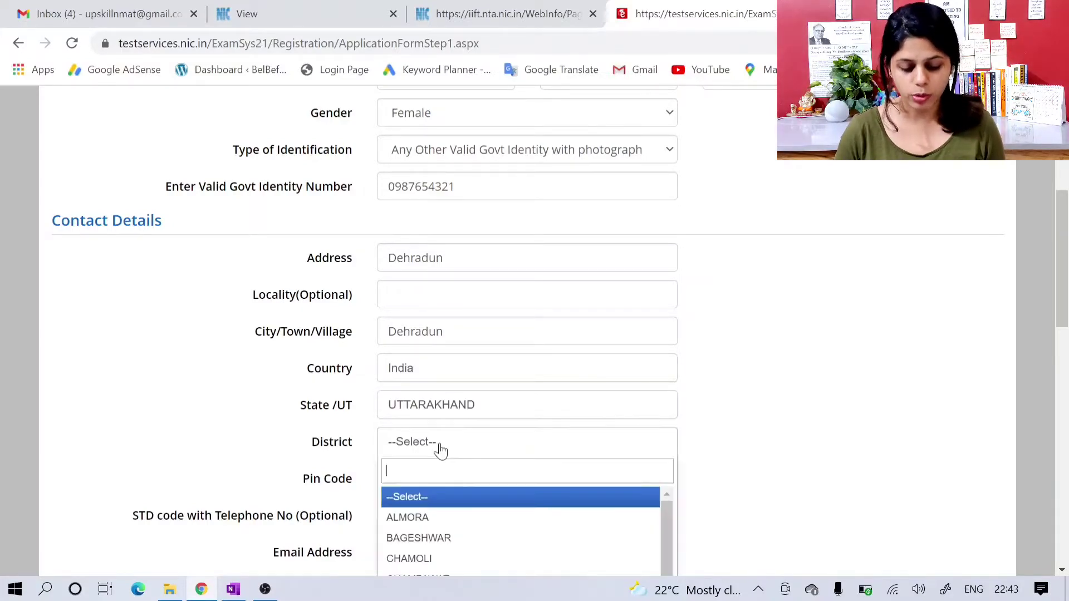
{"action": "scroll", "coordinate": [443, 527], "scroll_direction": "down", "scroll_amount": 2}
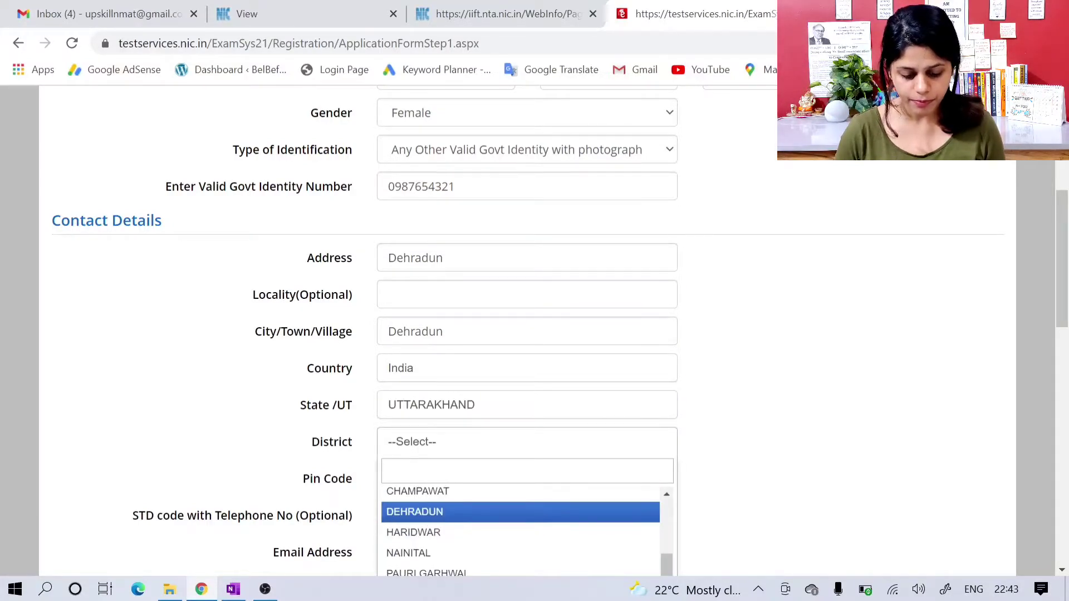
{"action": "left_click", "coordinate": [444, 512]}
{"action": "scroll", "coordinate": [443, 519], "scroll_direction": "down", "scroll_amount": 1}
{"action": "key", "text": "Tab"}
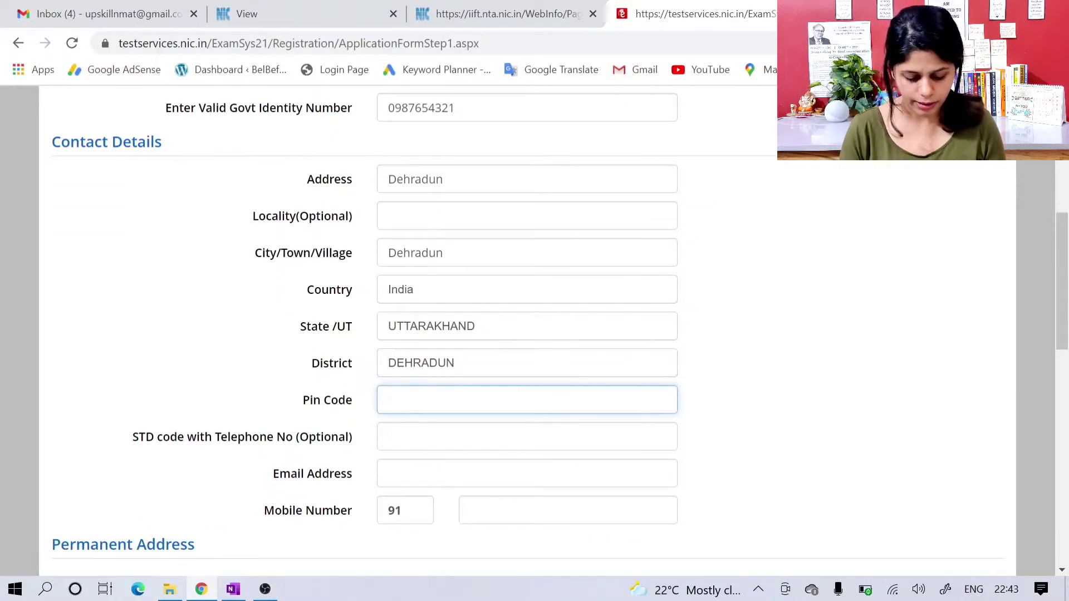
{"action": "type", "text": "248001"}
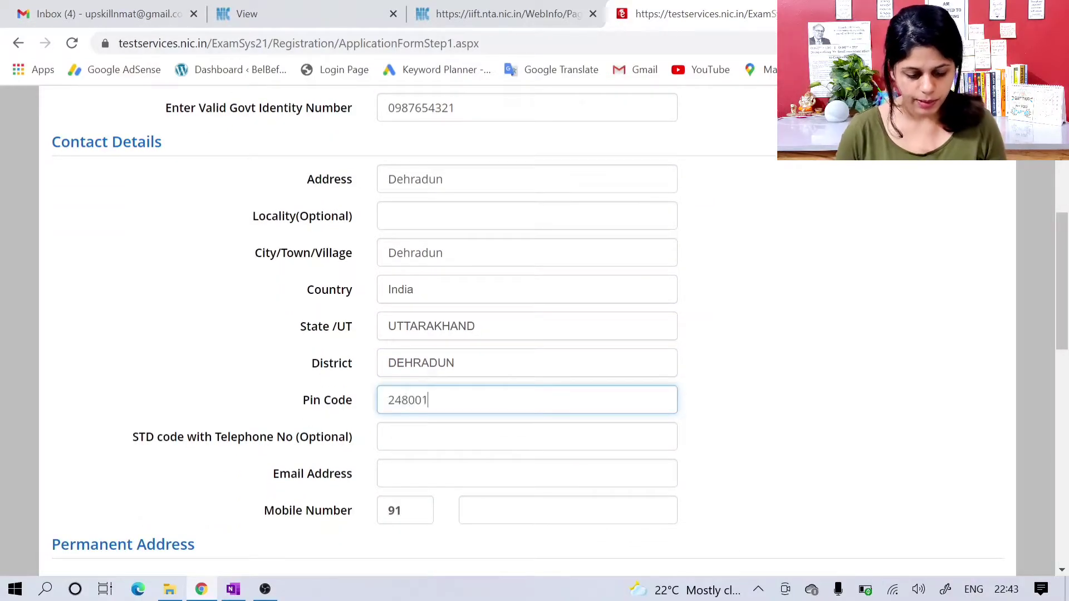
Step: Enter the candidate's email address in the Contact Details section, leaving the optional telephone number blank
{"action": "scroll", "coordinate": [527, 334], "scroll_direction": "down", "scroll_amount": 2}
{"action": "key", "text": "Tab"}
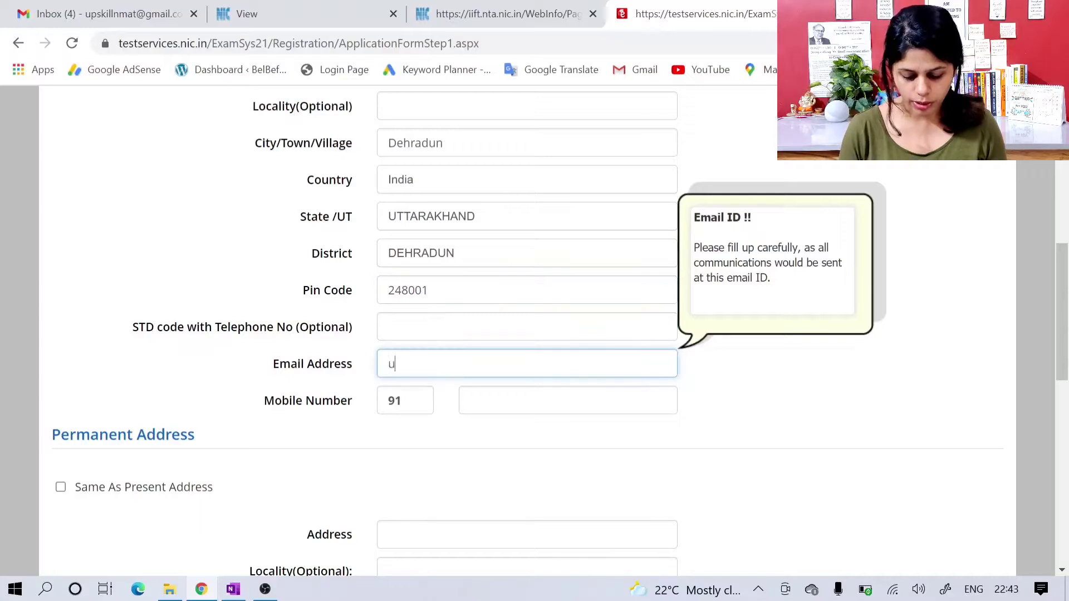
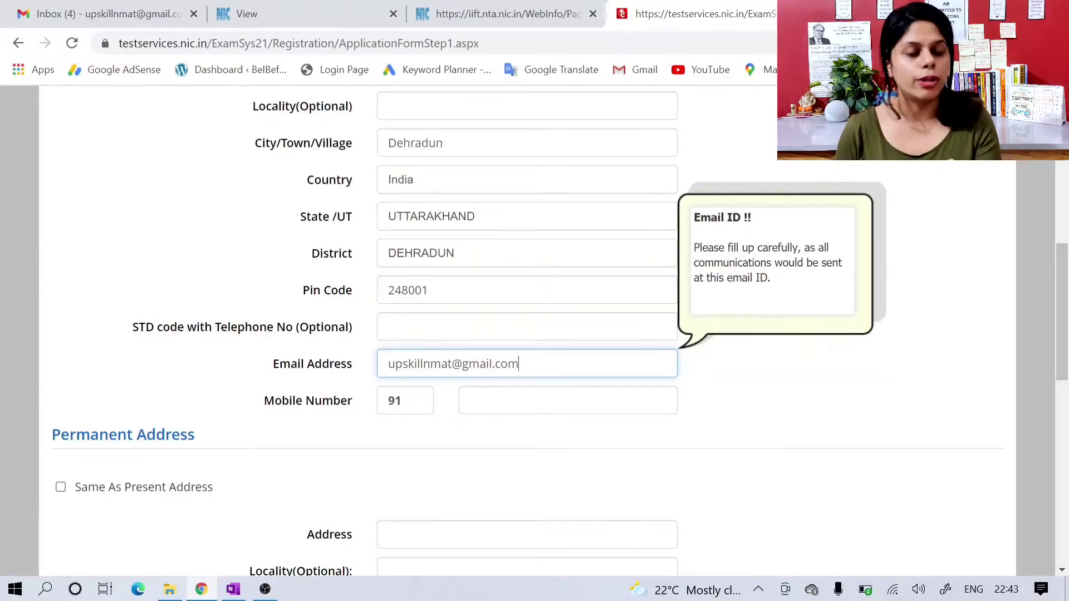
Step: Enter the candidate's mobile number after the 91 country code
{"action": "left_click", "coordinate": [471, 400]}
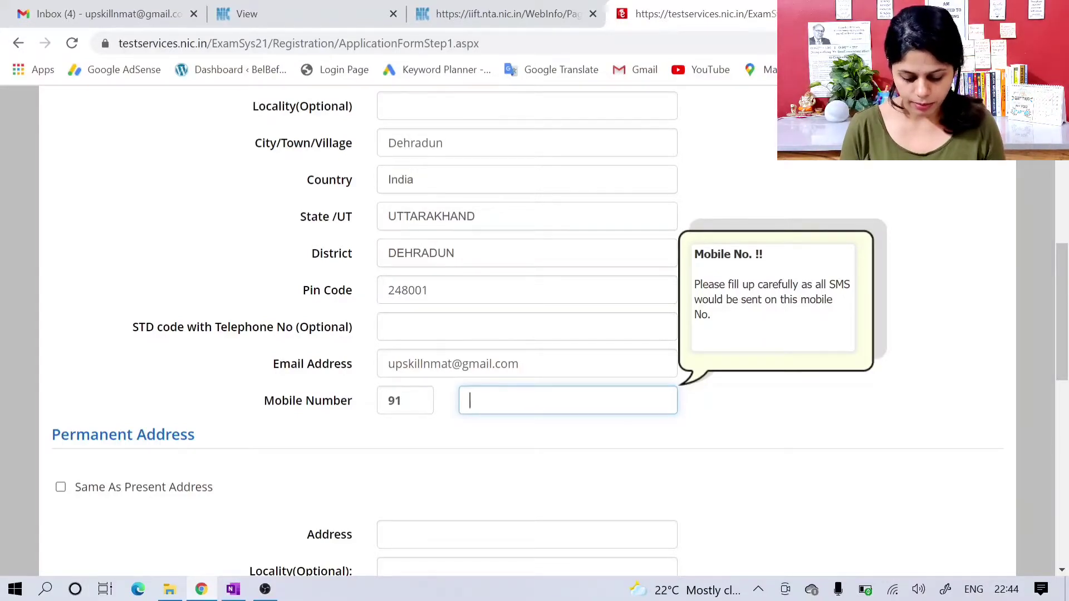
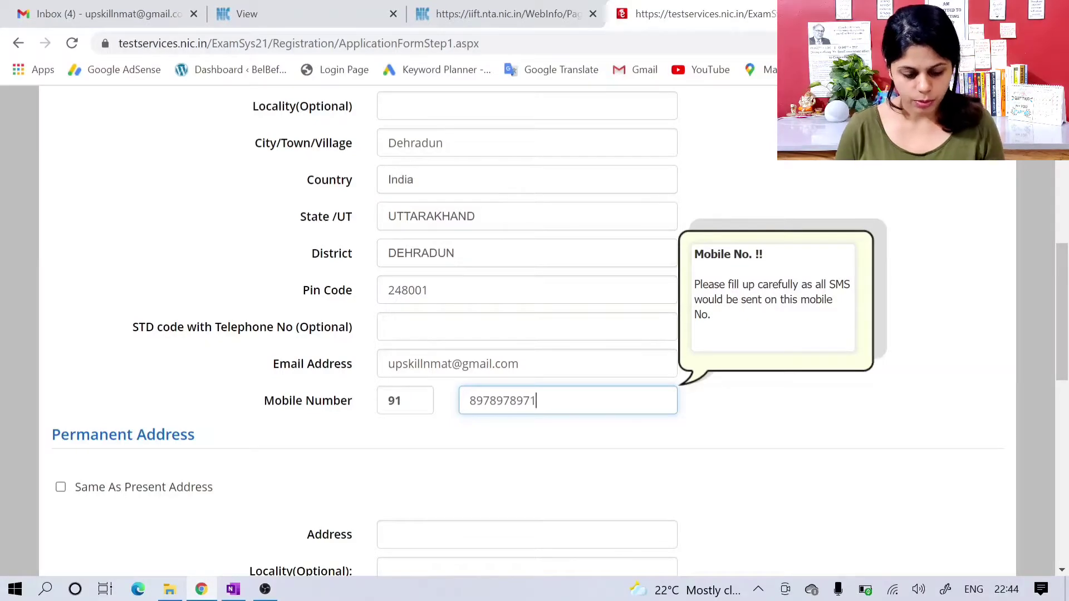
Step: Mark the permanent address as the same as the present address
{"action": "scroll", "coordinate": [538, 418], "scroll_direction": "down", "scroll_amount": 1}
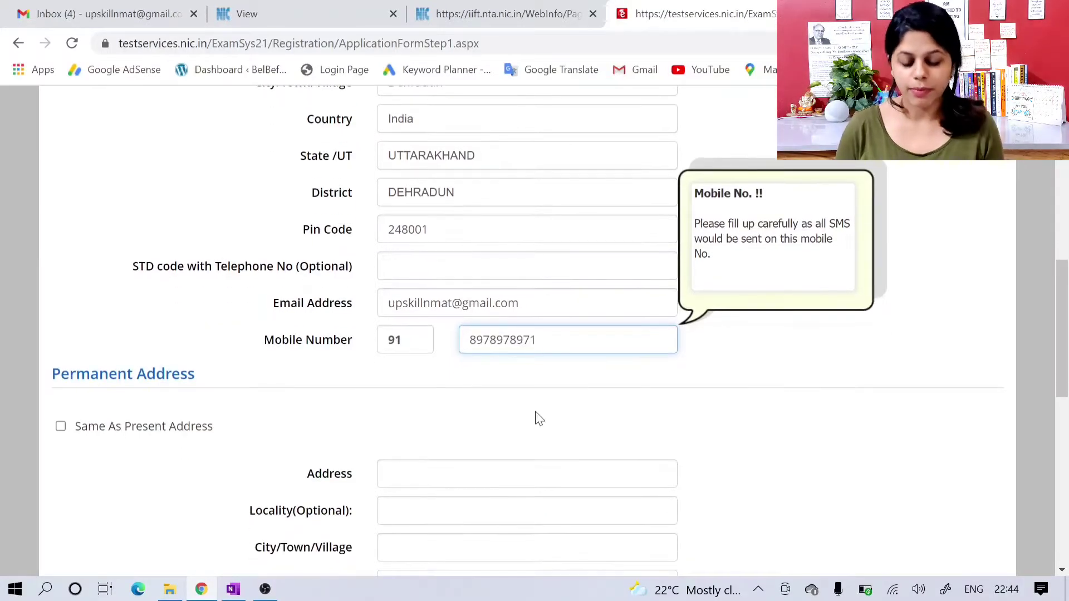
{"action": "scroll", "coordinate": [538, 418], "scroll_direction": "down", "scroll_amount": 1}
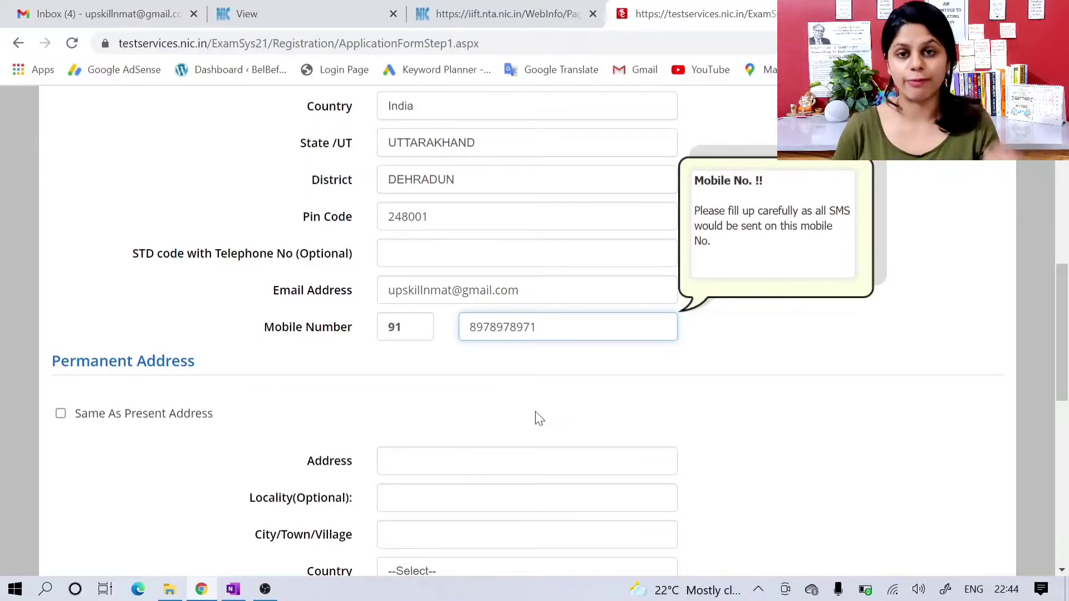
{"action": "scroll", "coordinate": [537, 417], "scroll_direction": "up", "scroll_amount": 1}
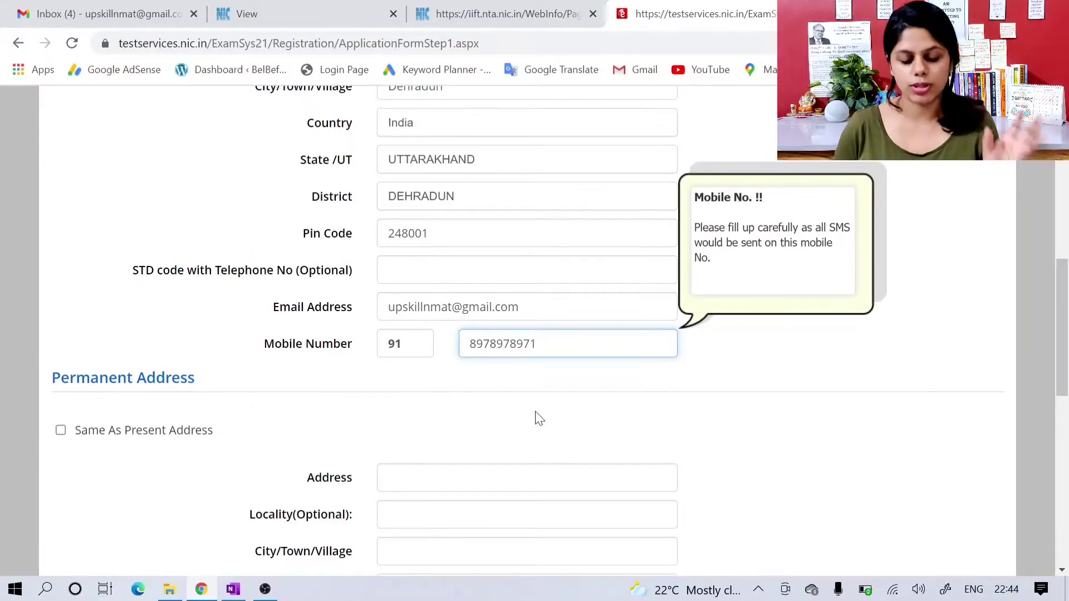
{"action": "scroll", "coordinate": [538, 418], "scroll_direction": "down", "scroll_amount": 1}
{"action": "scroll", "coordinate": [367, 413], "scroll_direction": "up", "scroll_amount": 1}
{"action": "scroll", "coordinate": [368, 413], "scroll_direction": "down", "scroll_amount": 2}
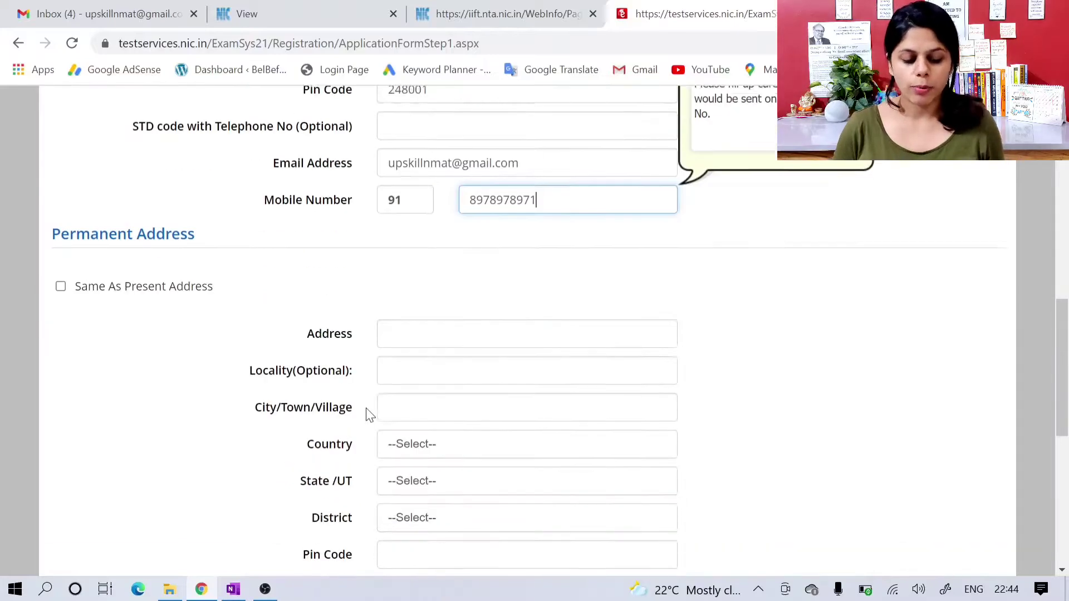
{"action": "scroll", "coordinate": [220, 323], "scroll_direction": "up", "scroll_amount": 3}
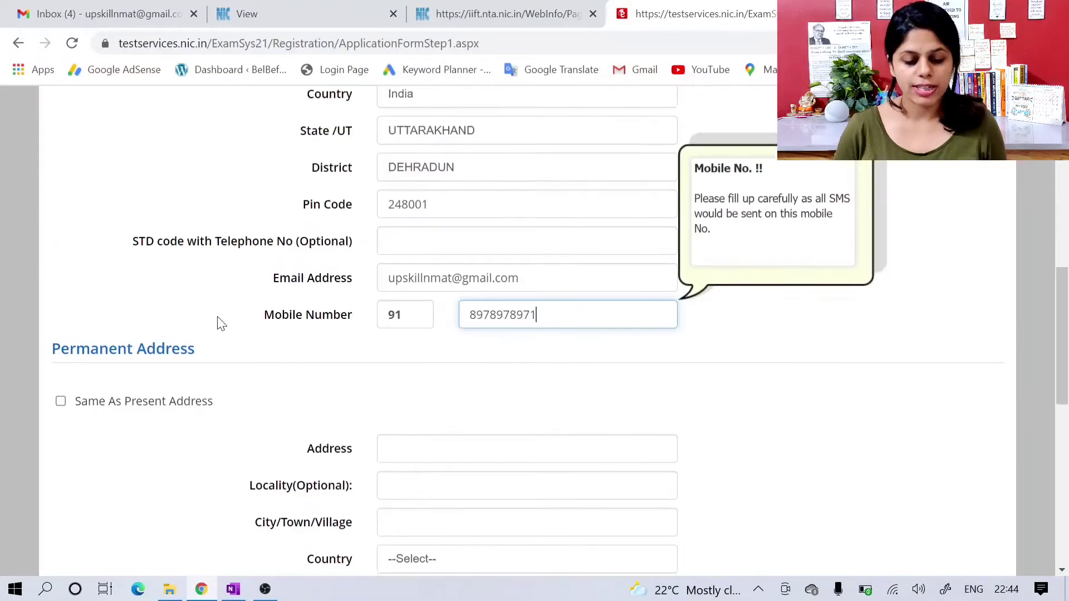
{"action": "scroll", "coordinate": [219, 320], "scroll_direction": "down", "scroll_amount": 1}
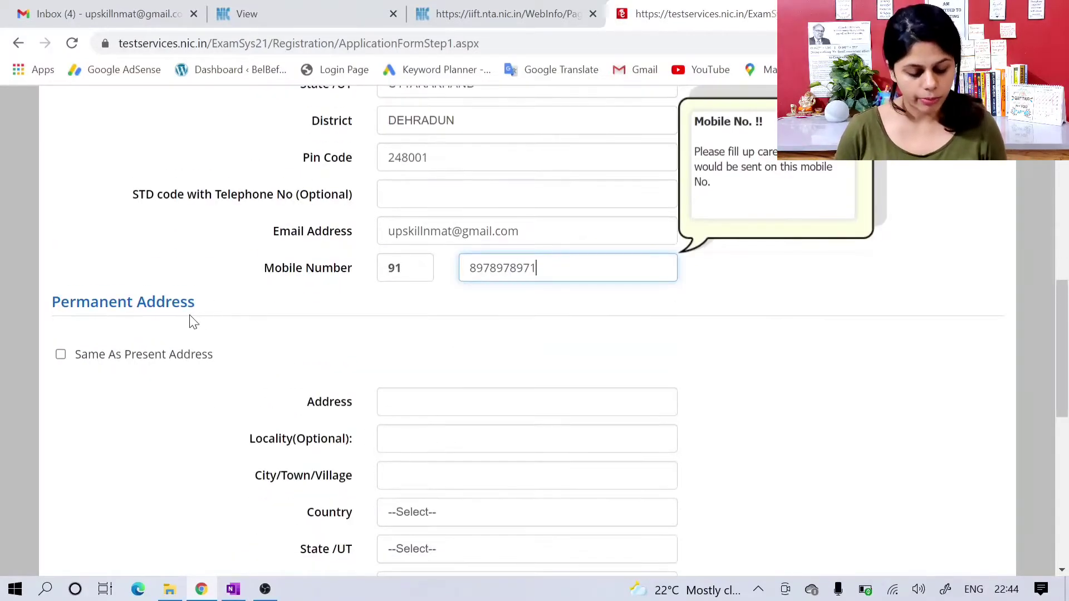
{"action": "scroll", "coordinate": [123, 332], "scroll_direction": "down", "scroll_amount": 1}
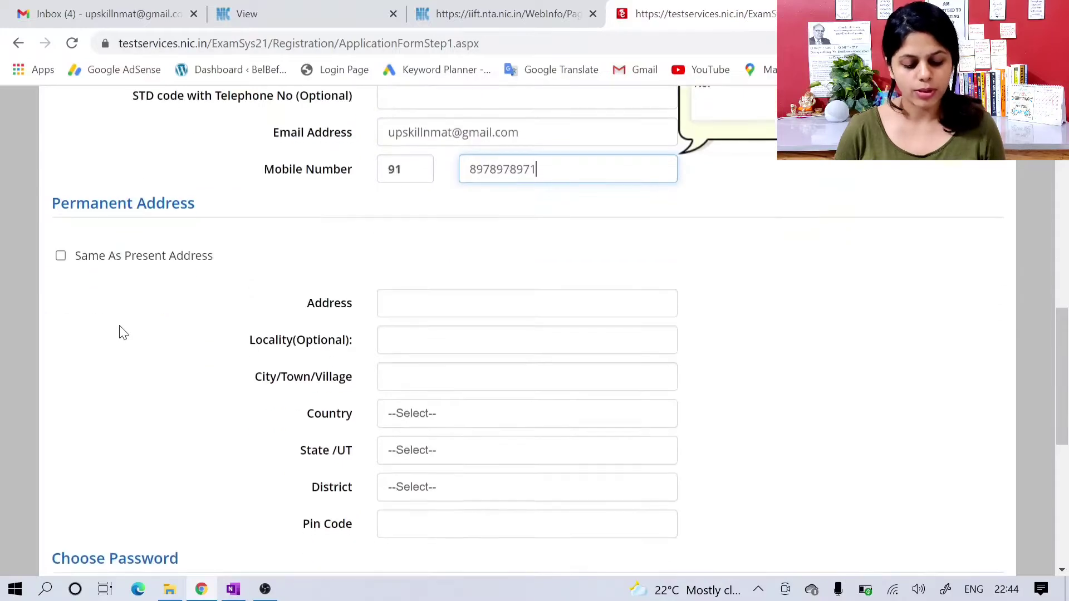
{"action": "left_click", "coordinate": [61, 257]}
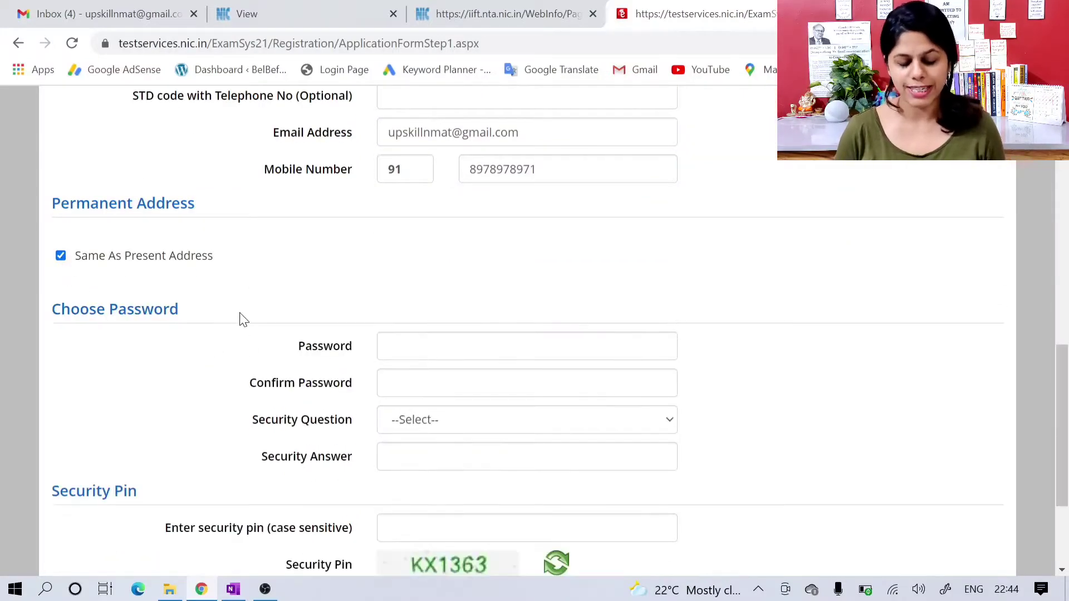
Step: Enter the account password in the Choose Password section and repeat it in the Confirm Password field
{"action": "scroll", "coordinate": [240, 318], "scroll_direction": "down", "scroll_amount": 1}
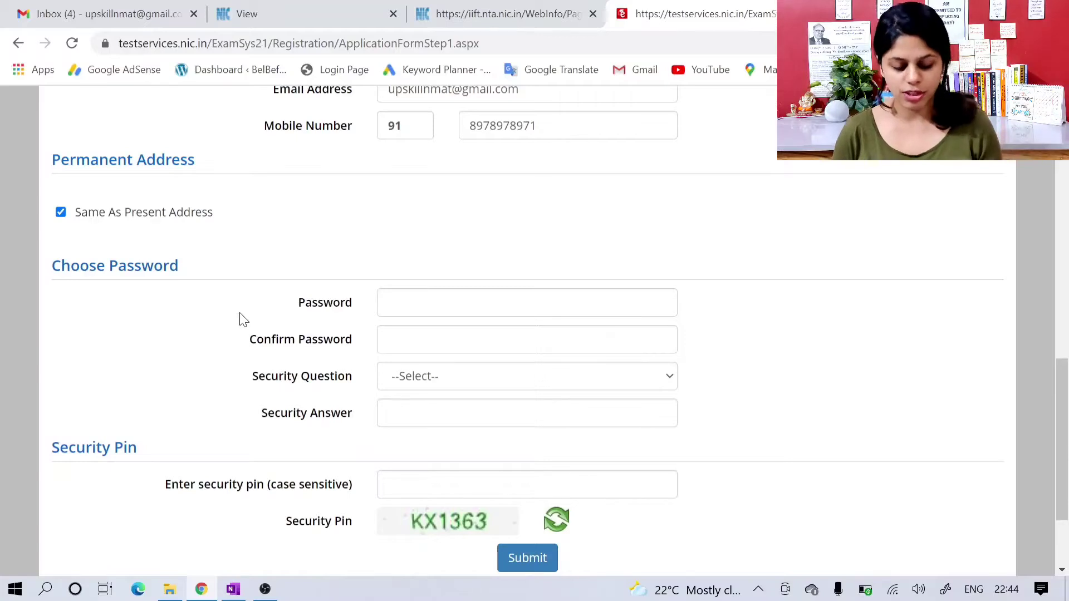
{"action": "scroll", "coordinate": [263, 310], "scroll_direction": "down", "scroll_amount": 1}
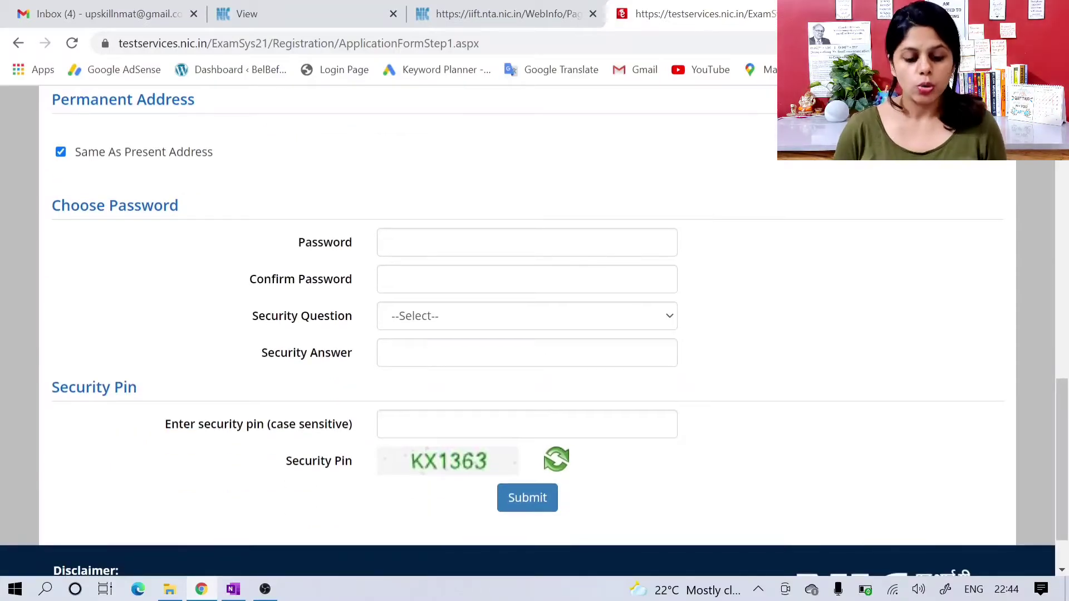
{"action": "key", "text": "Tab"}
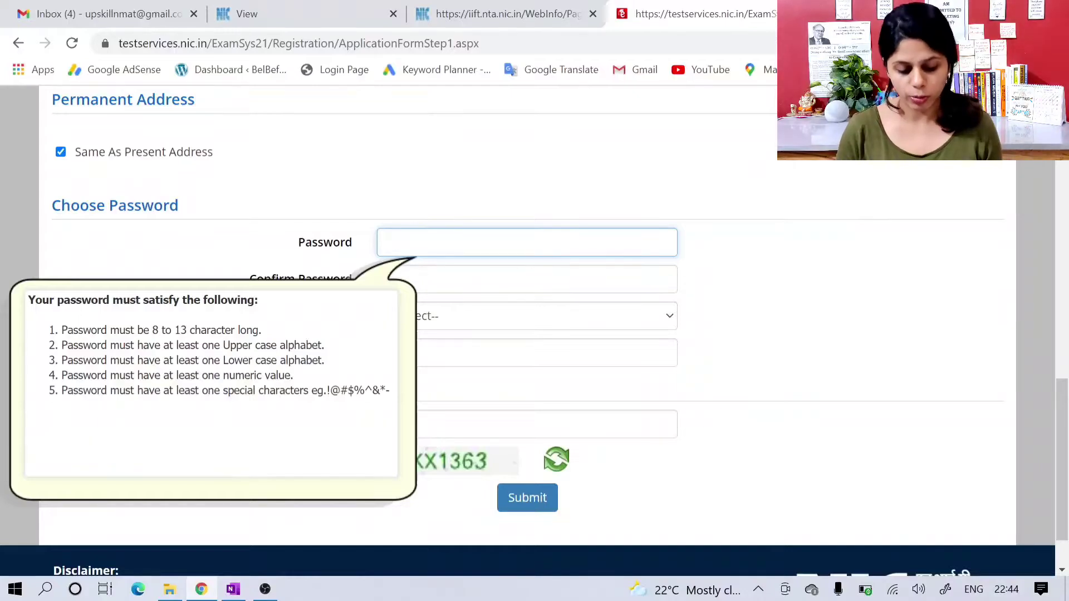
{"action": "type", "text": "••"}
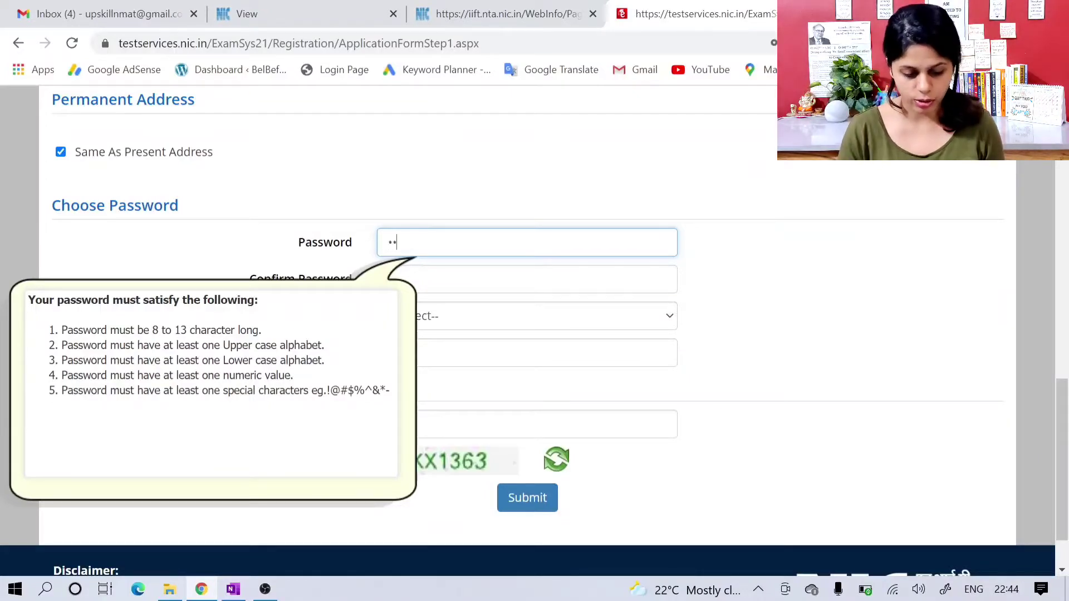
{"action": "type", "text": "•••••"}
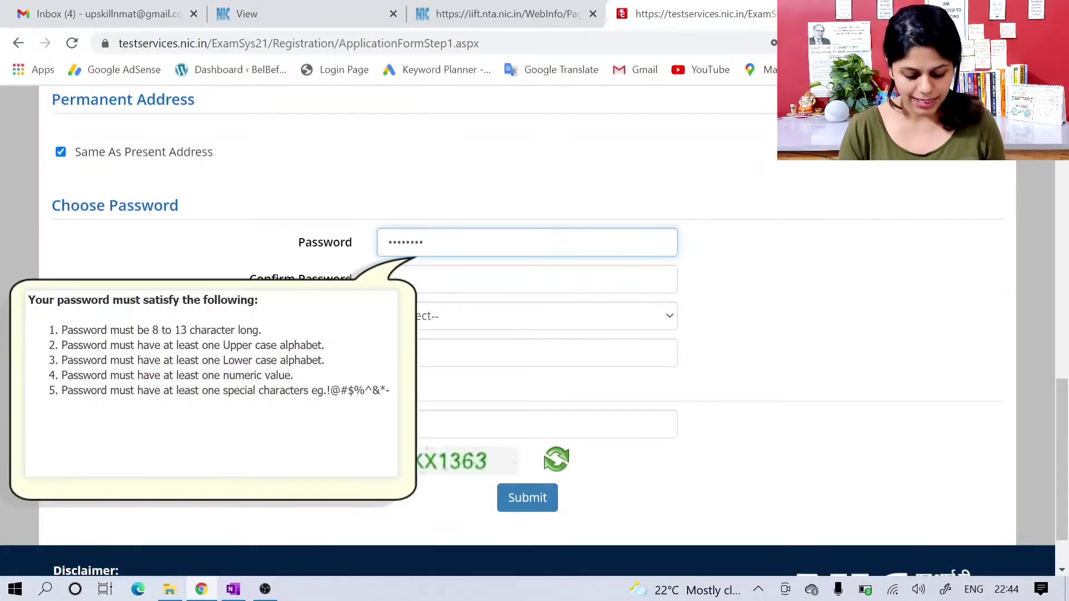
{"action": "type", "text": "••••••"}
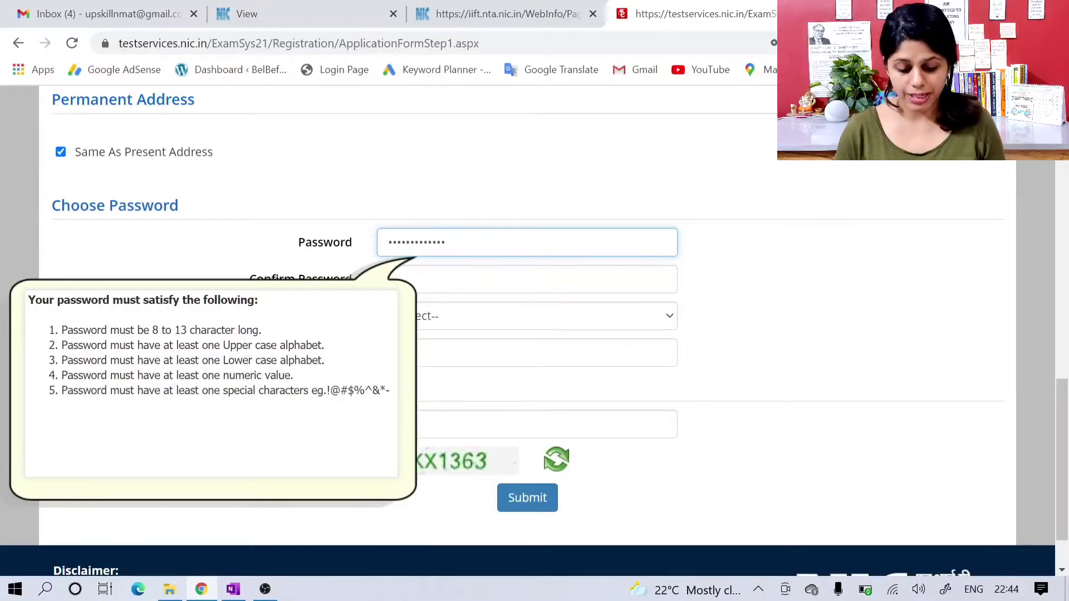
{"action": "key", "text": "Tab"}
{"action": "type", "text": "••••••"}
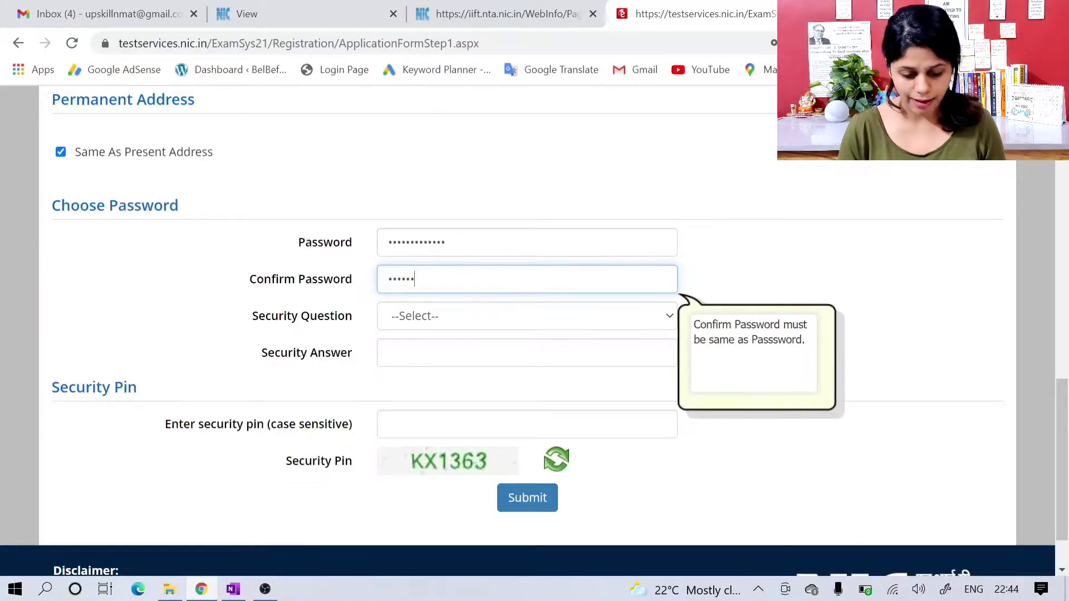
{"action": "type", "text": "•••••••"}
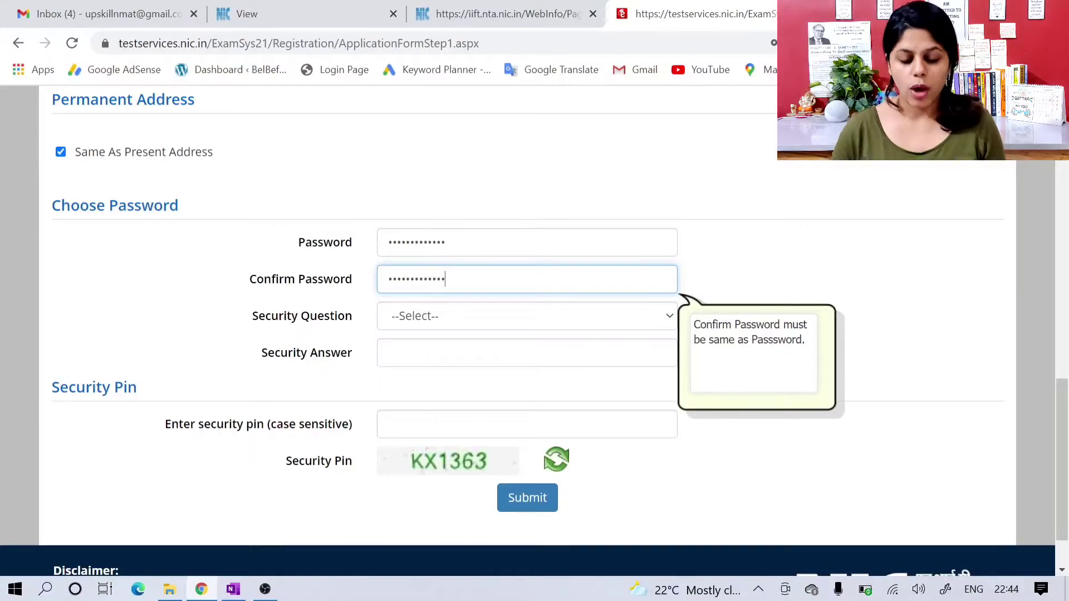
Step: Choose "Which is your favourite book ?" as the account's security question
{"action": "scroll", "coordinate": [529, 291], "scroll_direction": "down", "scroll_amount": 1}
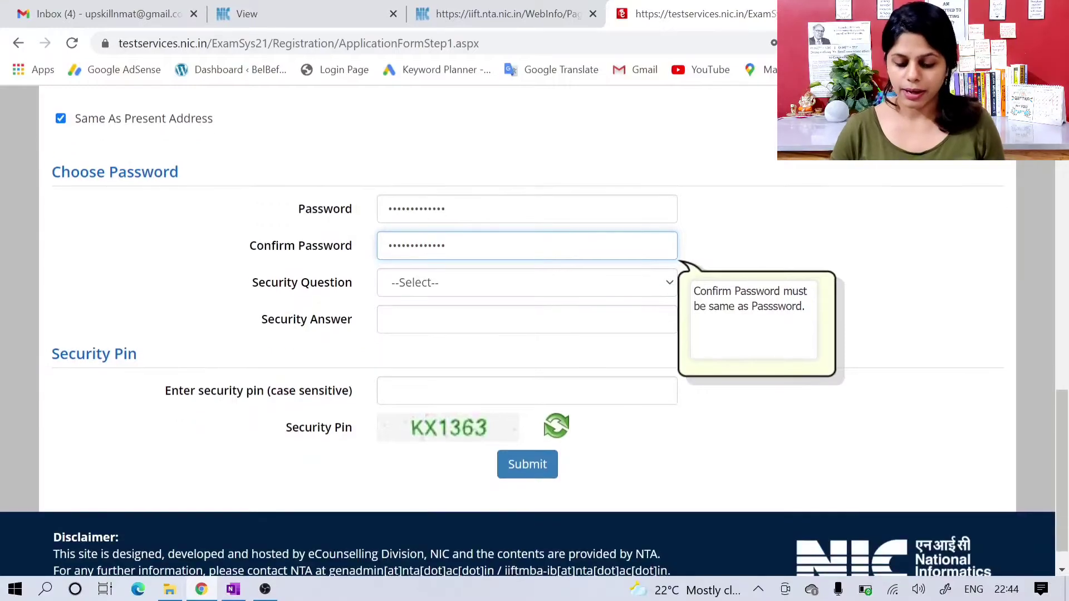
{"action": "left_click", "coordinate": [515, 292]}
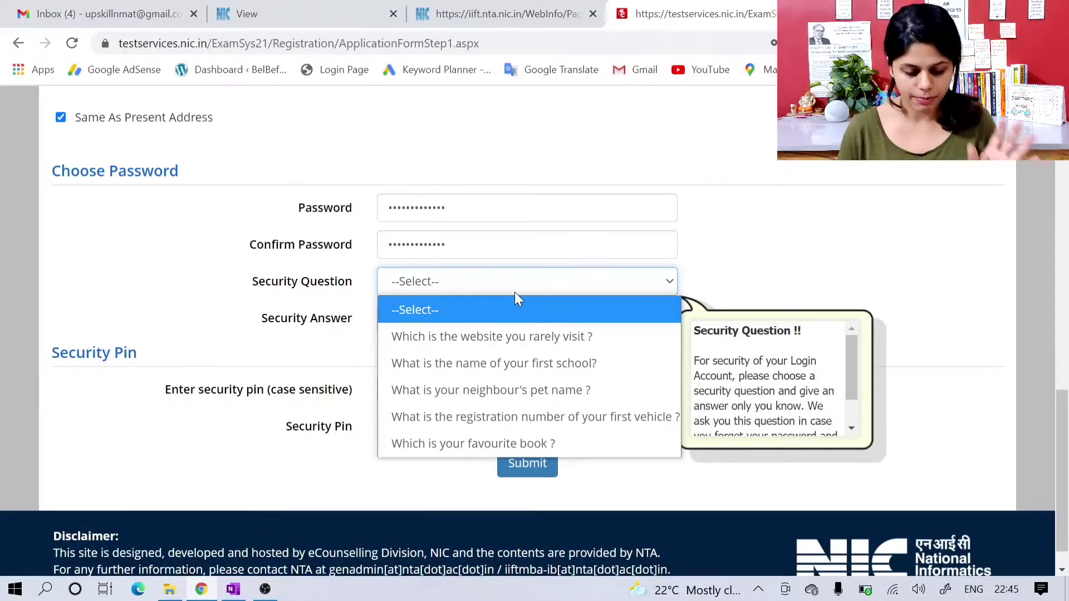
{"action": "scroll", "coordinate": [514, 292], "scroll_direction": "down", "scroll_amount": 1}
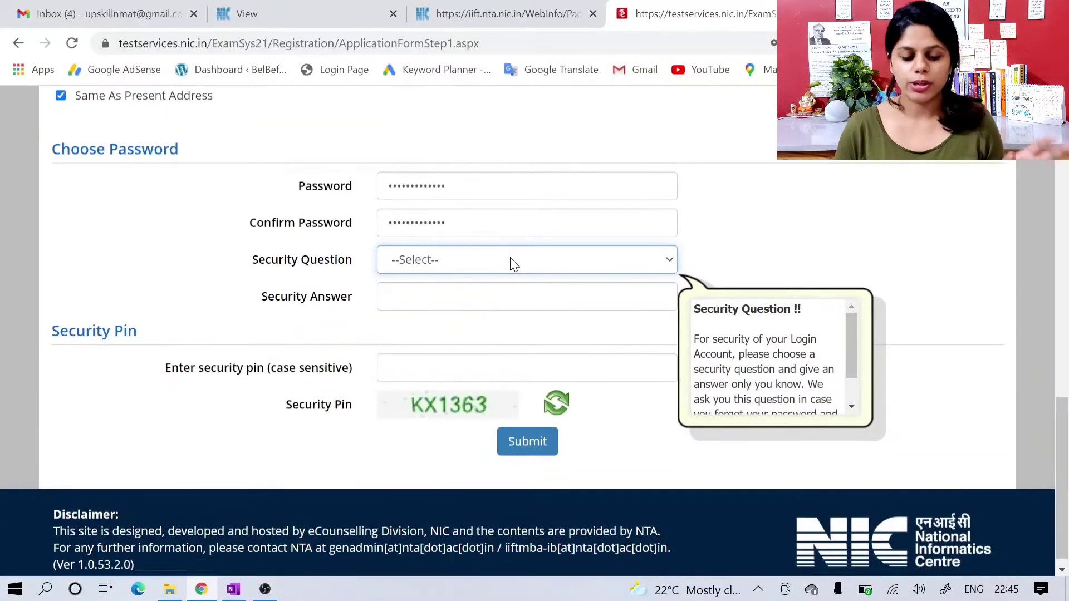
{"action": "left_click", "coordinate": [509, 257]}
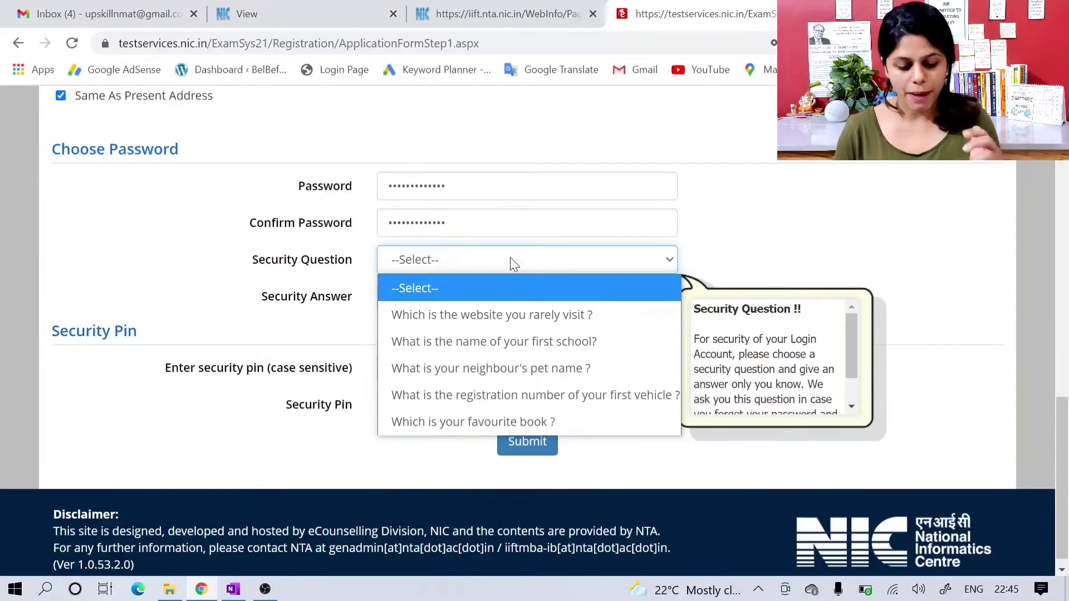
{"action": "left_click", "coordinate": [482, 413]}
Step: Enter the answer to the security question in the Security Answer field
{"action": "left_click", "coordinate": [454, 298]}
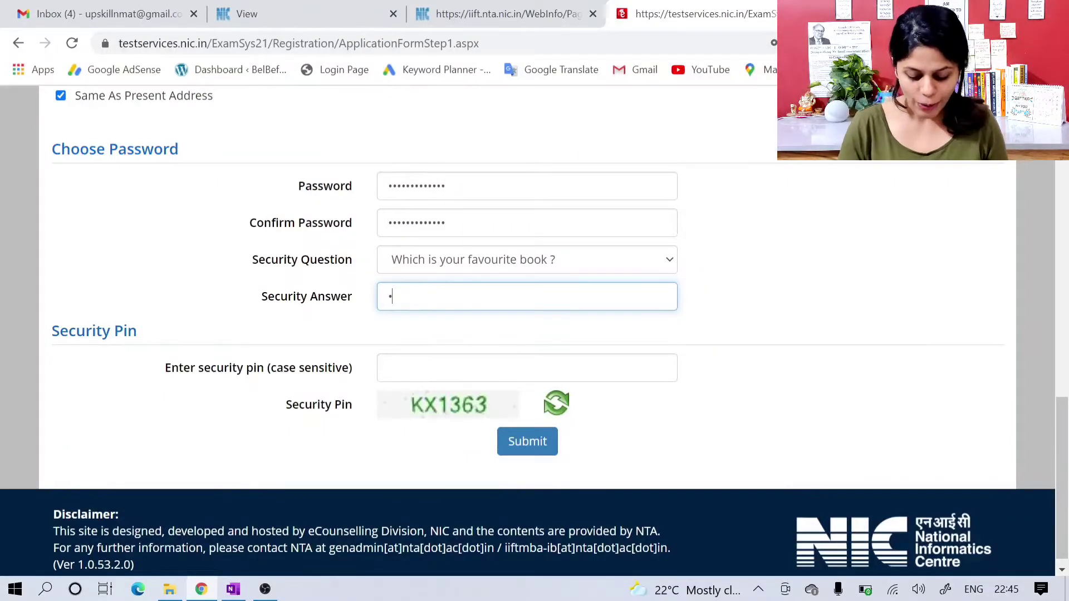
{"action": "type", "text": "abcdefg"}
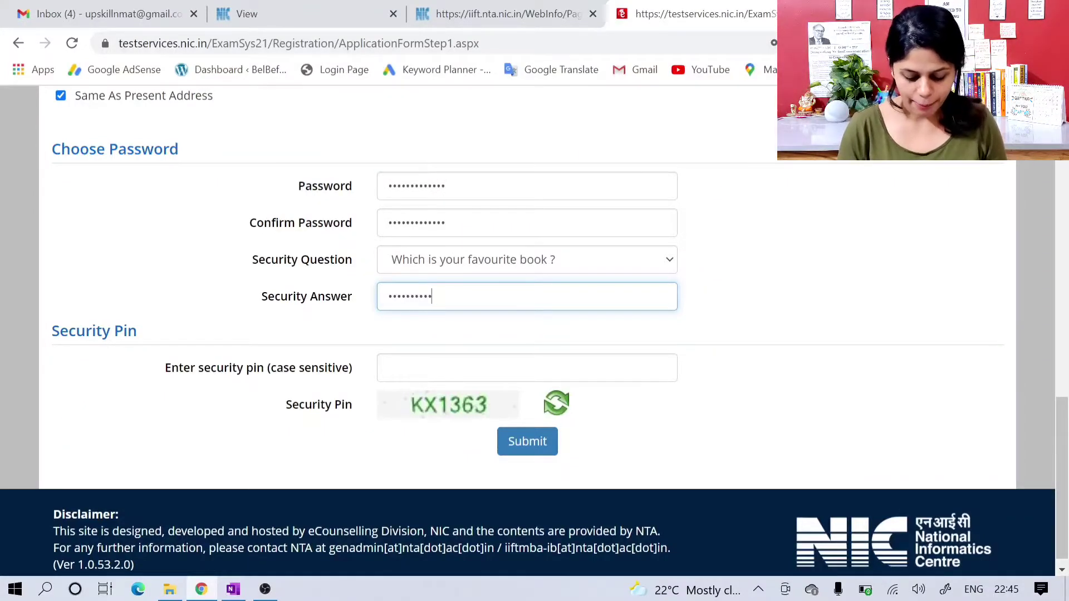
{"action": "type", "text": "hijkl"}
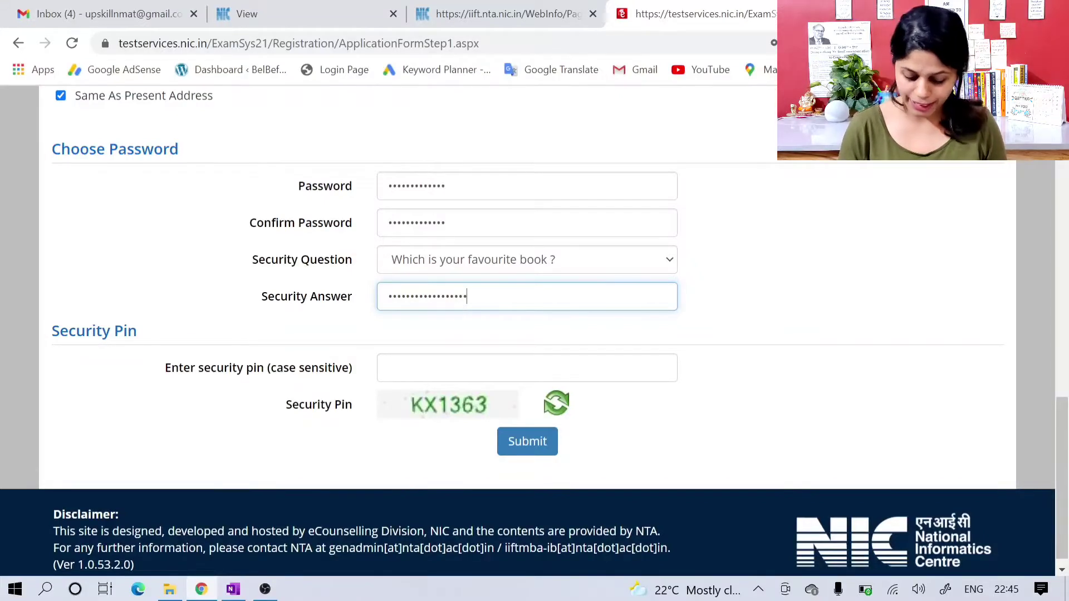
{"action": "type", "text": "mno"}
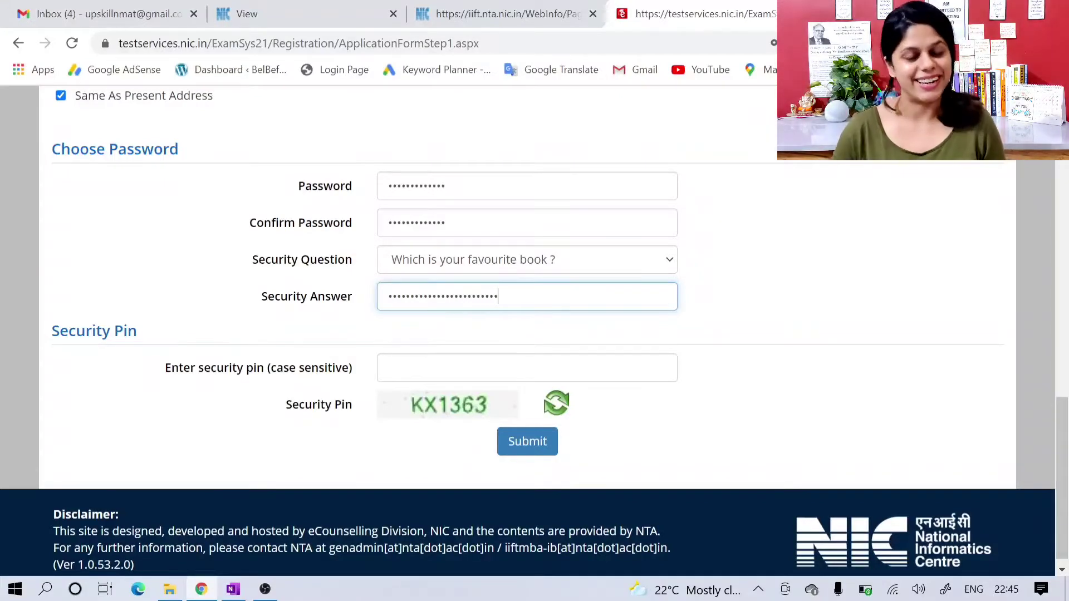
Step: Enter the displayed code in the case-sensitive security pin field and submit the registration form for review
{"action": "scroll", "coordinate": [449, 302], "scroll_direction": "down", "scroll_amount": 1}
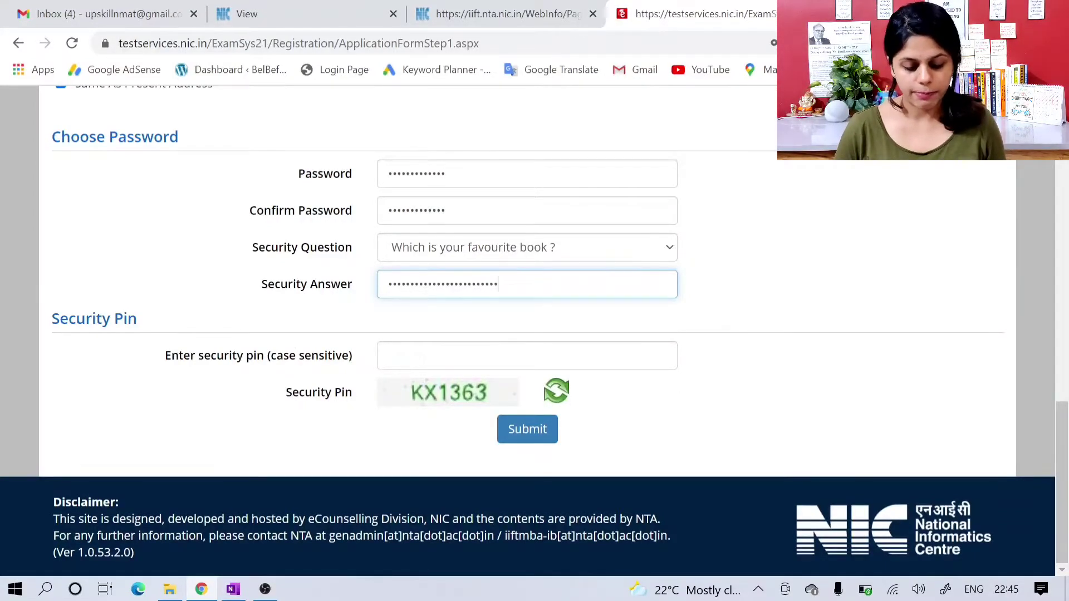
{"action": "left_click", "coordinate": [448, 355]}
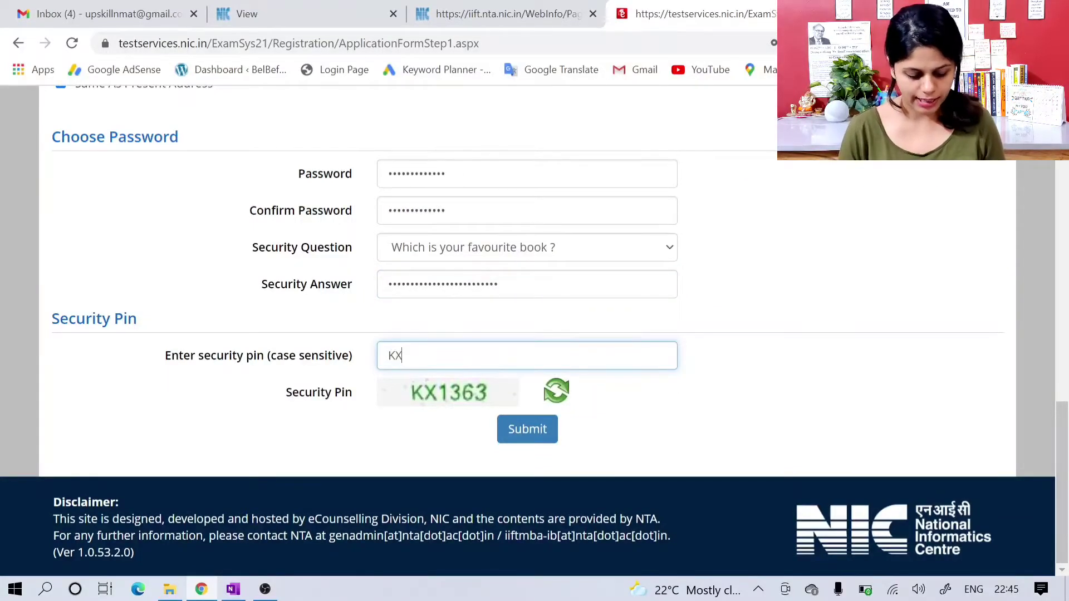
{"action": "type", "text": "KX1363"}
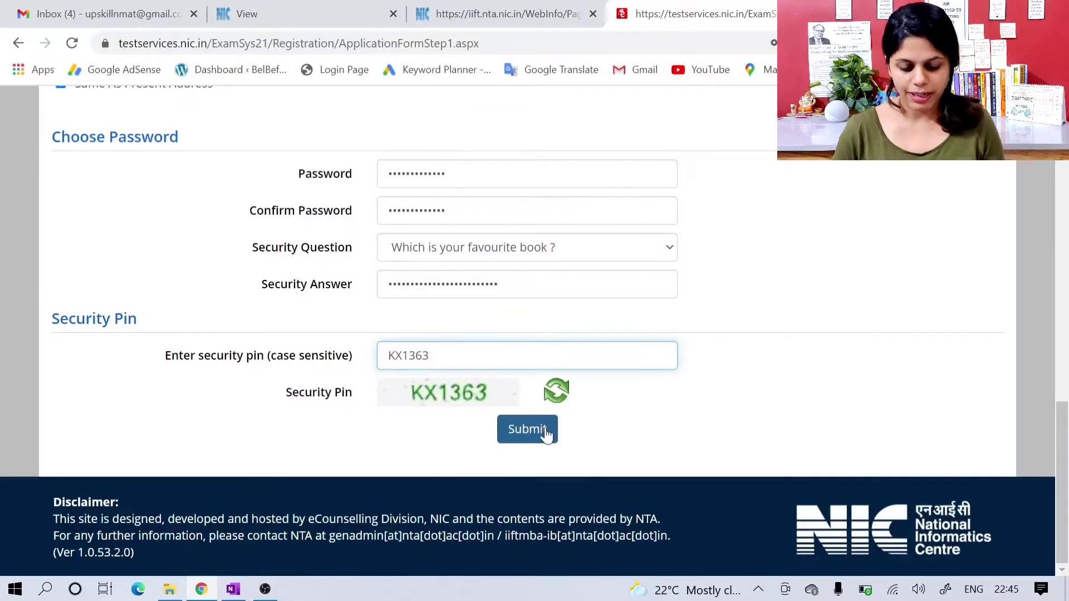
{"action": "left_click", "coordinate": [527, 429]}
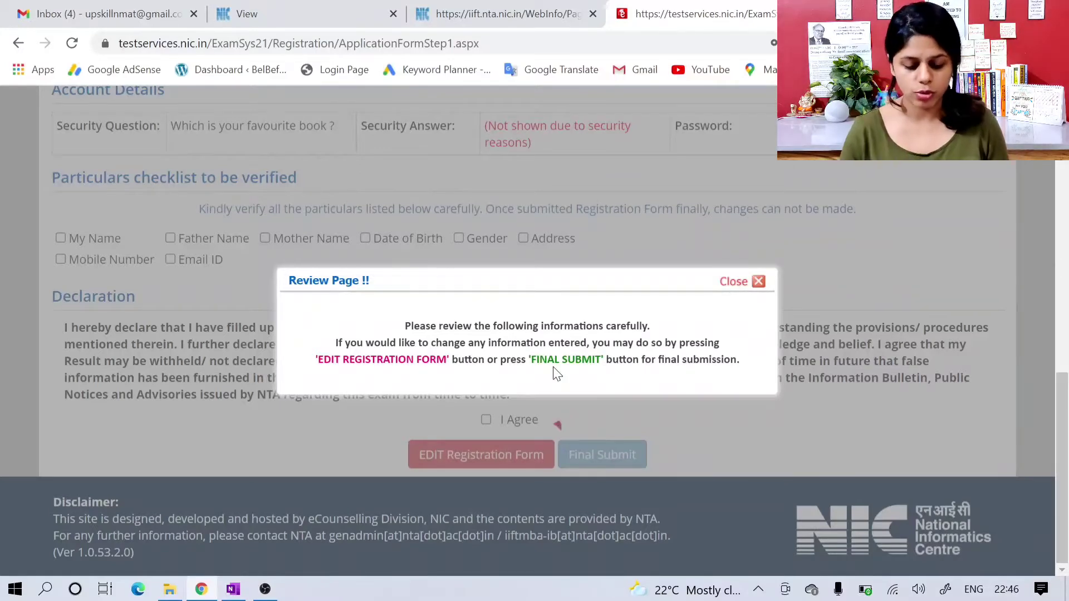
Step: Dismiss the review notice and mark all particulars as verified: candidate, father and mother names, date of birth, gender, address, mobile number and email ID
{"action": "left_click", "coordinate": [760, 282]}
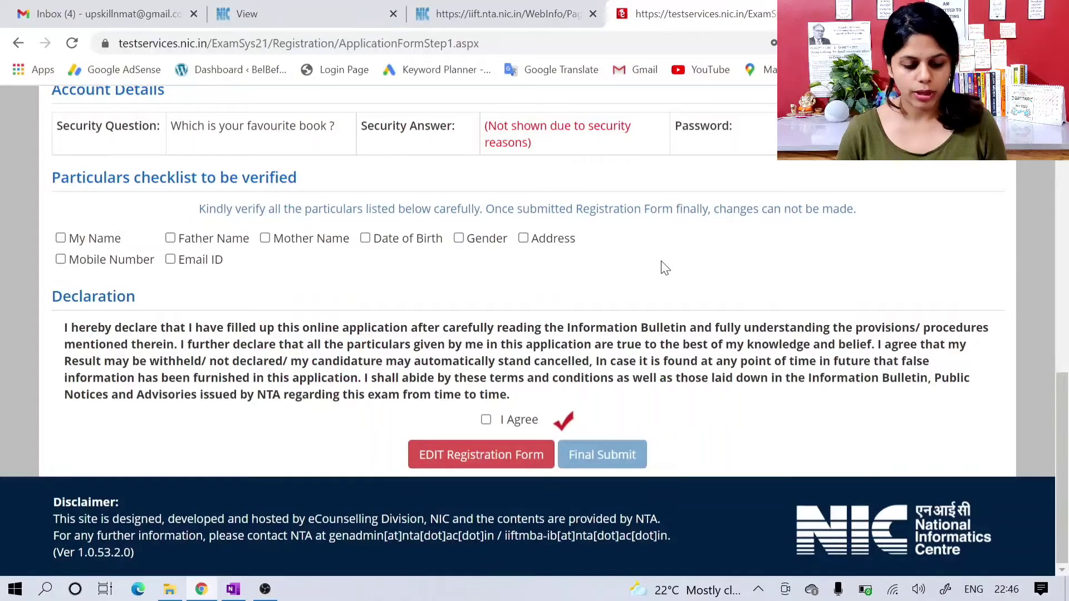
{"action": "scroll", "coordinate": [665, 268], "scroll_direction": "up", "scroll_amount": 10}
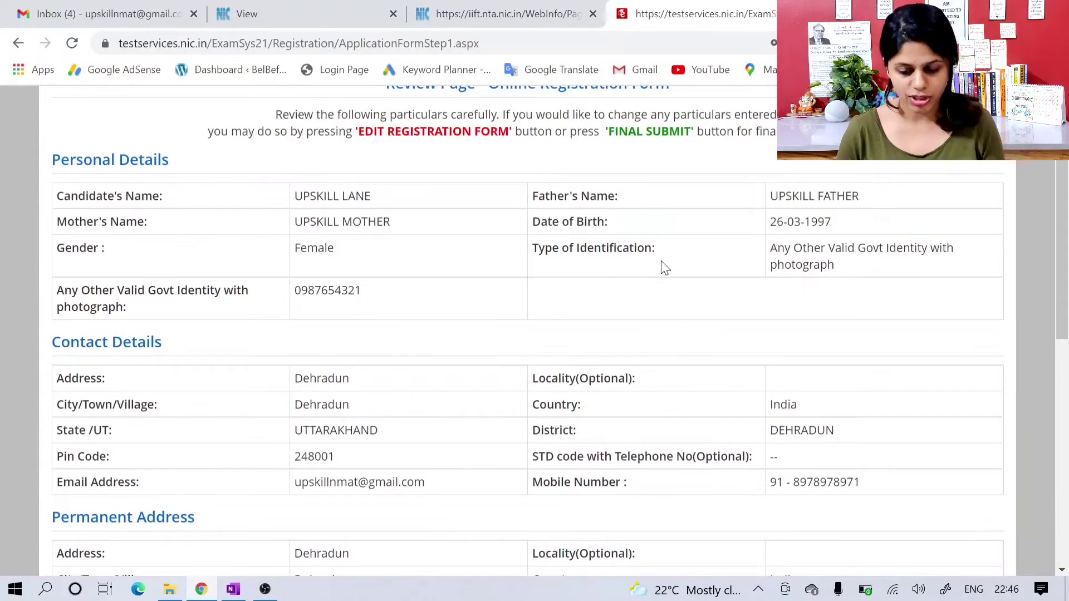
{"action": "scroll", "coordinate": [661, 262], "scroll_direction": "down", "scroll_amount": 6}
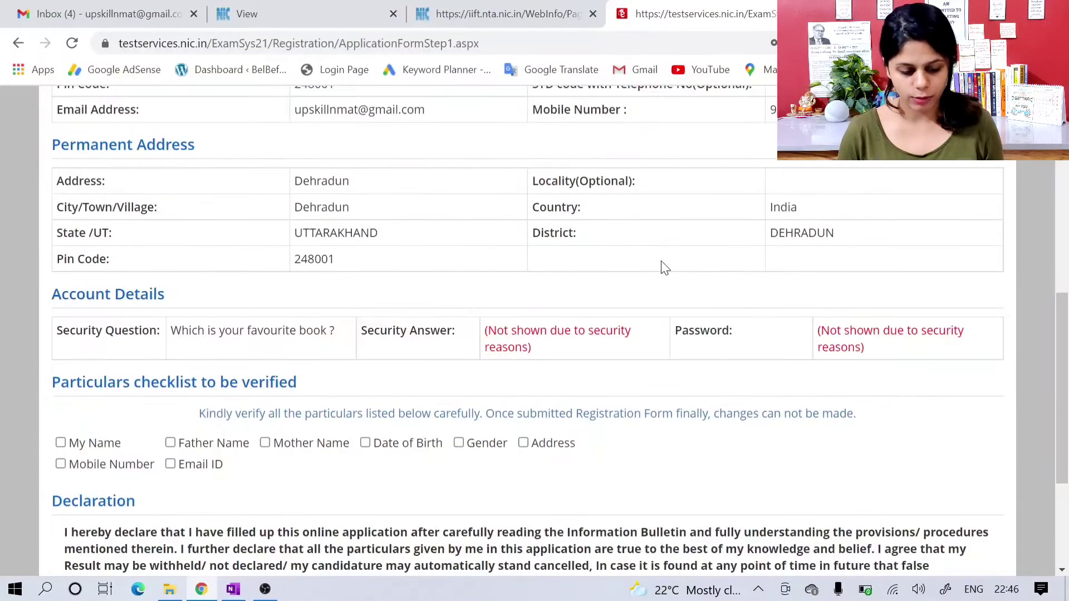
{"action": "scroll", "coordinate": [466, 272], "scroll_direction": "down", "scroll_amount": 1}
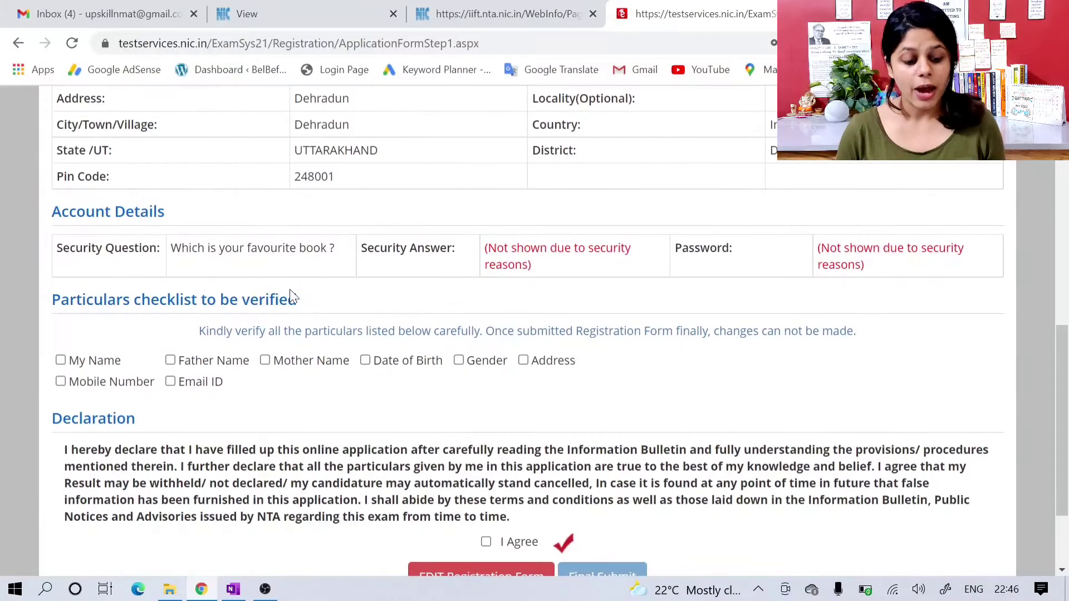
{"action": "left_click", "coordinate": [79, 363]}
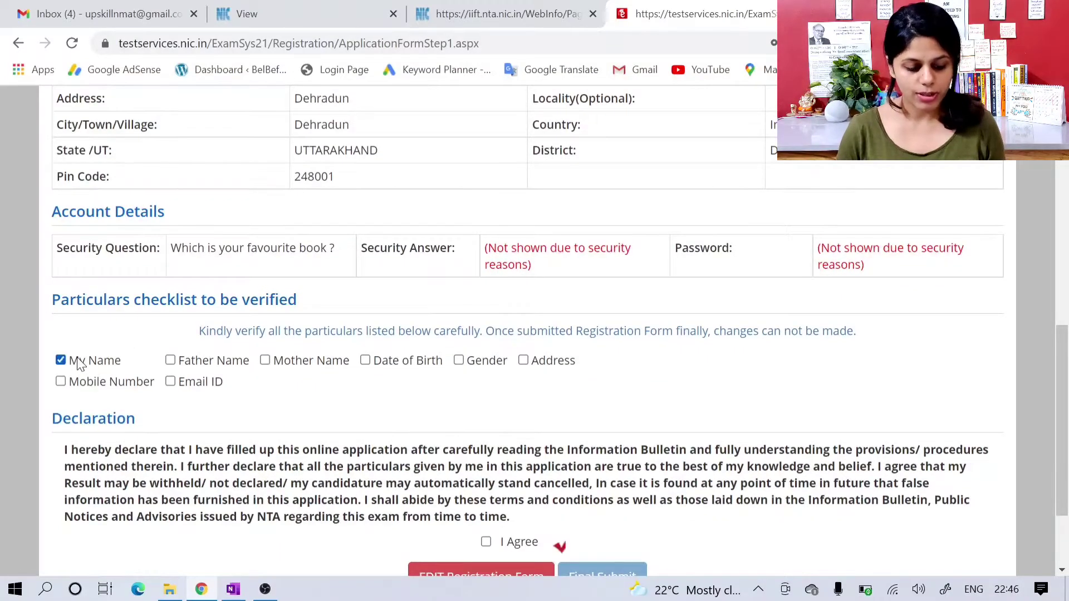
{"action": "left_click", "coordinate": [208, 362]}
{"action": "left_click", "coordinate": [306, 367]}
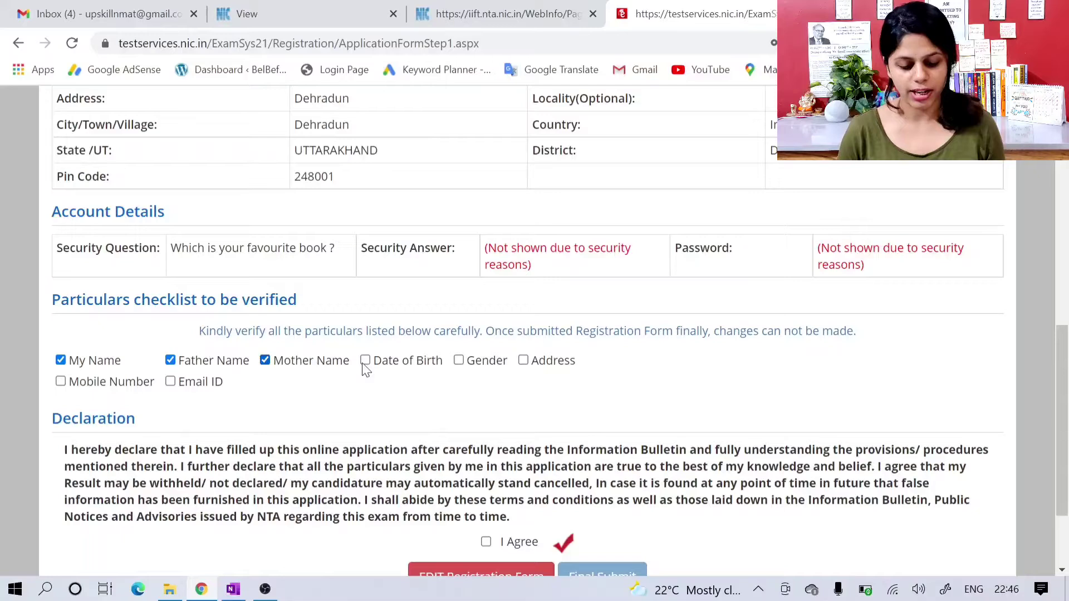
{"action": "left_click", "coordinate": [413, 367]}
{"action": "left_click", "coordinate": [503, 368]}
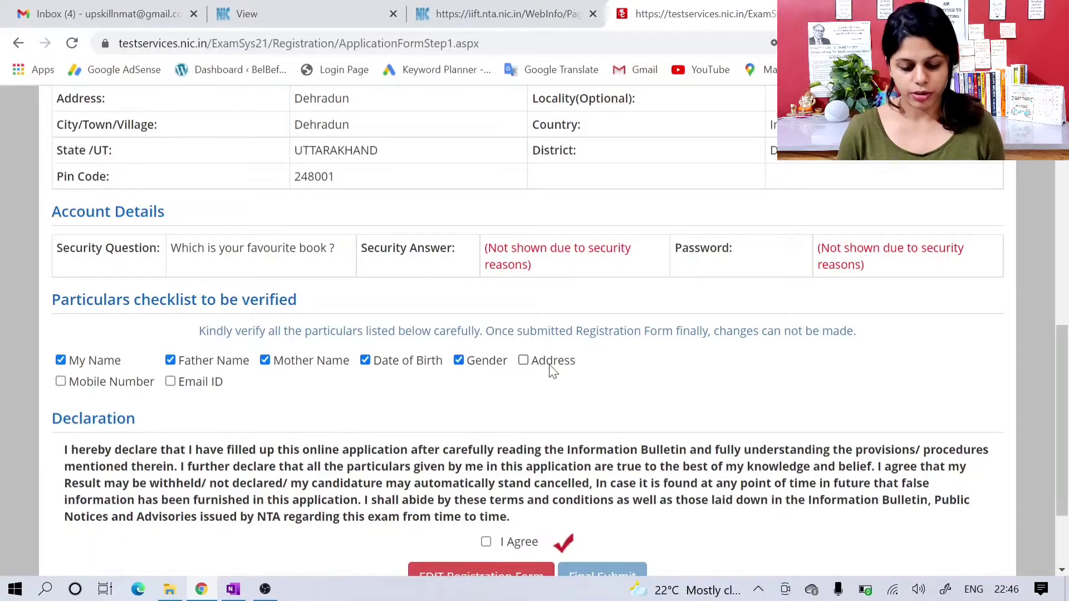
{"action": "left_click", "coordinate": [551, 371]}
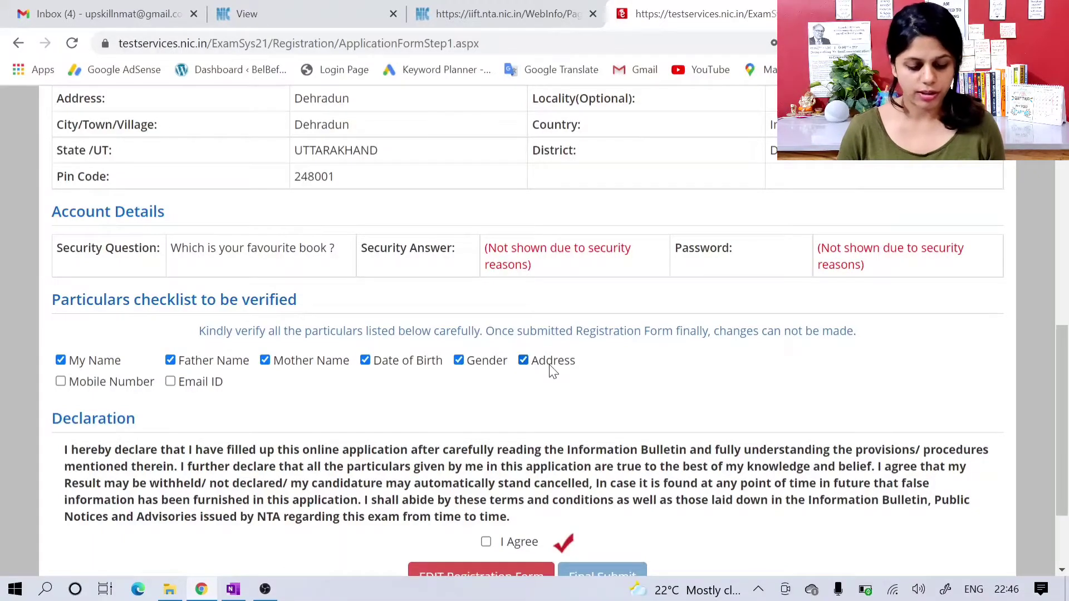
{"action": "left_click", "coordinate": [142, 390]}
{"action": "left_click", "coordinate": [208, 384]}
Step: Agree to the declaration, make the final submission of the registration form and confirm it
{"action": "scroll", "coordinate": [209, 384], "scroll_direction": "down", "scroll_amount": 1}
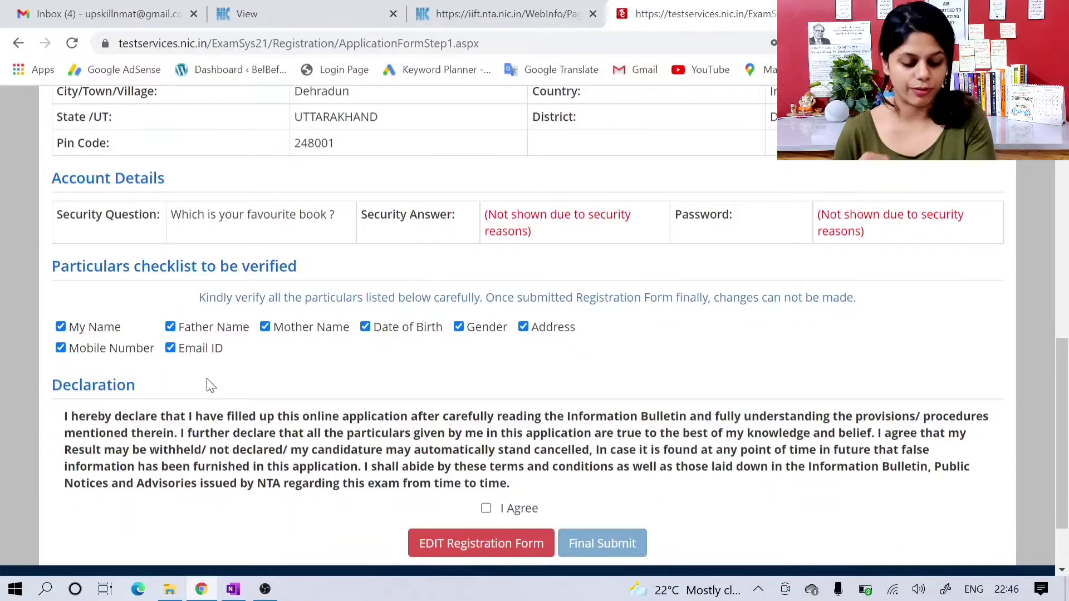
{"action": "scroll", "coordinate": [210, 386], "scroll_direction": "down", "scroll_amount": 1}
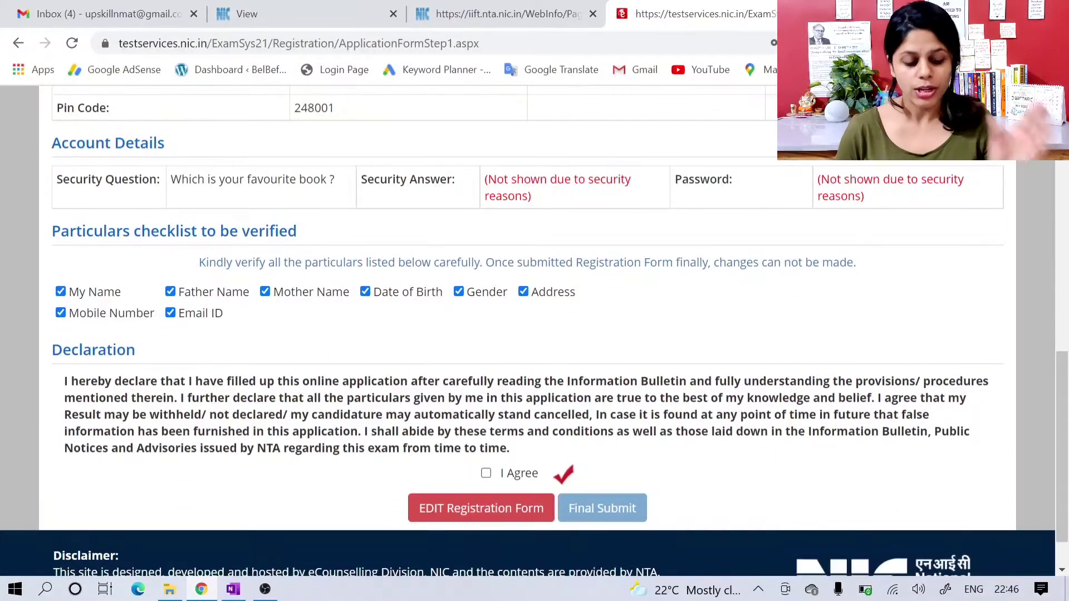
{"action": "left_click", "coordinate": [485, 474]}
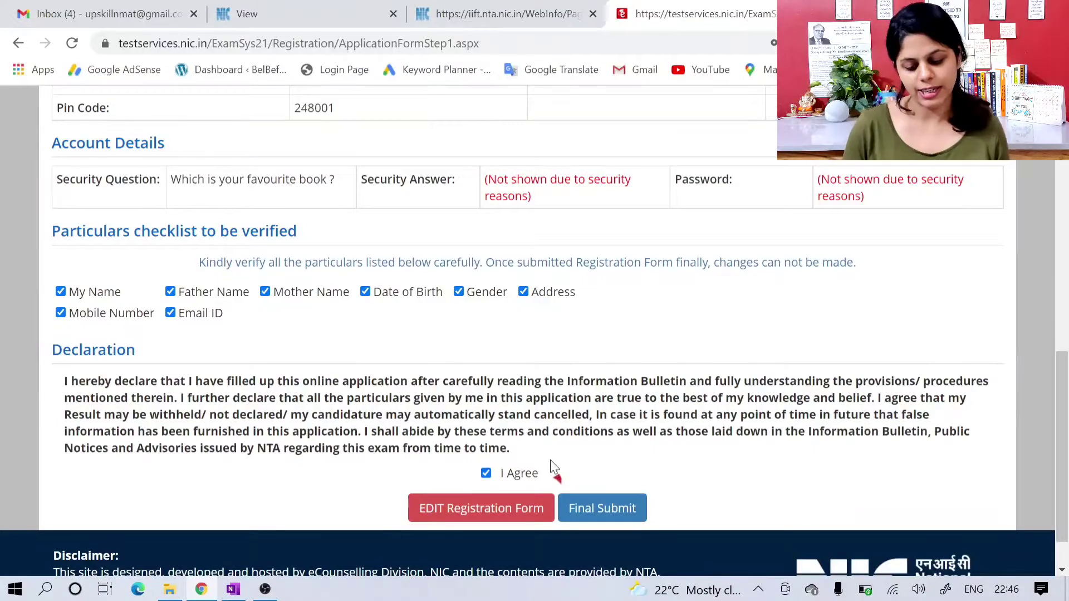
{"action": "scroll", "coordinate": [554, 467], "scroll_direction": "down", "scroll_amount": 1}
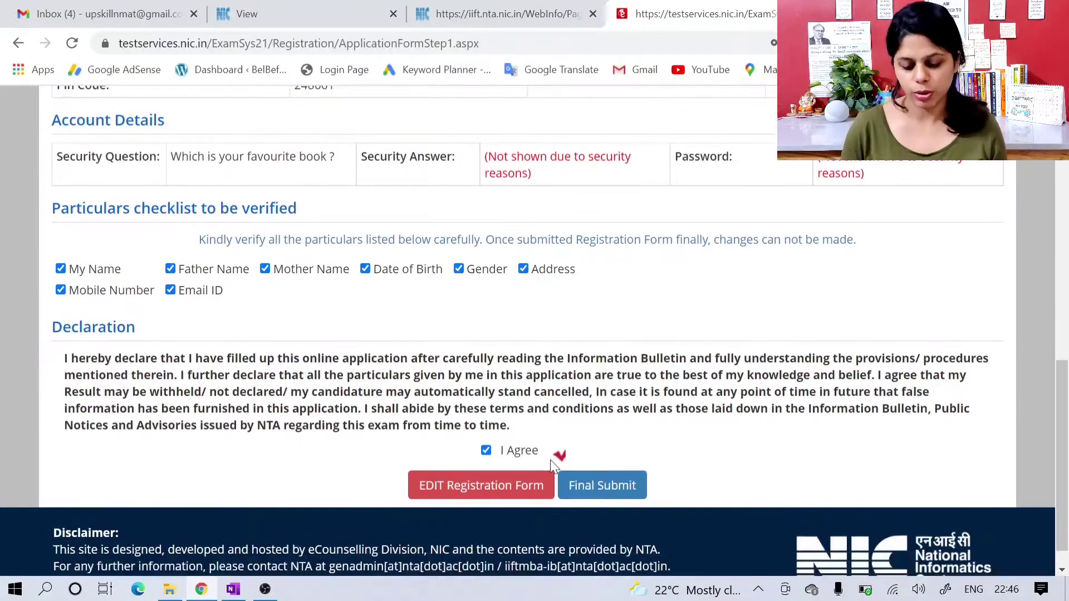
{"action": "left_click", "coordinate": [623, 485]}
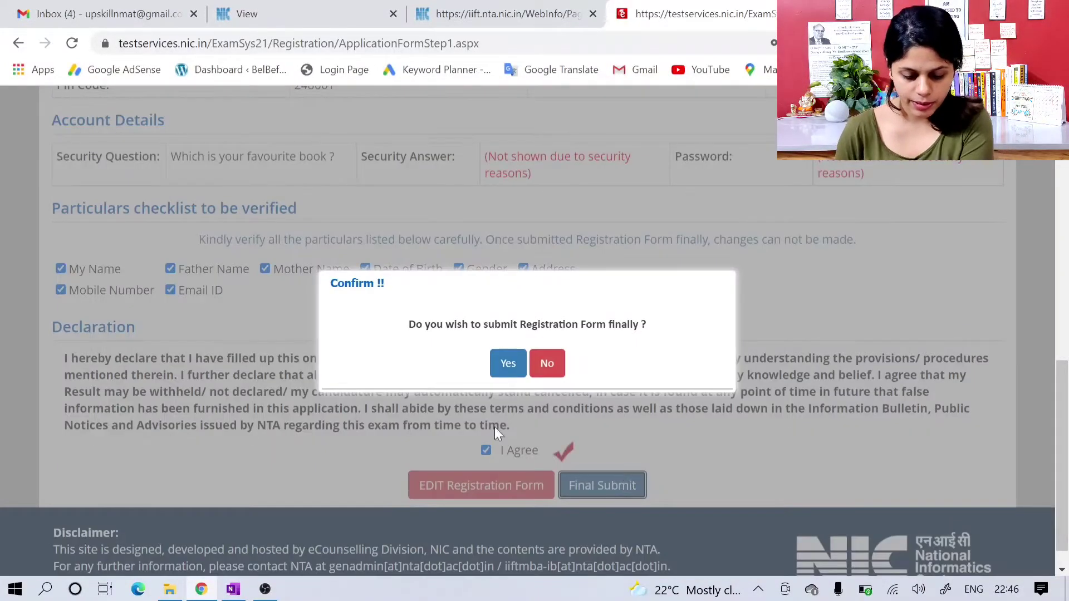
{"action": "left_click", "coordinate": [508, 363]}
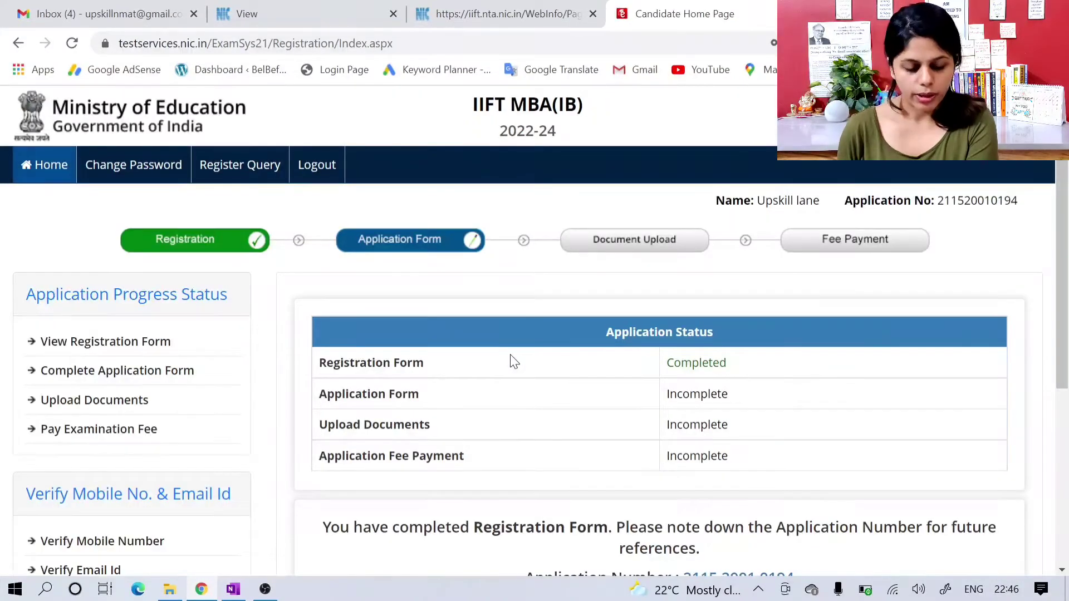
Step: Check the application status page, open the application form for completion and go over its Personal Details section
{"action": "scroll", "coordinate": [513, 362], "scroll_direction": "down", "scroll_amount": 1}
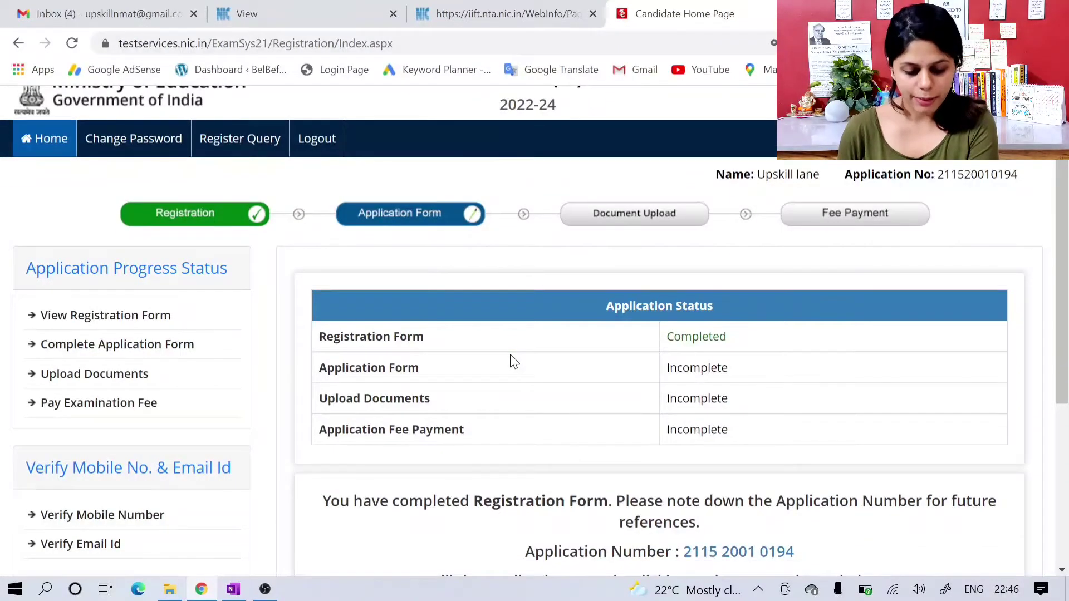
{"action": "scroll", "coordinate": [513, 362], "scroll_direction": "down", "scroll_amount": 1}
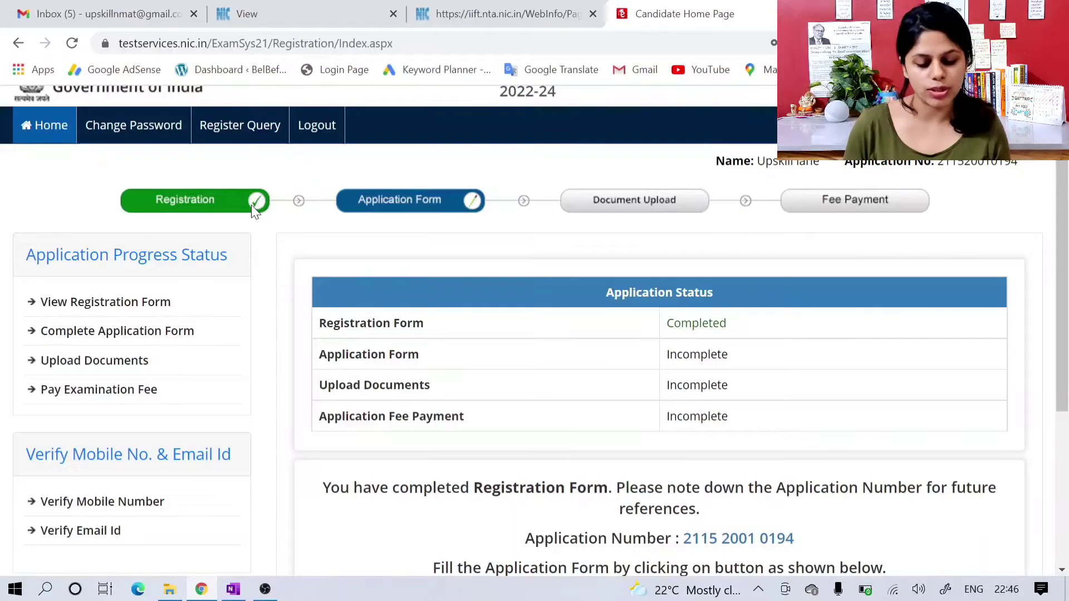
{"action": "scroll", "coordinate": [429, 232], "scroll_direction": "down", "scroll_amount": 2}
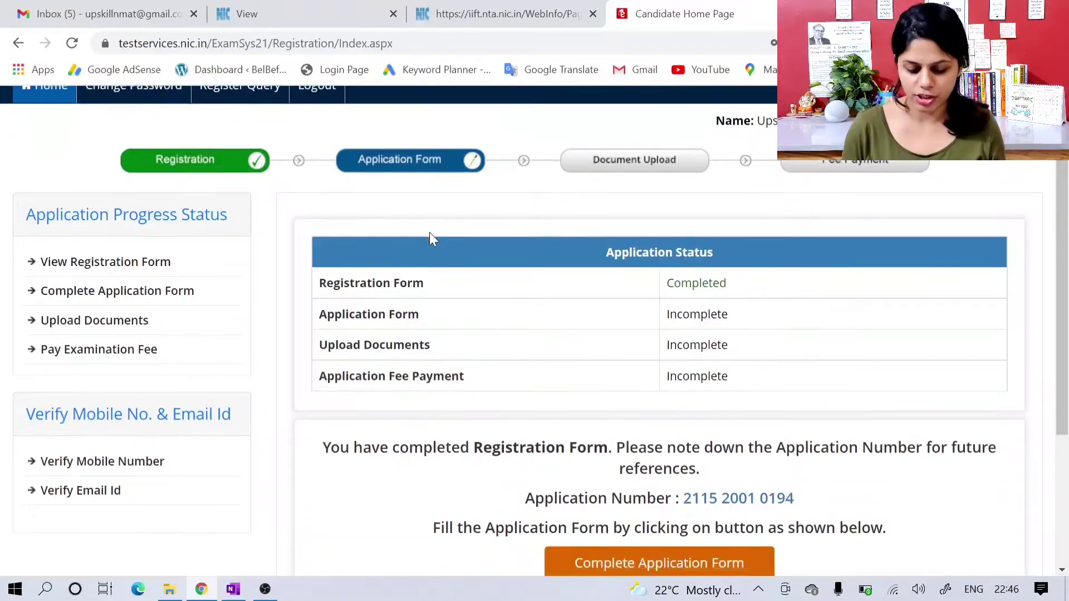
{"action": "scroll", "coordinate": [429, 232], "scroll_direction": "down", "scroll_amount": 2}
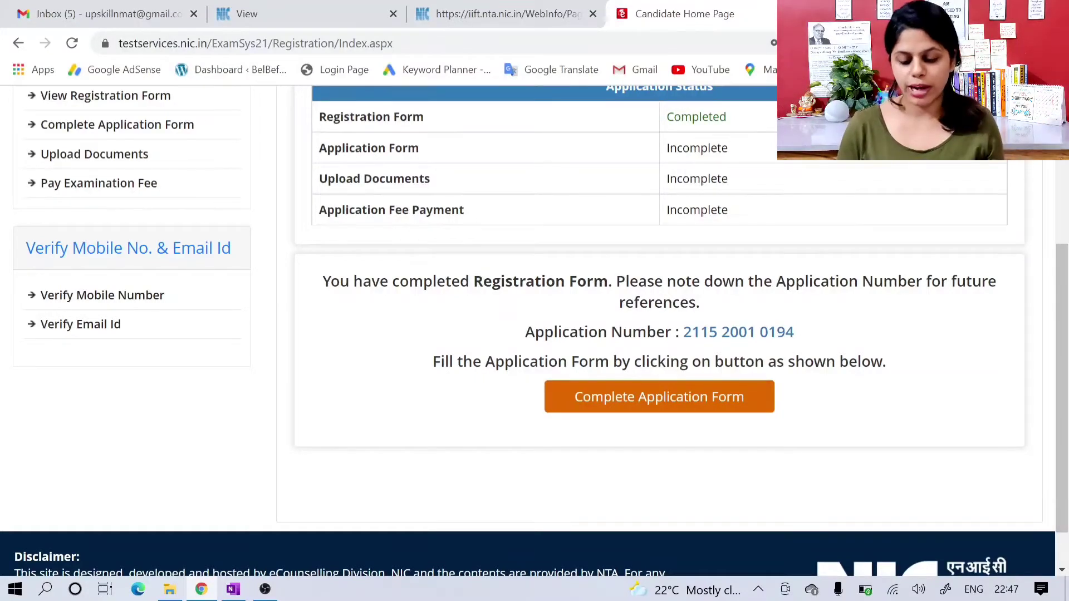
{"action": "left_click", "coordinate": [657, 414]}
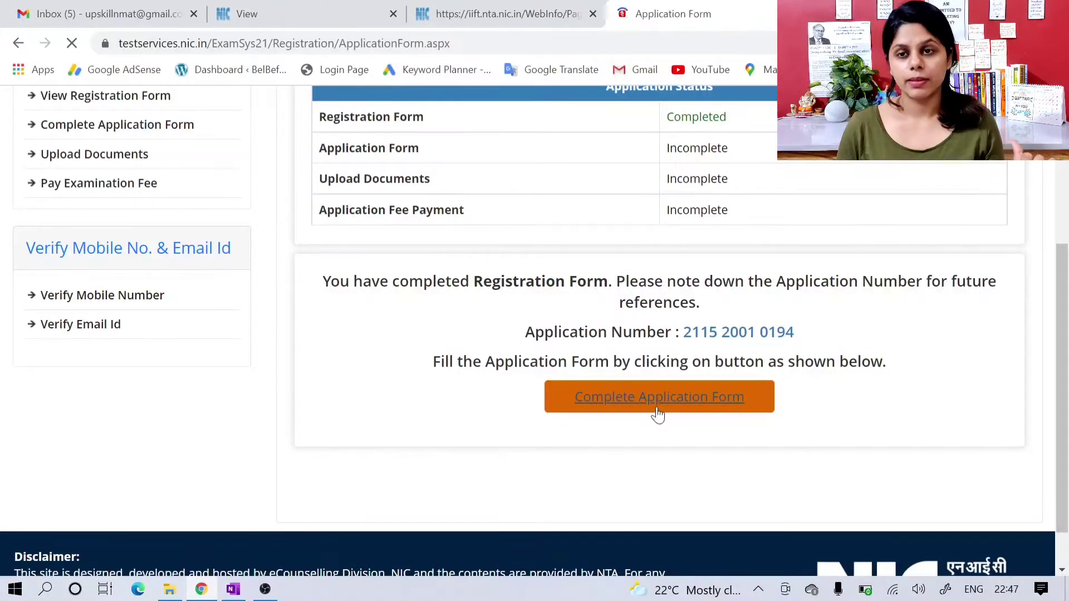
{"action": "scroll", "coordinate": [657, 415], "scroll_direction": "down", "scroll_amount": 1}
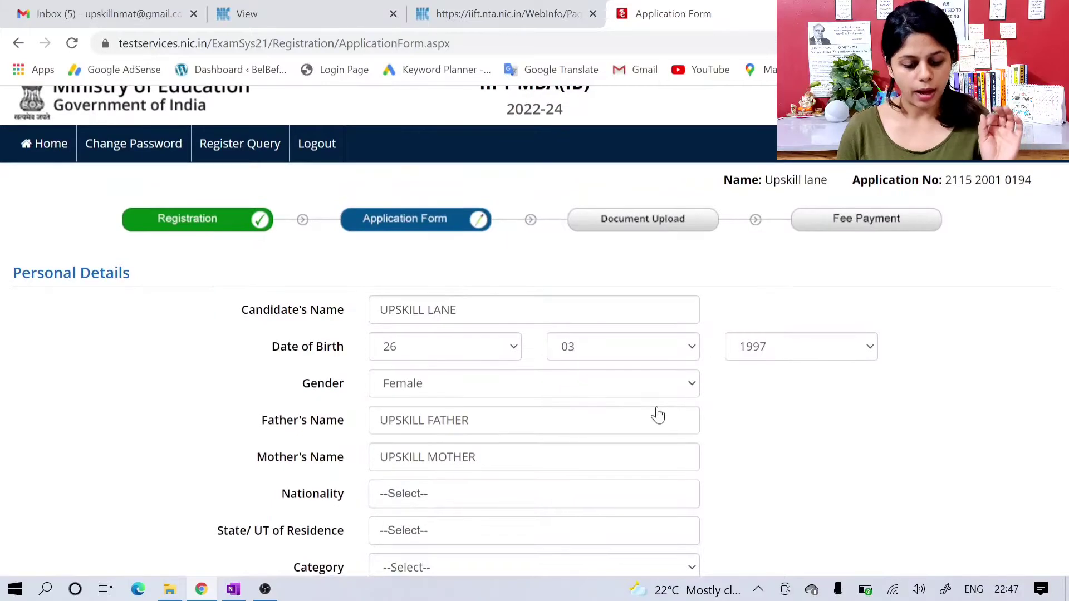
{"action": "scroll", "coordinate": [657, 415], "scroll_direction": "down", "scroll_amount": 1}
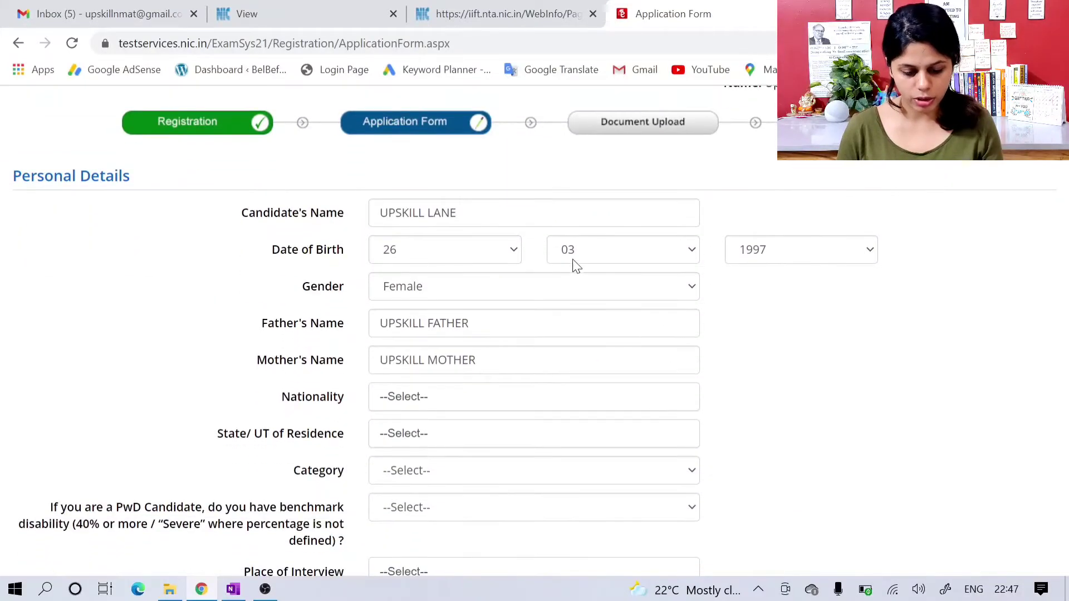
{"action": "scroll", "coordinate": [535, 330], "scroll_direction": "down", "scroll_amount": 1}
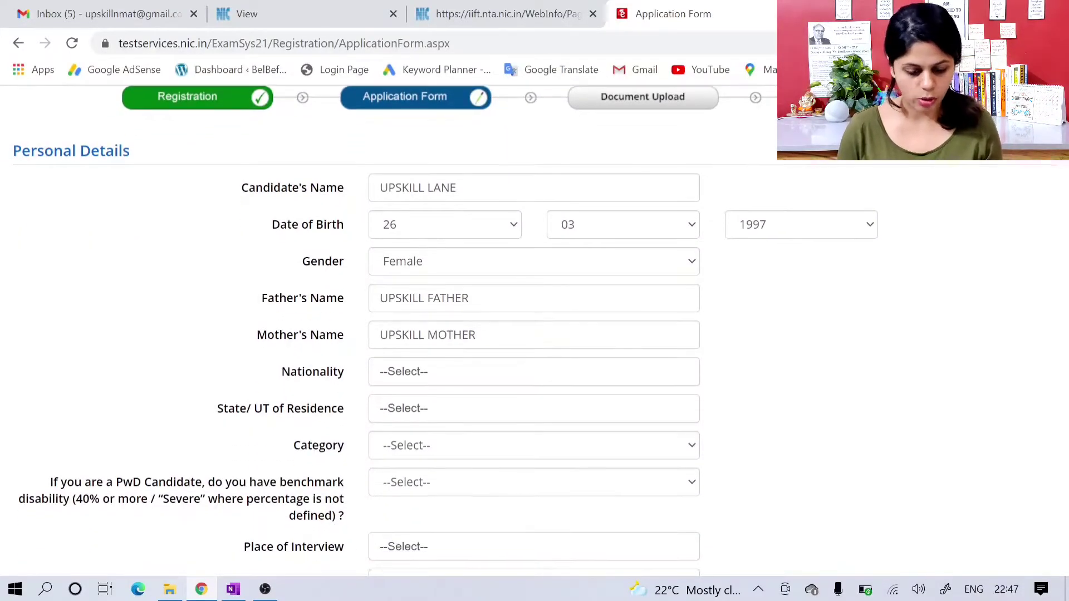
{"action": "scroll", "coordinate": [563, 355], "scroll_direction": "down", "scroll_amount": 1}
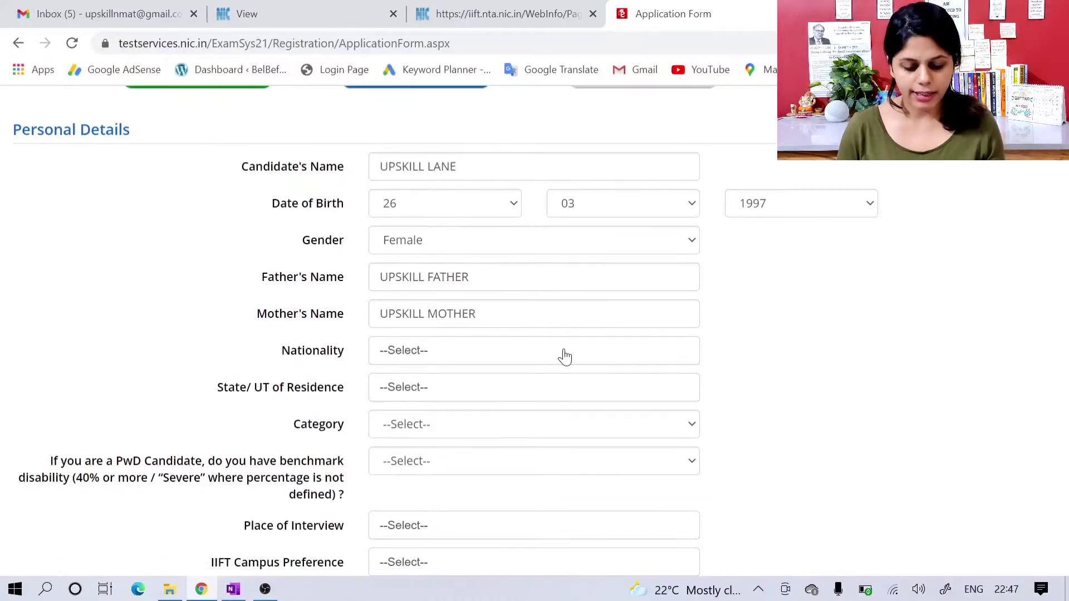
Step: Set the nationality to Indian, the state of residence to Uttarakhand and the category to General
{"action": "left_click", "coordinate": [564, 356]}
{"action": "left_click", "coordinate": [540, 426]}
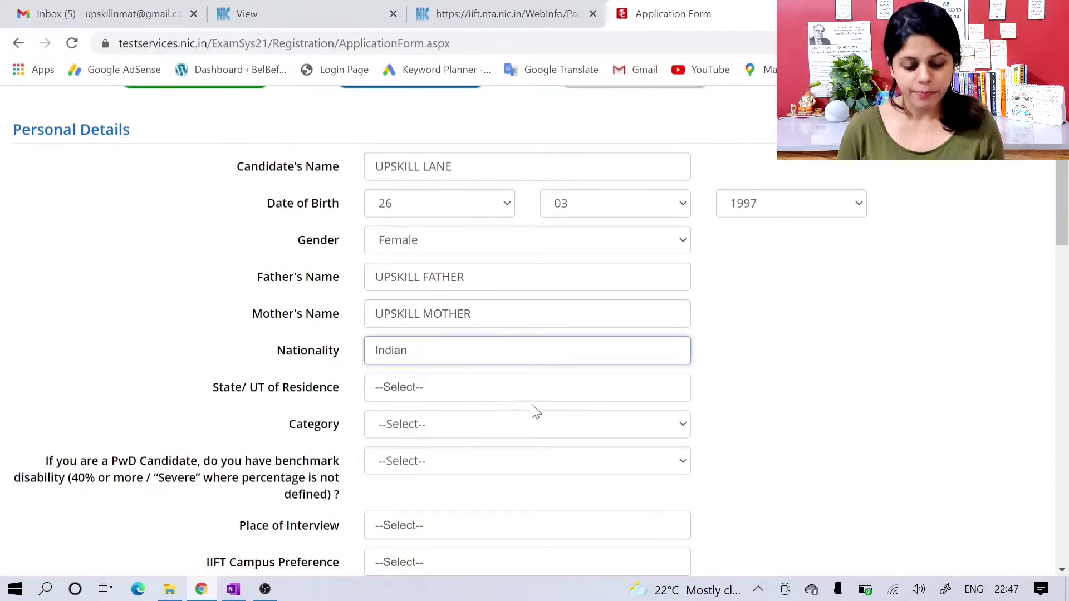
{"action": "left_click", "coordinate": [516, 392]}
{"action": "type", "text": "utta"}
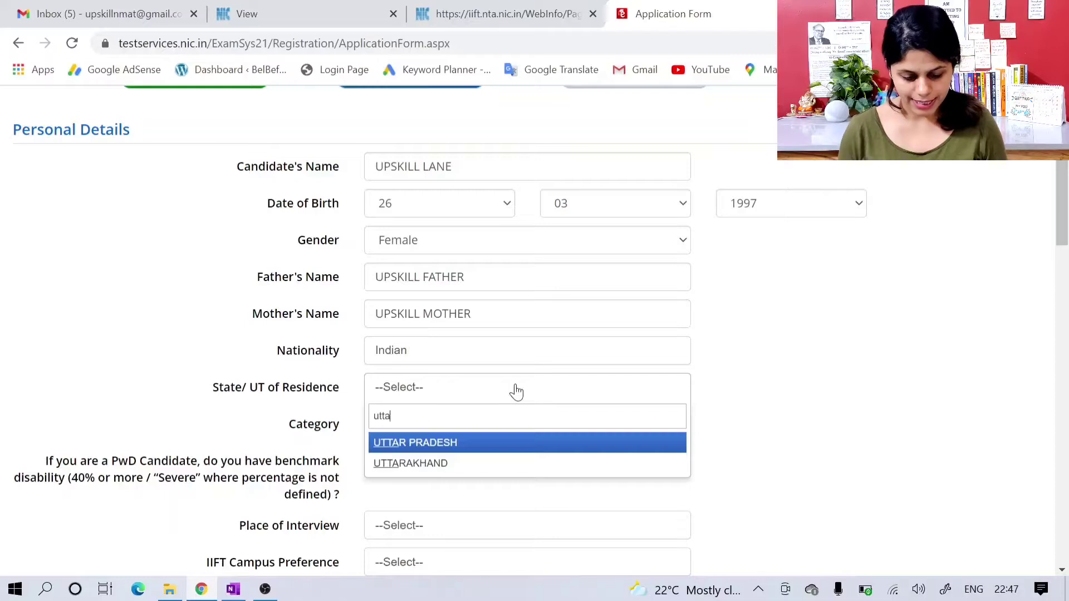
{"action": "key", "text": "Down"}
{"action": "key", "text": "Return"}
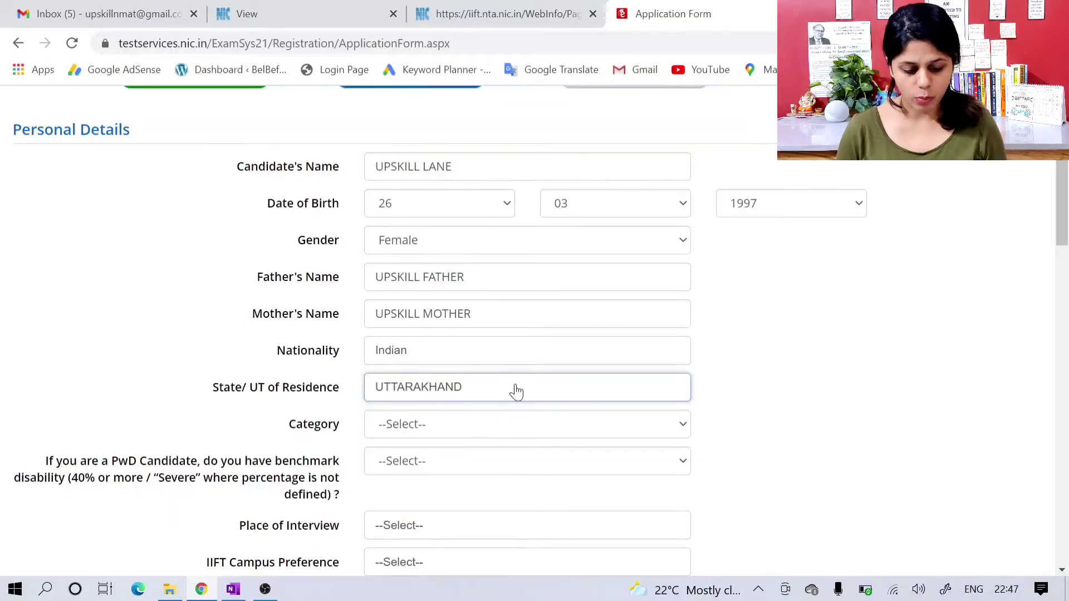
{"action": "left_click", "coordinate": [488, 428]}
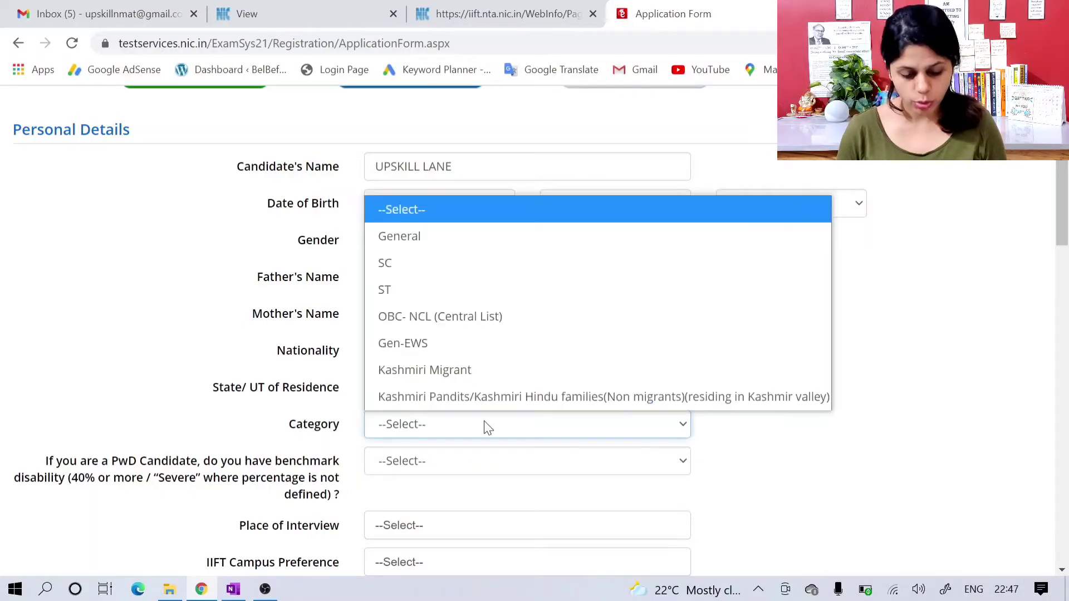
{"action": "left_click", "coordinate": [468, 245]}
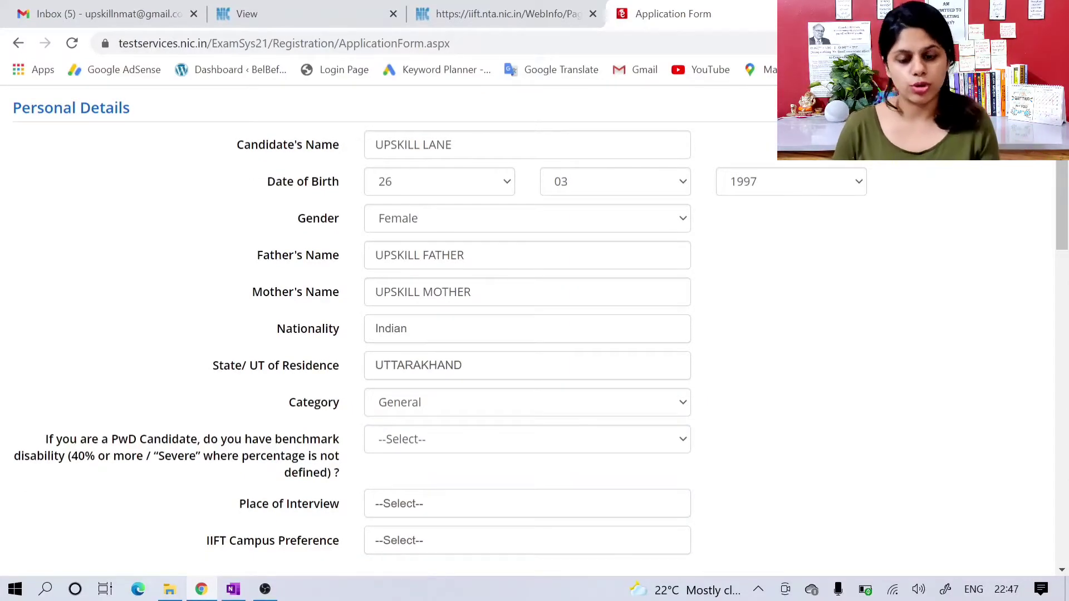
Step: Review the choices offered for the PwD benchmark disability question and for the candidate's category
{"action": "scroll", "coordinate": [470, 250], "scroll_direction": "down", "scroll_amount": 2}
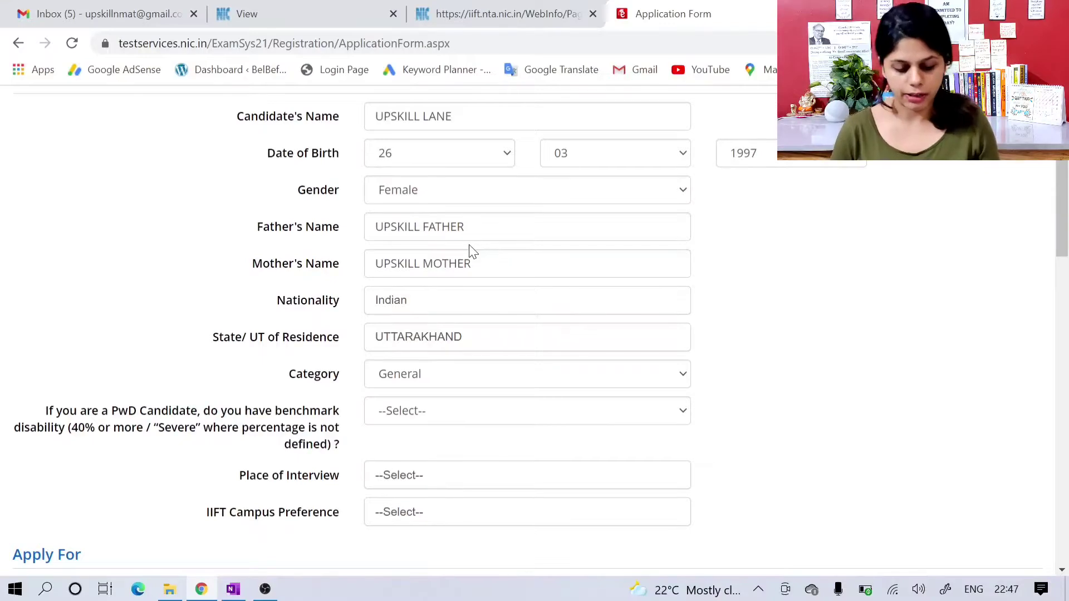
{"action": "scroll", "coordinate": [310, 343], "scroll_direction": "down", "scroll_amount": 1}
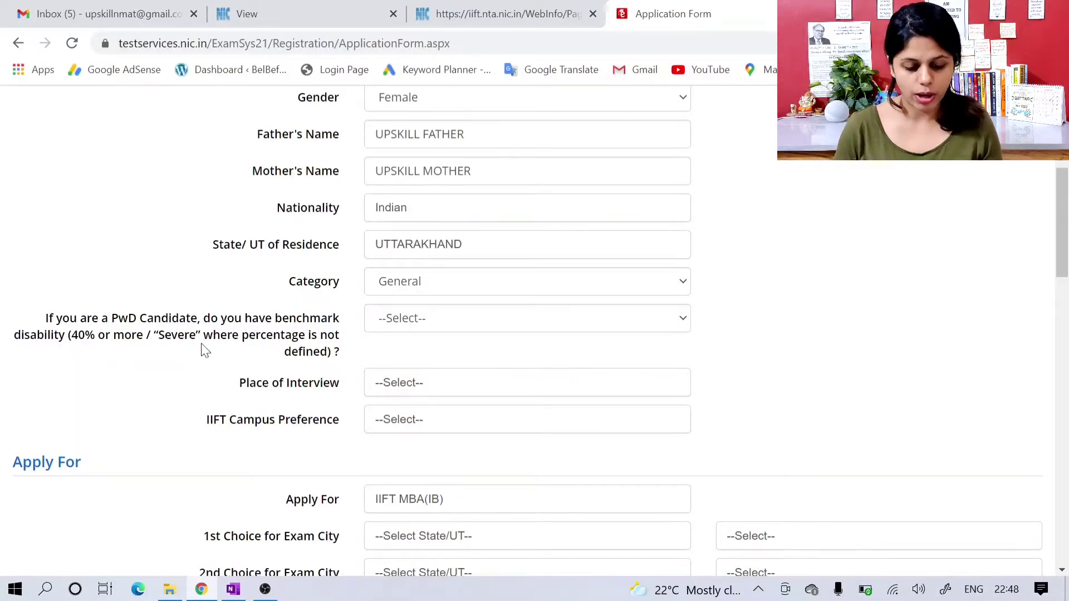
{"action": "left_click", "coordinate": [400, 326]}
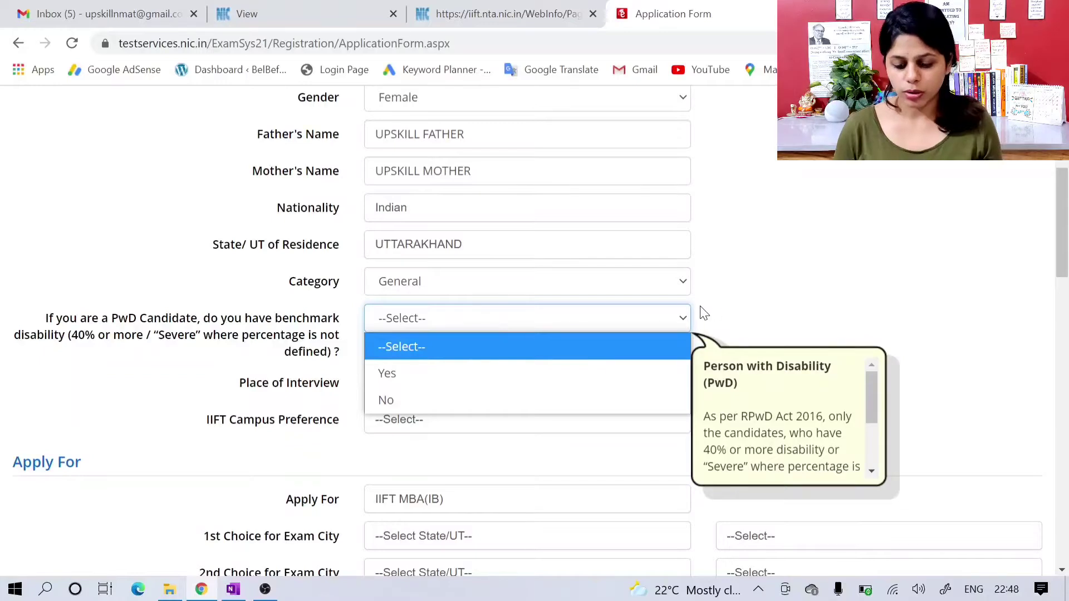
{"action": "left_click", "coordinate": [742, 310]}
{"action": "scroll", "coordinate": [744, 310], "scroll_direction": "down", "scroll_amount": 1}
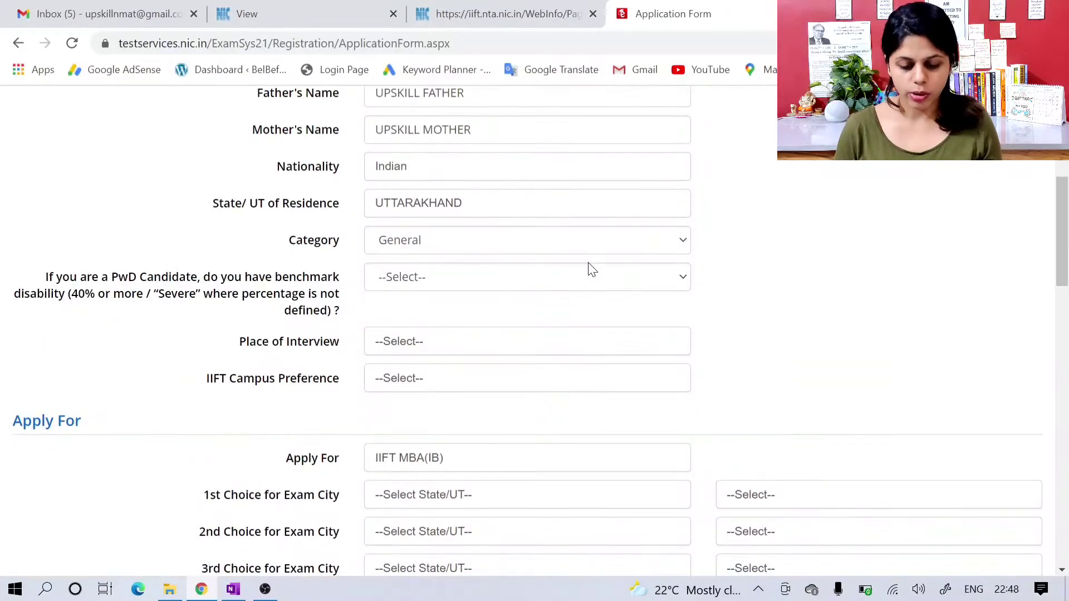
{"action": "left_click", "coordinate": [588, 246]}
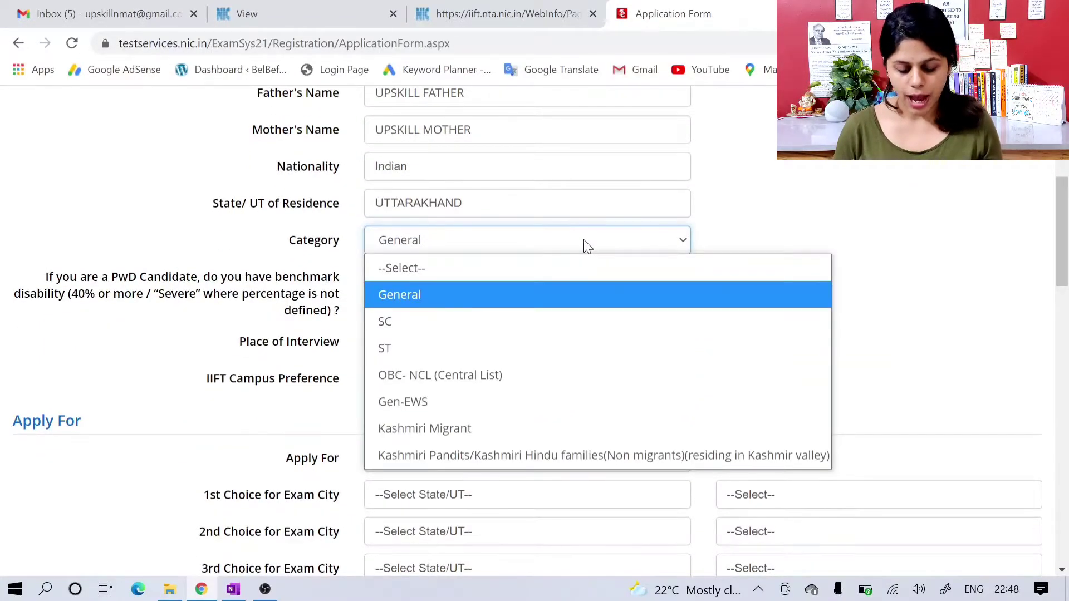
{"action": "left_click", "coordinate": [771, 200]}
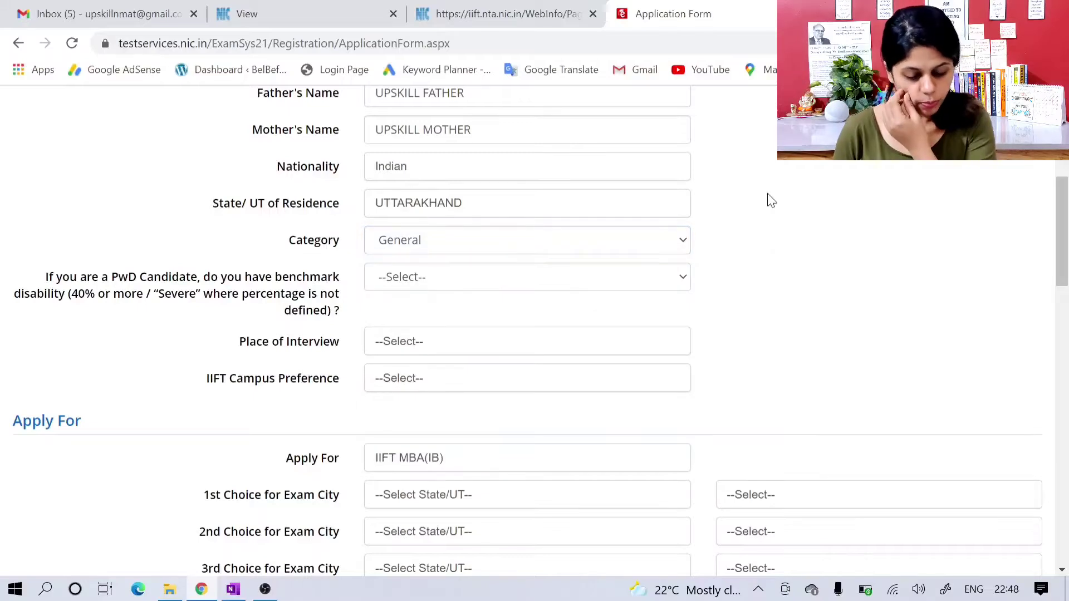
Step: Choose Delhi as the place of interview and Delhi as the IIFT campus preference
{"action": "scroll", "coordinate": [771, 201], "scroll_direction": "down", "scroll_amount": 2}
{"action": "left_click", "coordinate": [585, 270]}
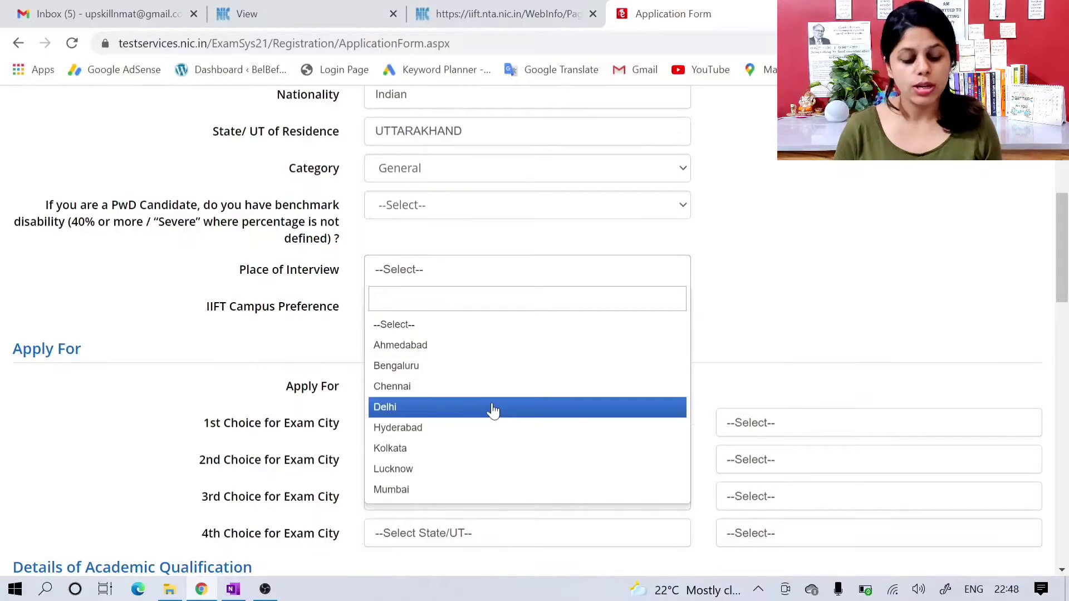
{"action": "left_click", "coordinate": [493, 410]}
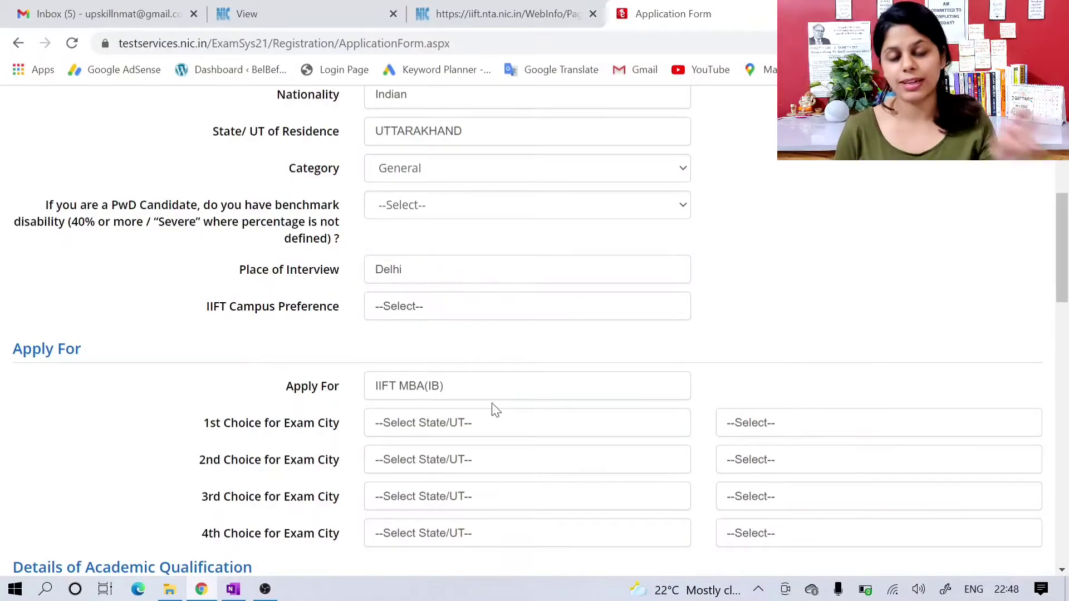
{"action": "left_click", "coordinate": [482, 316]}
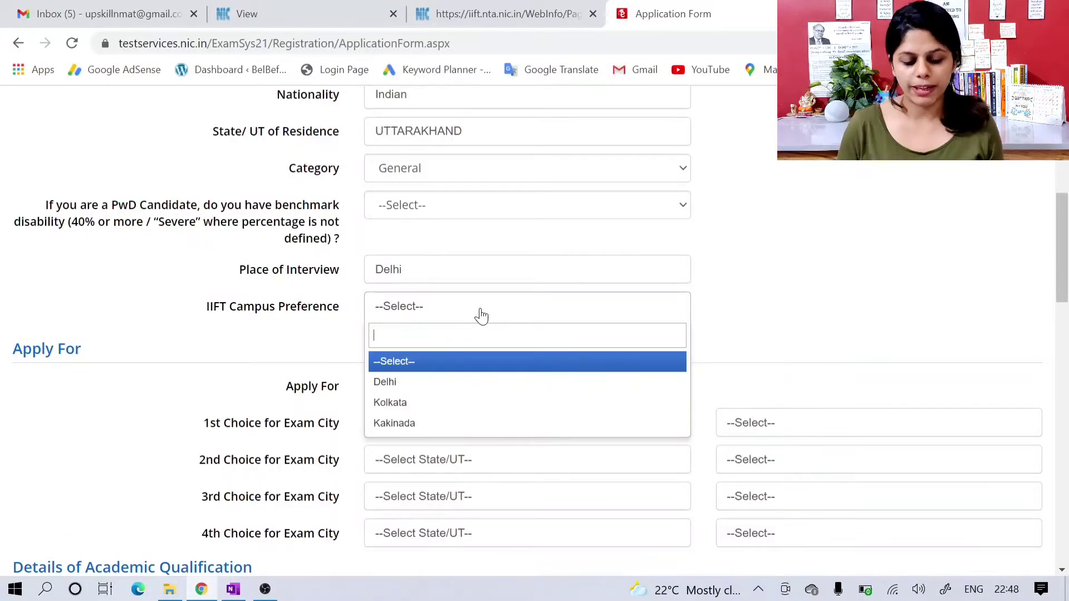
{"action": "left_click", "coordinate": [432, 382]}
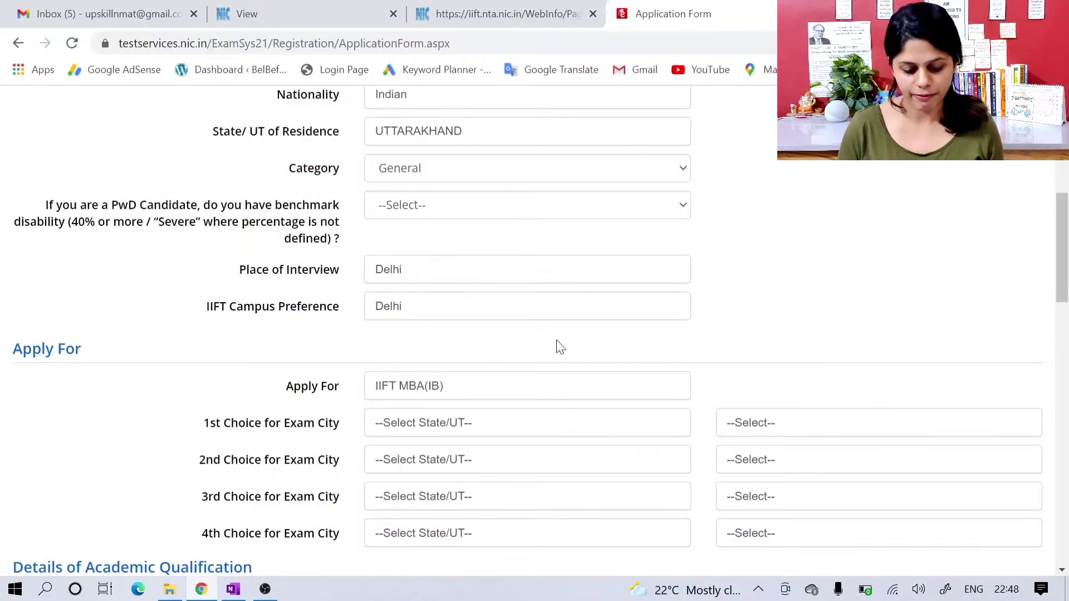
Step: Set the first exam city choice to Dehradun in Uttarakhand
{"action": "scroll", "coordinate": [558, 345], "scroll_direction": "down", "scroll_amount": 2}
{"action": "scroll", "coordinate": [559, 346], "scroll_direction": "down", "scroll_amount": 1}
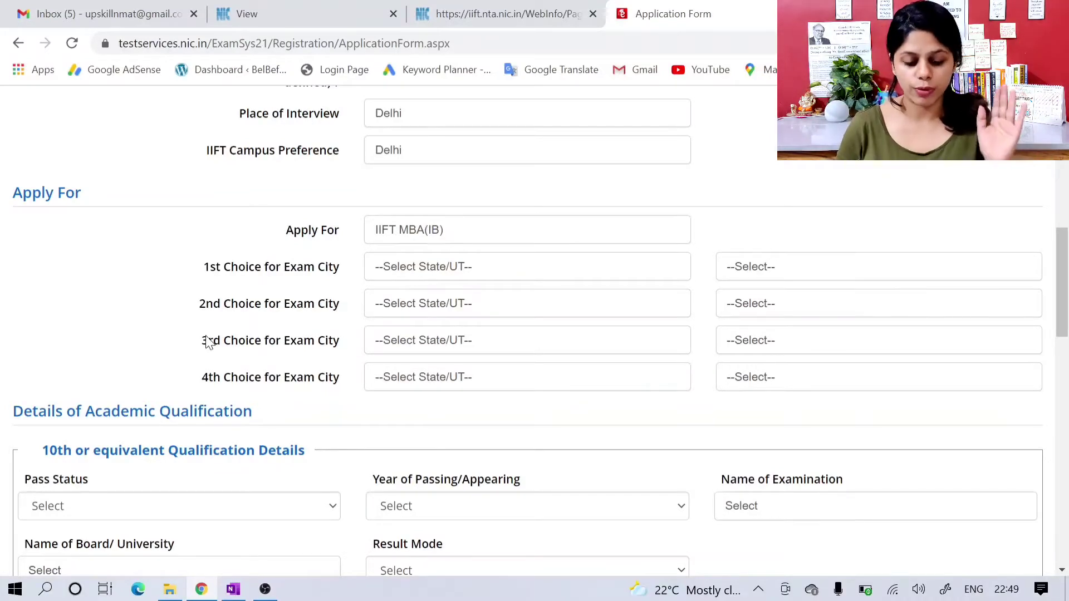
{"action": "left_click", "coordinate": [429, 271]}
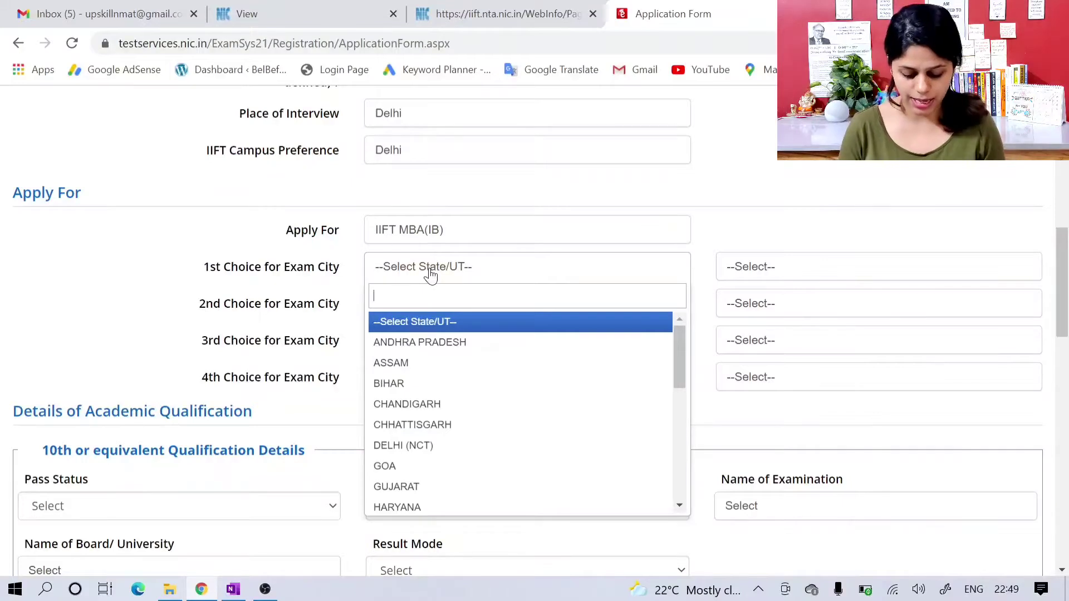
{"action": "type", "text": "utta"}
{"action": "key", "text": "Down"}
{"action": "key", "text": "Return"}
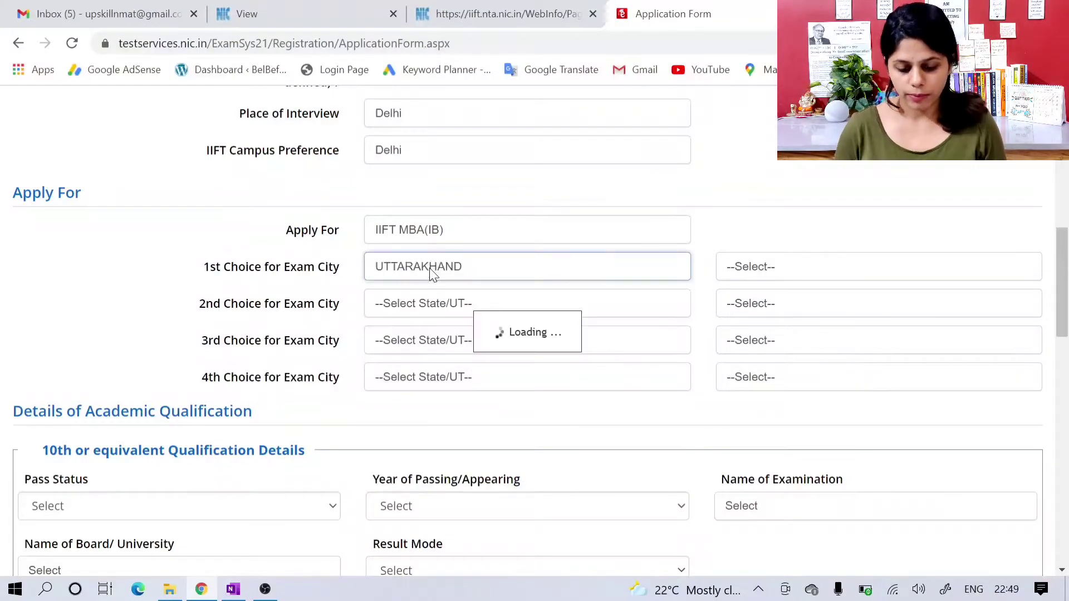
{"action": "left_click", "coordinate": [772, 266]}
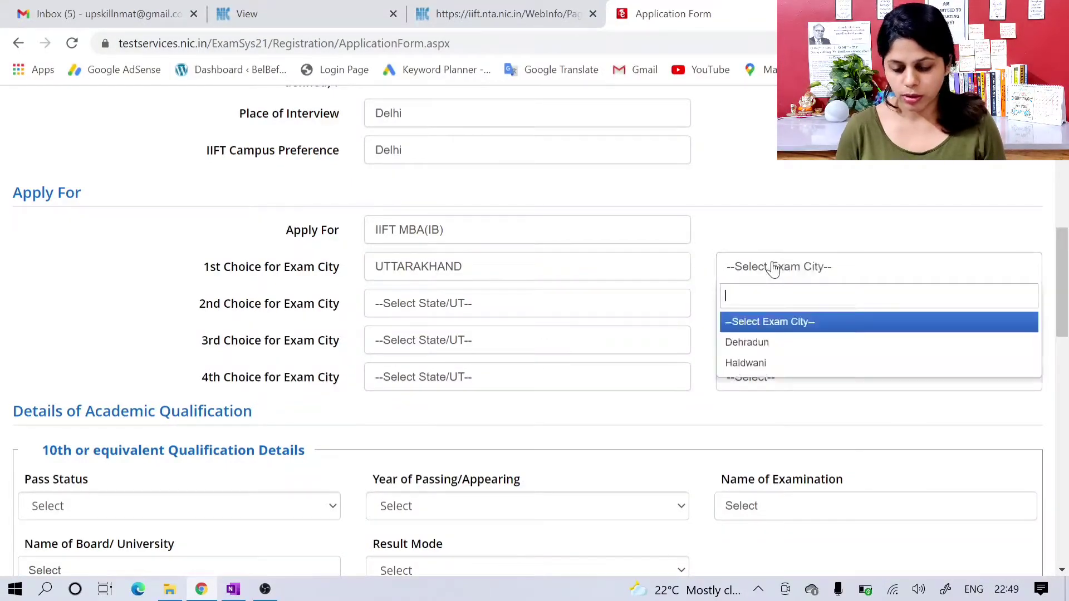
{"action": "left_click", "coordinate": [749, 342]}
Step: Set the second exam city choice to Haldwani in Uttarakhand
{"action": "left_click", "coordinate": [490, 318]}
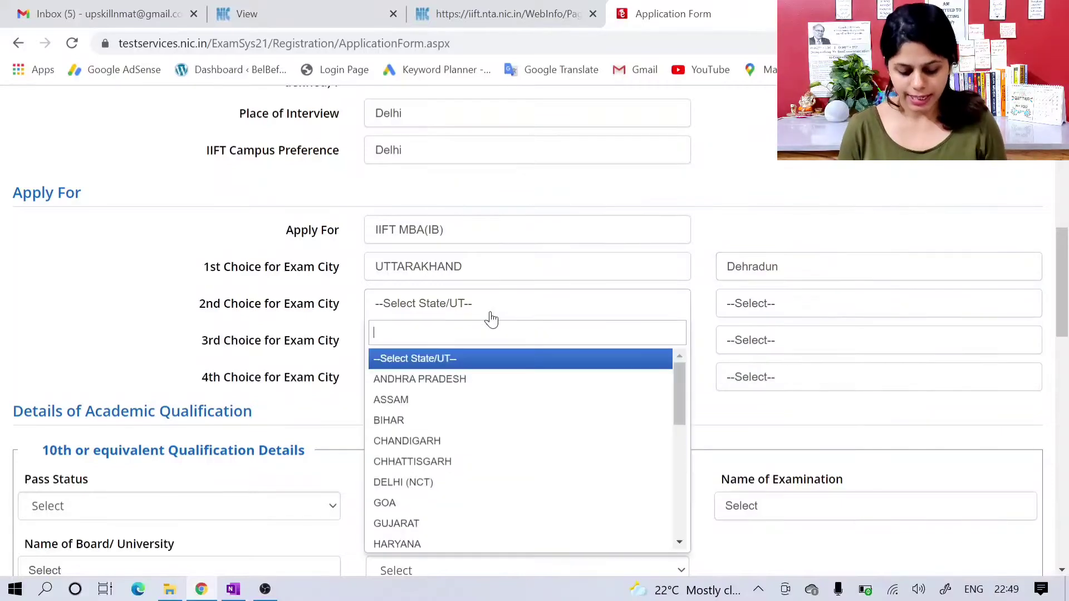
{"action": "type", "text": "utta"}
{"action": "key", "text": "Down"}
{"action": "key", "text": "Return"}
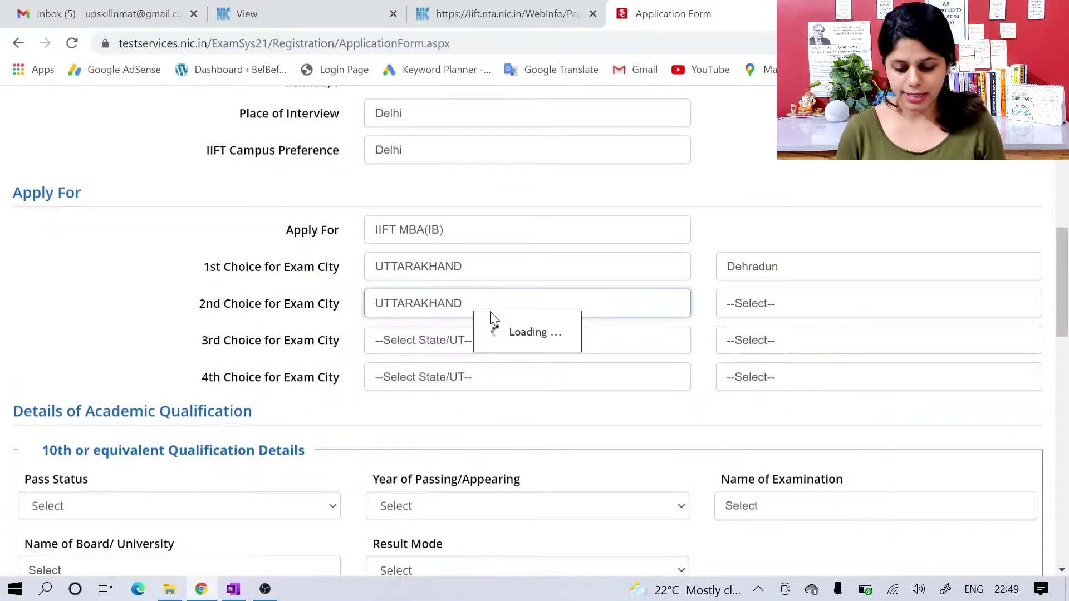
{"action": "left_click", "coordinate": [740, 299]}
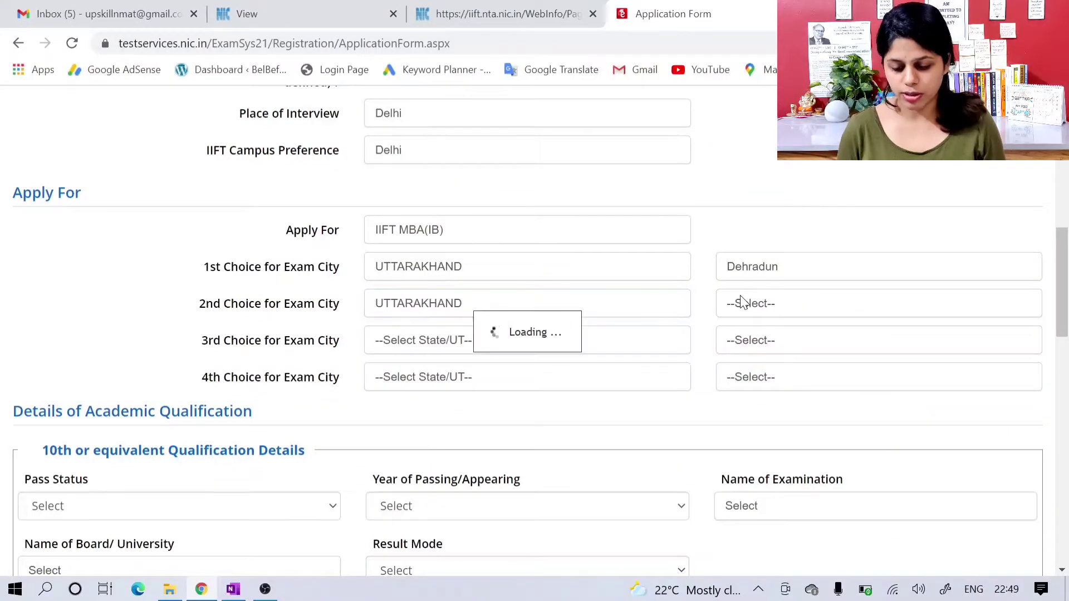
{"action": "left_click", "coordinate": [767, 315]}
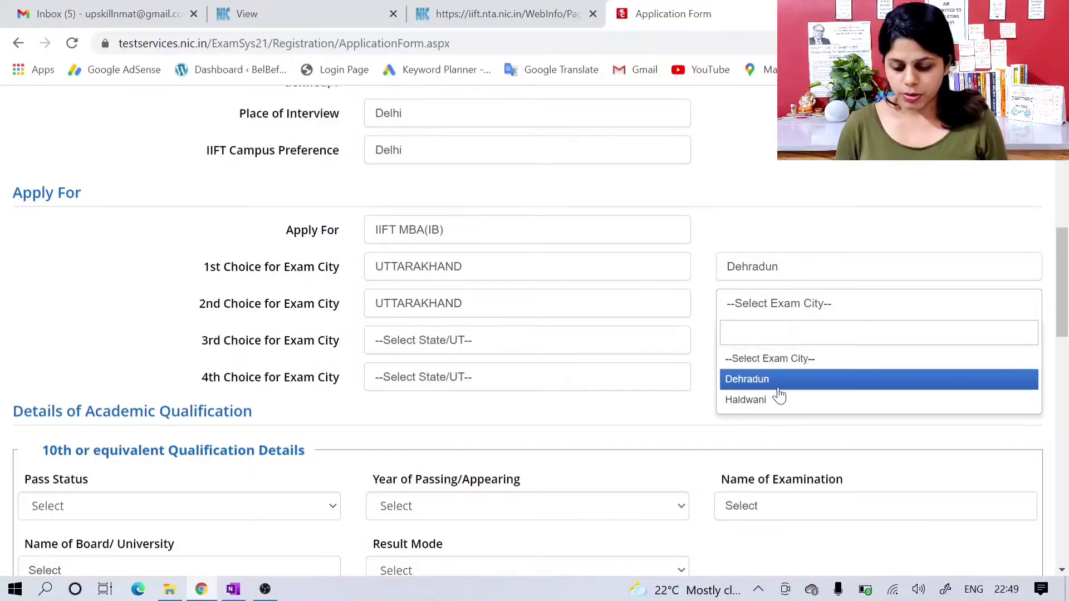
{"action": "left_click", "coordinate": [779, 399]}
Step: Set the third exam city choice to New Delhi in Delhi (NCT)
{"action": "left_click", "coordinate": [489, 342]}
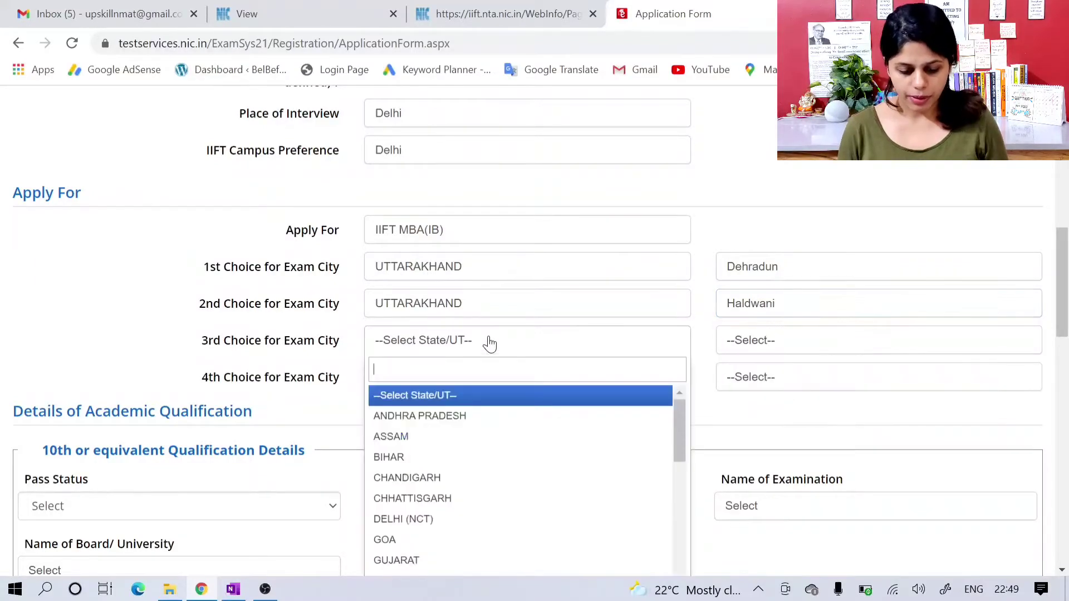
{"action": "type", "text": "delhi"}
{"action": "key", "text": "Return"}
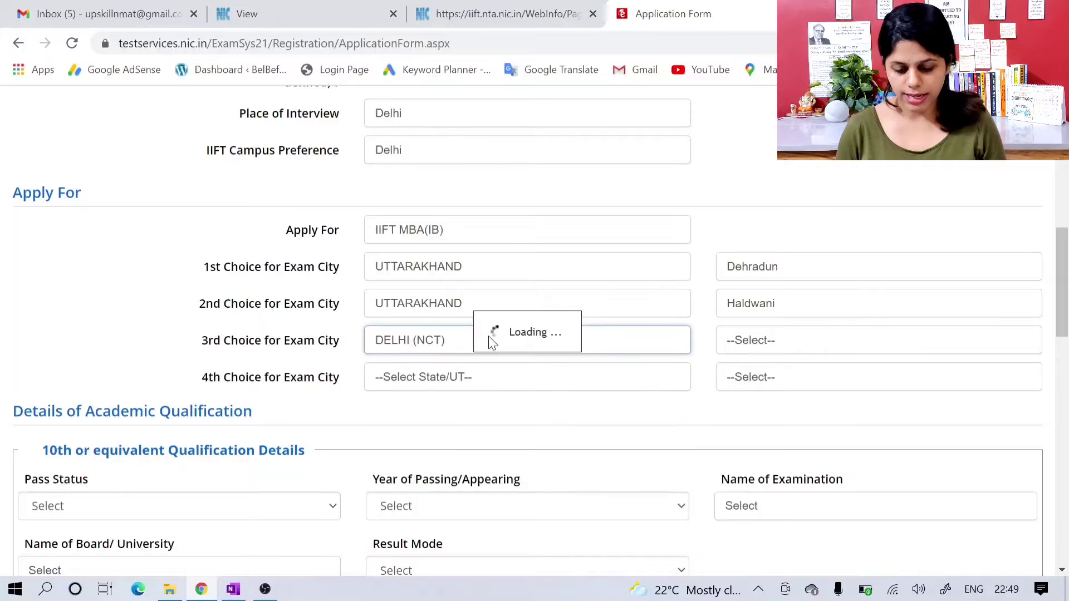
{"action": "left_click", "coordinate": [753, 352]}
{"action": "left_click", "coordinate": [756, 425]}
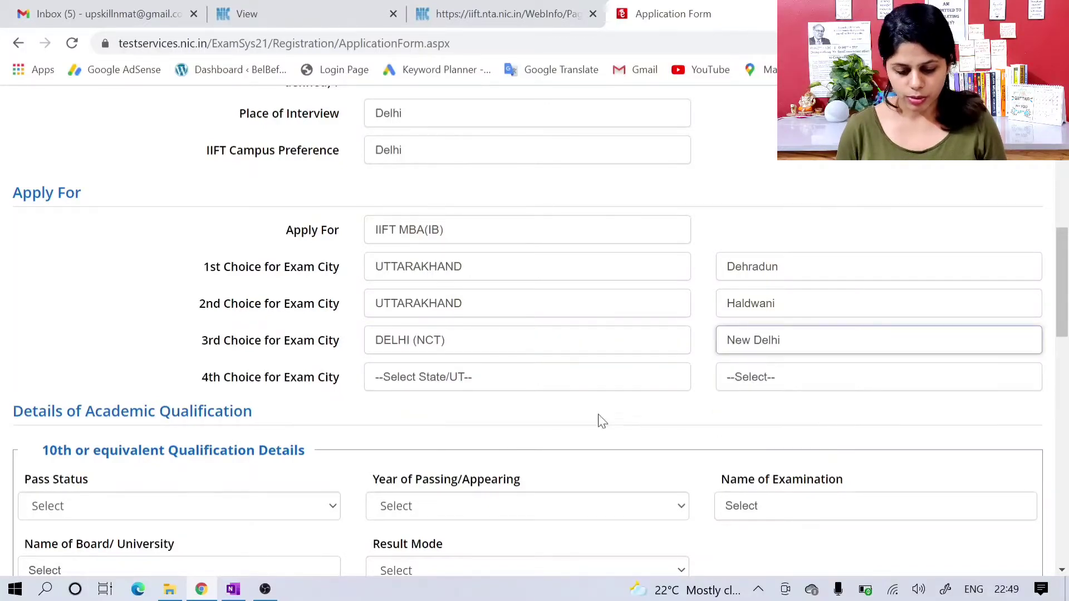
Step: Set the fourth exam city choice to Ghaziabad in Uttar Pradesh
{"action": "left_click", "coordinate": [557, 394]}
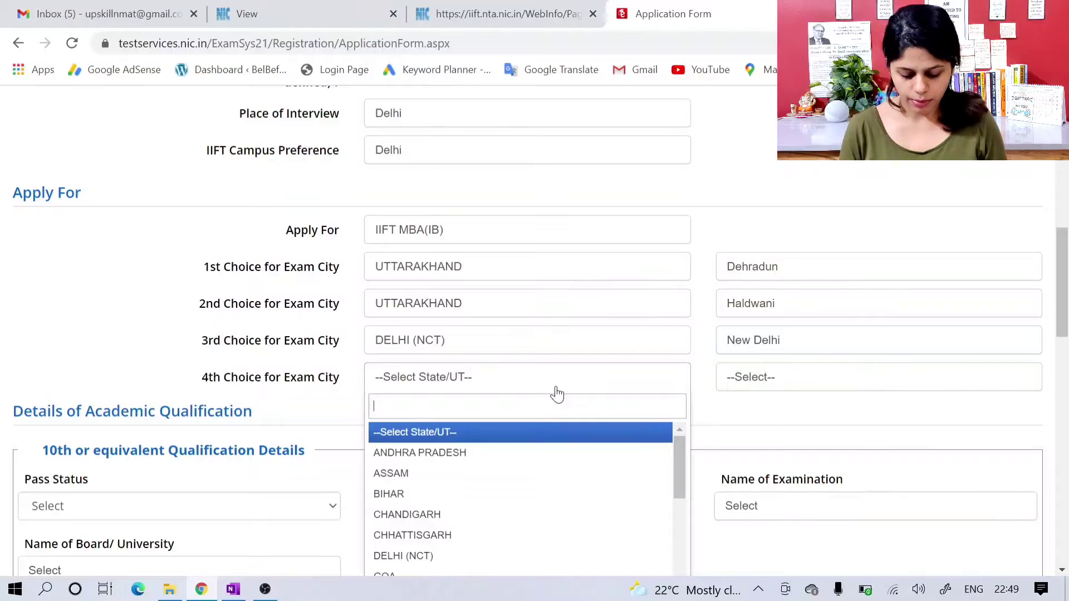
{"action": "type", "text": "utta"}
{"action": "key", "text": "Return"}
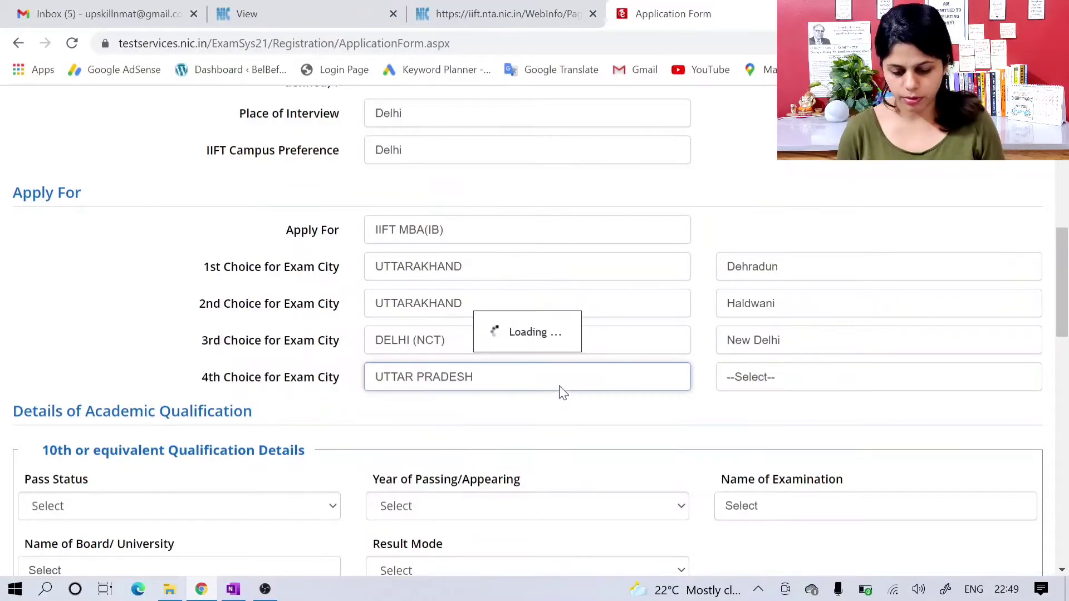
{"action": "left_click", "coordinate": [768, 378]}
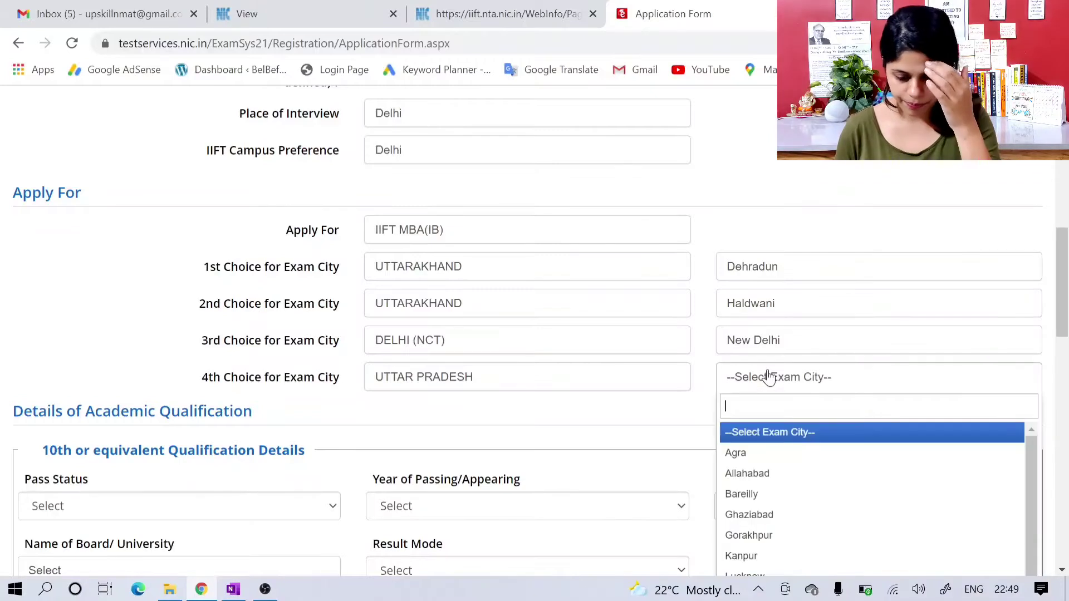
{"action": "left_click", "coordinate": [771, 515]}
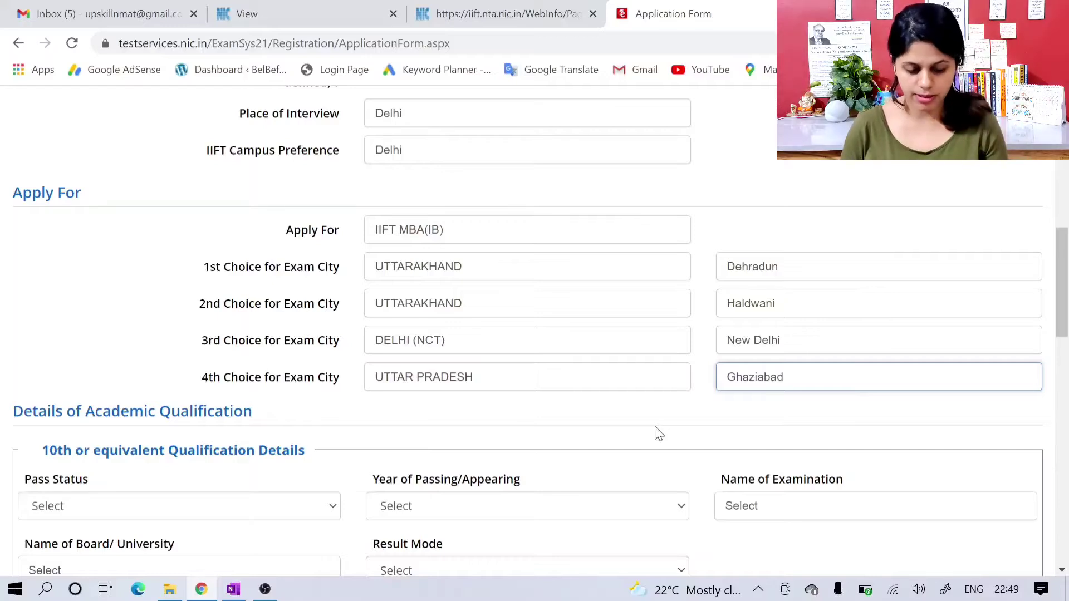
Step: Look over the academic qualification sections from 10th and 12th through graduate, post graduate and professional details
{"action": "scroll", "coordinate": [659, 434], "scroll_direction": "down", "scroll_amount": 1}
{"action": "scroll", "coordinate": [659, 434], "scroll_direction": "down", "scroll_amount": 2}
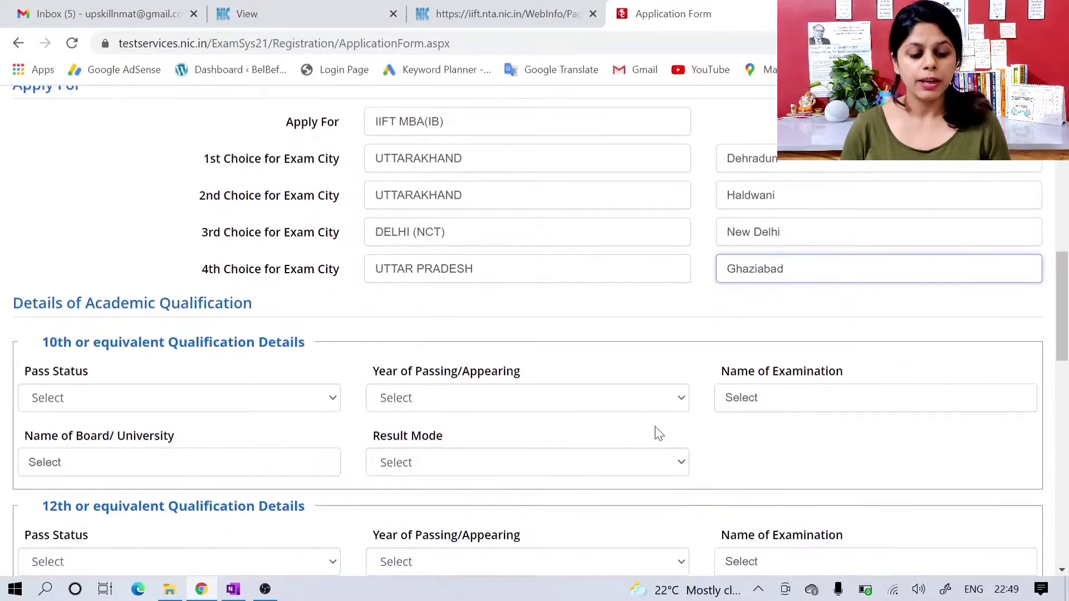
{"action": "scroll", "coordinate": [658, 434], "scroll_direction": "up", "scroll_amount": 1}
{"action": "scroll", "coordinate": [658, 434], "scroll_direction": "down", "scroll_amount": 1}
{"action": "scroll", "coordinate": [654, 426], "scroll_direction": "down", "scroll_amount": 2}
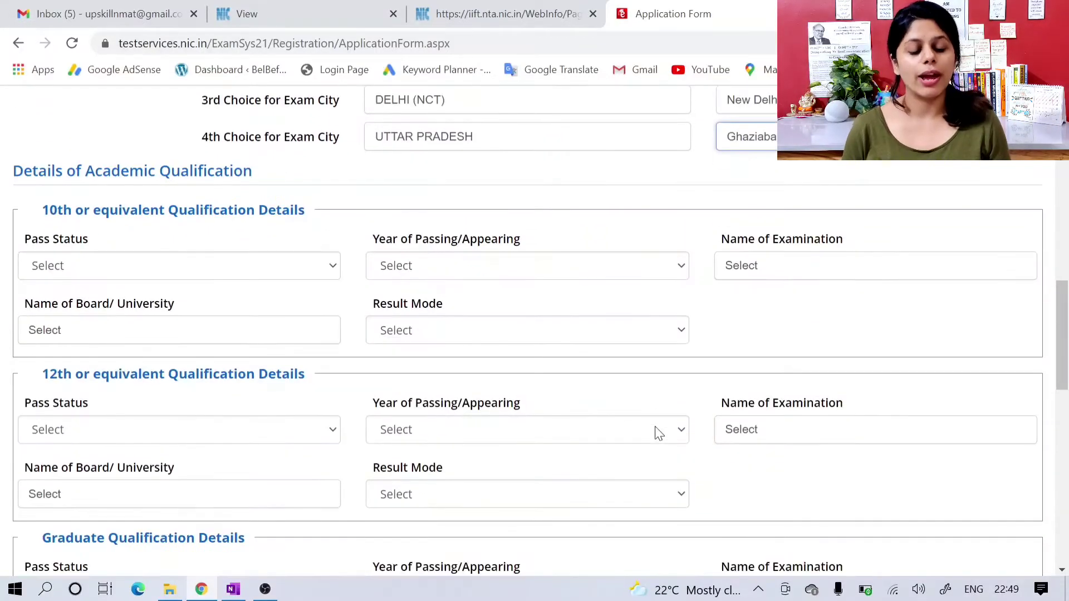
{"action": "scroll", "coordinate": [657, 432], "scroll_direction": "down", "scroll_amount": 1}
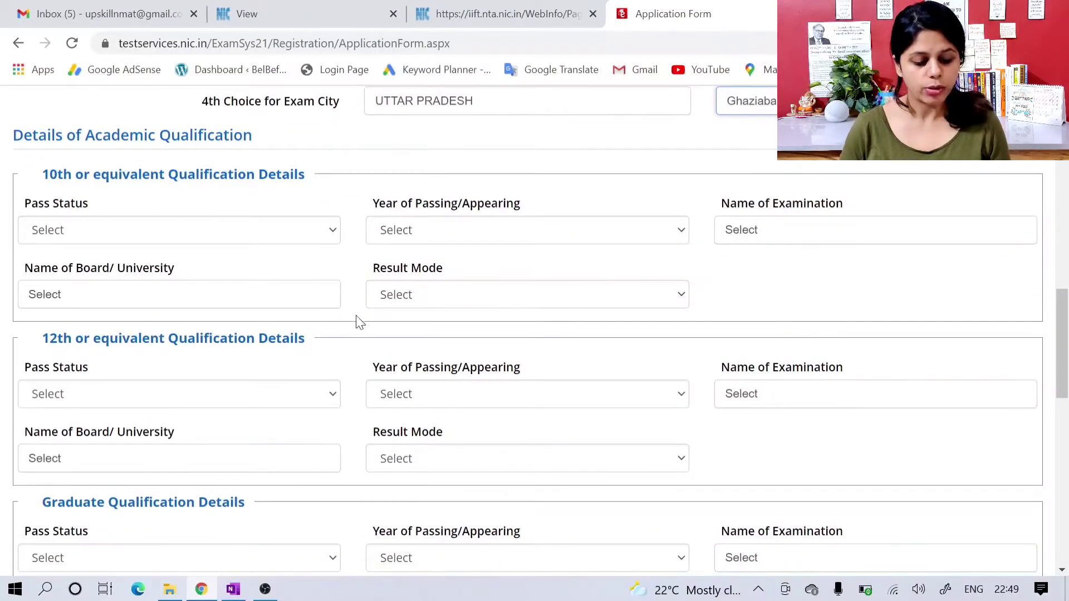
{"action": "scroll", "coordinate": [474, 317], "scroll_direction": "down", "scroll_amount": 5}
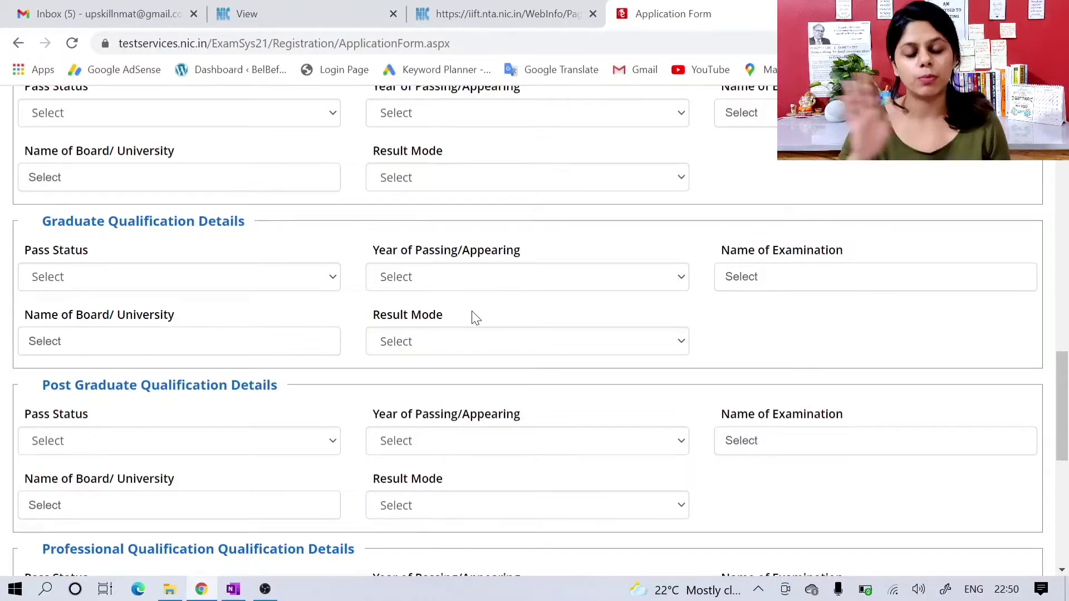
{"action": "scroll", "coordinate": [472, 311], "scroll_direction": "down", "scroll_amount": 1}
{"action": "scroll", "coordinate": [472, 311], "scroll_direction": "down", "scroll_amount": 1}
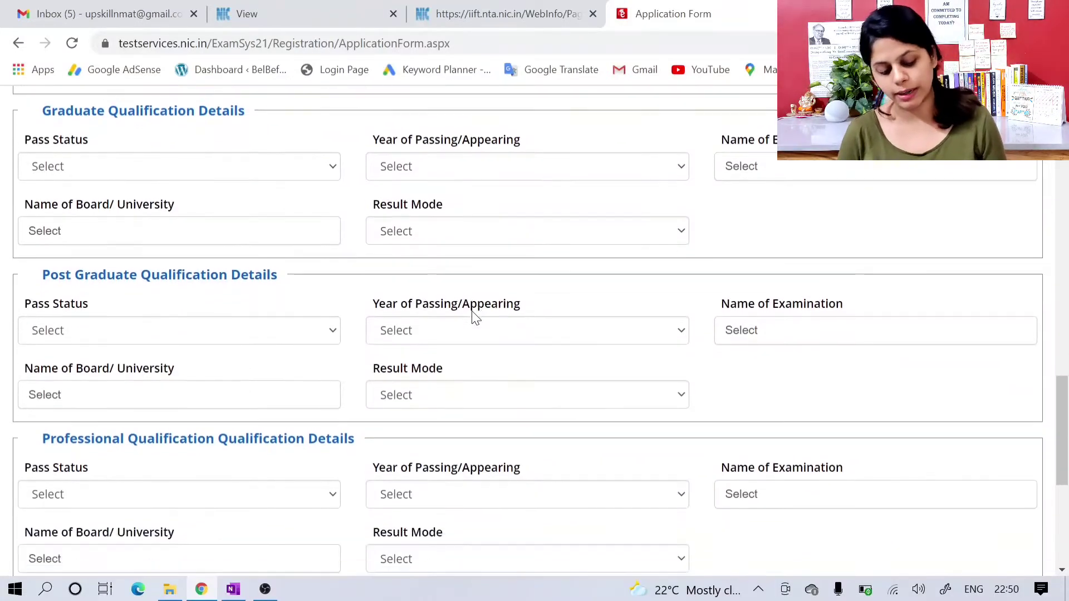
Step: In the 10th qualification details, set the pass status to Passed, the passing year to 2012 and the examination to 10th
{"action": "scroll", "coordinate": [472, 313], "scroll_direction": "down", "scroll_amount": 2}
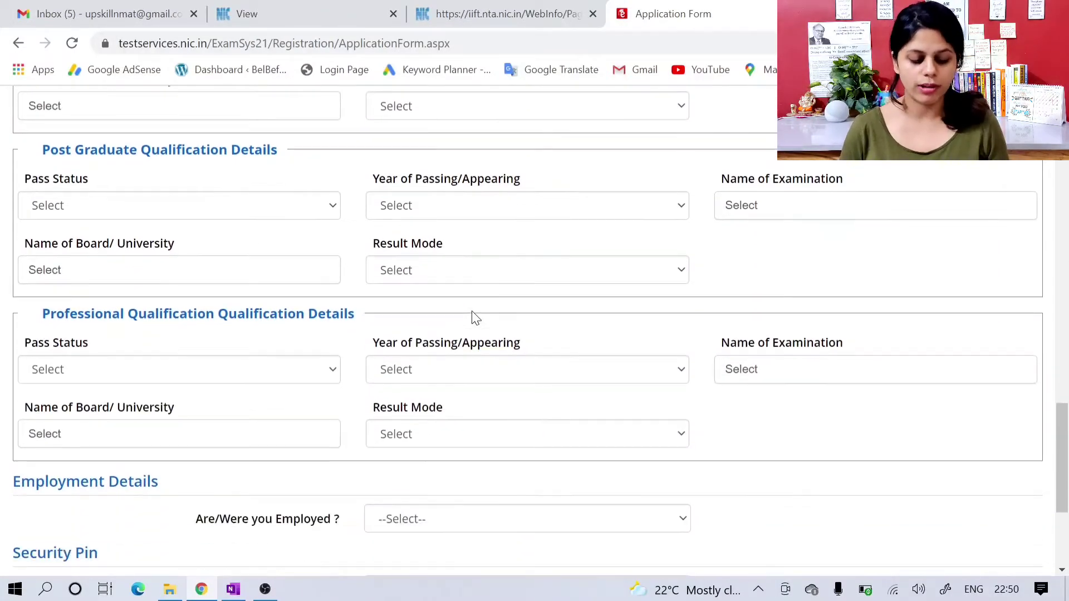
{"action": "scroll", "coordinate": [472, 312], "scroll_direction": "up", "scroll_amount": 3}
{"action": "scroll", "coordinate": [472, 313], "scroll_direction": "up", "scroll_amount": 7}
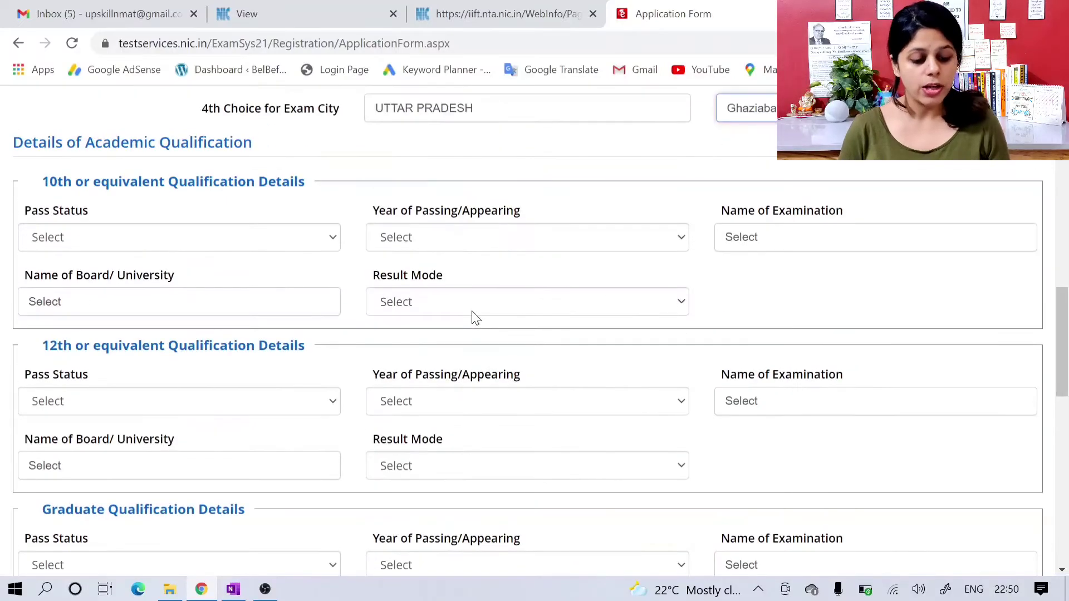
{"action": "left_click", "coordinate": [240, 247]}
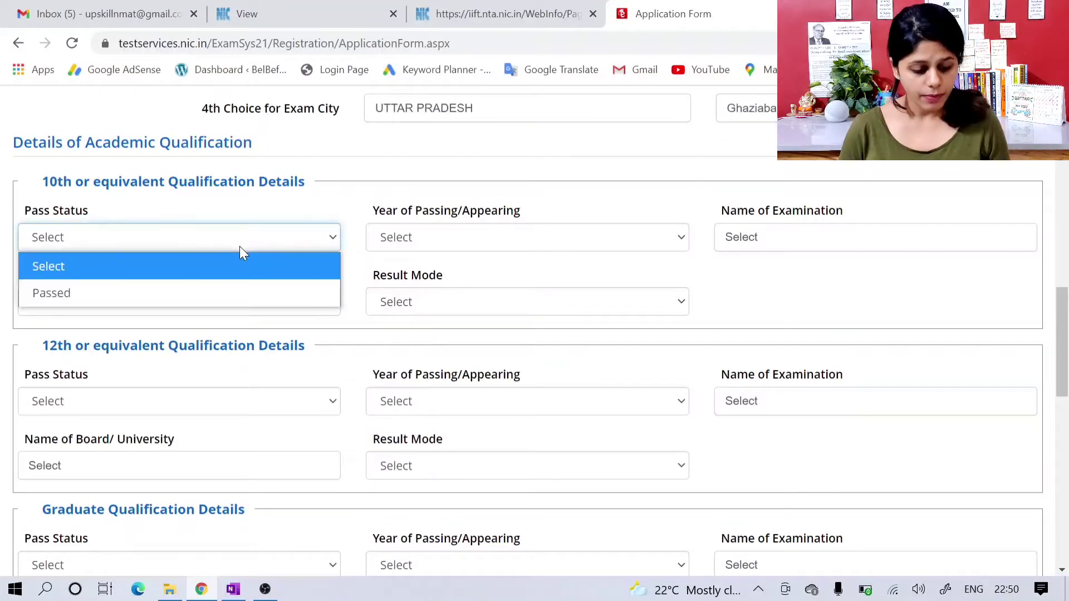
{"action": "left_click", "coordinate": [243, 290]}
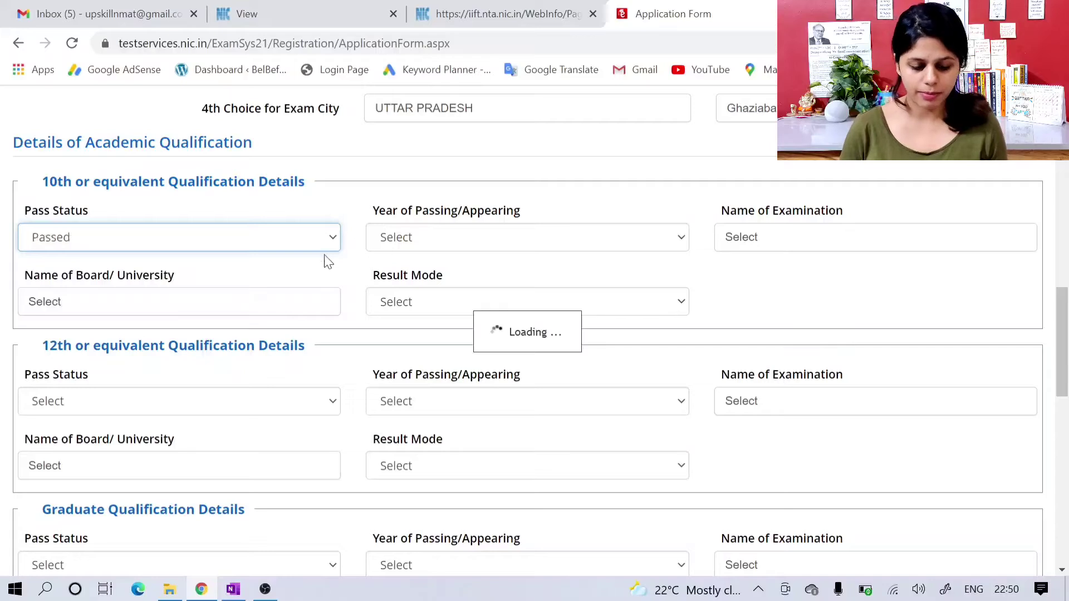
{"action": "left_click", "coordinate": [411, 238]}
{"action": "type", "text": "2012"}
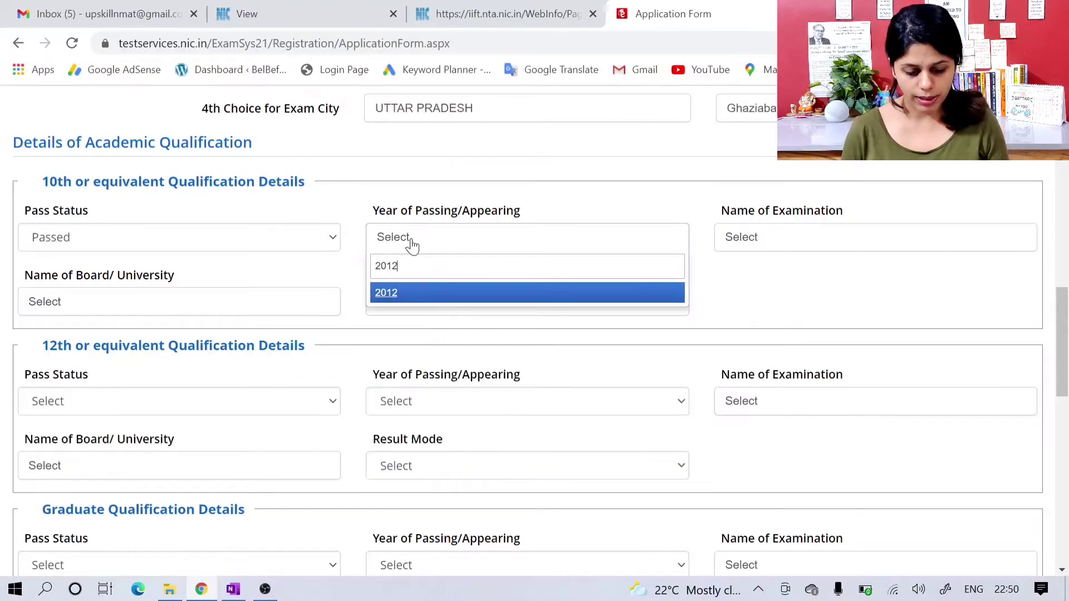
{"action": "key", "text": "Return"}
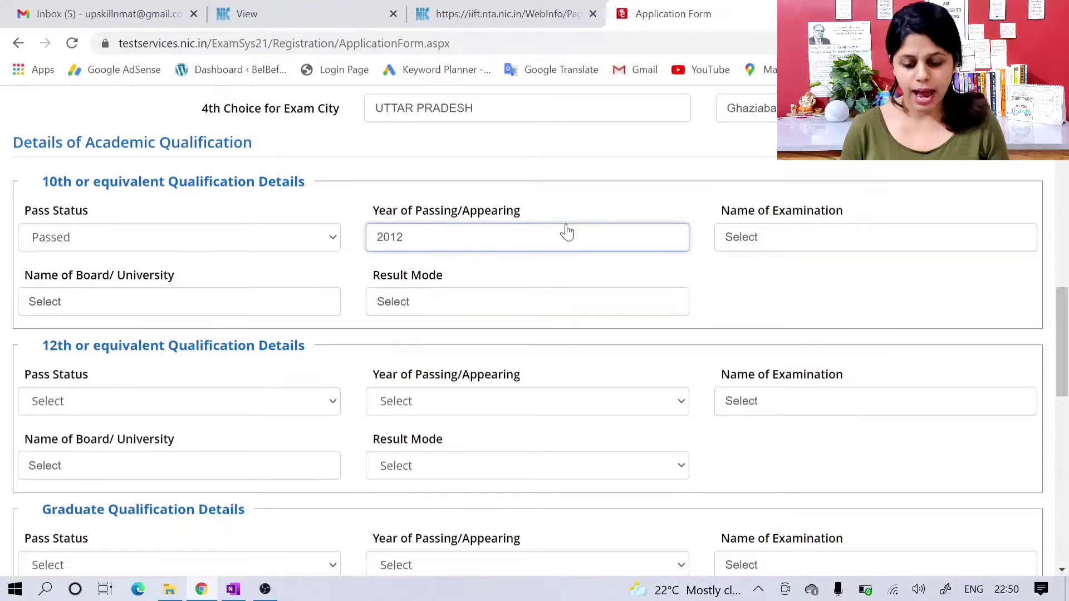
{"action": "left_click", "coordinate": [740, 236]}
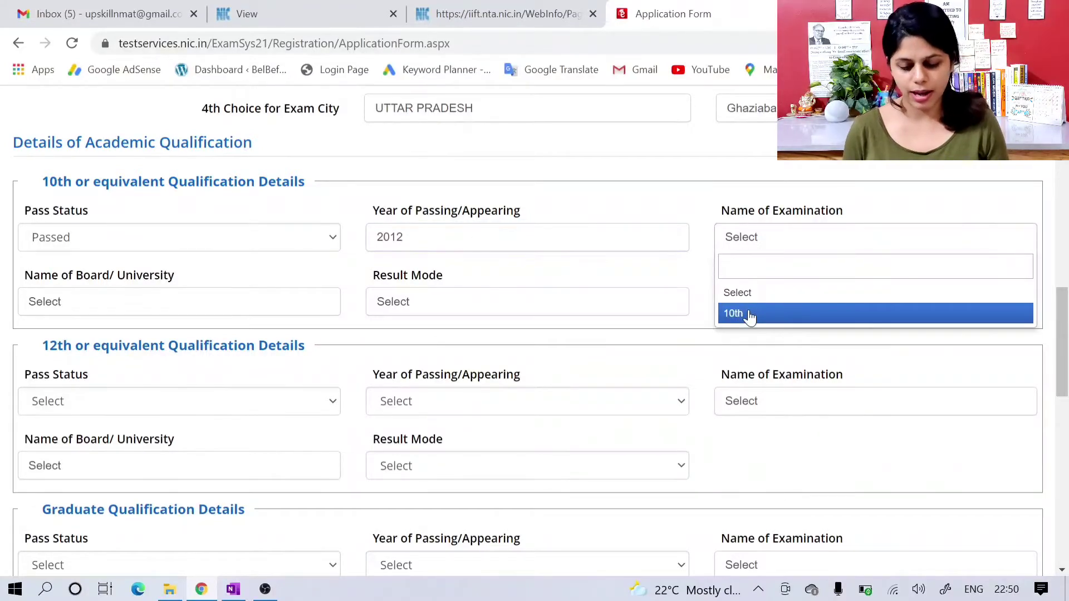
{"action": "left_click", "coordinate": [748, 313]}
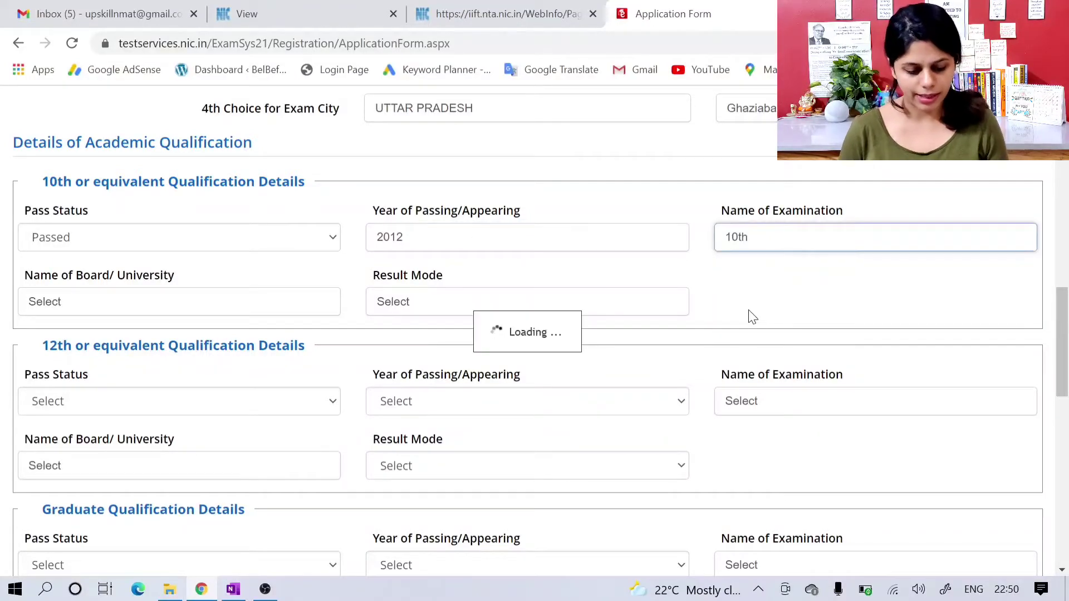
Step: Set the 10th board to Council for the Indian School Certificate Examinations and its result mode to Percentage
{"action": "left_click", "coordinate": [193, 302]}
{"action": "type", "text": "coun"}
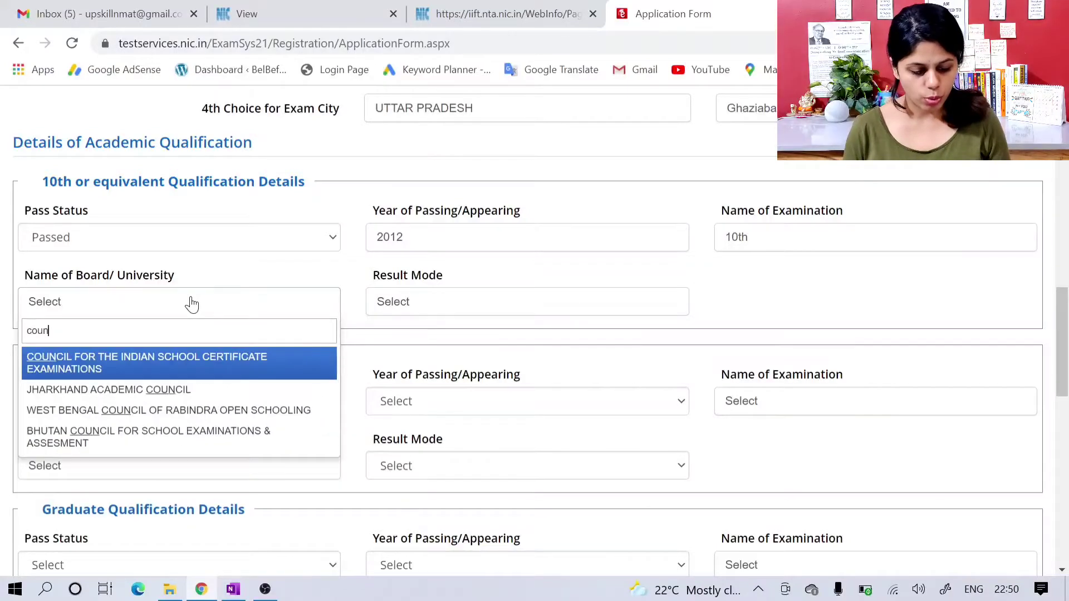
{"action": "key", "text": "Return"}
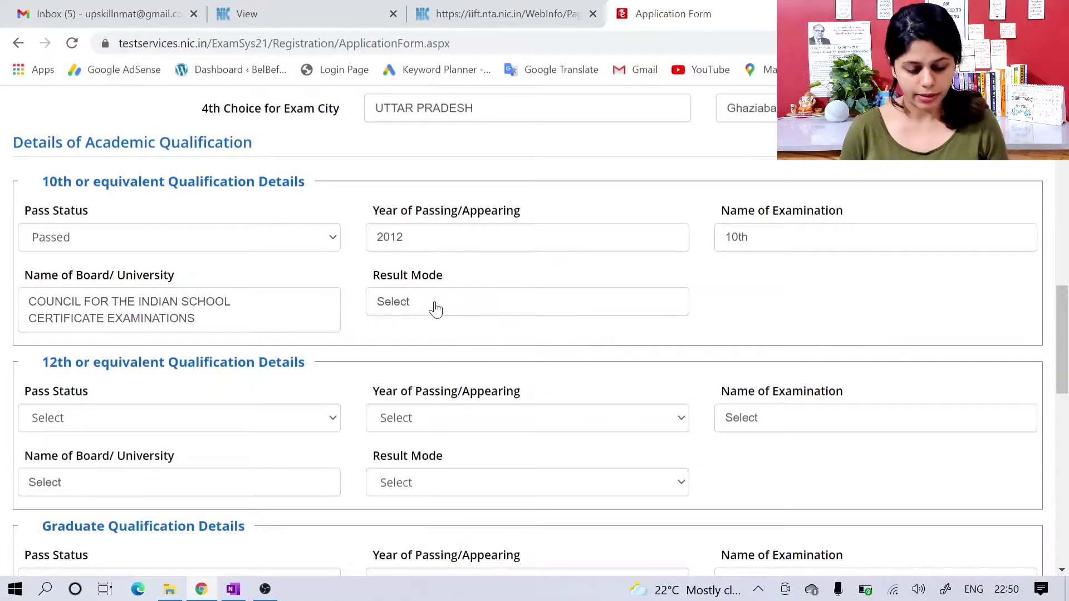
{"action": "left_click", "coordinate": [434, 307]}
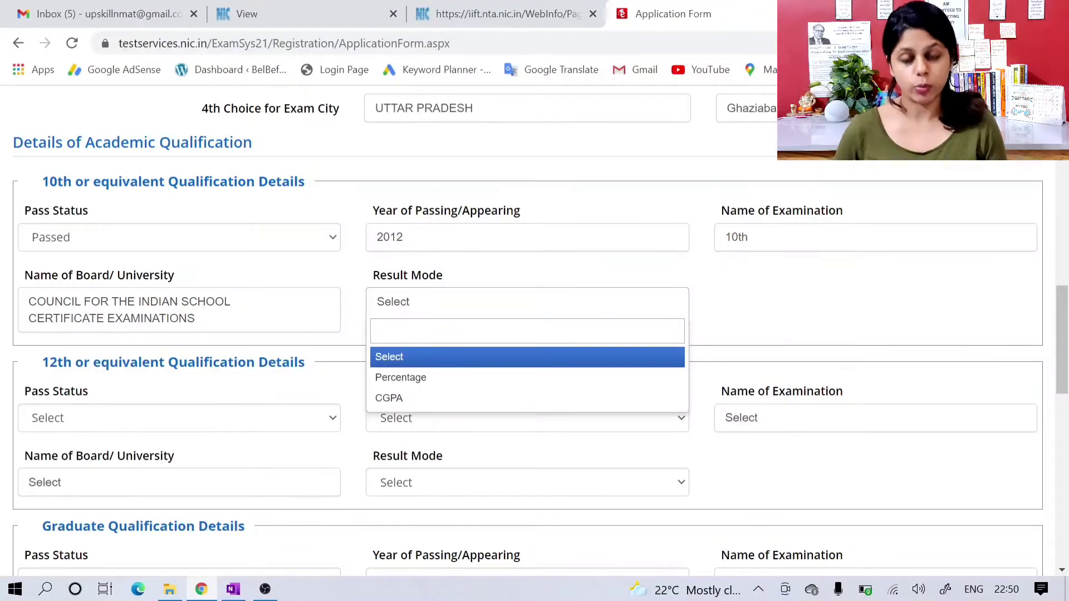
{"action": "left_click", "coordinate": [441, 388]}
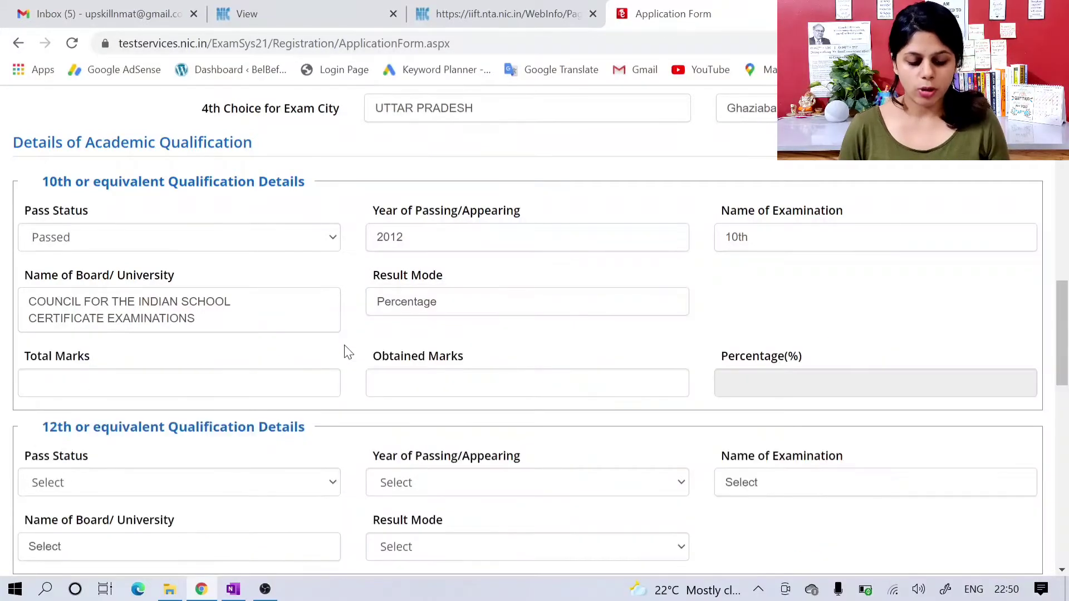
Step: Enter 100 total marks and 93 obtained marks for the 10th qualification
{"action": "scroll", "coordinate": [345, 352], "scroll_direction": "down", "scroll_amount": 1}
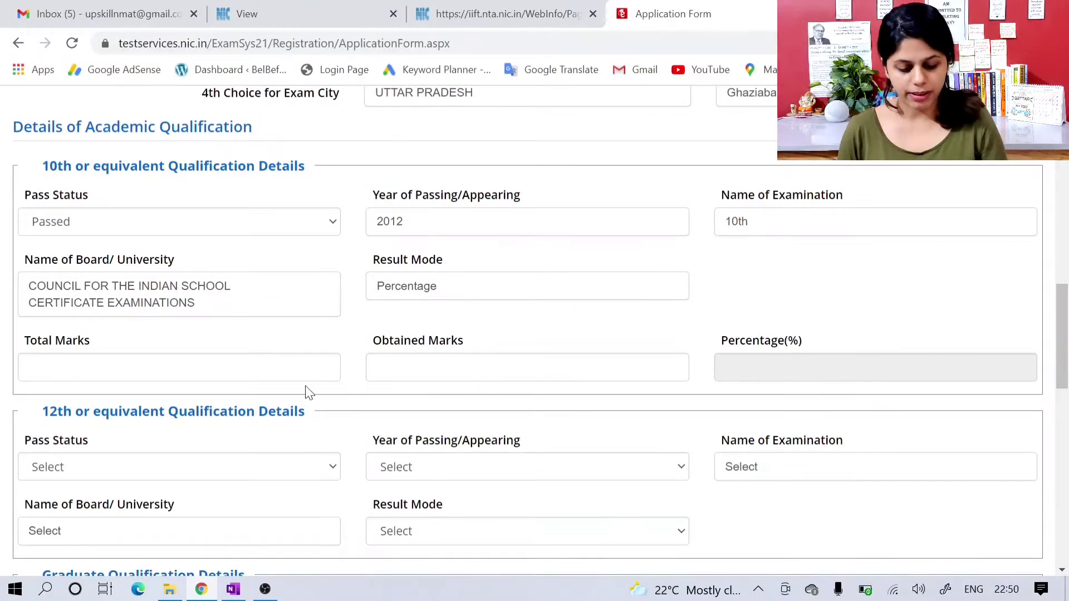
{"action": "left_click", "coordinate": [178, 367]}
{"action": "type", "text": "100"}
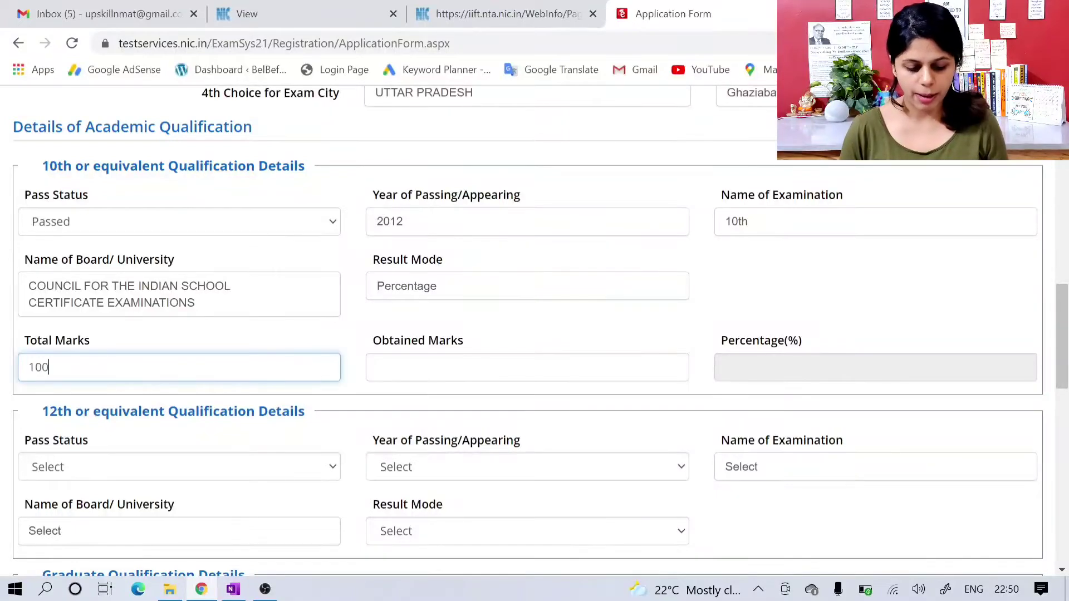
{"action": "key", "text": "Tab"}
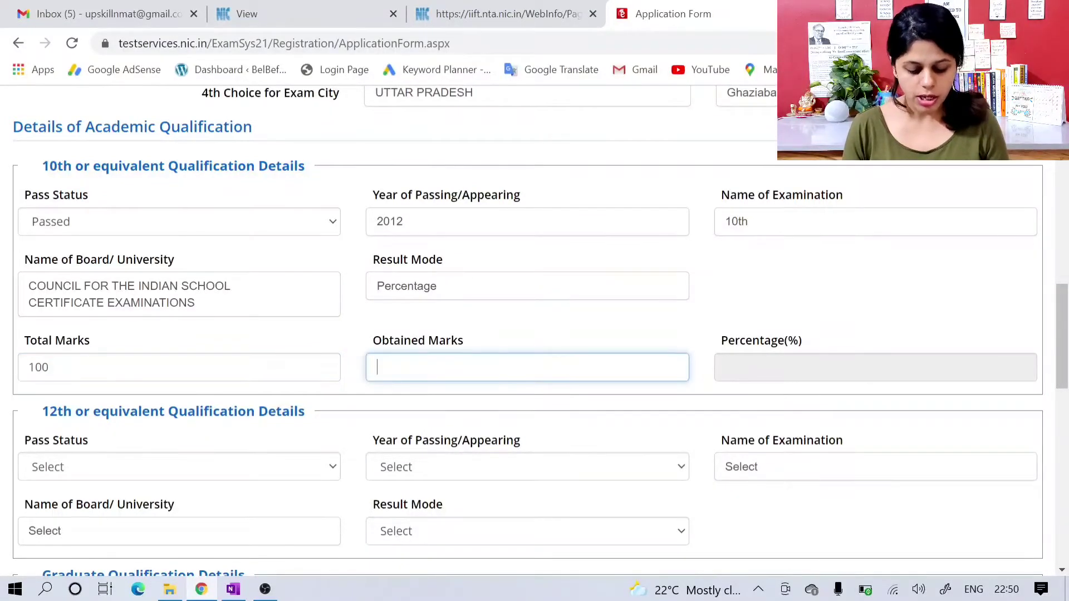
{"action": "type", "text": "93."}
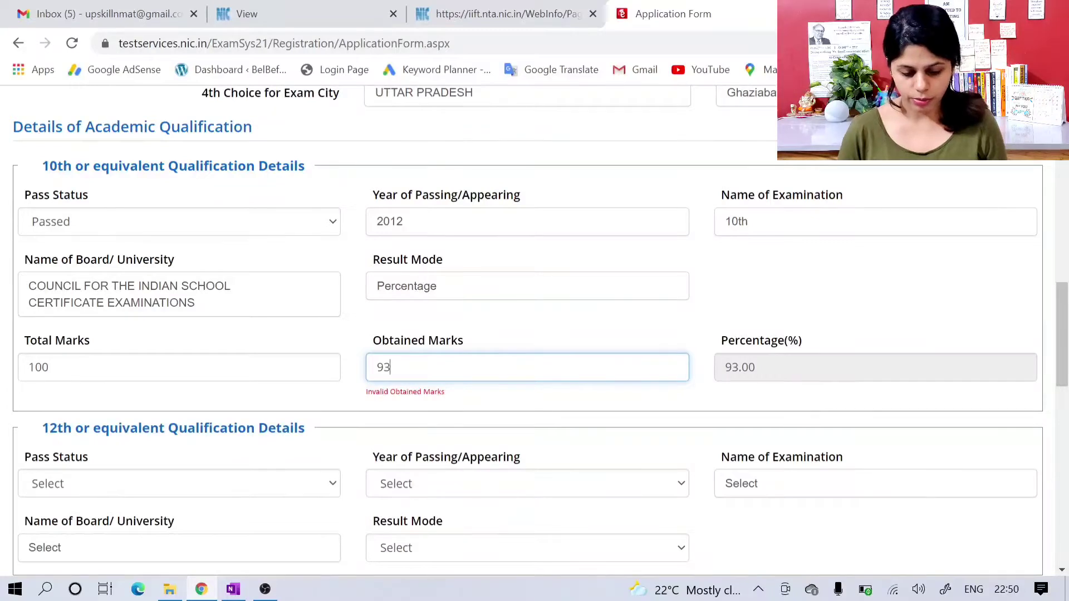
{"action": "left_click", "coordinate": [478, 398]}
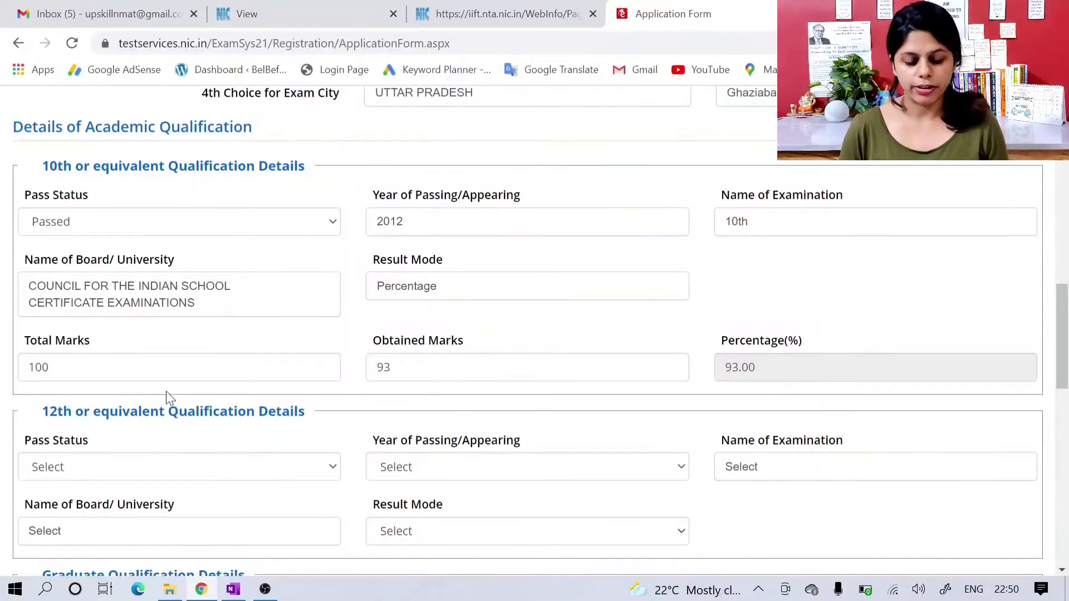
Step: In the 12th qualification details, set the pass status to Passed, the passing year to 2014 and the examination to Class 12th
{"action": "scroll", "coordinate": [403, 393], "scroll_direction": "down", "scroll_amount": 1}
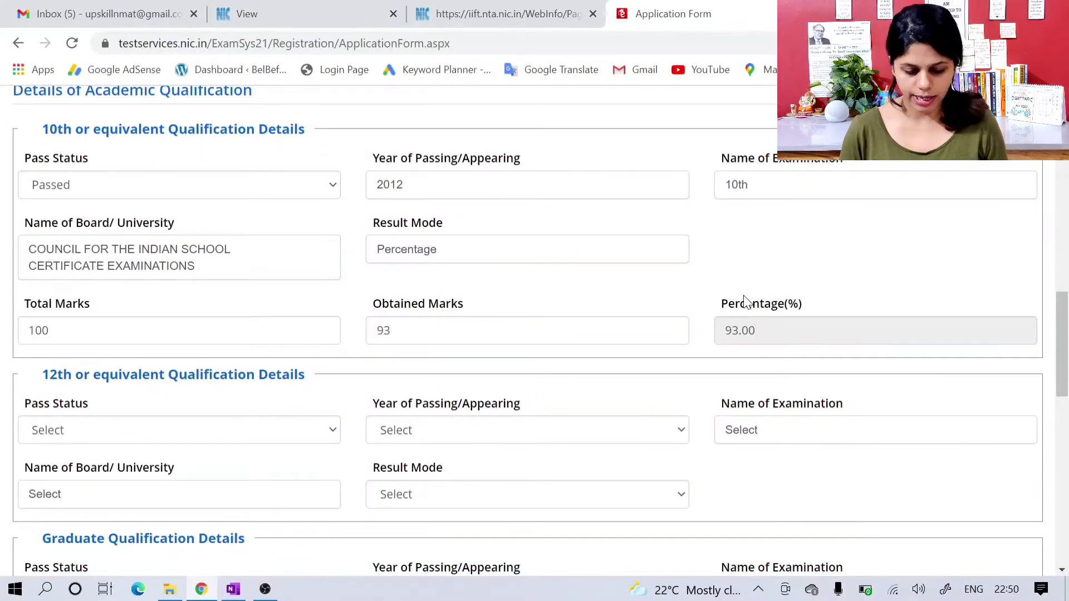
{"action": "scroll", "coordinate": [693, 336], "scroll_direction": "down", "scroll_amount": 2}
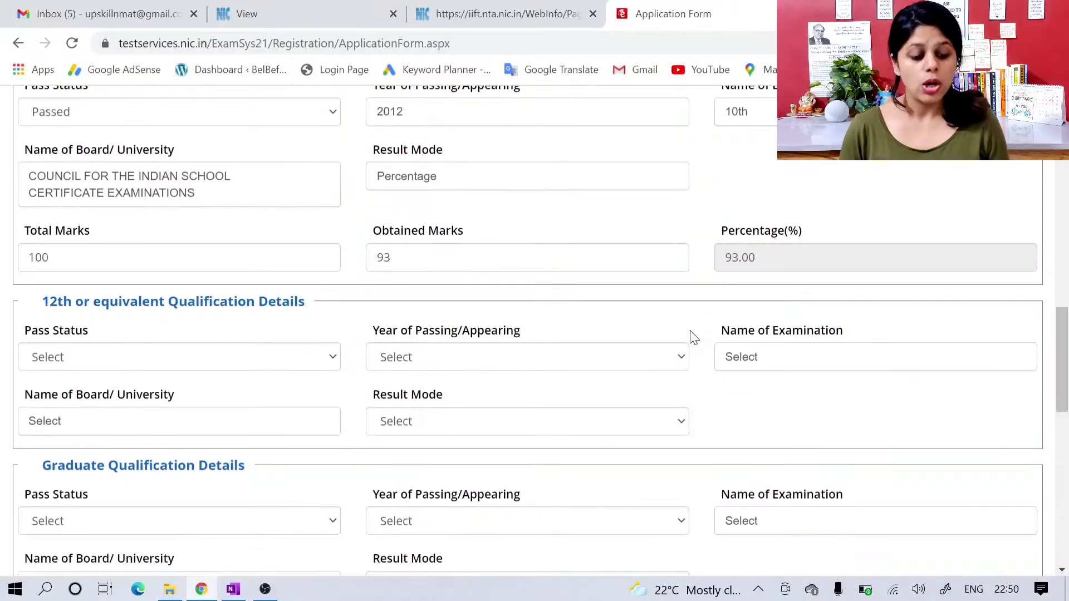
{"action": "scroll", "coordinate": [296, 326], "scroll_direction": "down", "scroll_amount": 1}
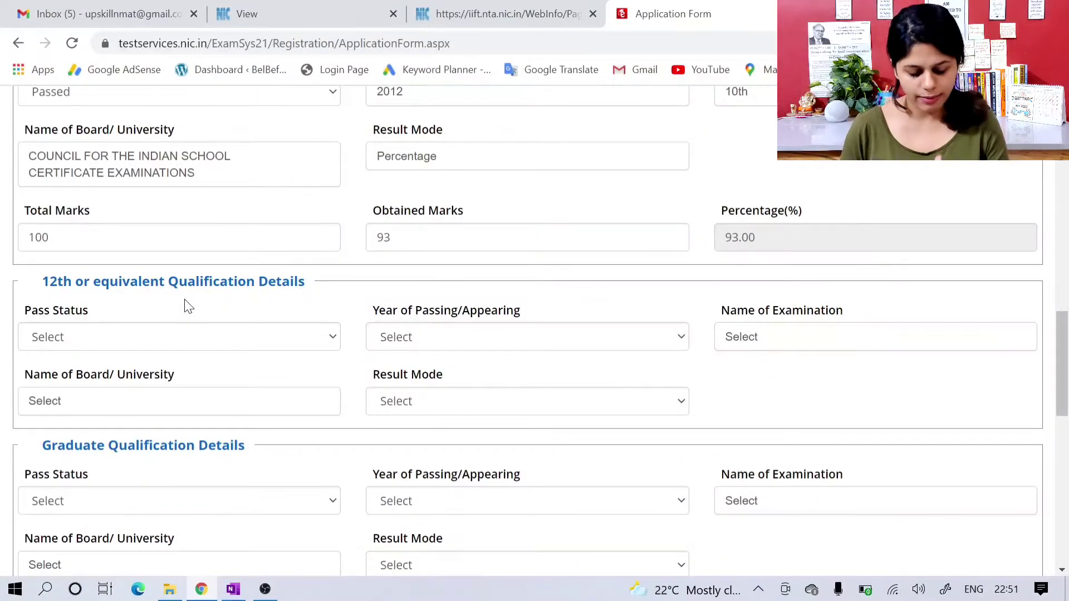
{"action": "left_click", "coordinate": [191, 342]}
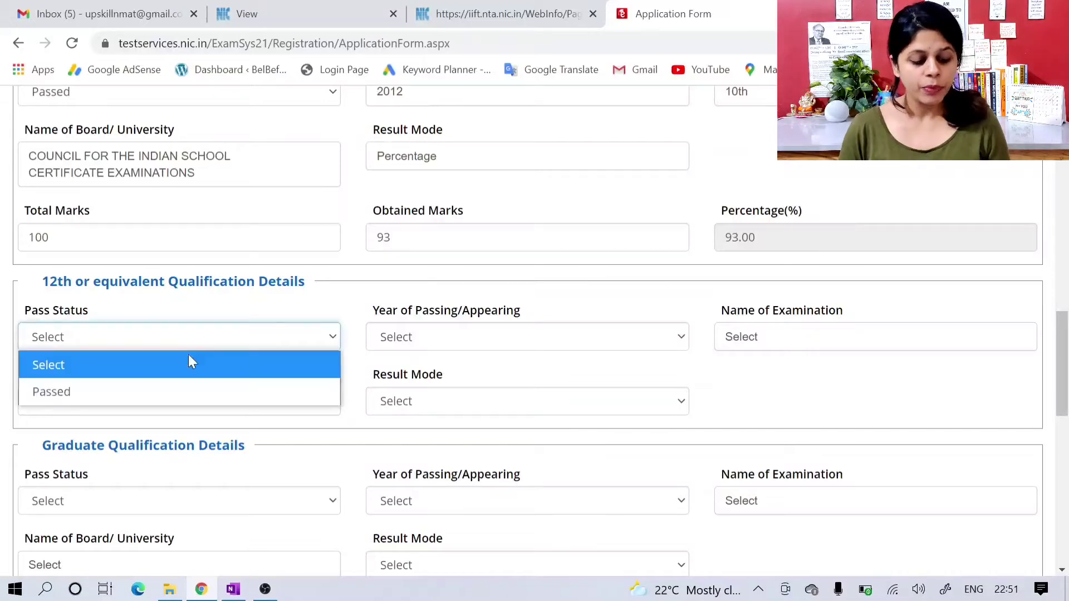
{"action": "left_click", "coordinate": [193, 383]}
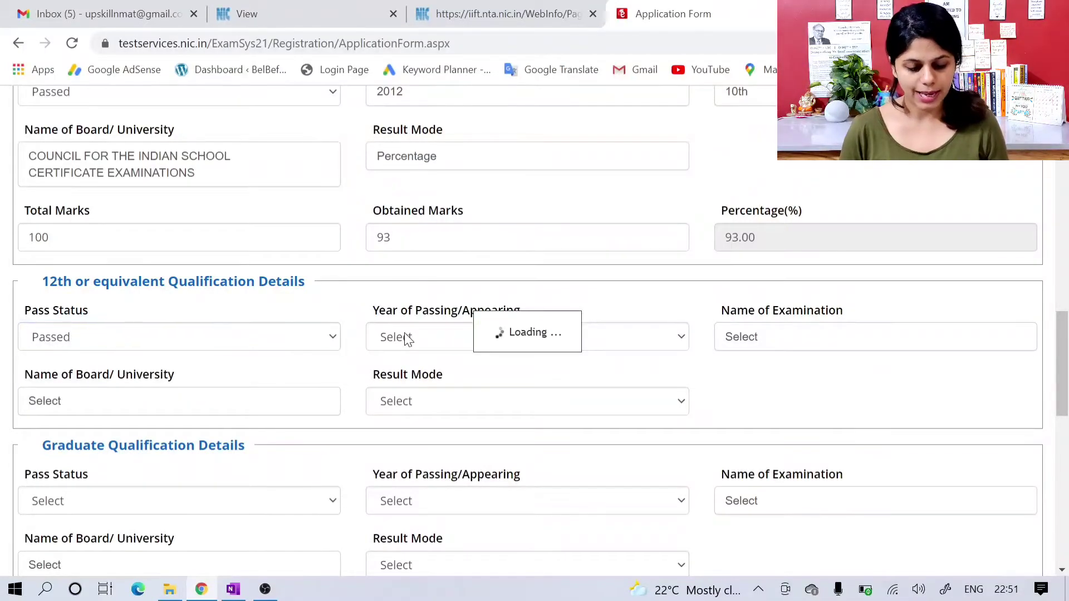
{"action": "left_click", "coordinate": [406, 341]}
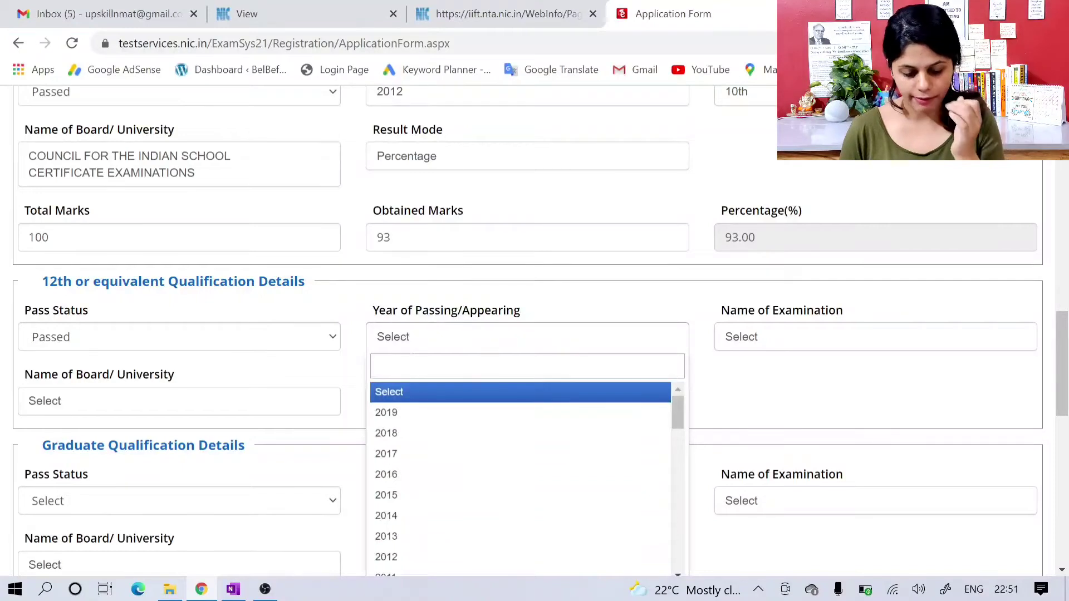
{"action": "type", "text": "2014"}
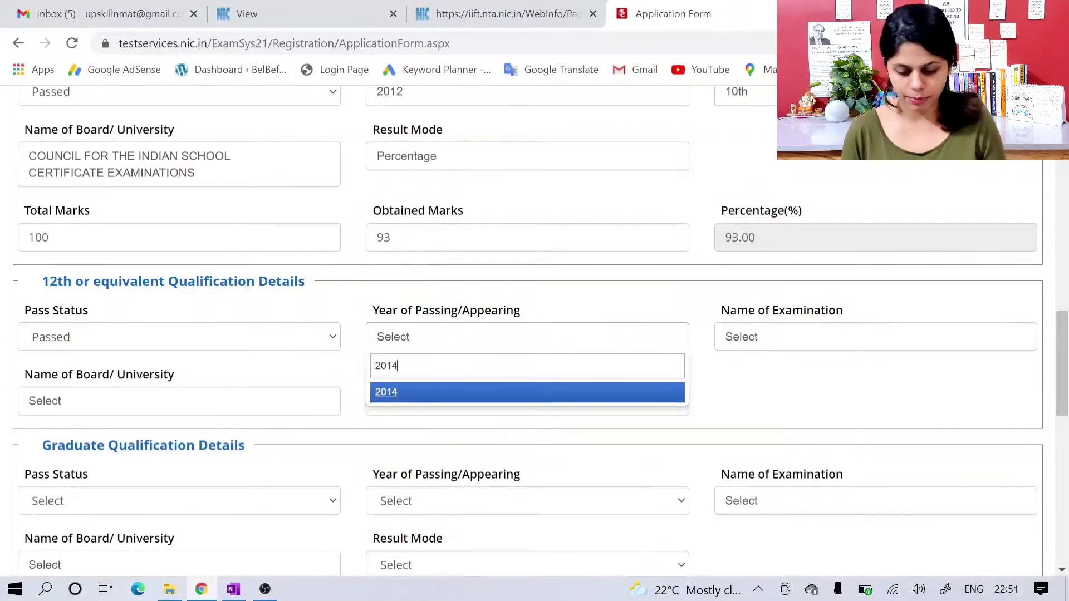
{"action": "left_click", "coordinate": [429, 387]}
{"action": "left_click", "coordinate": [741, 348]}
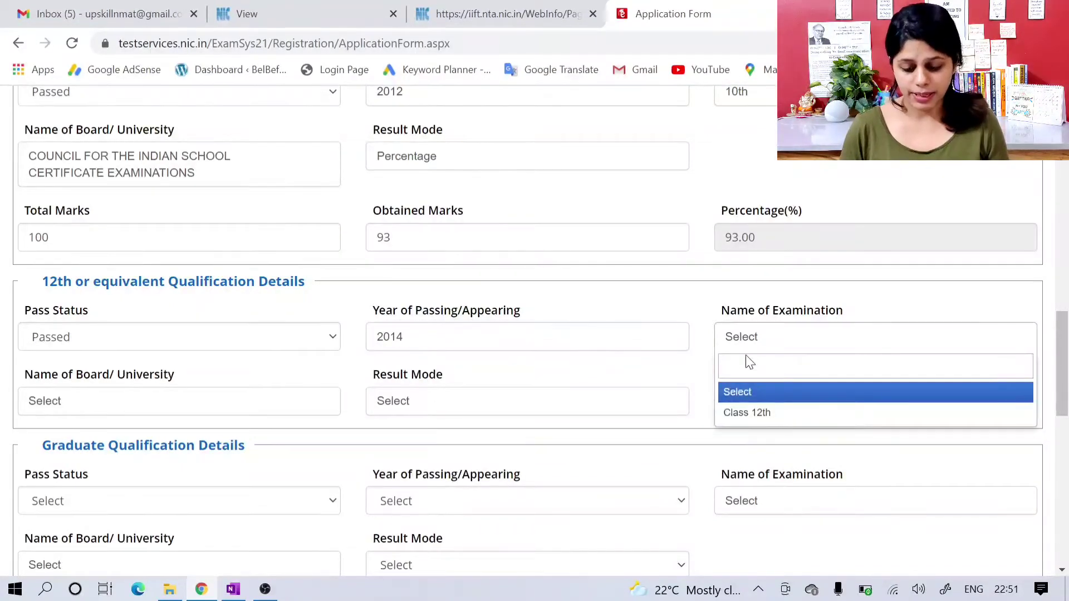
{"action": "left_click", "coordinate": [762, 414]}
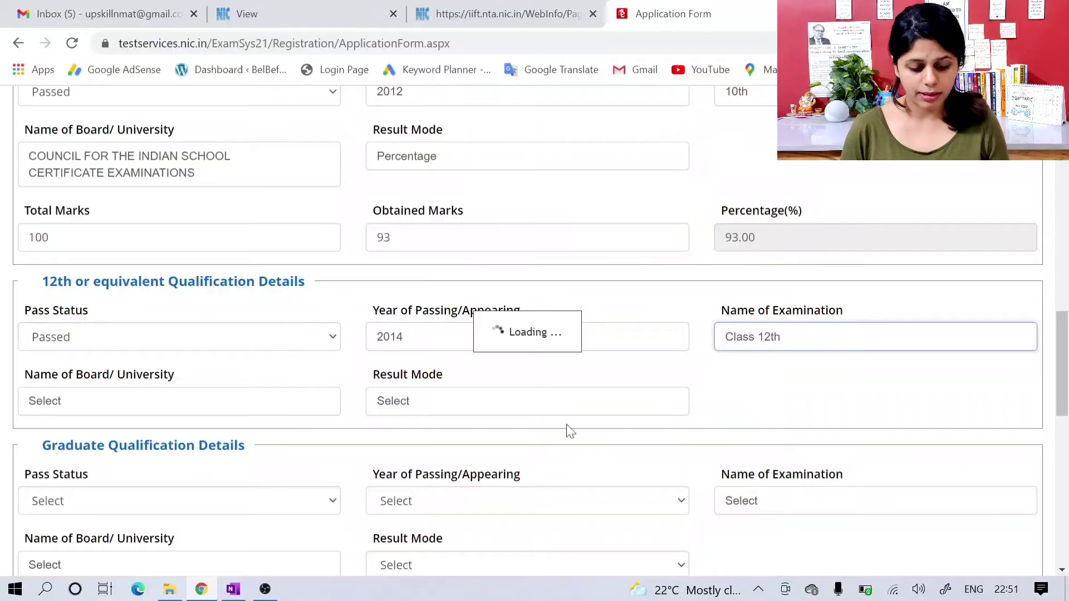
Step: Set the 12th board to Council for the Indian School Certificate Examinations and its result mode to Percentage
{"action": "left_click", "coordinate": [289, 409]}
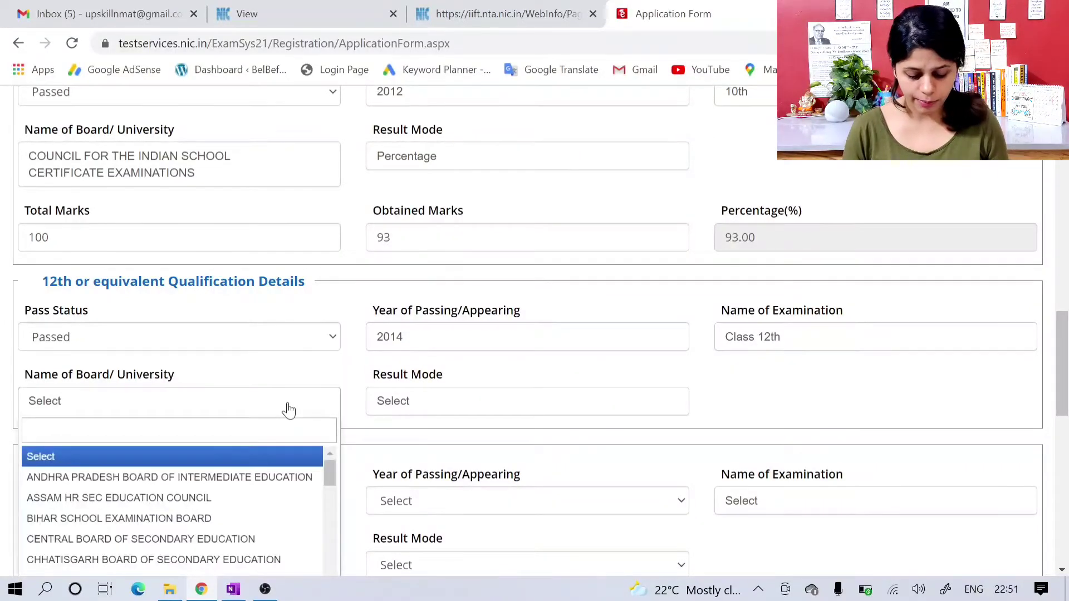
{"action": "type", "text": "coun"}
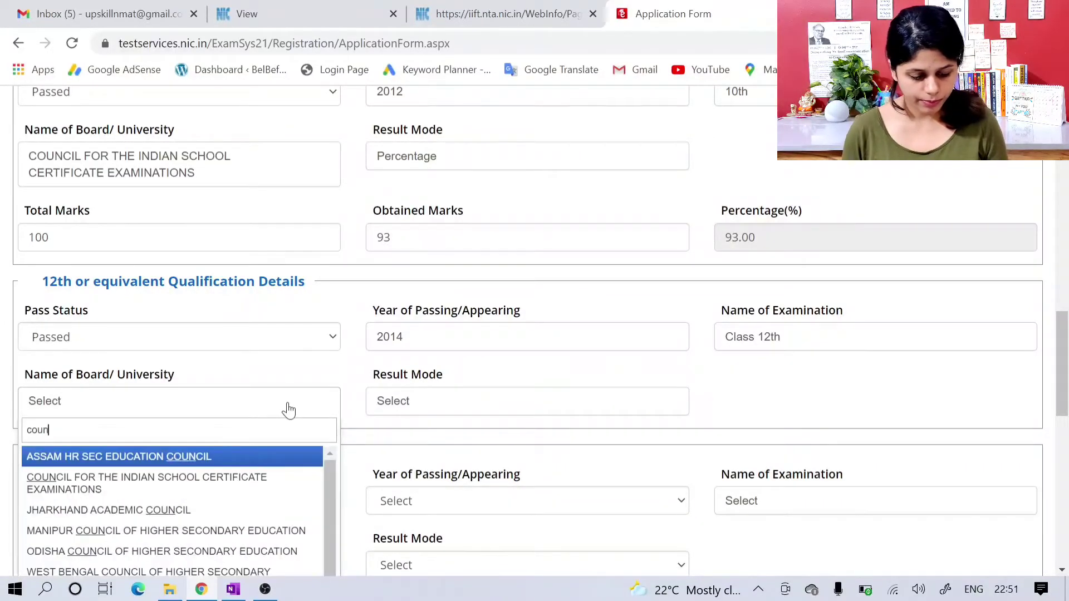
{"action": "key", "text": "Down"}
{"action": "key", "text": "Return"}
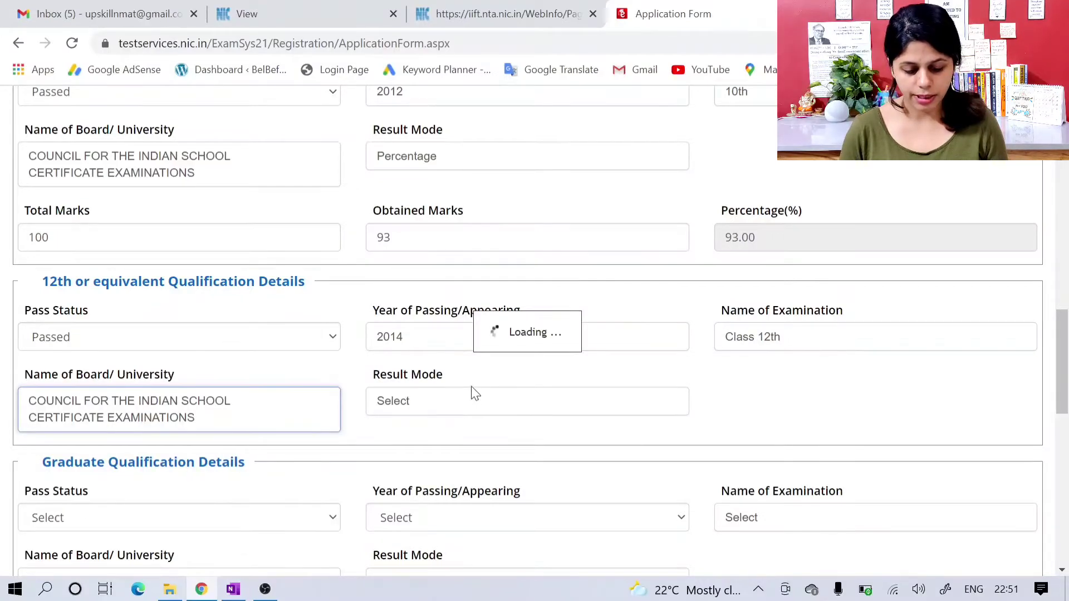
{"action": "left_click", "coordinate": [471, 406]}
{"action": "left_click", "coordinate": [470, 410]}
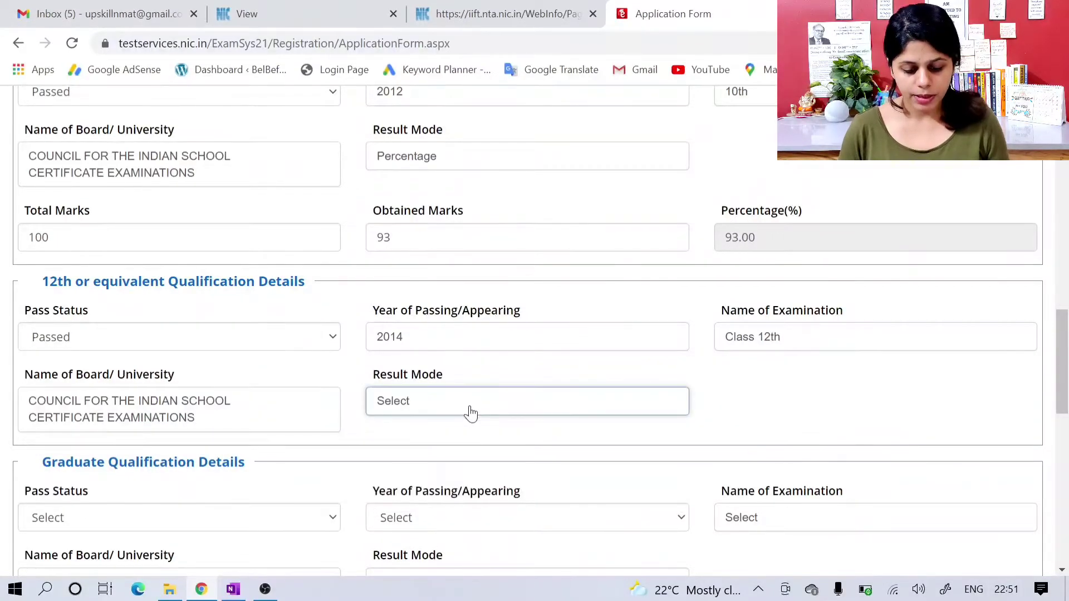
{"action": "left_click", "coordinate": [471, 412]}
{"action": "left_click", "coordinate": [462, 479]}
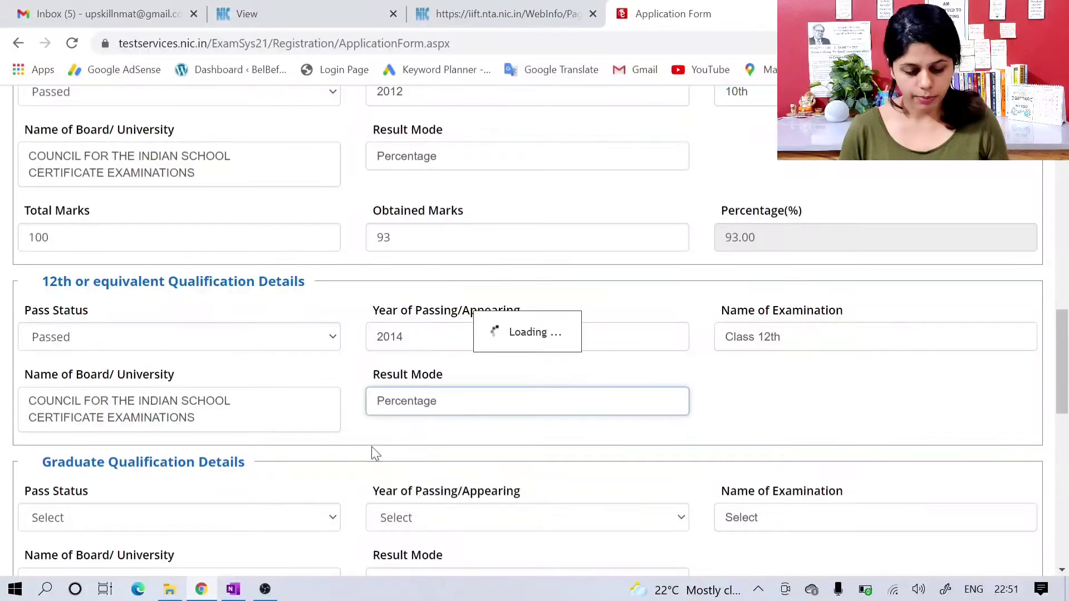
Step: Enter 100 total marks and 89 obtained marks for the 12th qualification
{"action": "scroll", "coordinate": [373, 454], "scroll_direction": "down", "scroll_amount": 1}
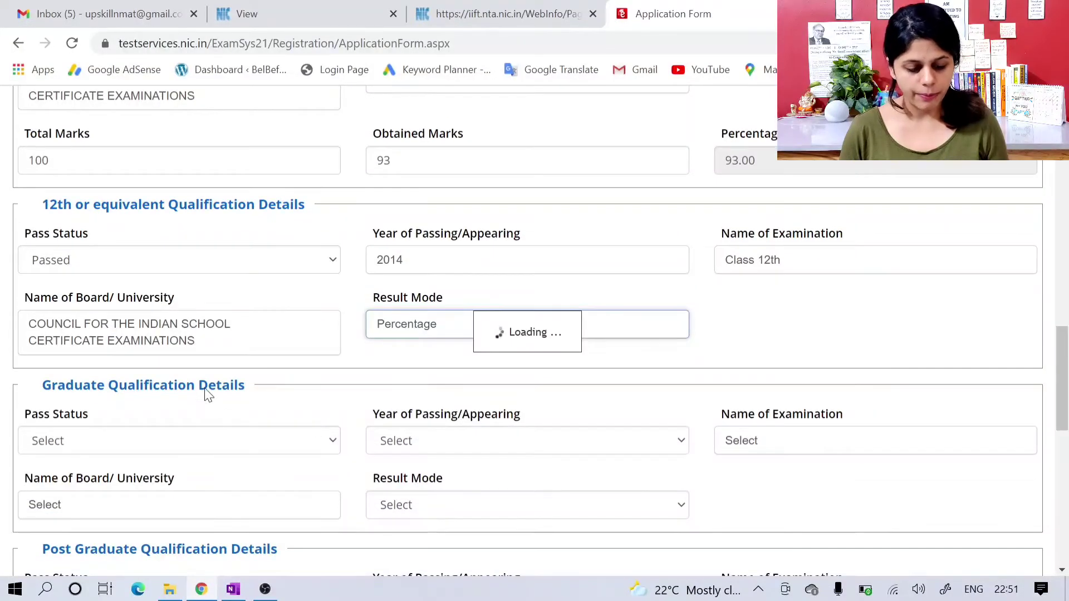
{"action": "left_click", "coordinate": [203, 481]}
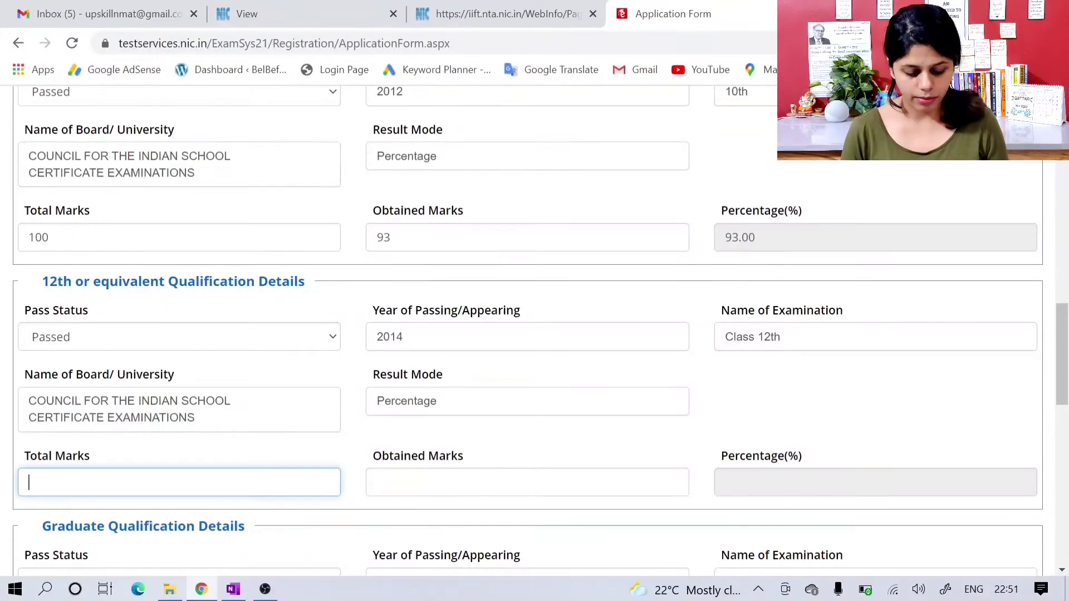
{"action": "type", "text": "100"}
{"action": "key", "text": "Tab"}
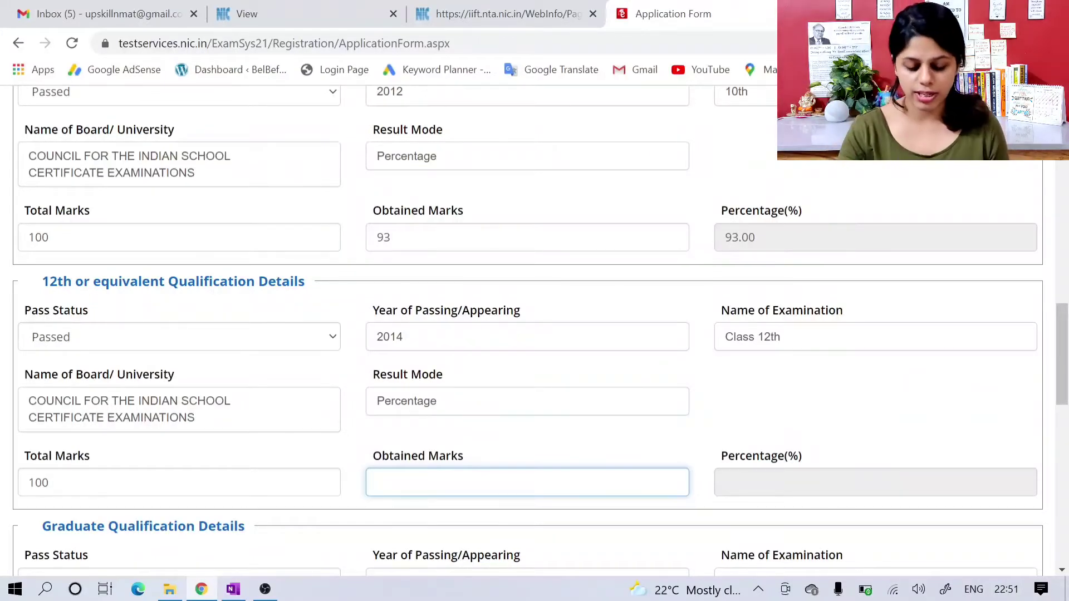
{"action": "type", "text": "89"}
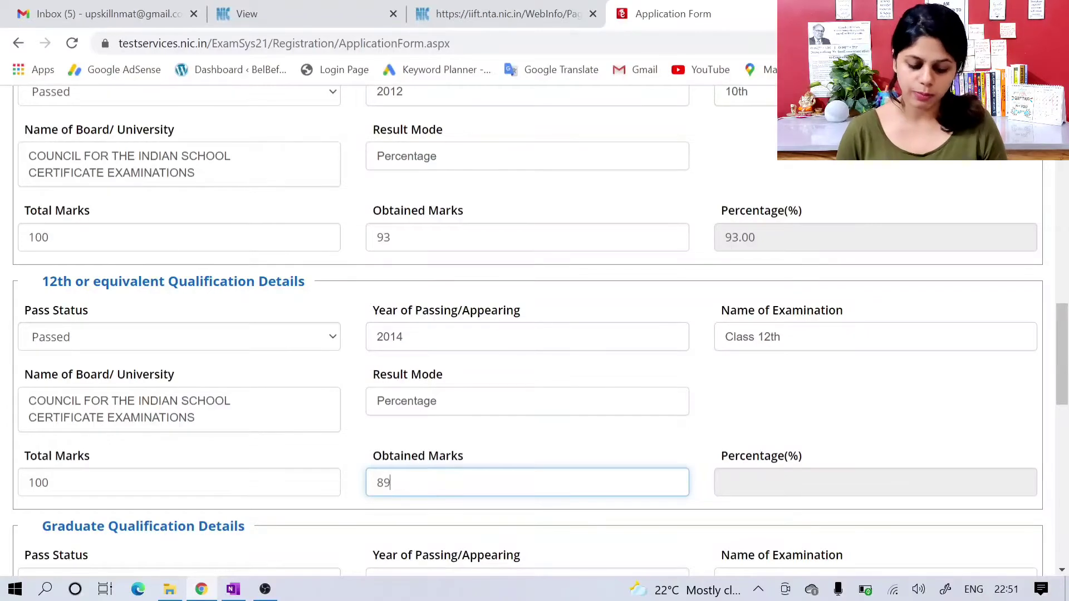
Step: In the graduate qualification details, set the pass status to Passed and the passing year to 2017
{"action": "left_click", "coordinate": [544, 439]}
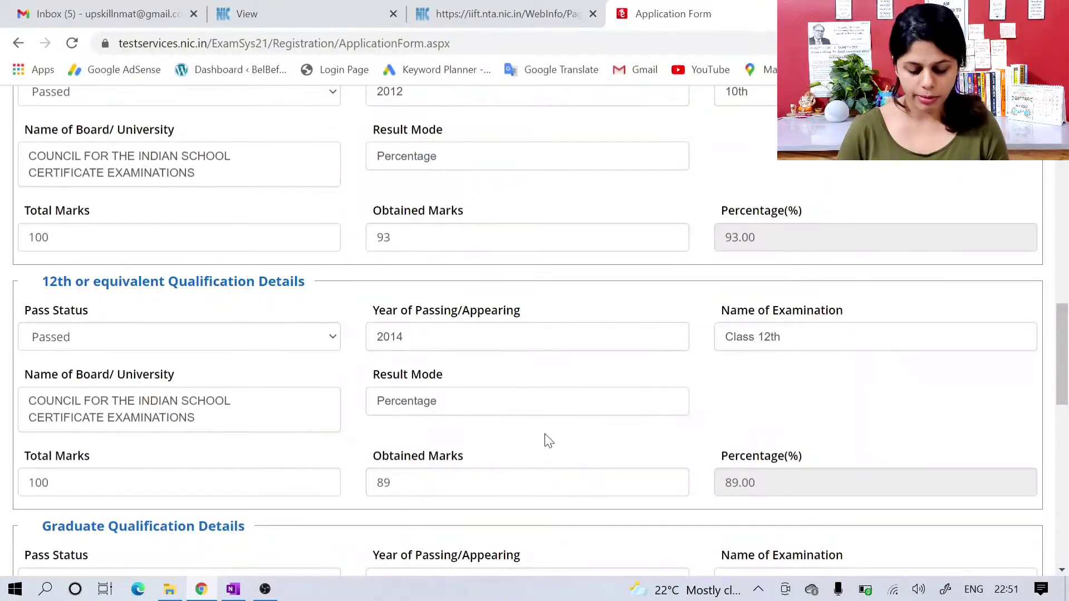
{"action": "scroll", "coordinate": [548, 440], "scroll_direction": "down", "scroll_amount": 1}
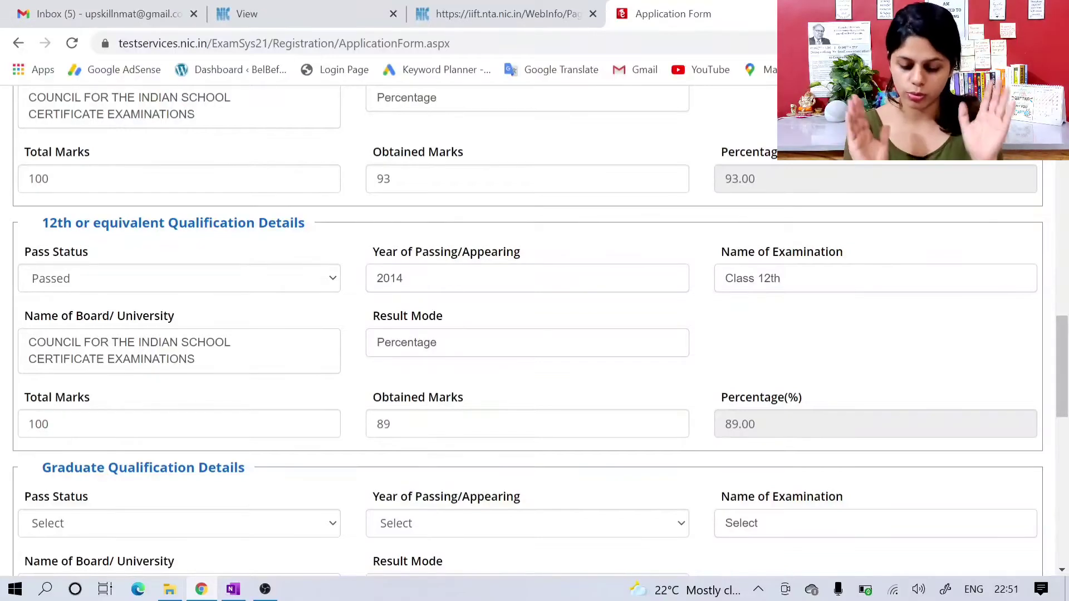
{"action": "scroll", "coordinate": [548, 440], "scroll_direction": "down", "scroll_amount": 1}
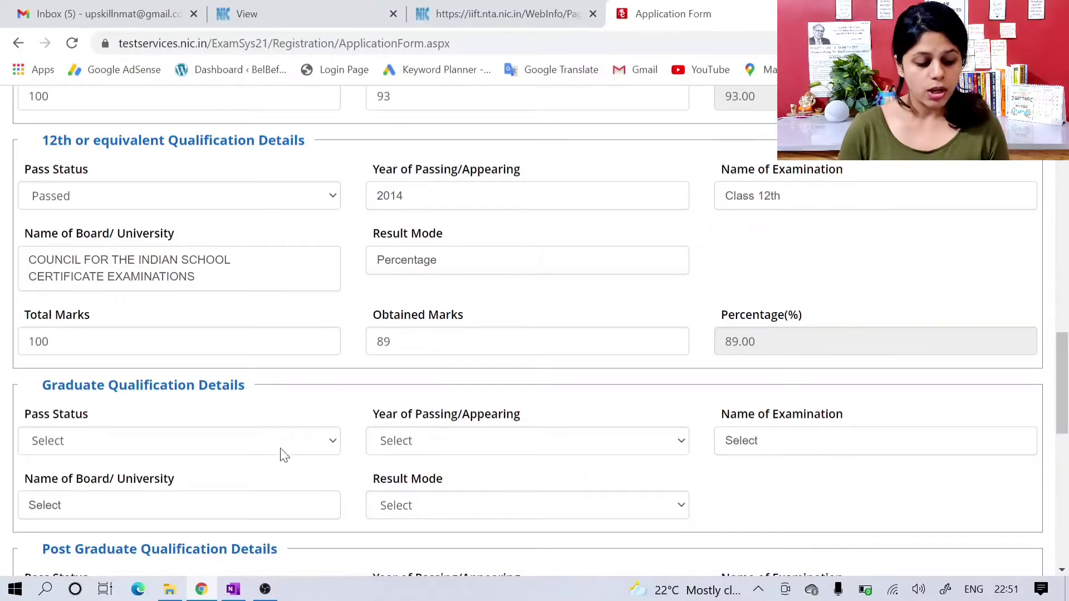
{"action": "left_click", "coordinate": [280, 451]}
{"action": "scroll", "coordinate": [280, 452], "scroll_direction": "down", "scroll_amount": 1}
{"action": "scroll", "coordinate": [284, 429], "scroll_direction": "down", "scroll_amount": 1}
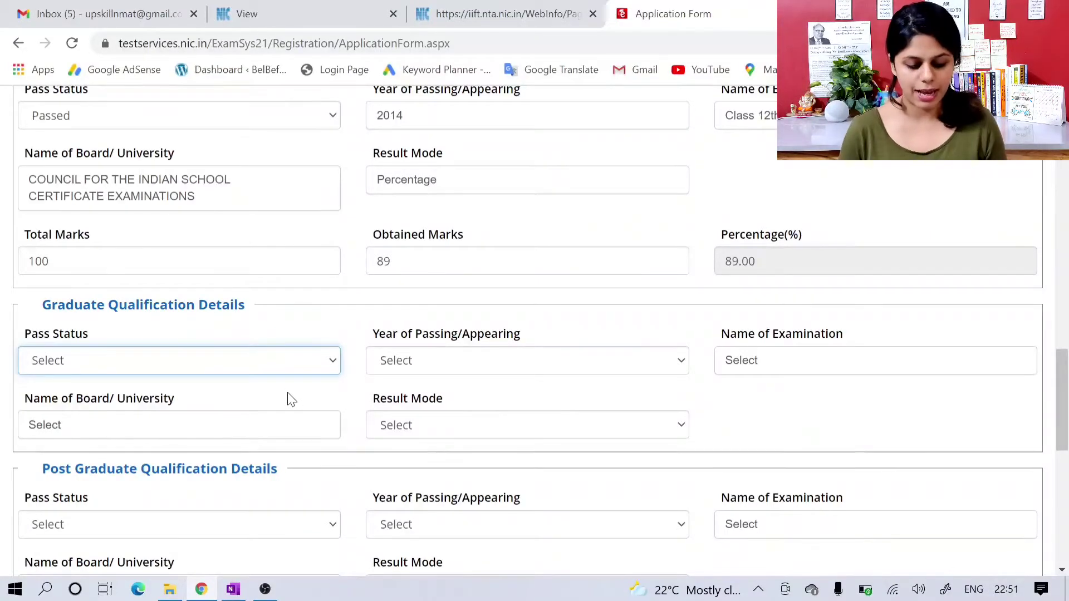
{"action": "left_click", "coordinate": [286, 370]}
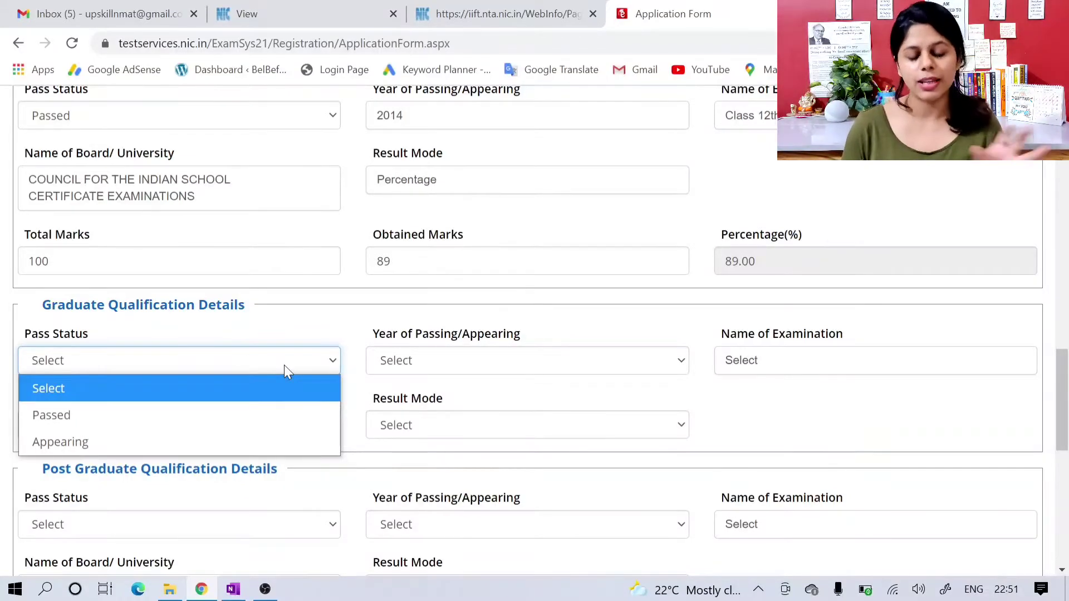
{"action": "left_click", "coordinate": [265, 413]}
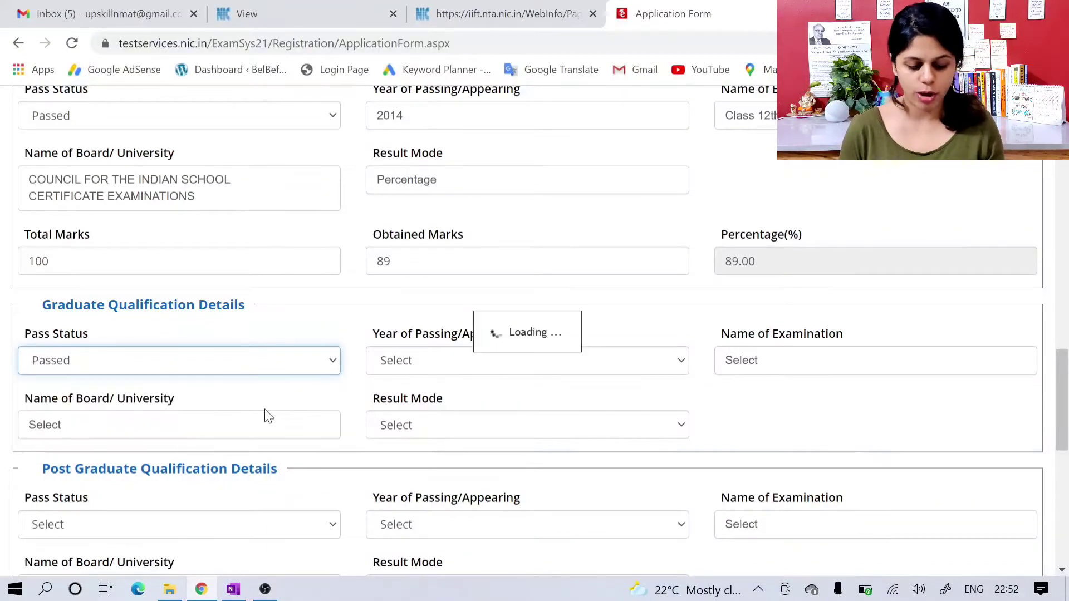
{"action": "left_click", "coordinate": [445, 360]}
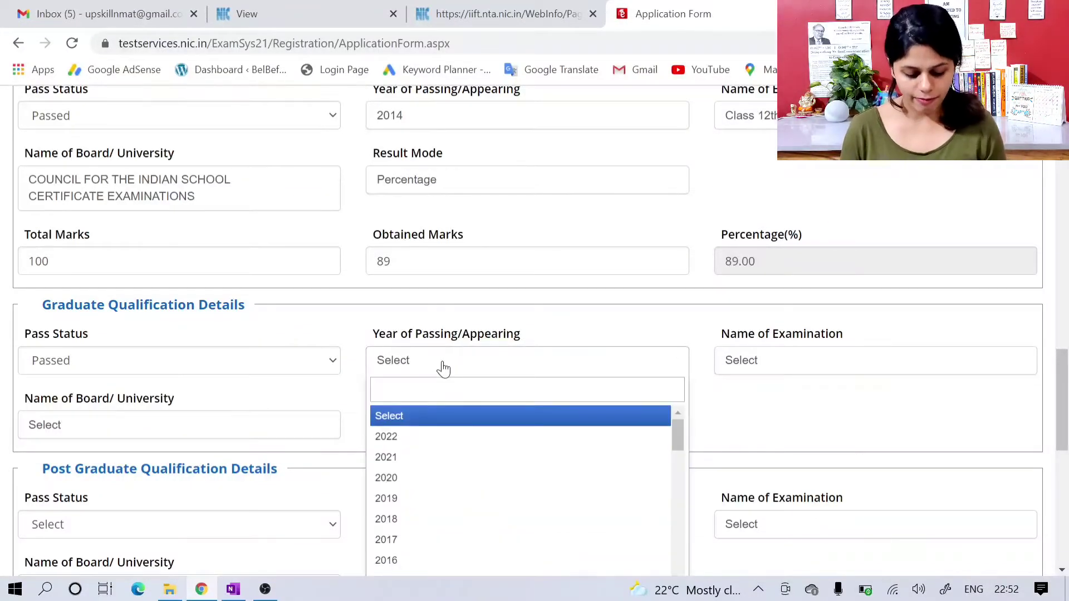
{"action": "type", "text": "2017"}
{"action": "key", "text": "Return"}
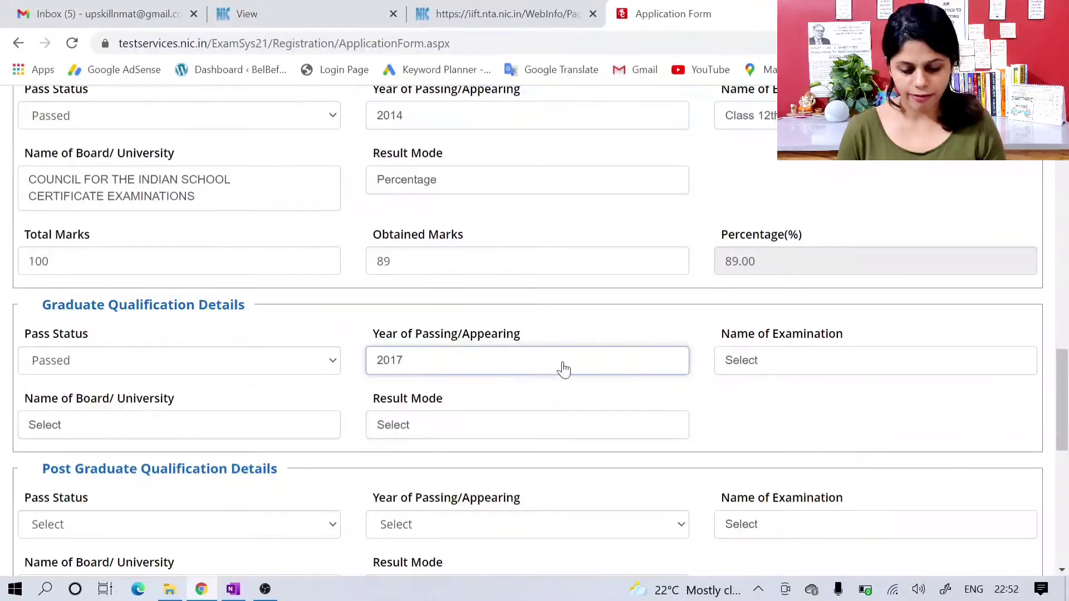
Step: Search the graduate examination names for "bsc", browse the degrees starting with B, and choose B.Com
{"action": "left_click", "coordinate": [783, 356]}
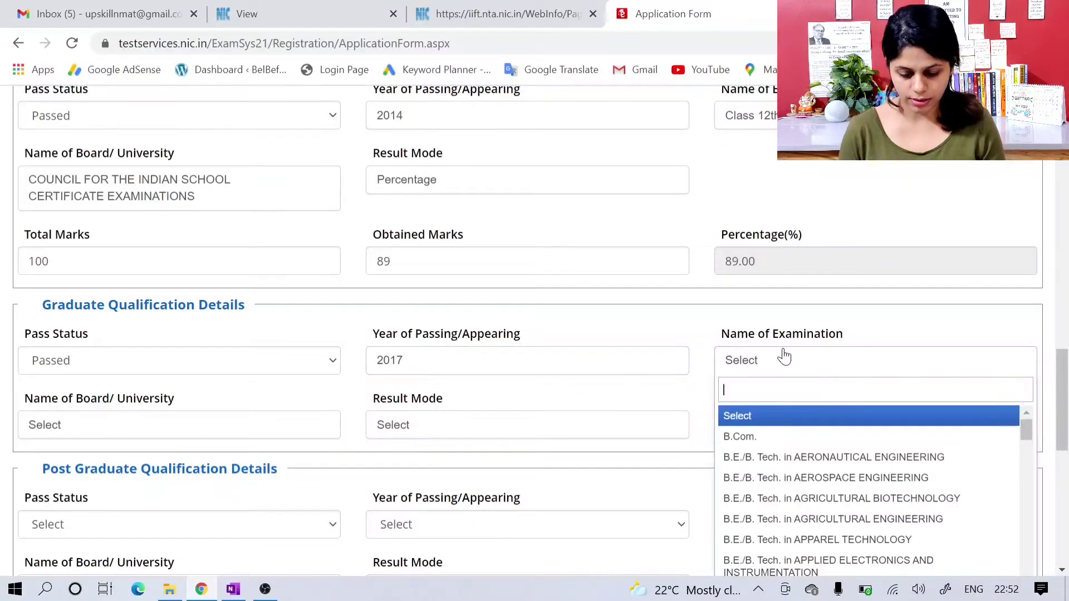
{"action": "type", "text": "bsc"}
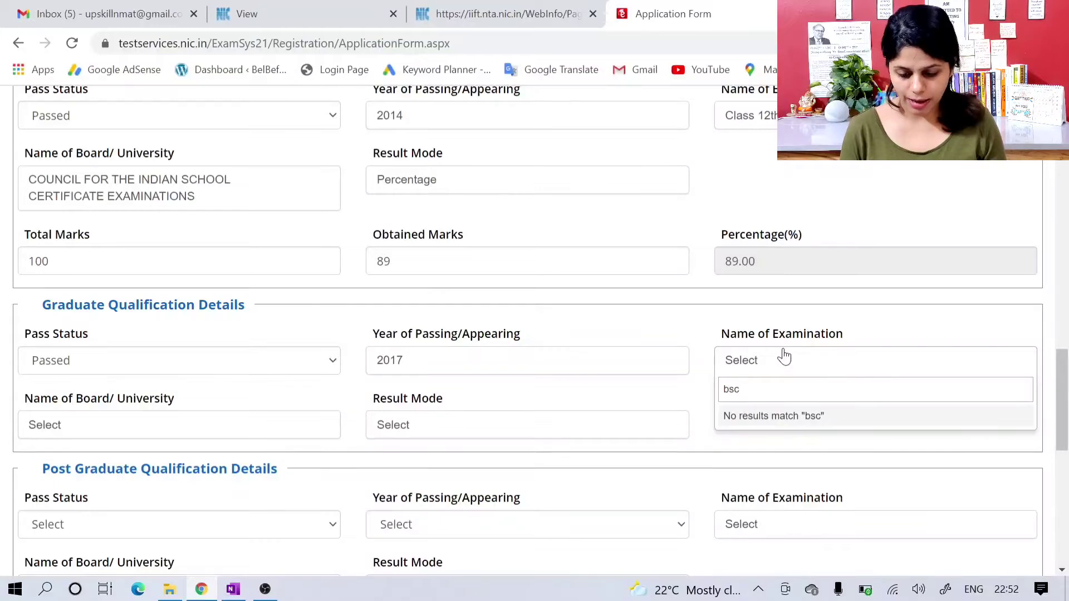
{"action": "key", "text": "BackSpace"}
{"action": "key", "text": "BackSpace"}
{"action": "scroll", "coordinate": [787, 455], "scroll_direction": "down", "scroll_amount": 6}
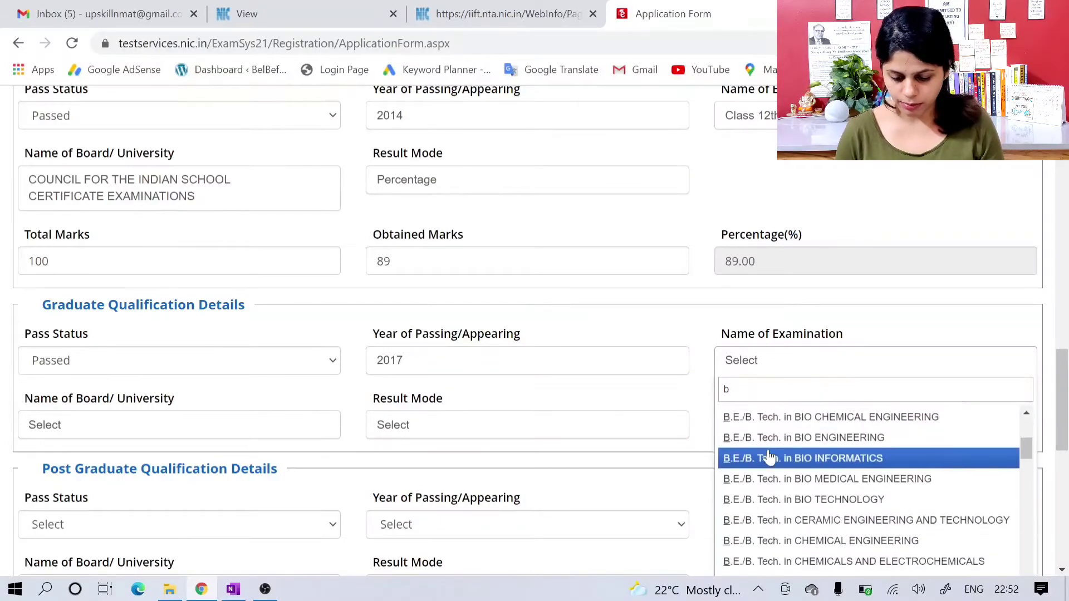
{"action": "scroll", "coordinate": [770, 455], "scroll_direction": "down", "scroll_amount": 15}
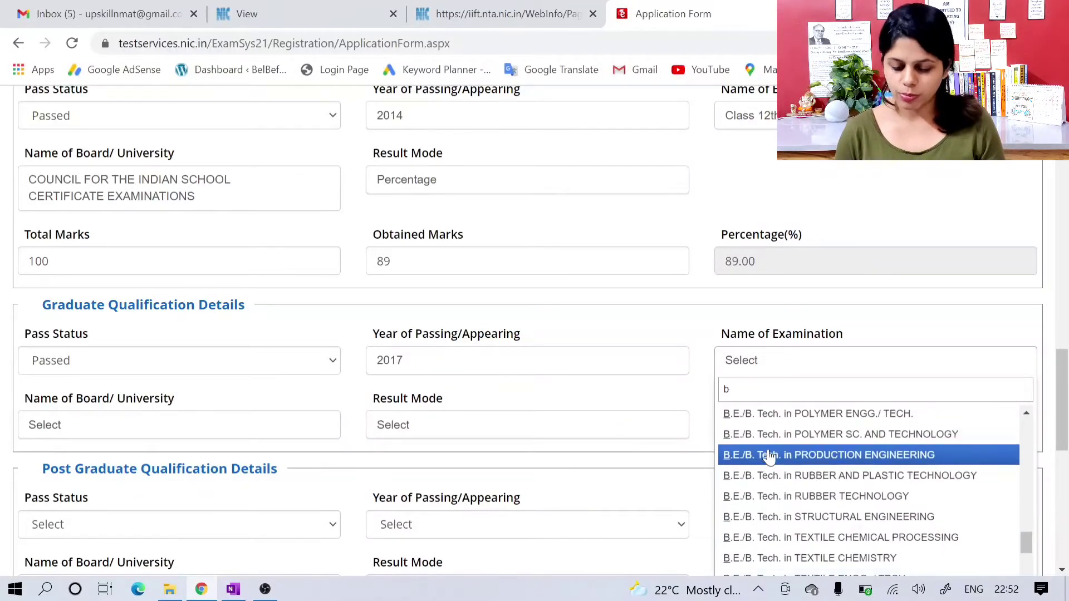
{"action": "scroll", "coordinate": [770, 455], "scroll_direction": "up", "scroll_amount": 20}
{"action": "scroll", "coordinate": [770, 455], "scroll_direction": "up", "scroll_amount": 3}
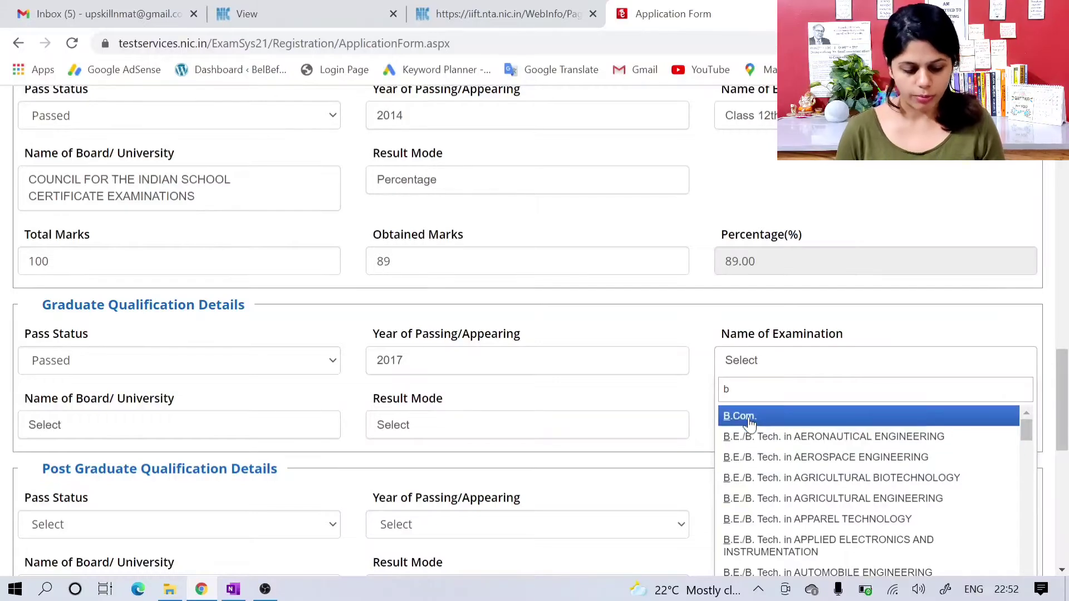
{"action": "left_click", "coordinate": [749, 417]}
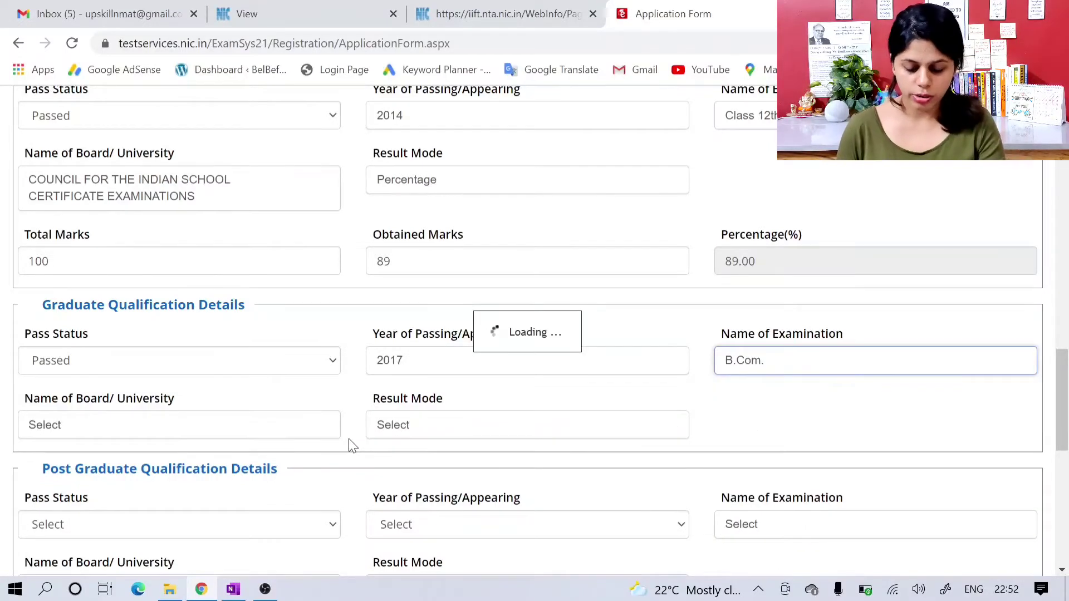
Step: Set the graduate examination name to Bachelor of Science (B.Sc)
{"action": "left_click", "coordinate": [779, 361]}
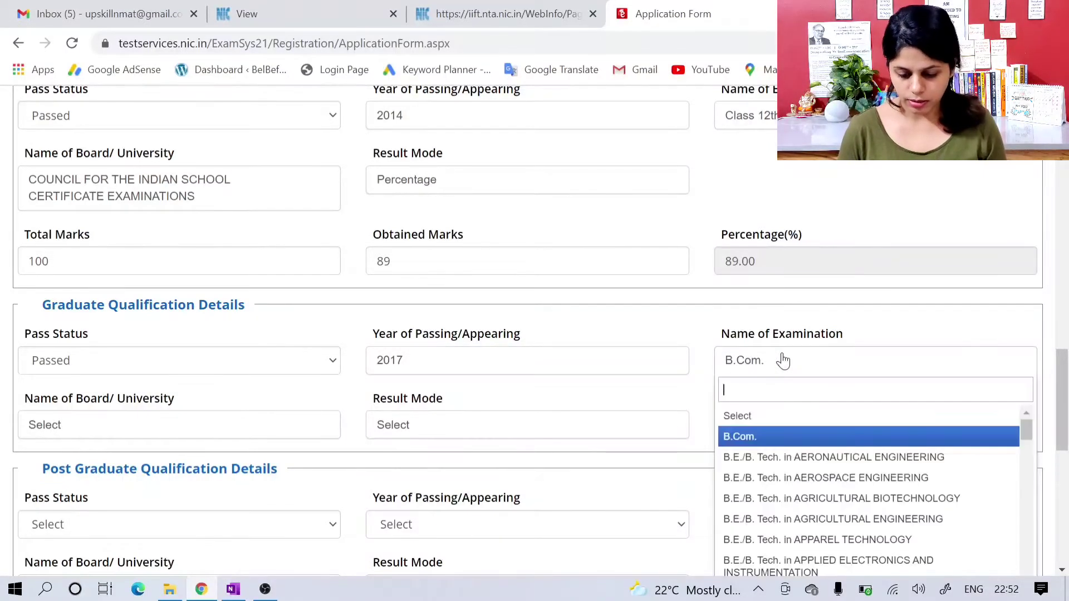
{"action": "scroll", "coordinate": [787, 442], "scroll_direction": "down", "scroll_amount": 15}
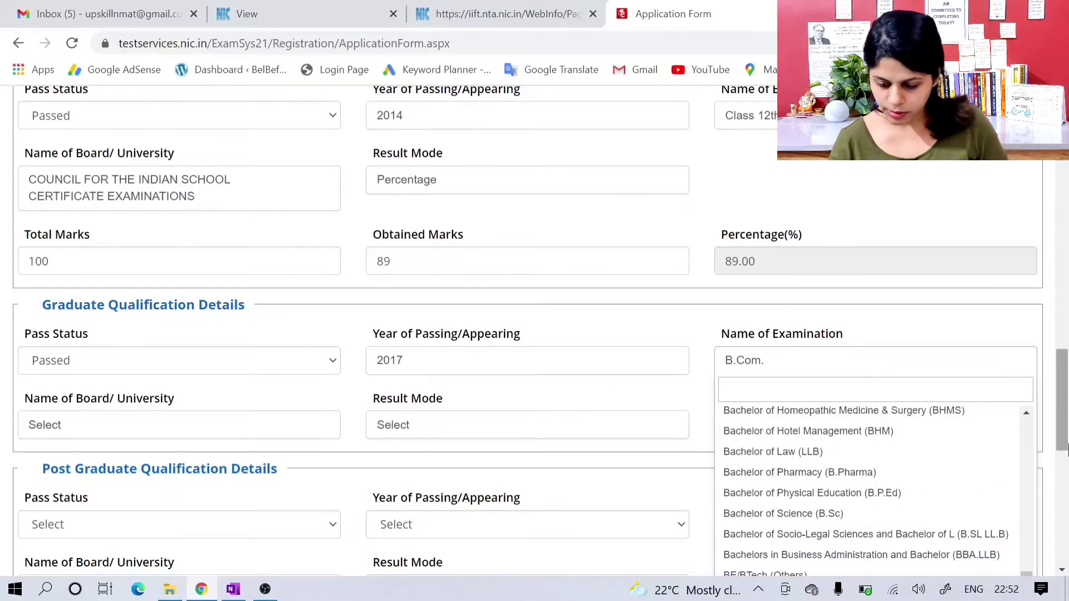
{"action": "scroll", "coordinate": [1059, 443], "scroll_direction": "down", "scroll_amount": 2}
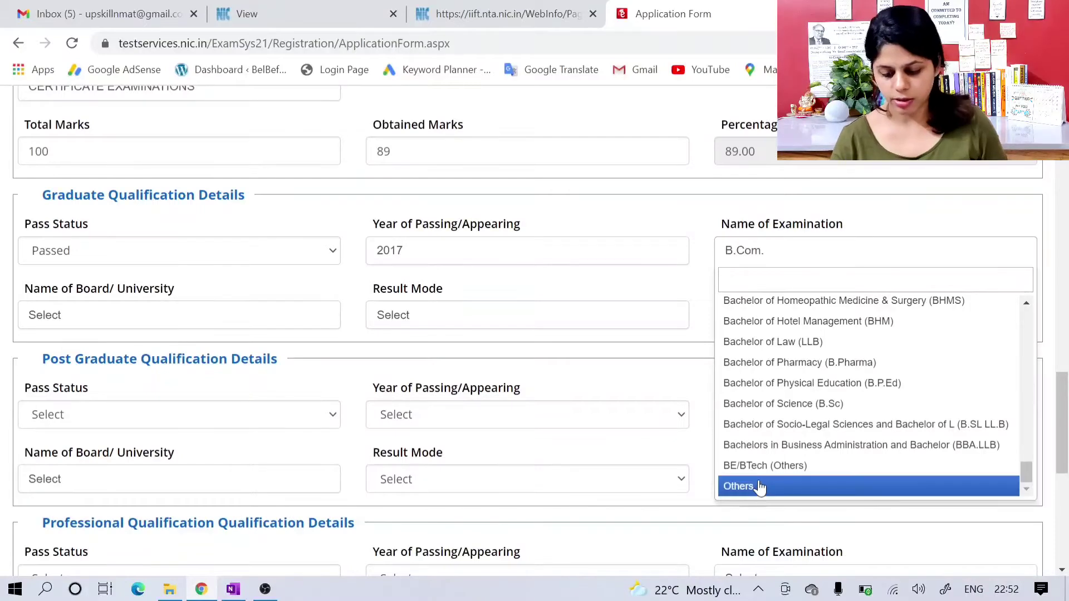
{"action": "left_click", "coordinate": [788, 409]}
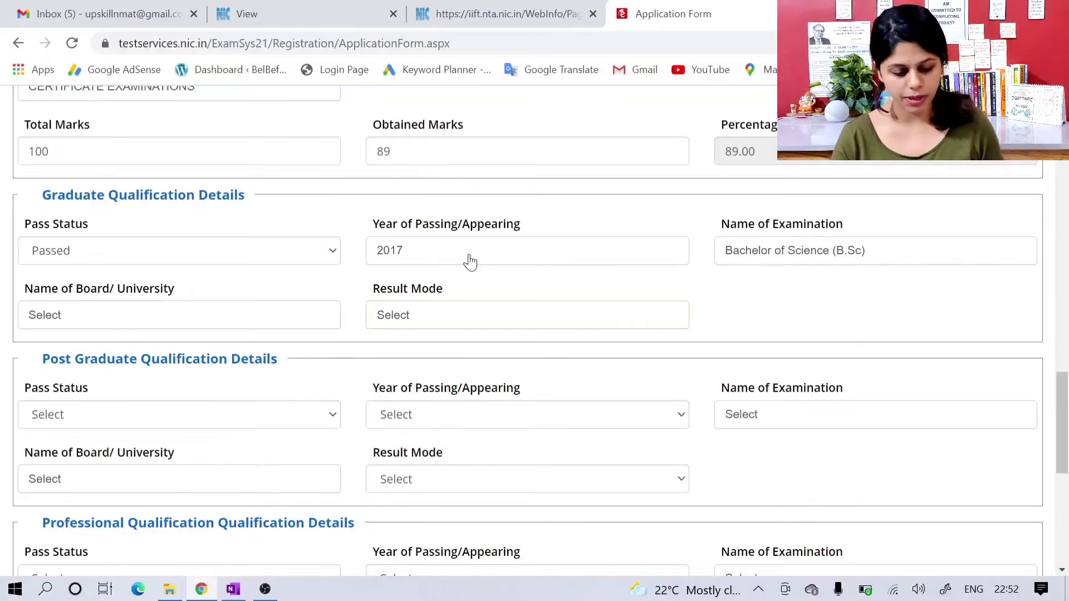
Step: Set the graduate university to University of Delhi (Central University) and its result mode to Percentage
{"action": "left_click", "coordinate": [211, 323]}
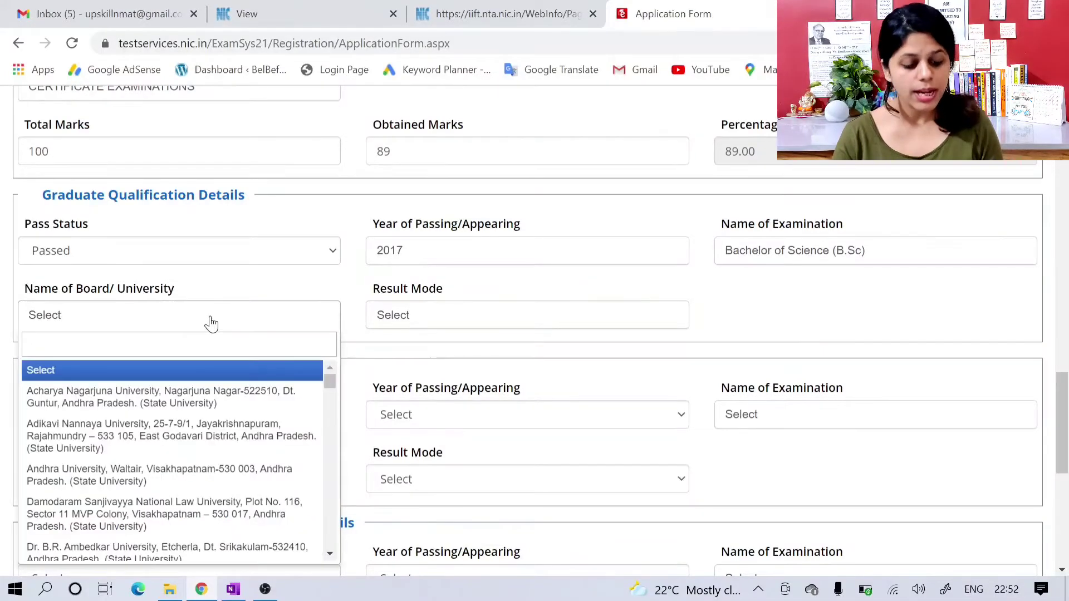
{"action": "type", "text": "d"}
{"action": "key", "text": "BackSpace"}
{"action": "type", "text": "u"}
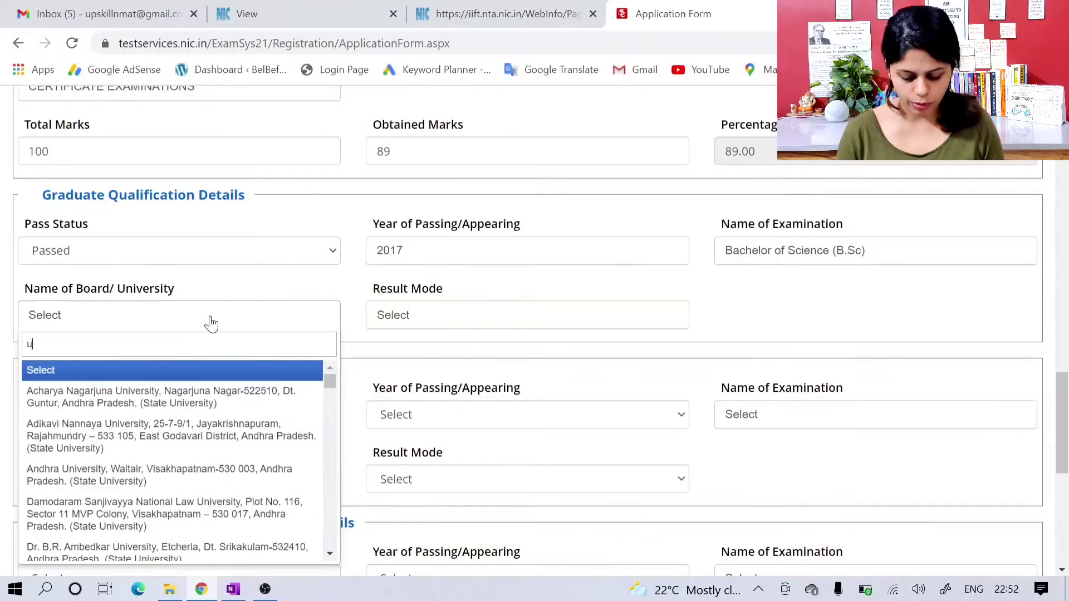
{"action": "type", "text": "niversi"}
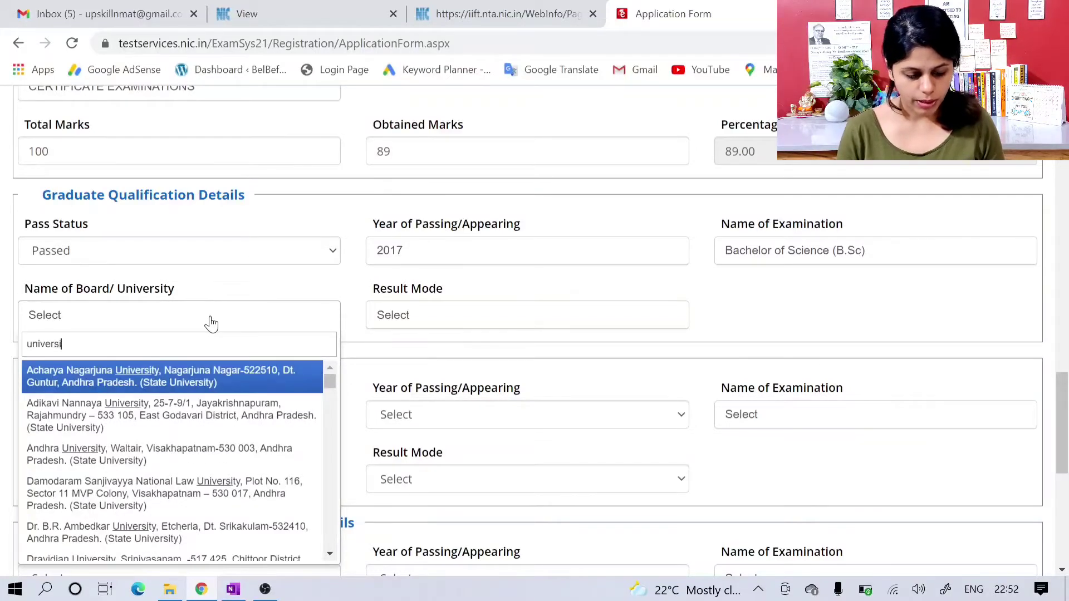
{"action": "type", "text": "ty of de"}
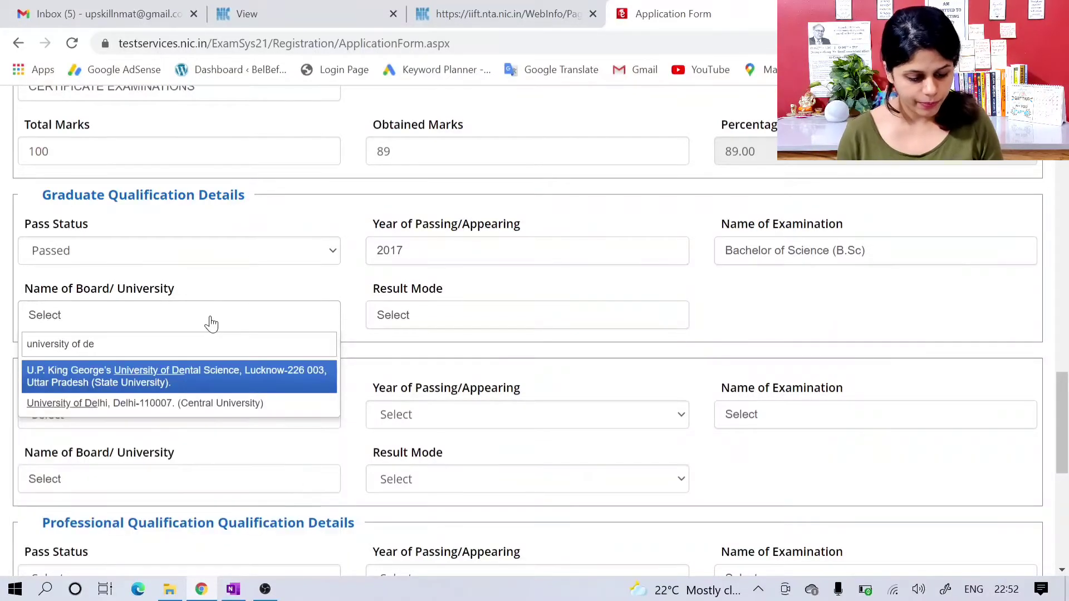
{"action": "left_click", "coordinate": [221, 404]}
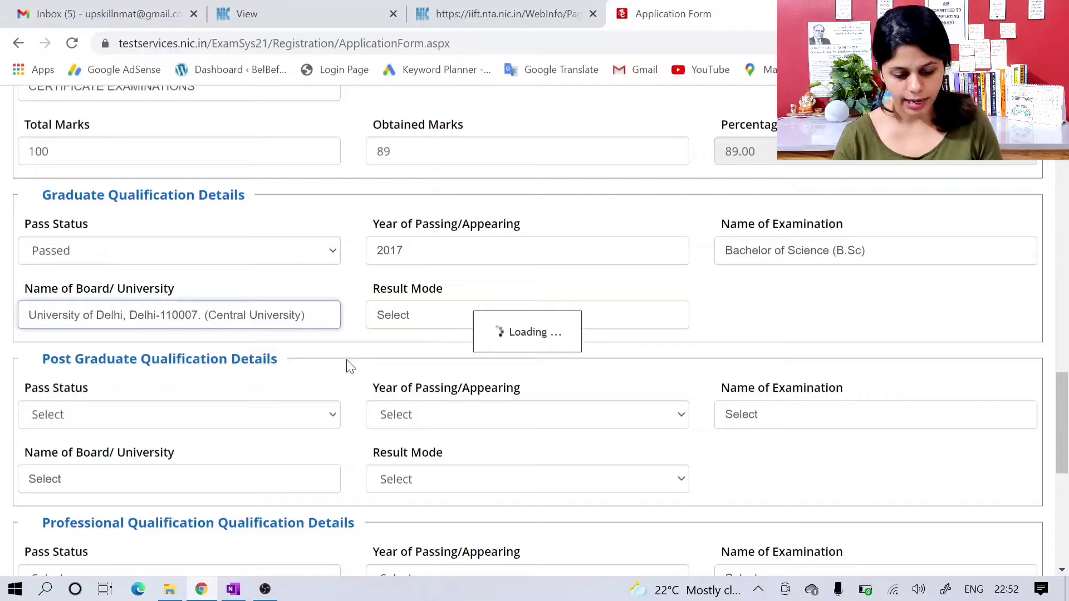
{"action": "left_click", "coordinate": [402, 321]}
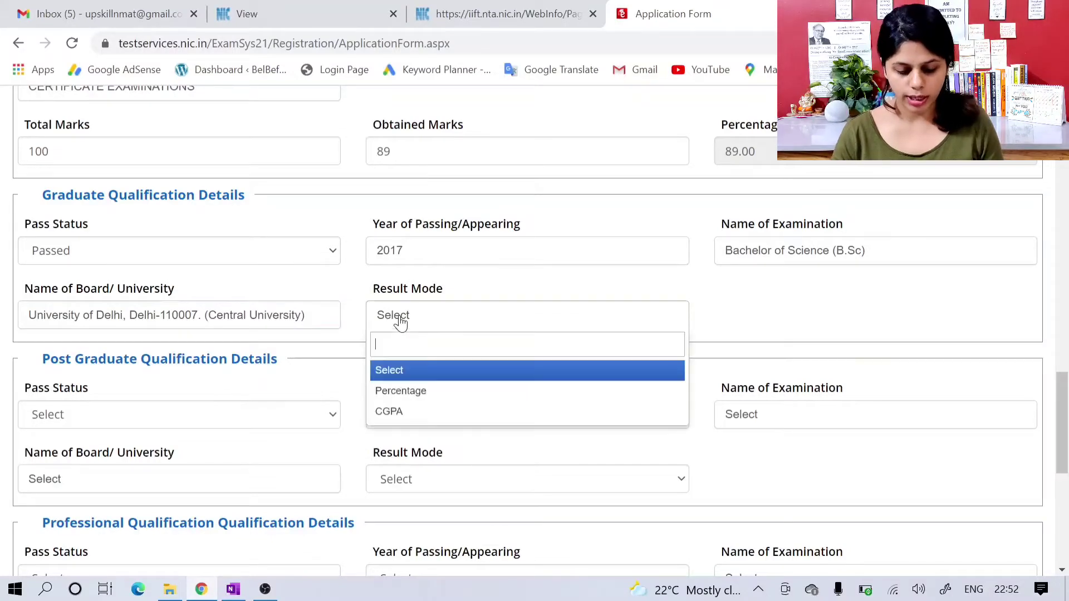
{"action": "left_click", "coordinate": [424, 391]}
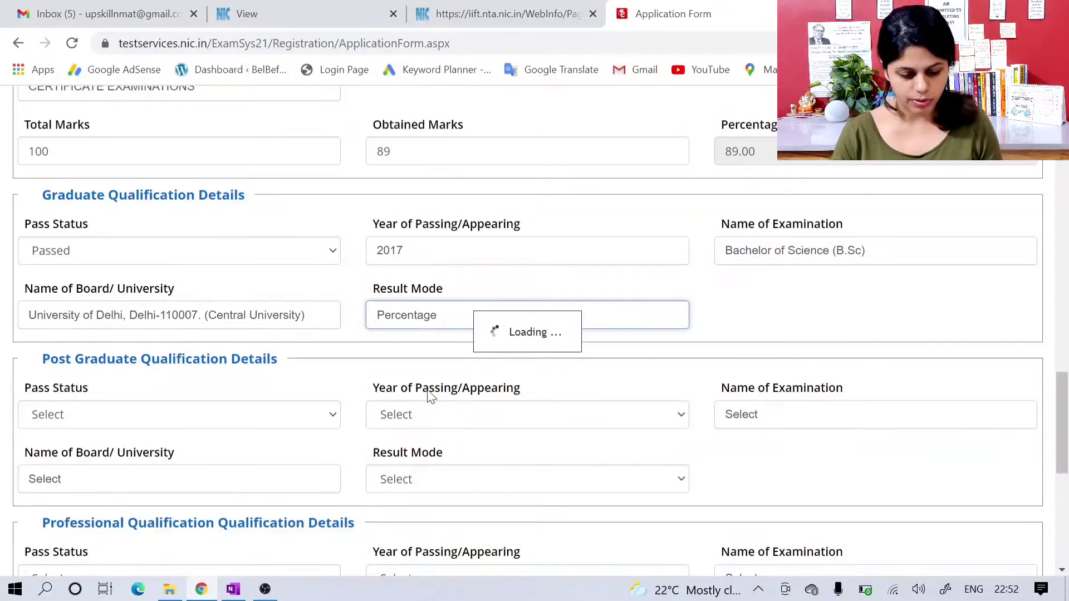
Step: Enter 100 total marks and 85 obtained marks for the graduate qualification
{"action": "key", "text": "Tab"}
{"action": "type", "text": "1"}
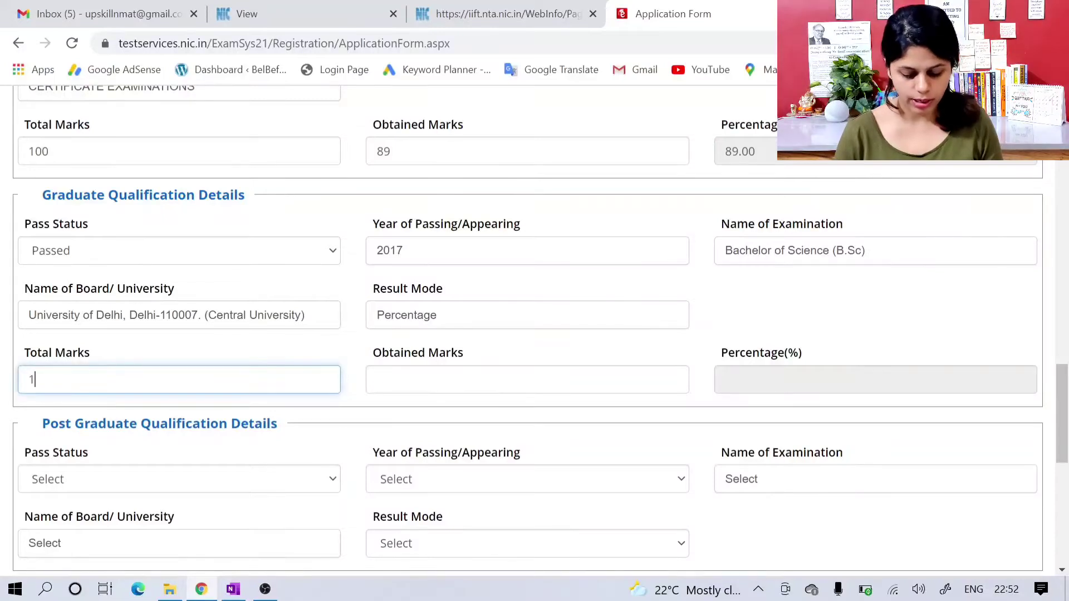
{"action": "type", "text": "00"}
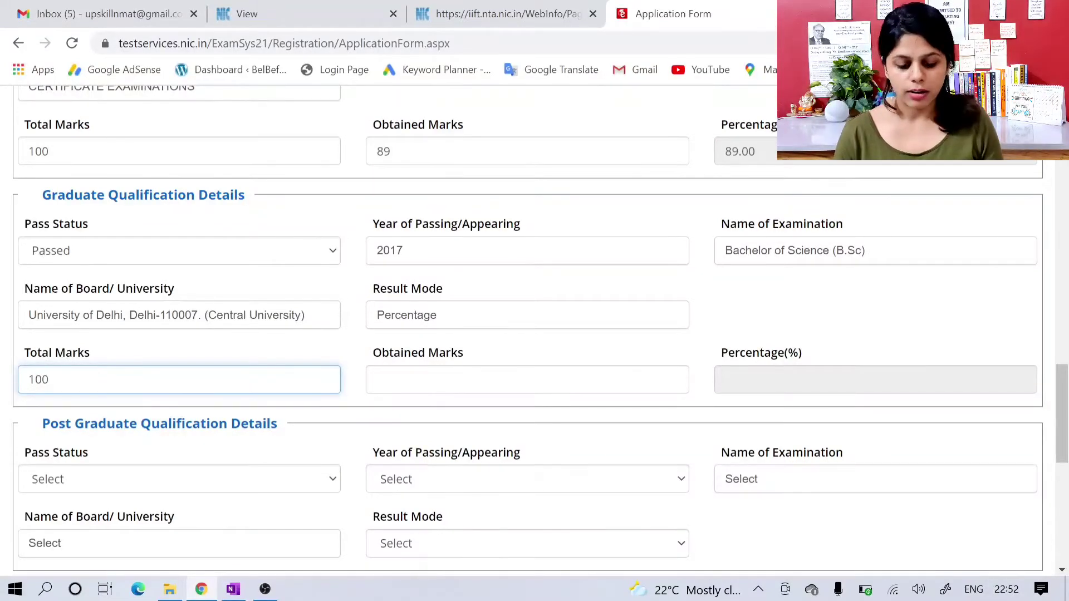
{"action": "key", "text": "Tab"}
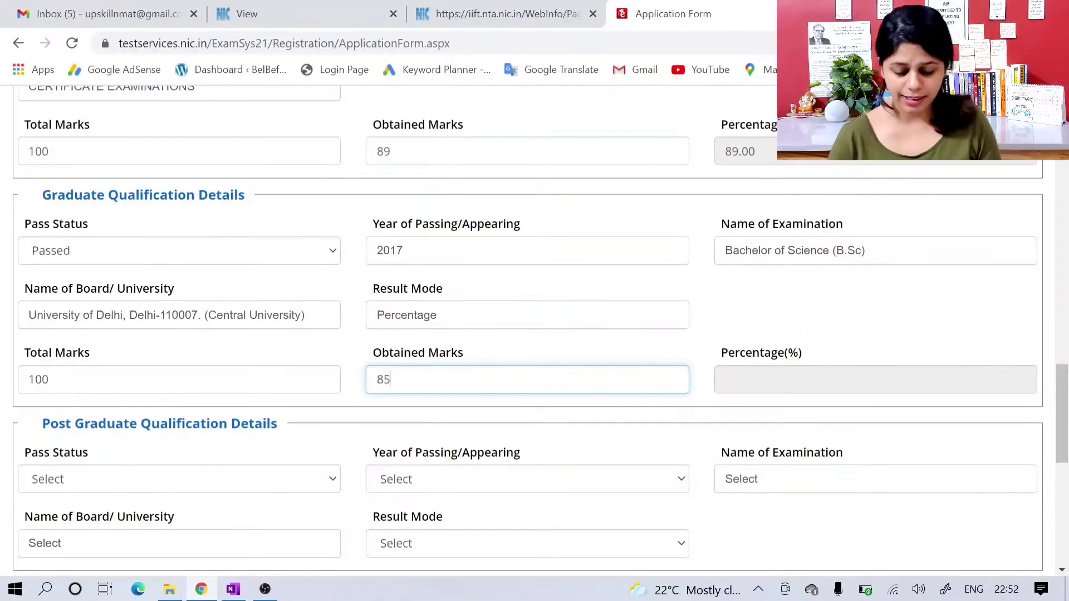
{"action": "left_click", "coordinate": [653, 341]}
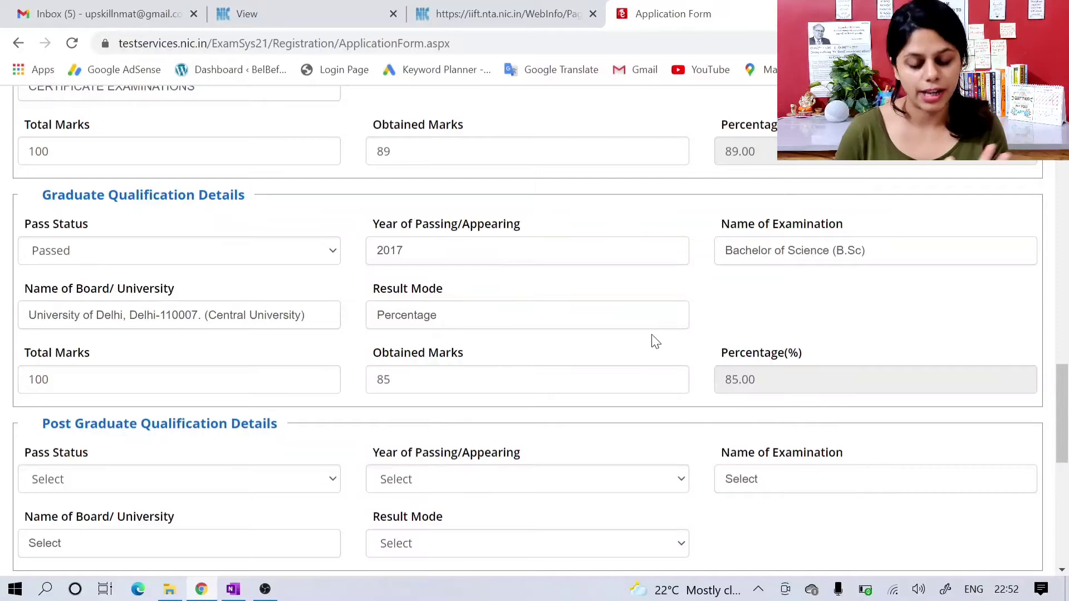
Step: Review the graduate qualification entries and the post graduate and professional qualification sections below them
{"action": "scroll", "coordinate": [654, 341], "scroll_direction": "down", "scroll_amount": 1}
{"action": "scroll", "coordinate": [655, 341], "scroll_direction": "down", "scroll_amount": 1}
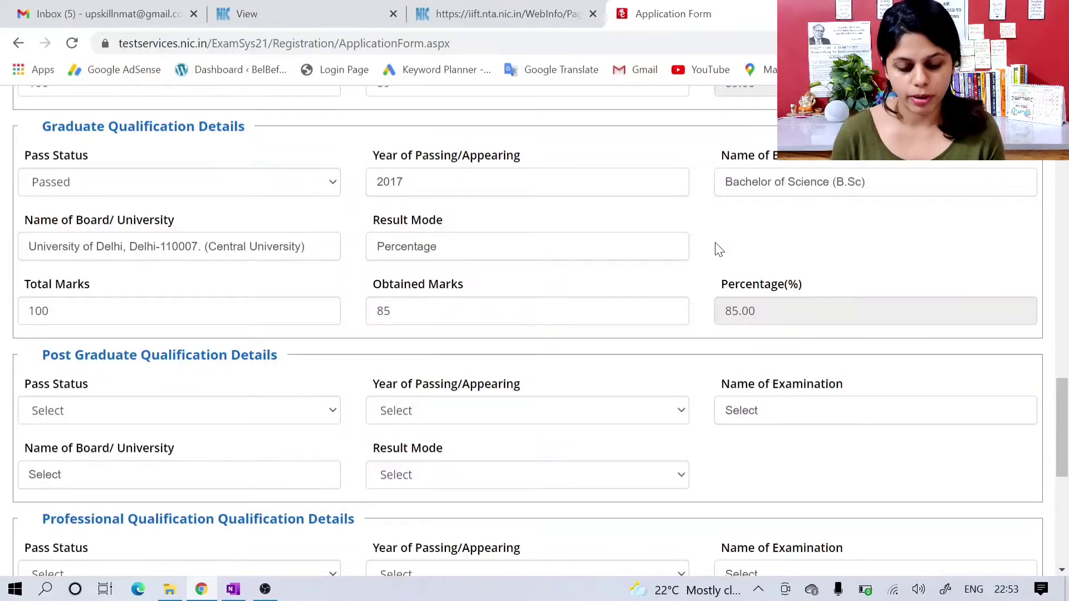
{"action": "scroll", "coordinate": [718, 249], "scroll_direction": "up", "scroll_amount": 1}
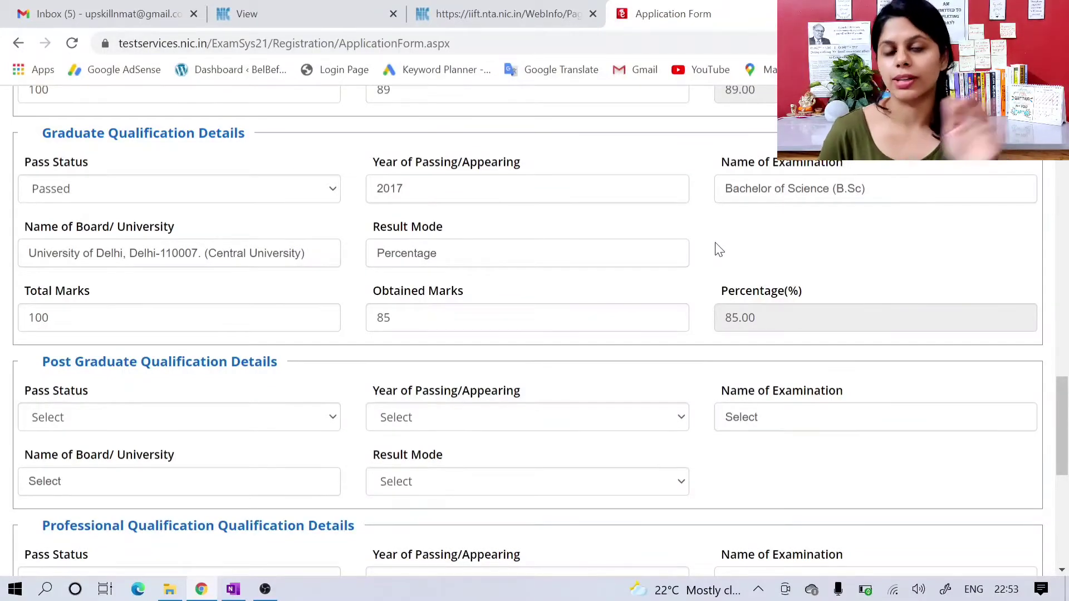
{"action": "scroll", "coordinate": [817, 229], "scroll_direction": "up", "scroll_amount": 1}
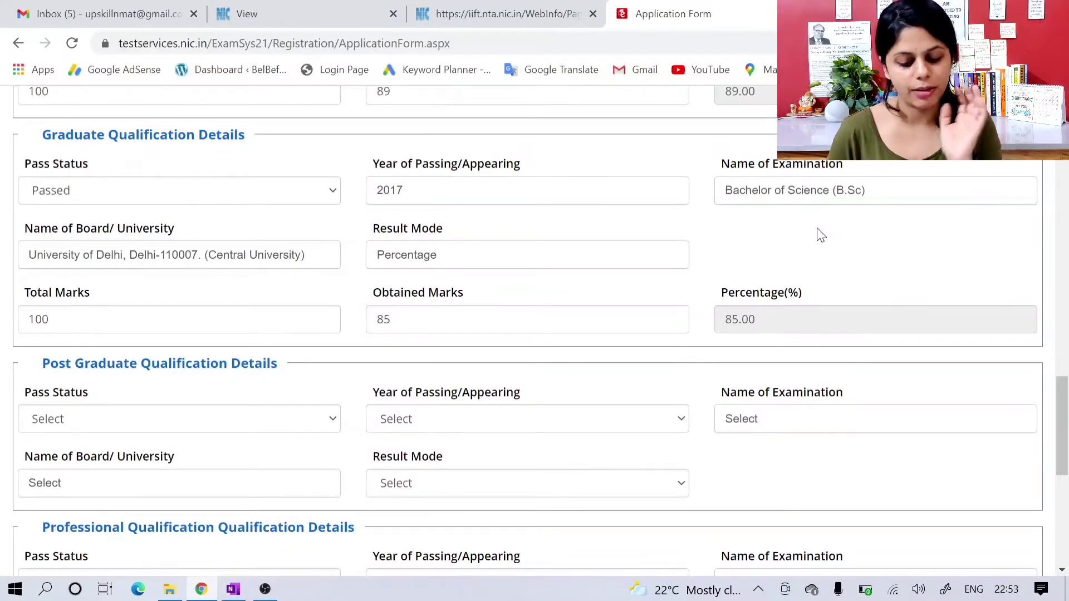
{"action": "scroll", "coordinate": [817, 234], "scroll_direction": "down", "scroll_amount": 1}
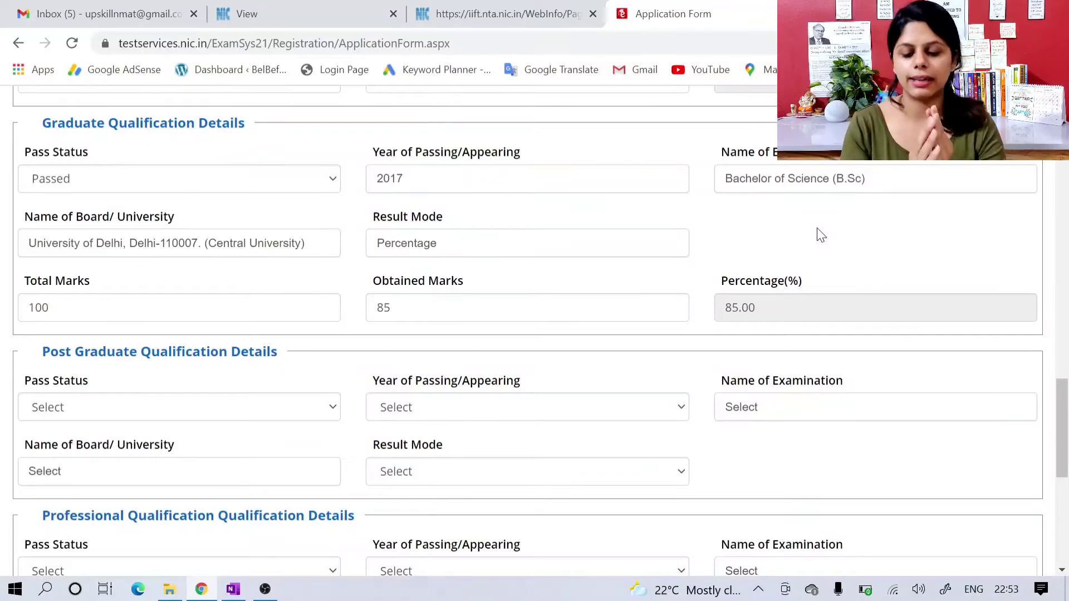
{"action": "scroll", "coordinate": [816, 228], "scroll_direction": "down", "scroll_amount": 1}
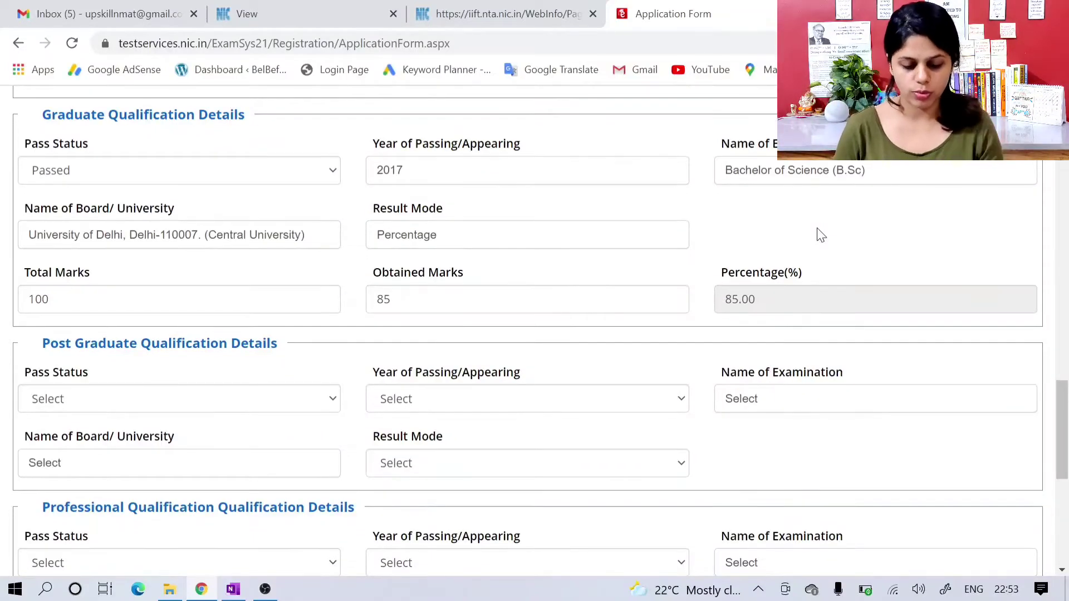
{"action": "scroll", "coordinate": [821, 235], "scroll_direction": "down", "scroll_amount": 1}
{"action": "scroll", "coordinate": [821, 234], "scroll_direction": "down", "scroll_amount": 1}
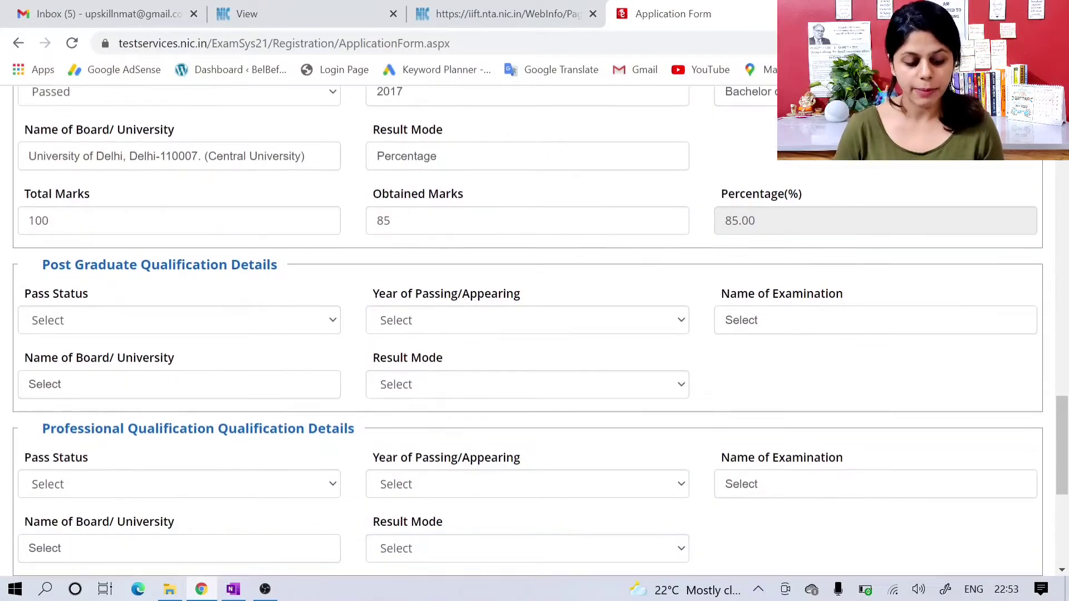
Step: Set the pass status of both the post graduate and professional qualifications to Not Applicable
{"action": "scroll", "coordinate": [654, 270], "scroll_direction": "down", "scroll_amount": 1}
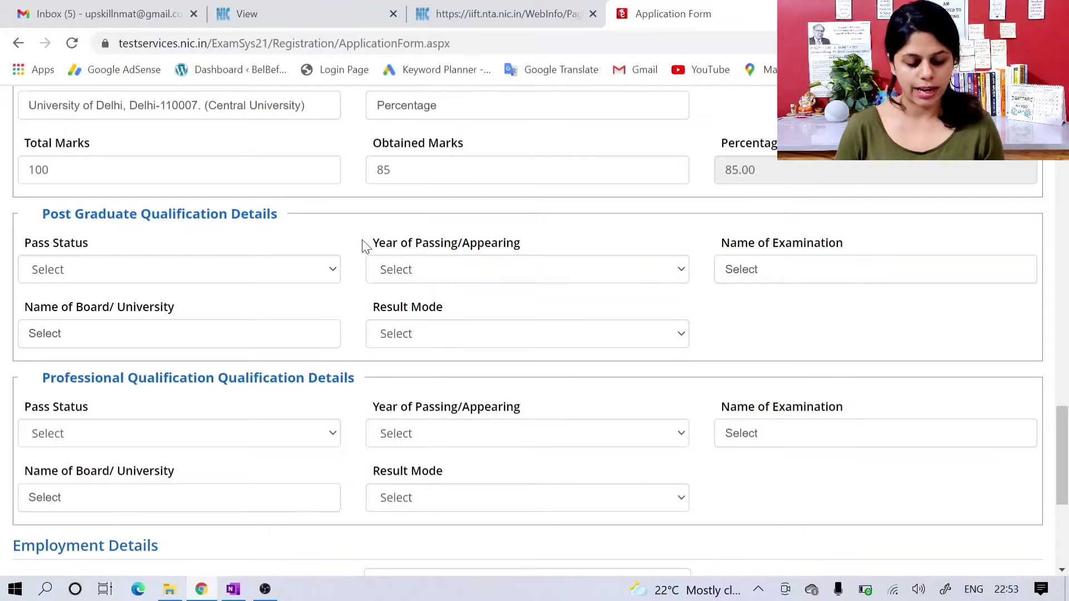
{"action": "left_click", "coordinate": [314, 279]}
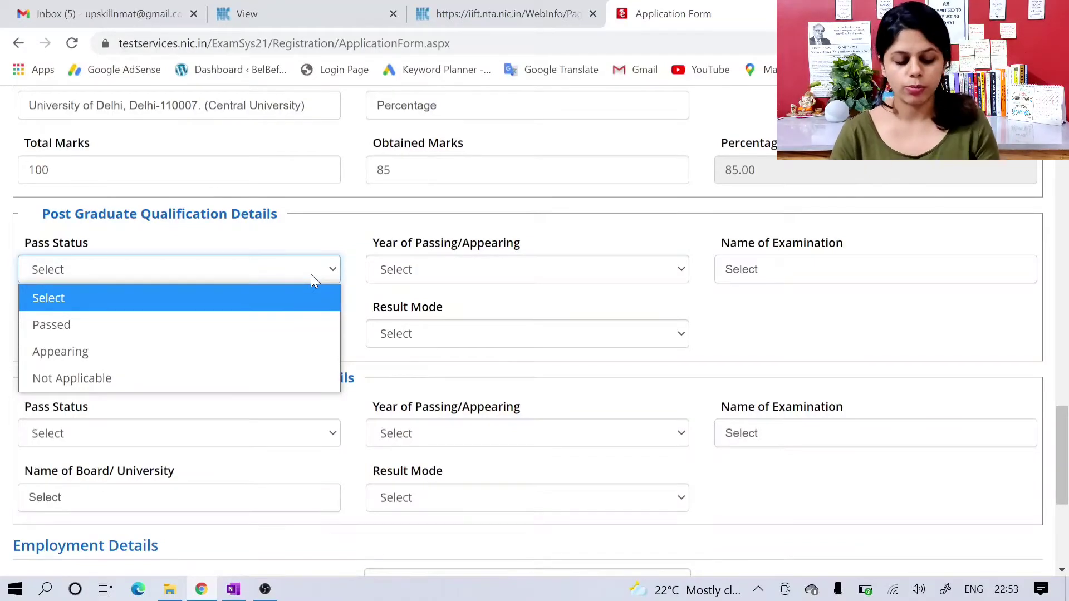
{"action": "left_click", "coordinate": [288, 378]}
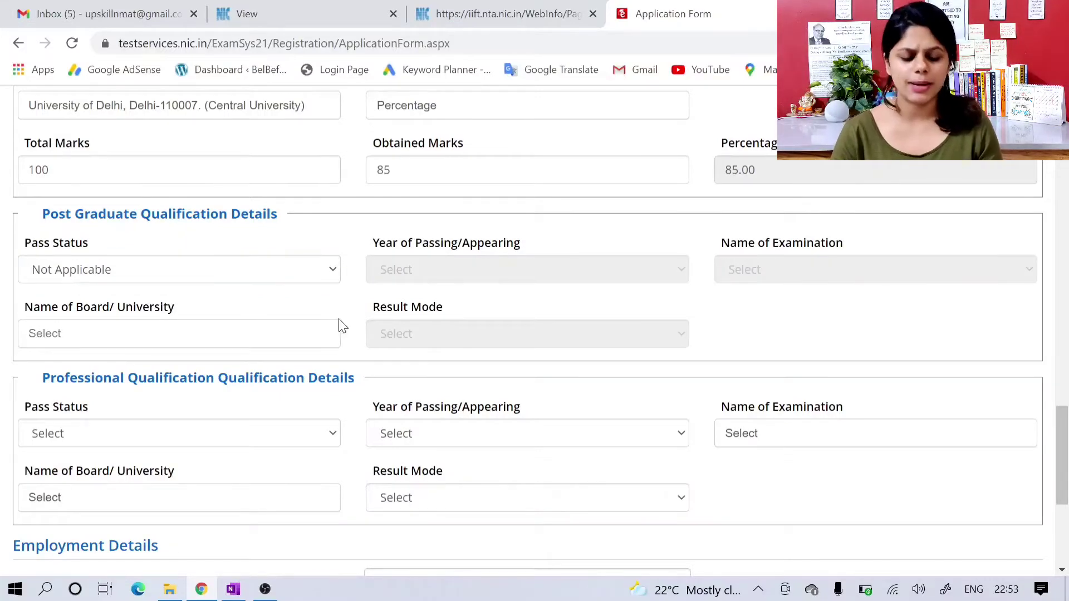
{"action": "scroll", "coordinate": [342, 324], "scroll_direction": "down", "scroll_amount": 3}
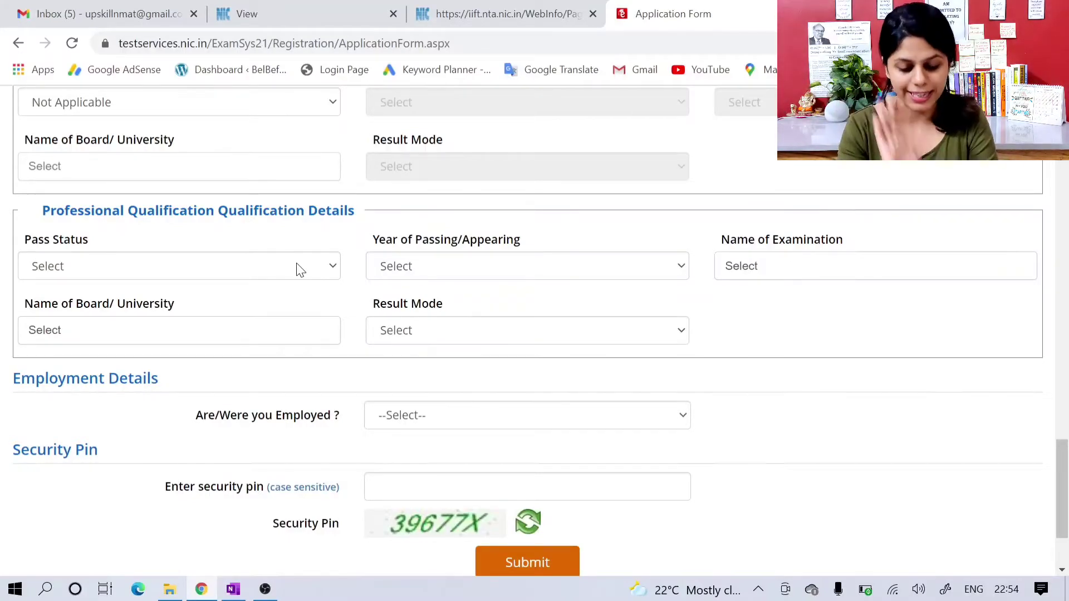
{"action": "left_click", "coordinate": [300, 270]}
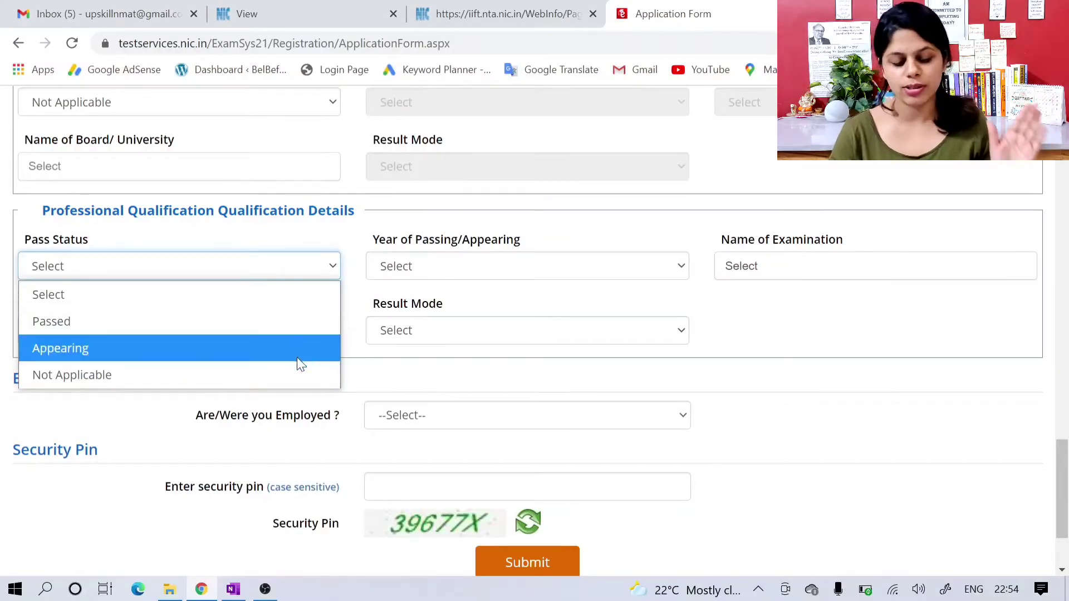
{"action": "left_click", "coordinate": [298, 374]}
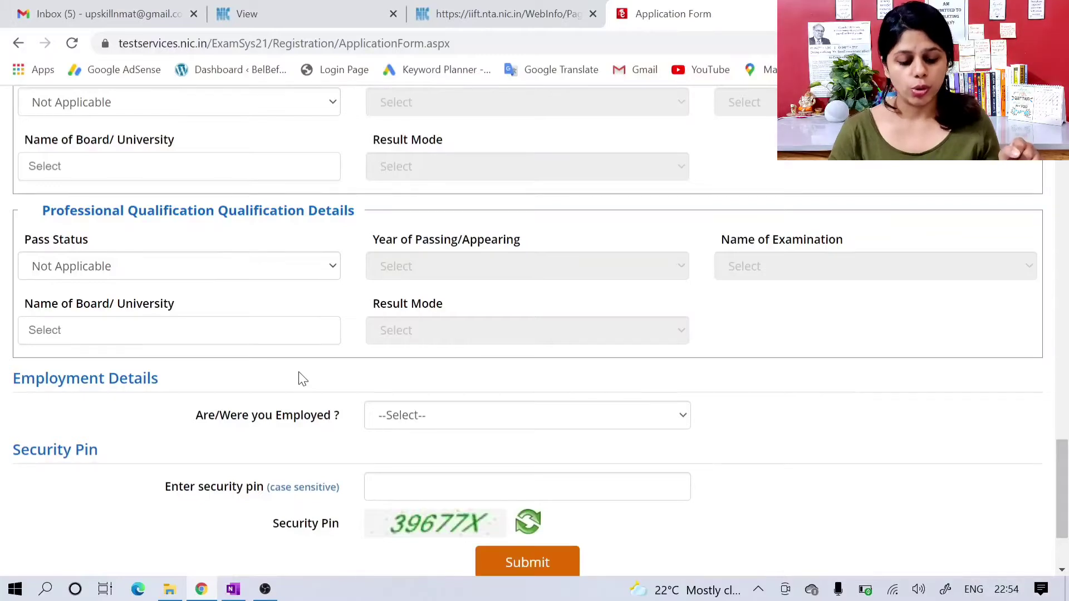
Step: Set the employment status to Currently Eployed/Were Employed and enter Youtube as the organization in the first employment row
{"action": "scroll", "coordinate": [303, 378], "scroll_direction": "down", "scroll_amount": 1}
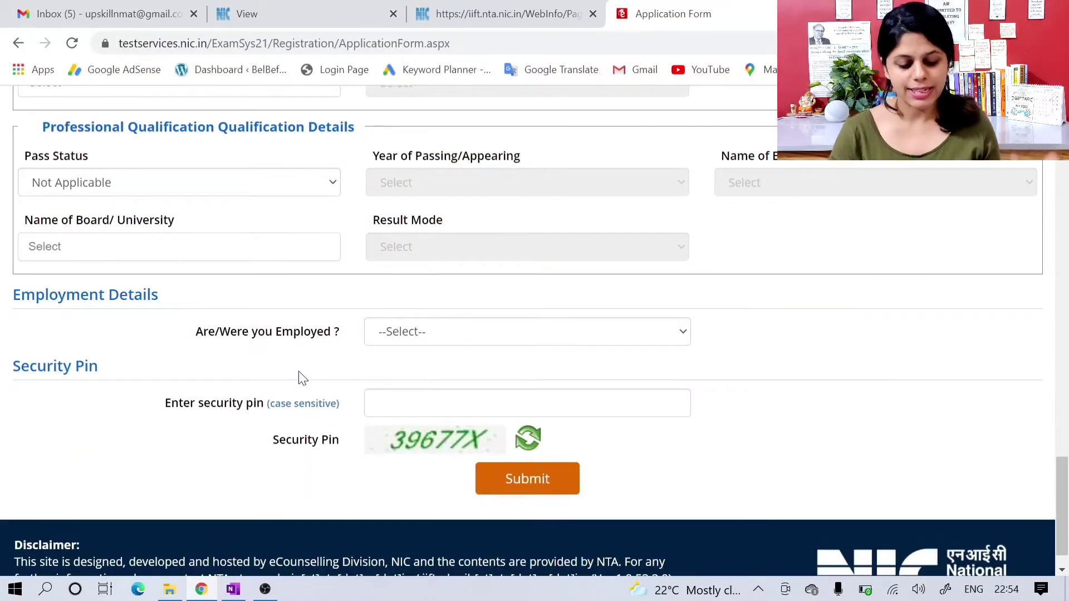
{"action": "left_click", "coordinate": [418, 340]}
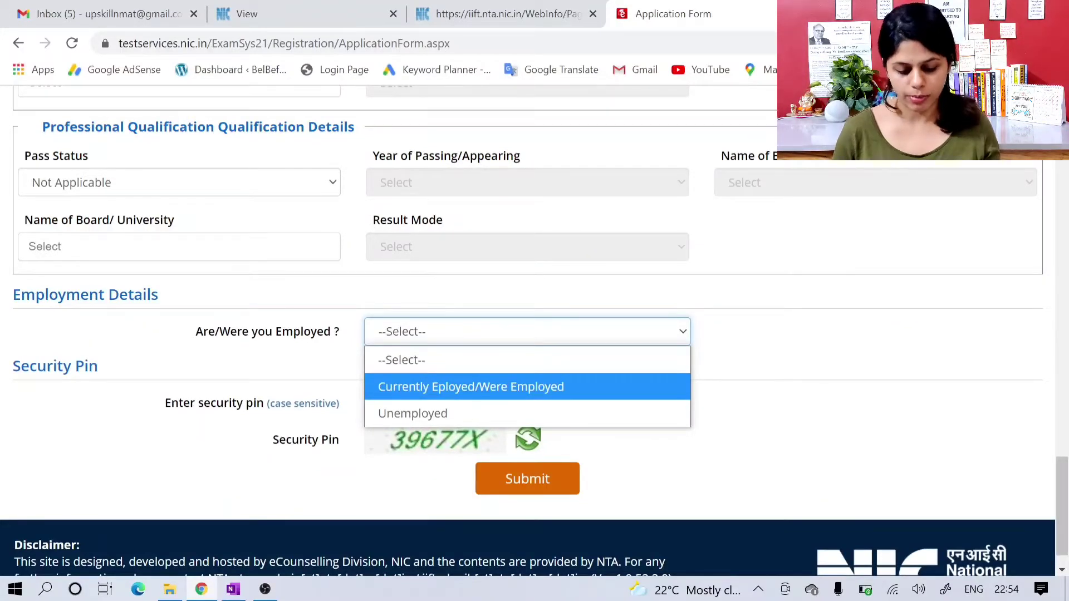
{"action": "left_click", "coordinate": [437, 387]}
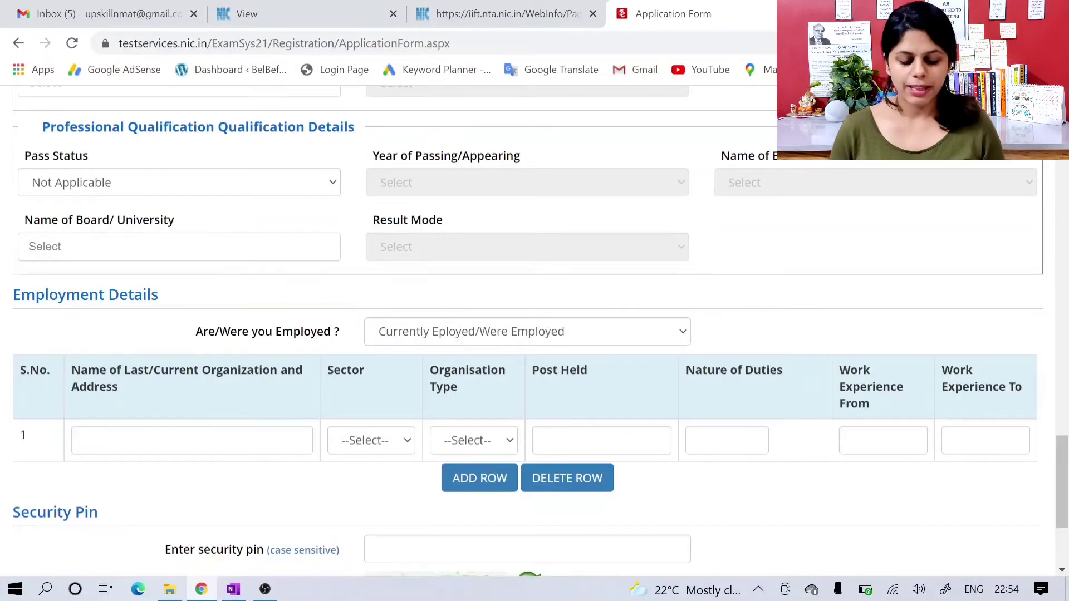
{"action": "scroll", "coordinate": [437, 388], "scroll_direction": "down", "scroll_amount": 1}
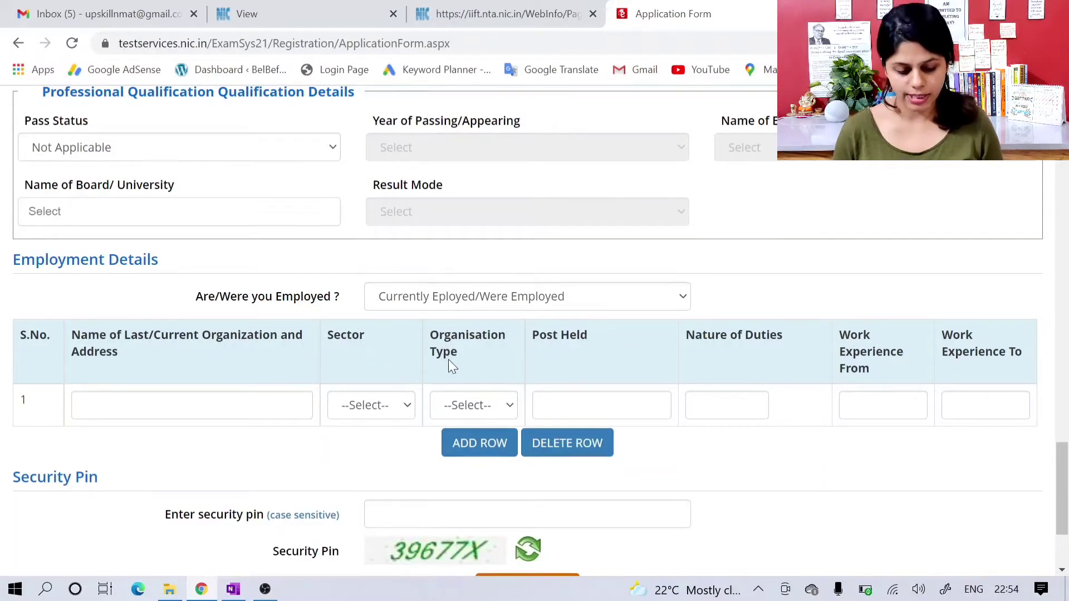
{"action": "left_click", "coordinate": [192, 405]}
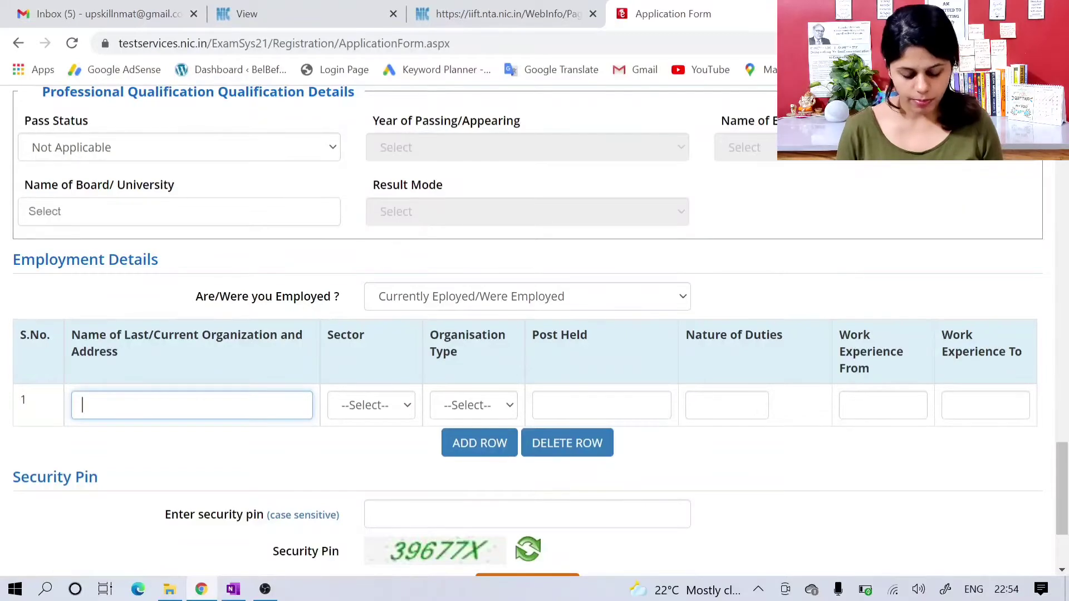
{"action": "type", "text": "Youtube"}
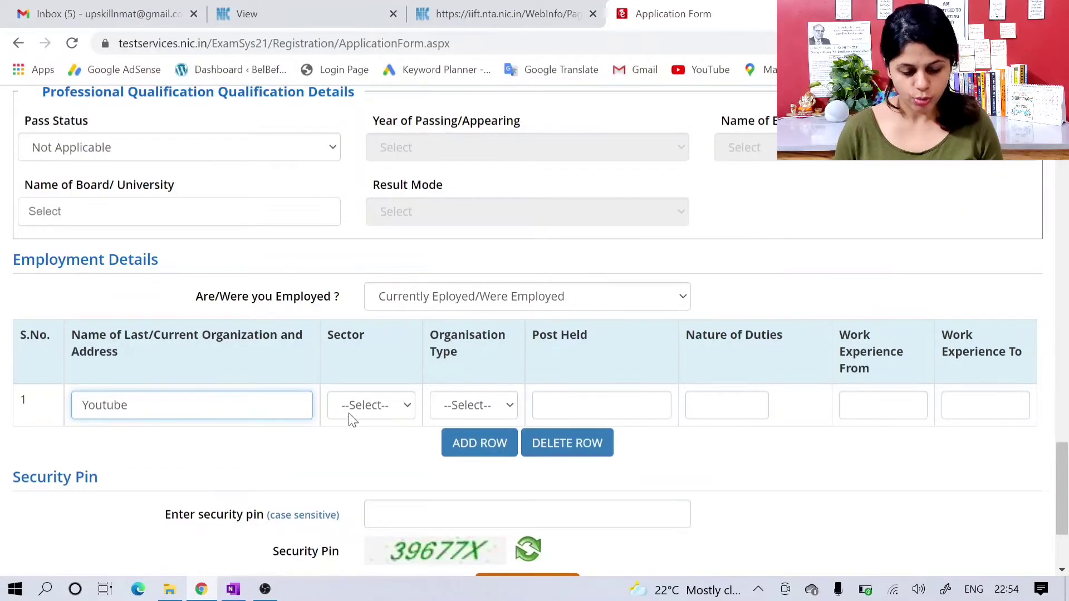
Step: Set the Youtube employment row's sector to Education and its organisation type to Registered Private Limited Company
{"action": "left_click", "coordinate": [383, 415]}
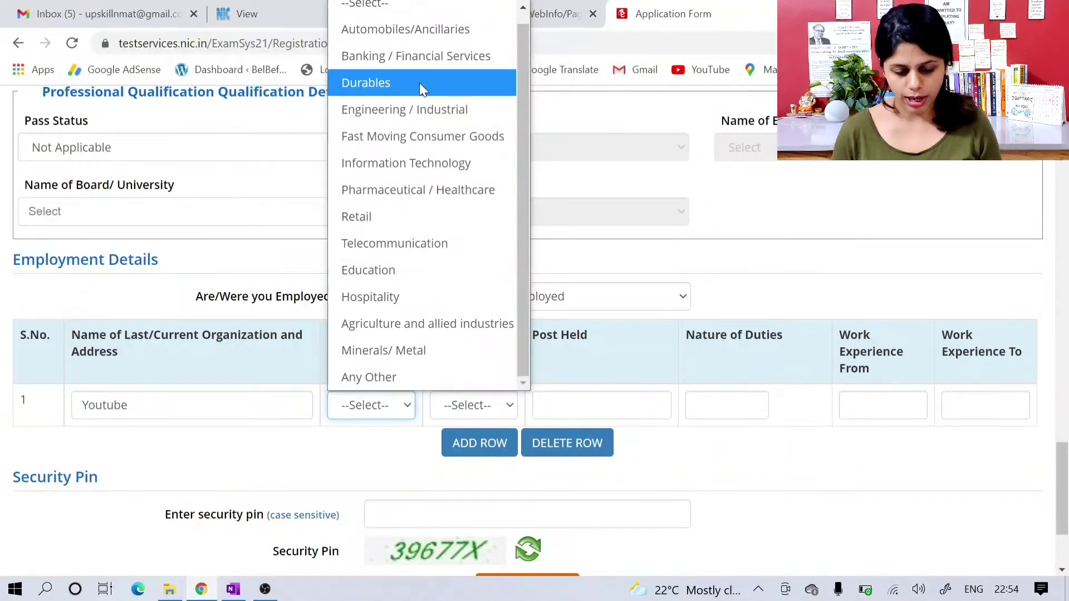
{"action": "left_click", "coordinate": [417, 266]}
{"action": "left_click", "coordinate": [471, 406]}
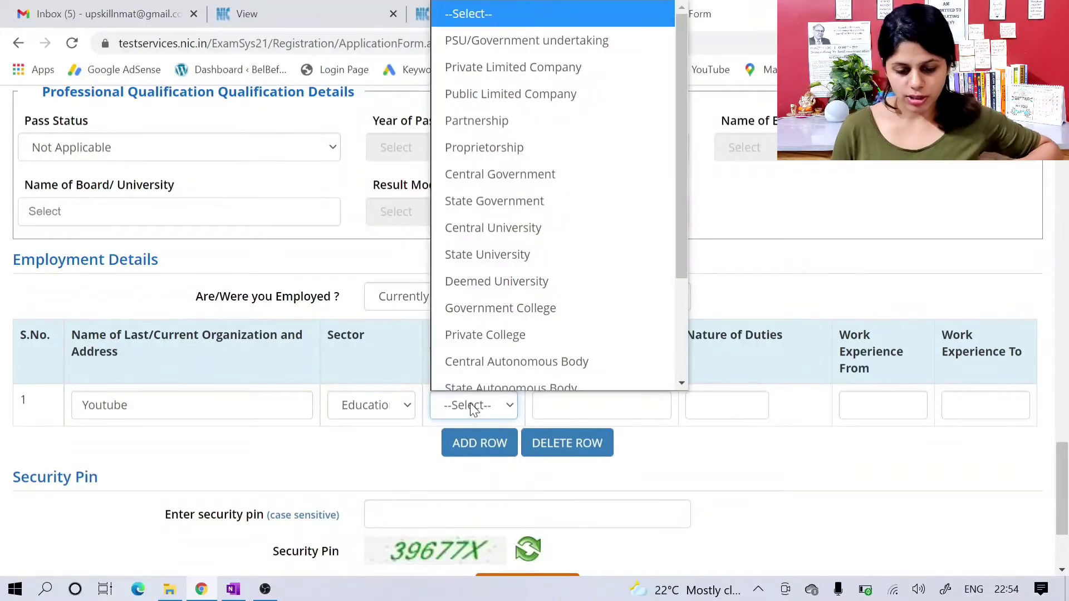
{"action": "scroll", "coordinate": [517, 332], "scroll_direction": "down", "scroll_amount": 3}
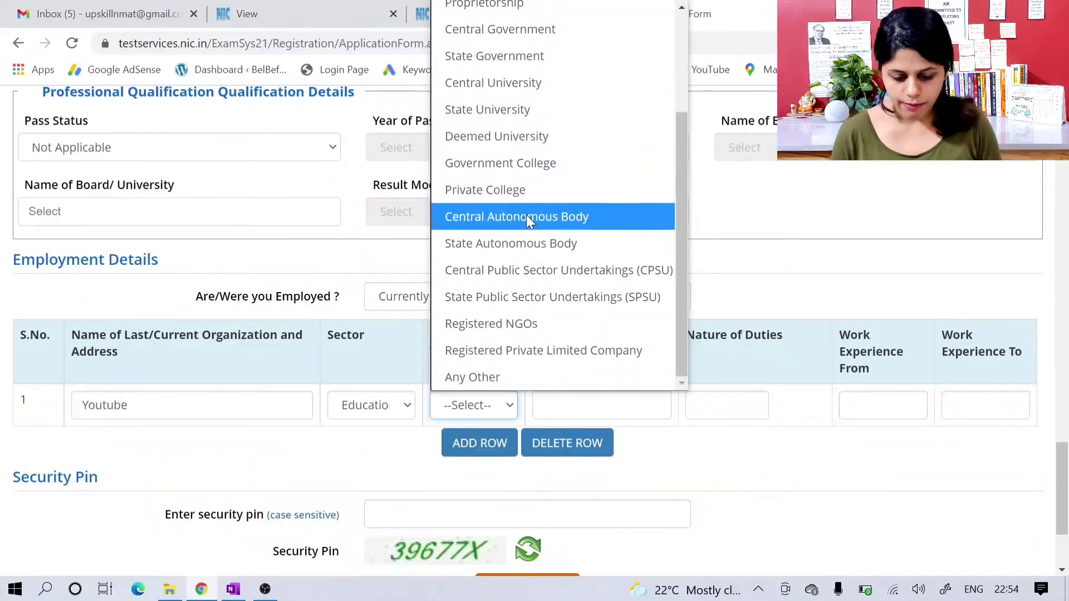
{"action": "left_click", "coordinate": [532, 350]}
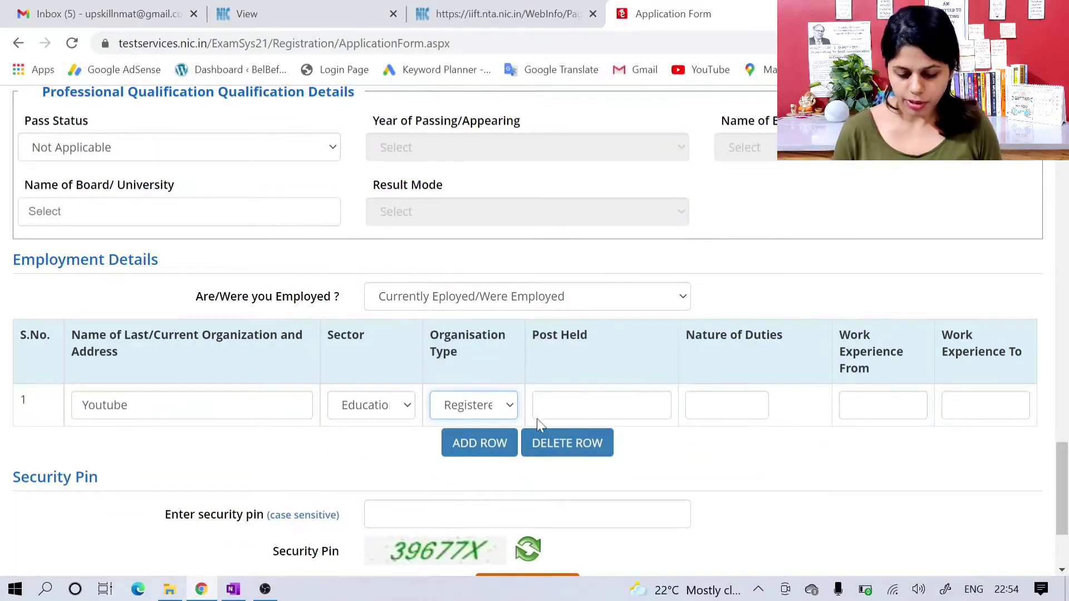
Step: Enter Youtuber as the post held and Video making as the nature of duties in the employment row
{"action": "left_click", "coordinate": [582, 405]}
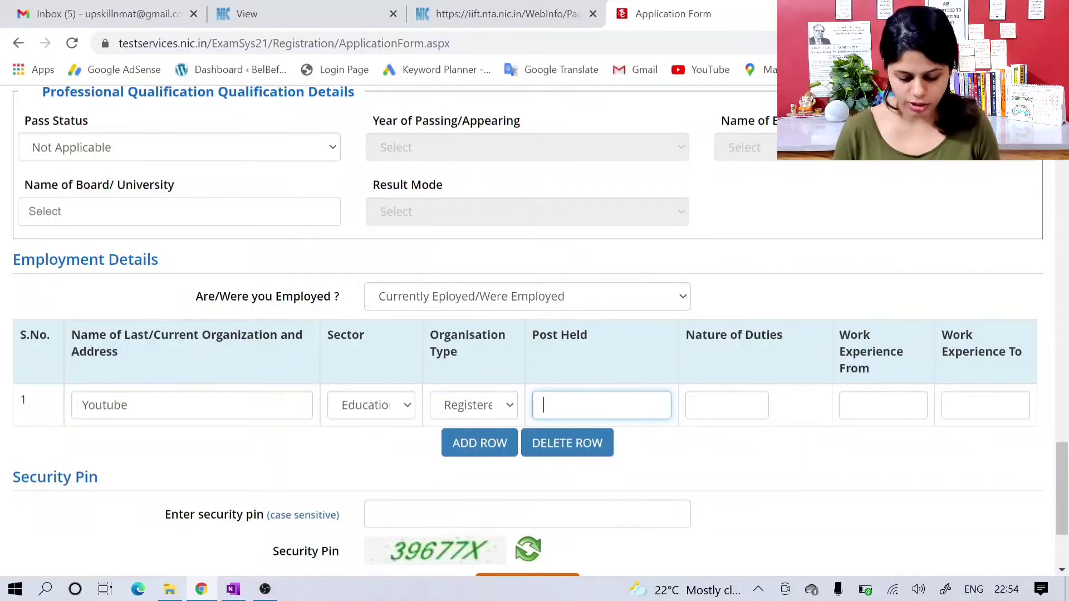
{"action": "type", "text": "Youtuber"}
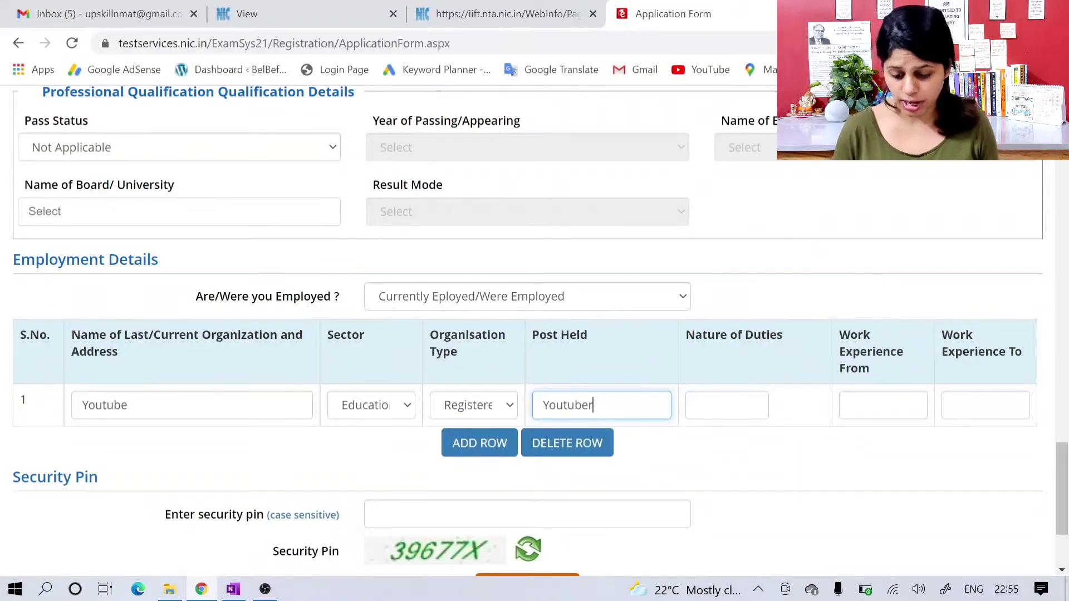
{"action": "key", "text": "Tab"}
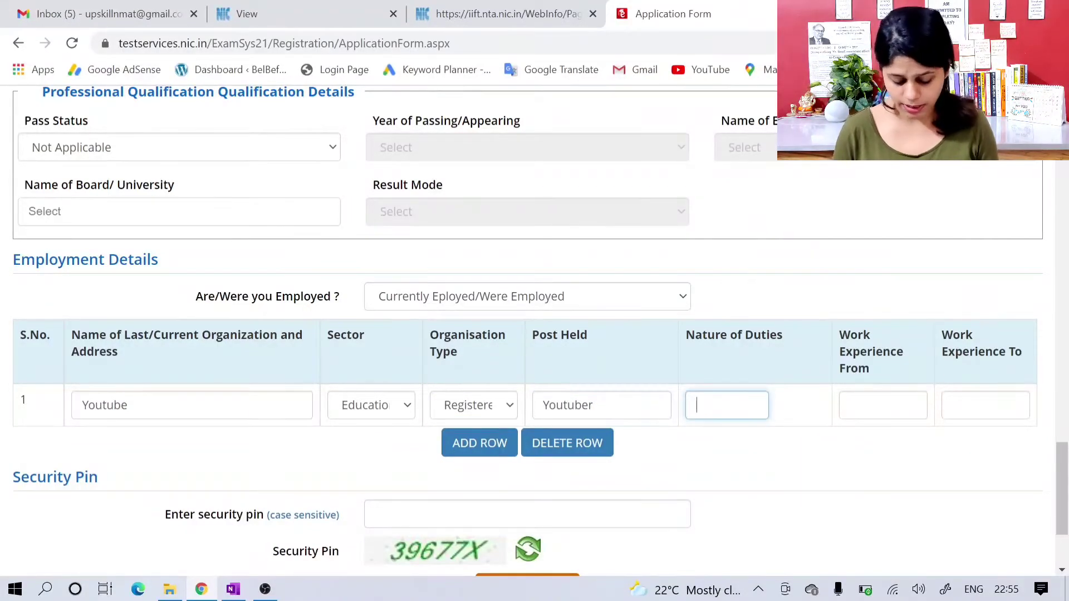
{"action": "type", "text": "Vide"}
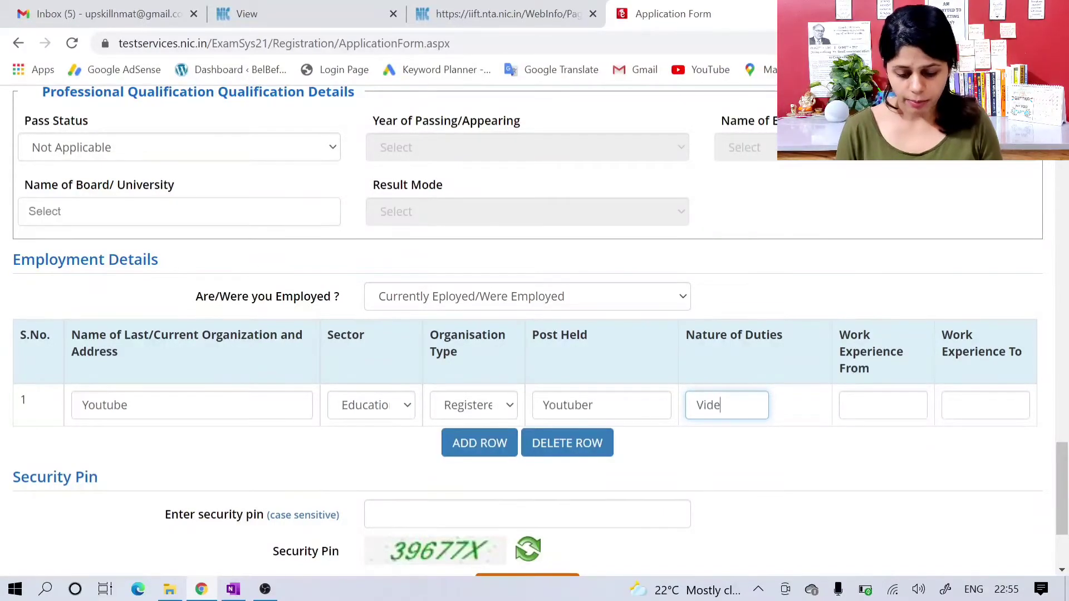
{"action": "type", "text": "o making"}
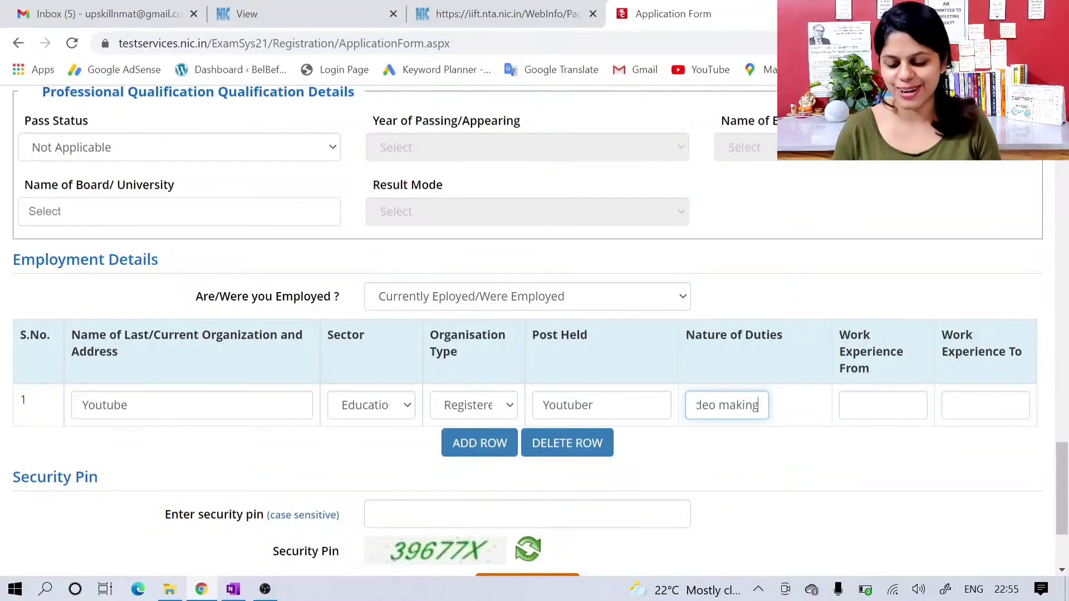
Step: Set the work experience period in the employment row from 01/09/2021 to 30/09/2021
{"action": "left_click", "coordinate": [883, 405]}
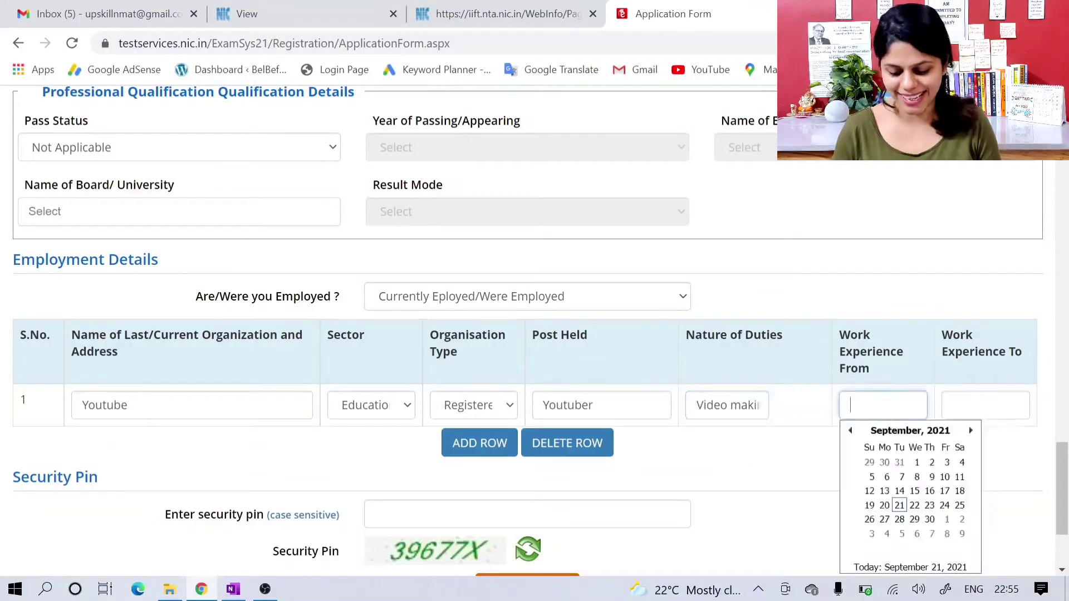
{"action": "left_click", "coordinate": [916, 463]}
{"action": "left_click", "coordinate": [983, 405]}
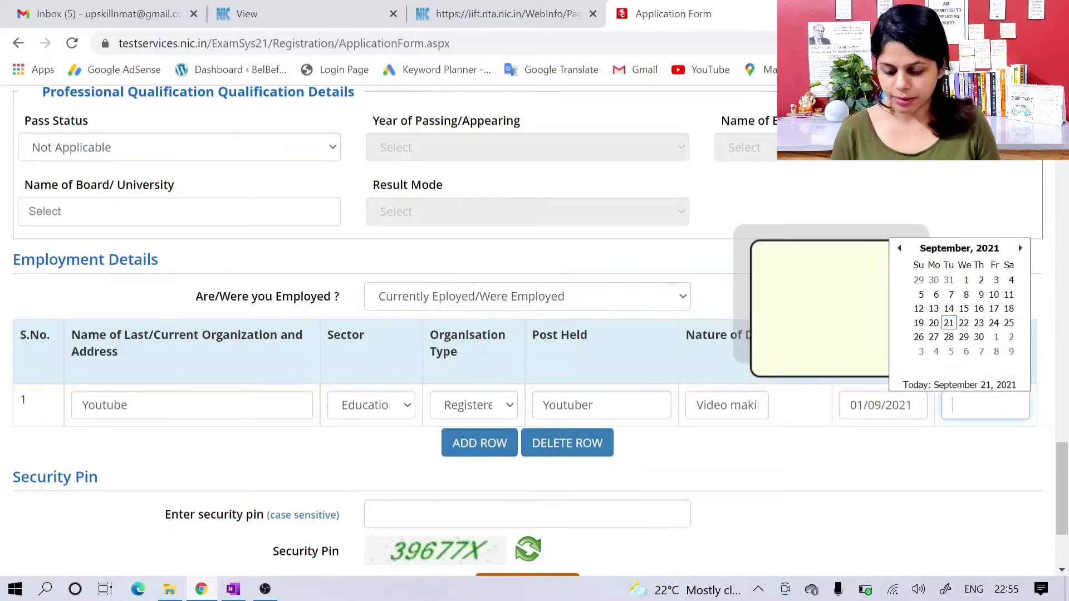
{"action": "left_click", "coordinate": [978, 336]}
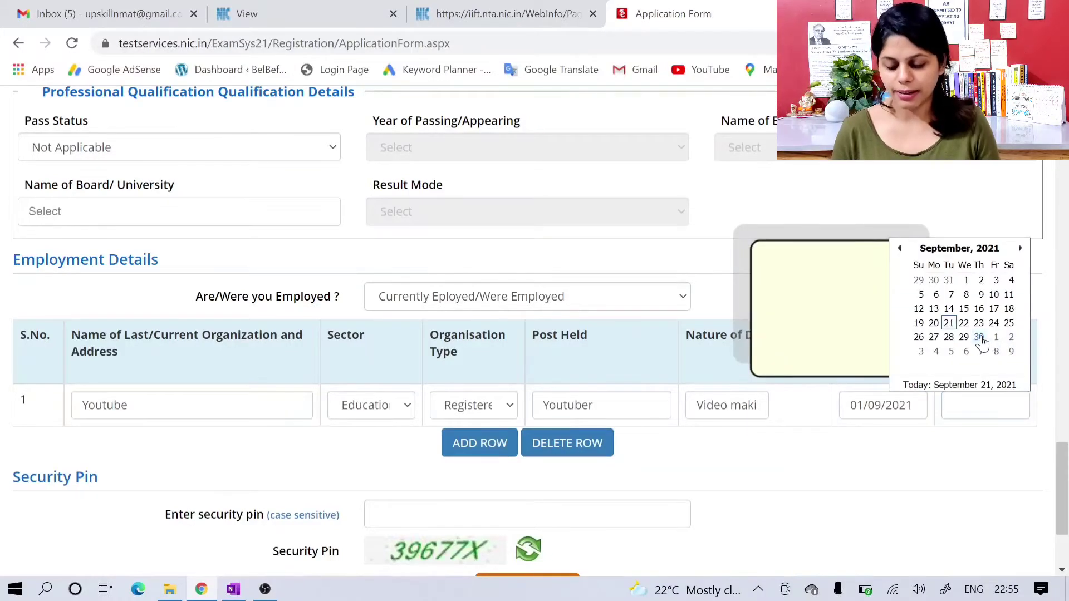
{"action": "left_click", "coordinate": [897, 475]}
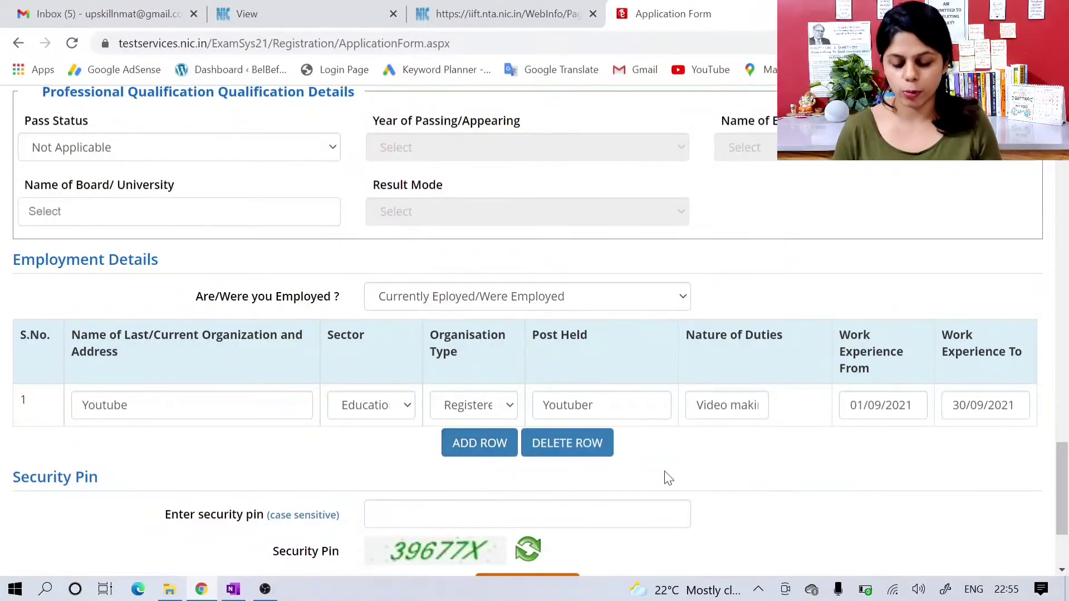
Step: Enter the displayed security pin and try to submit the application form
{"action": "scroll", "coordinate": [678, 473], "scroll_direction": "down", "scroll_amount": 1}
{"action": "scroll", "coordinate": [681, 479], "scroll_direction": "down", "scroll_amount": 1}
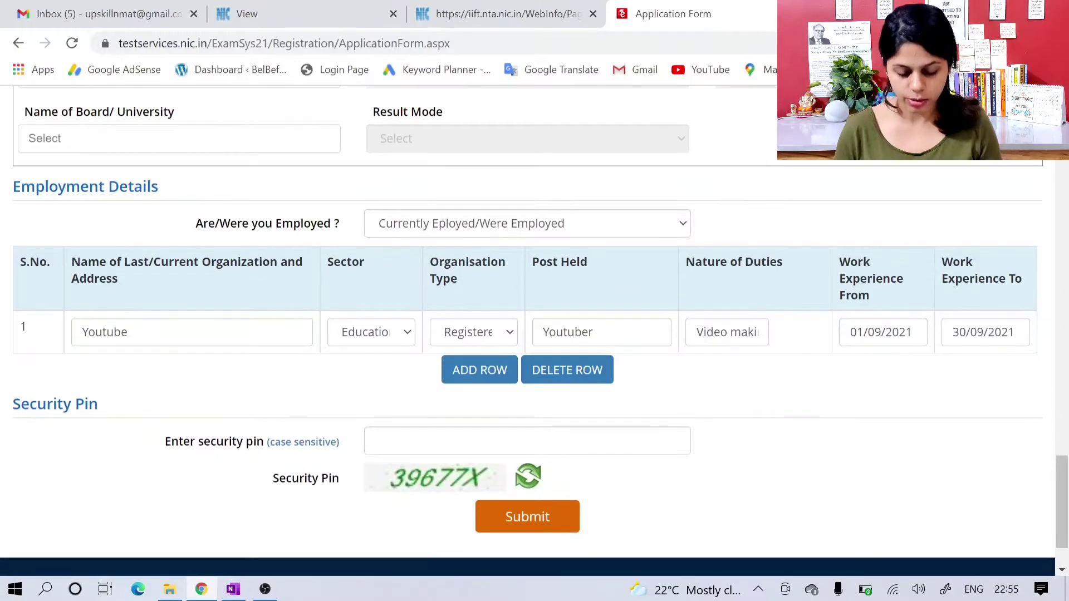
{"action": "left_click", "coordinate": [376, 441]}
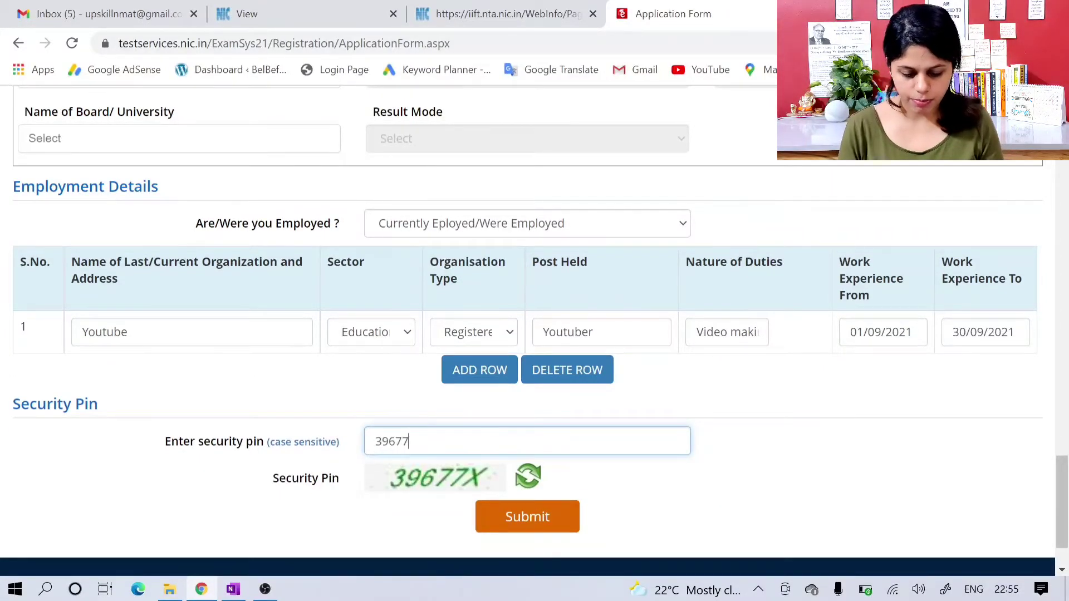
{"action": "left_click", "coordinate": [548, 515]}
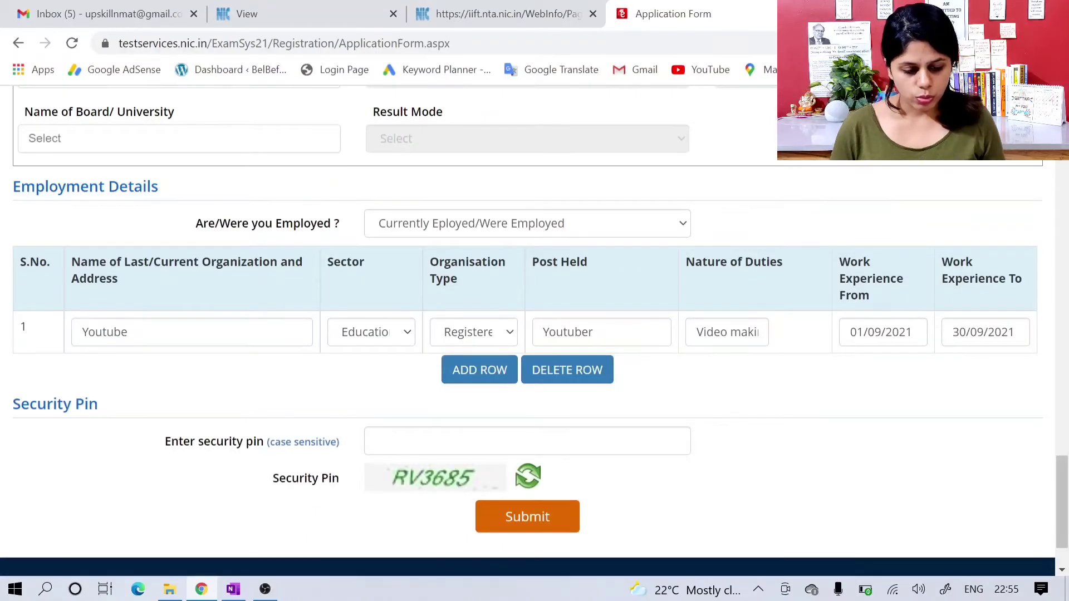
Step: Answer No to the PwD benchmark disability question in the personal details
{"action": "scroll", "coordinate": [663, 450], "scroll_direction": "up", "scroll_amount": 1}
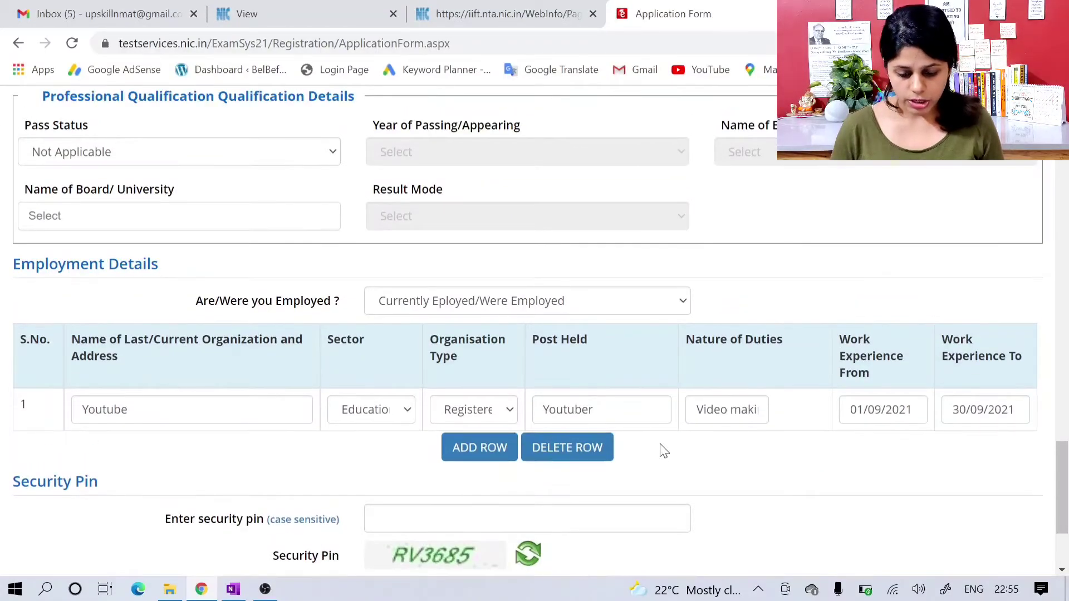
{"action": "scroll", "coordinate": [663, 450], "scroll_direction": "up", "scroll_amount": 20}
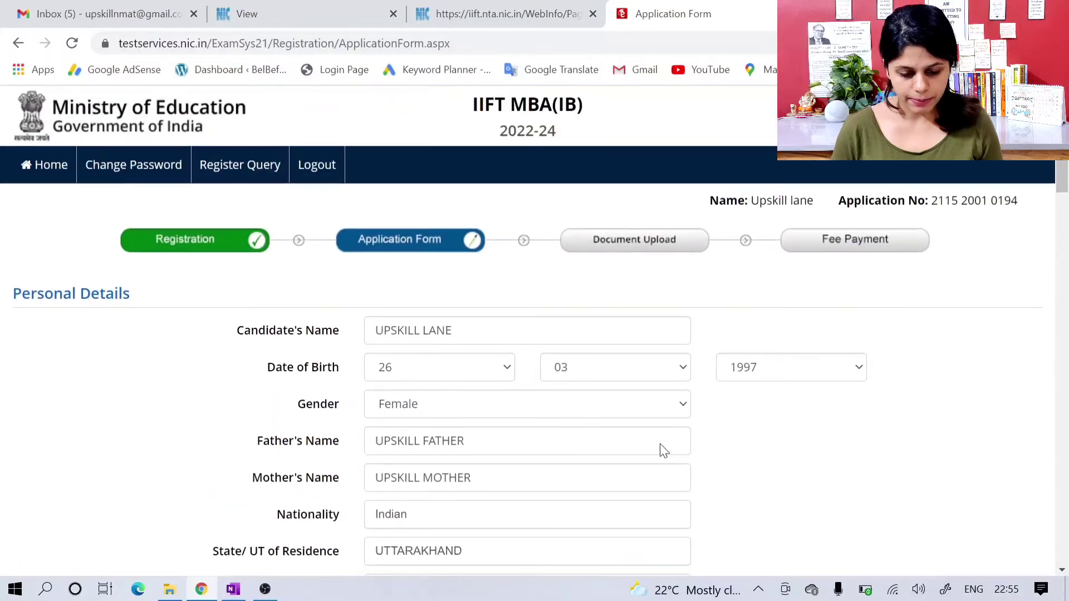
{"action": "scroll", "coordinate": [662, 450], "scroll_direction": "down", "scroll_amount": 5}
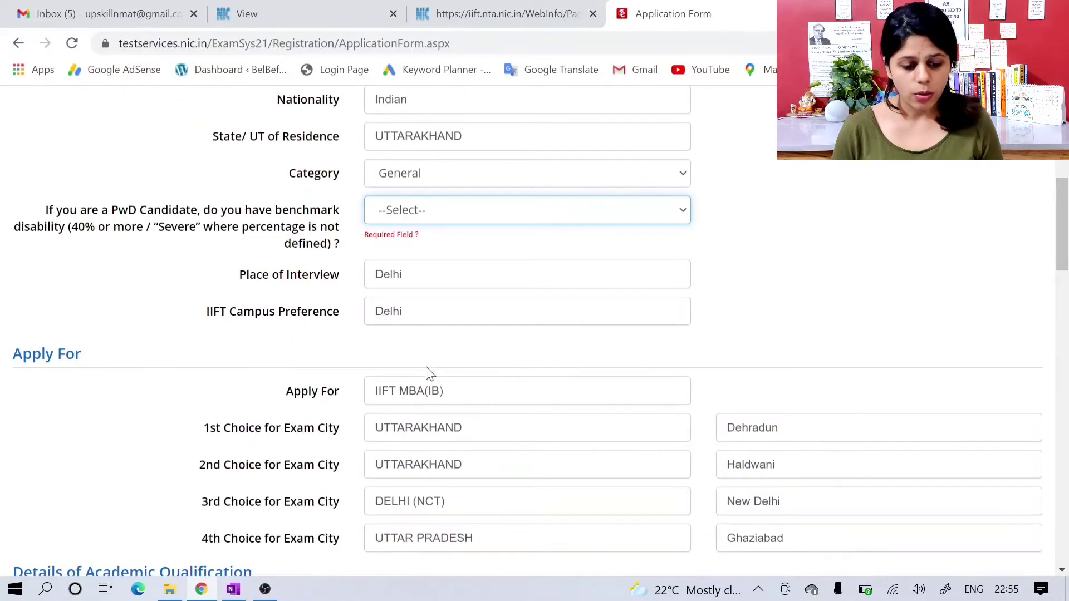
{"action": "left_click", "coordinate": [462, 218]}
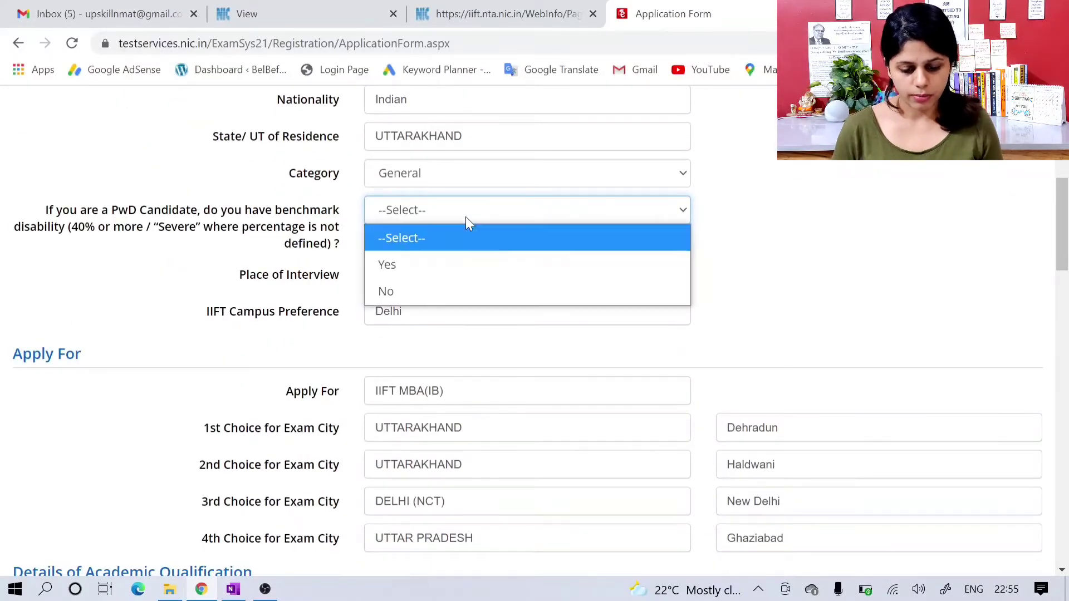
{"action": "left_click", "coordinate": [465, 289]}
{"action": "scroll", "coordinate": [467, 285], "scroll_direction": "down", "scroll_amount": 15}
{"action": "scroll", "coordinate": [466, 285], "scroll_direction": "up", "scroll_amount": 10}
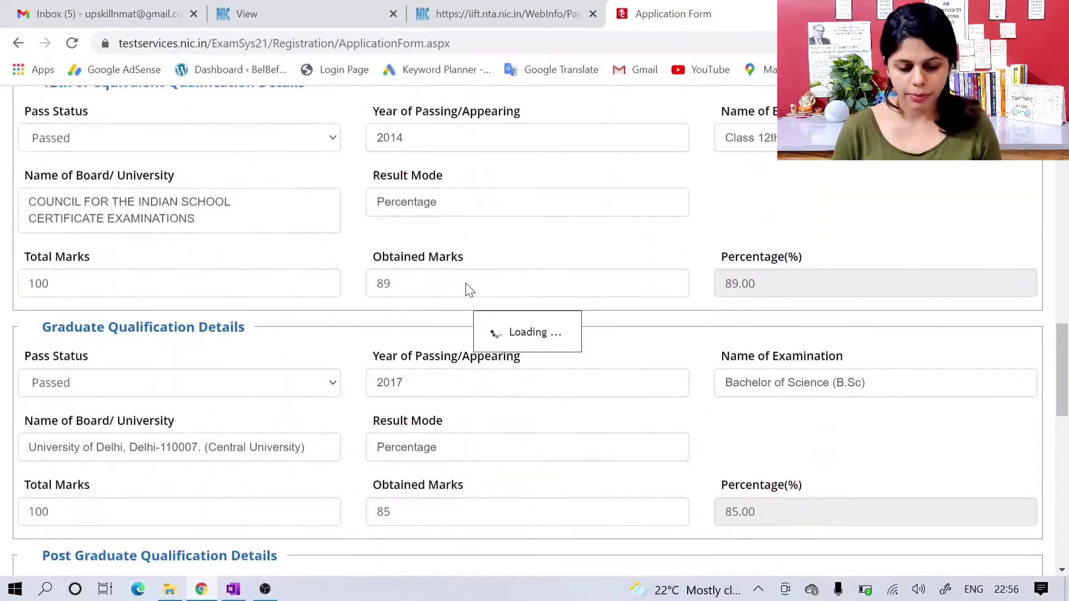
{"action": "scroll", "coordinate": [467, 289], "scroll_direction": "up", "scroll_amount": 10}
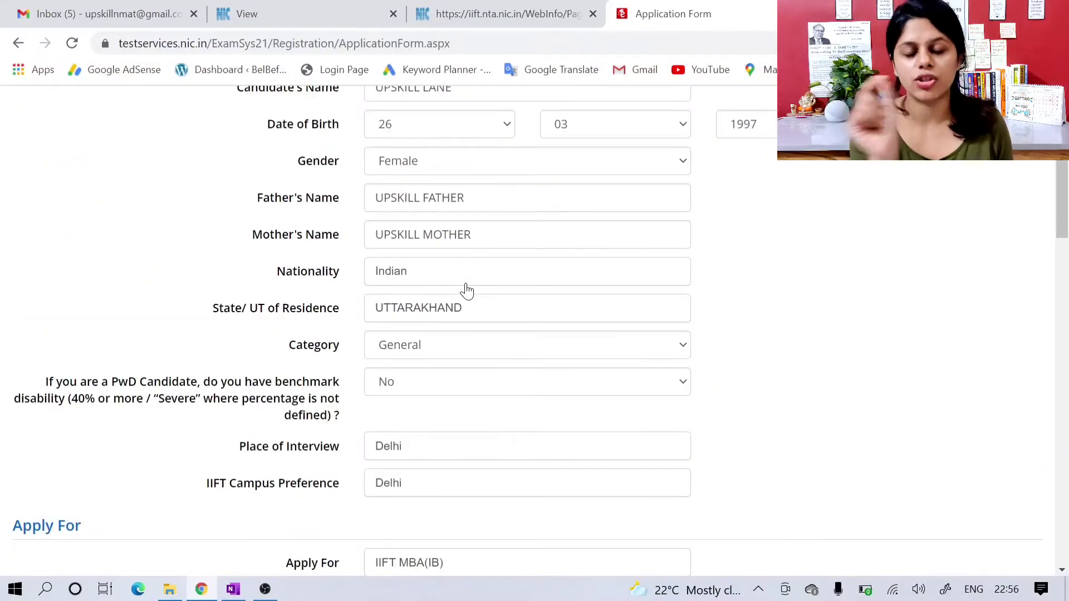
{"action": "scroll", "coordinate": [466, 289], "scroll_direction": "down", "scroll_amount": 20}
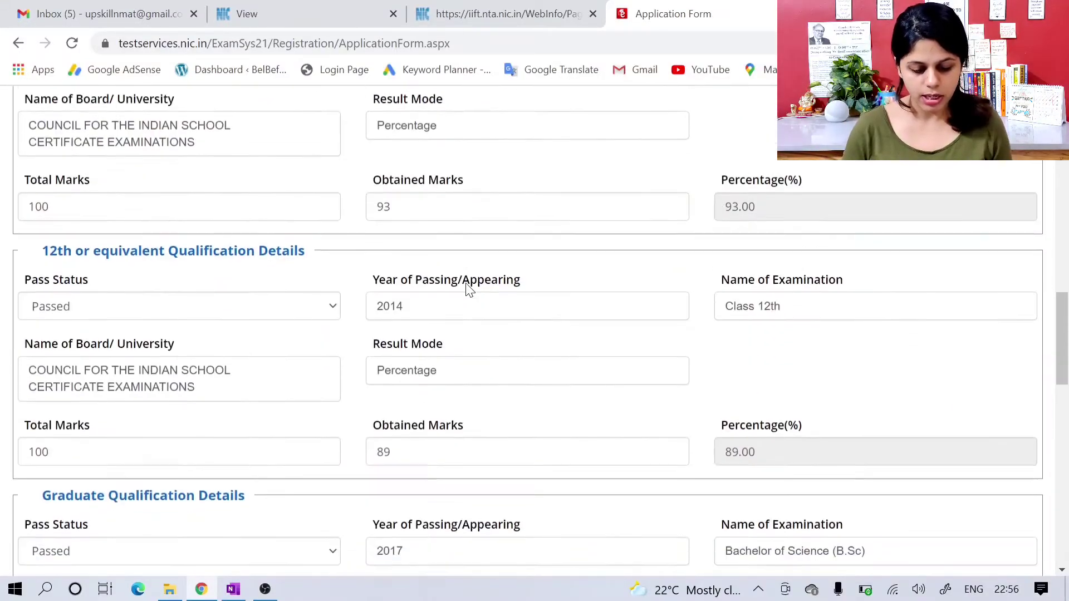
Step: Enter the displayed security pin, submit the application form for review and dismiss the review notice
{"action": "scroll", "coordinate": [466, 288], "scroll_direction": "down", "scroll_amount": 5}
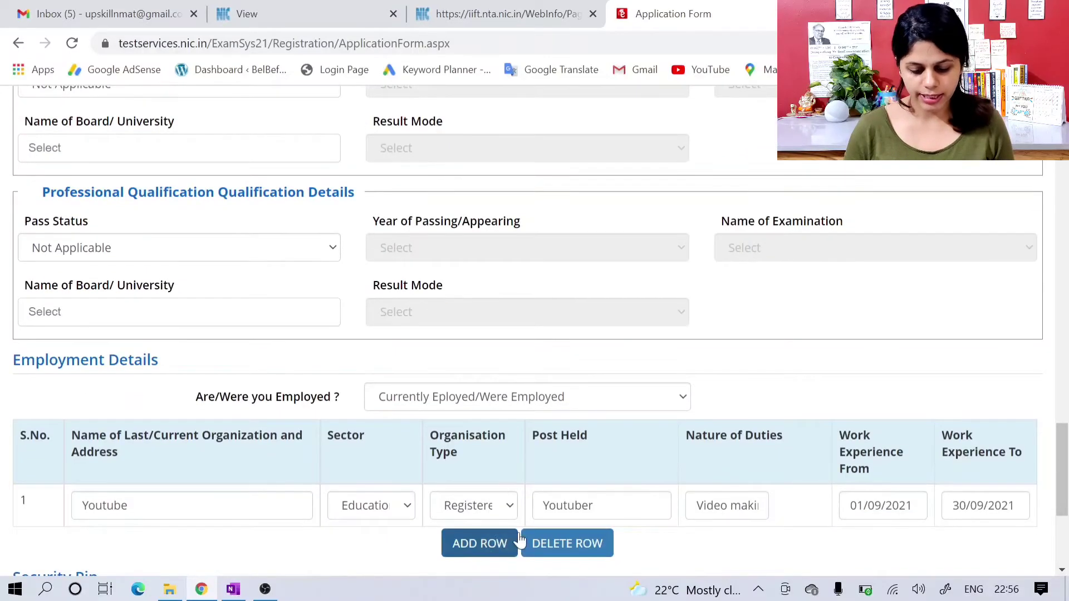
{"action": "scroll", "coordinate": [479, 498], "scroll_direction": "down", "scroll_amount": 5}
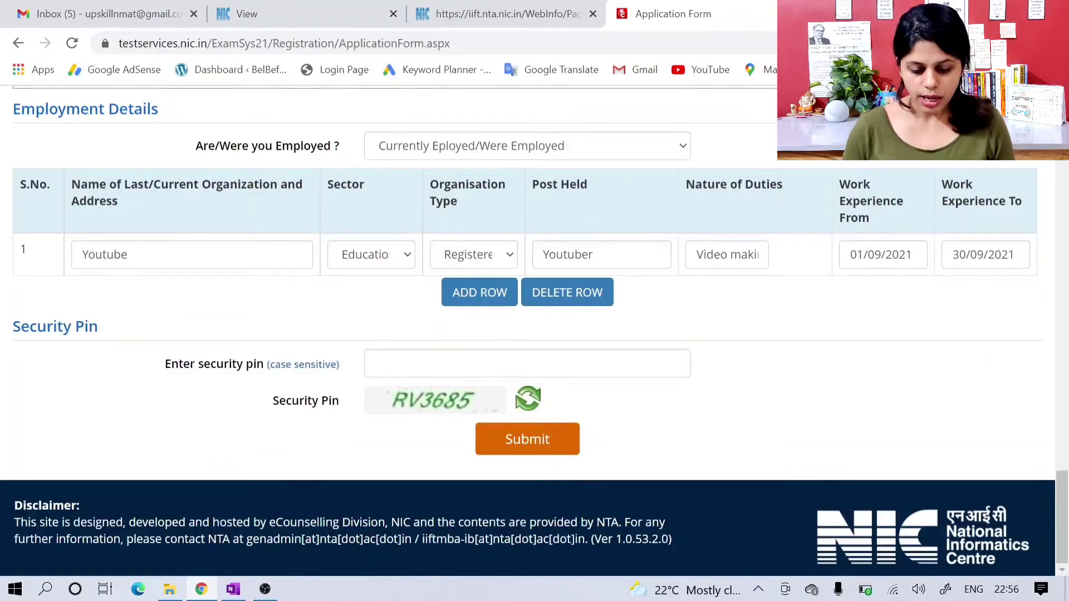
{"action": "left_click", "coordinate": [528, 365]}
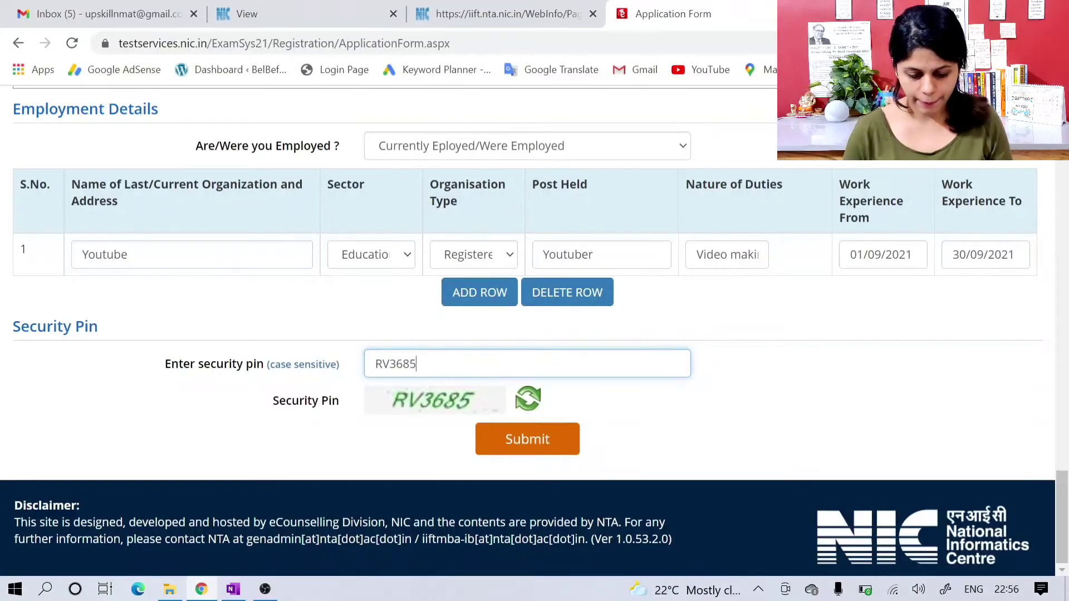
{"action": "left_click", "coordinate": [526, 443]}
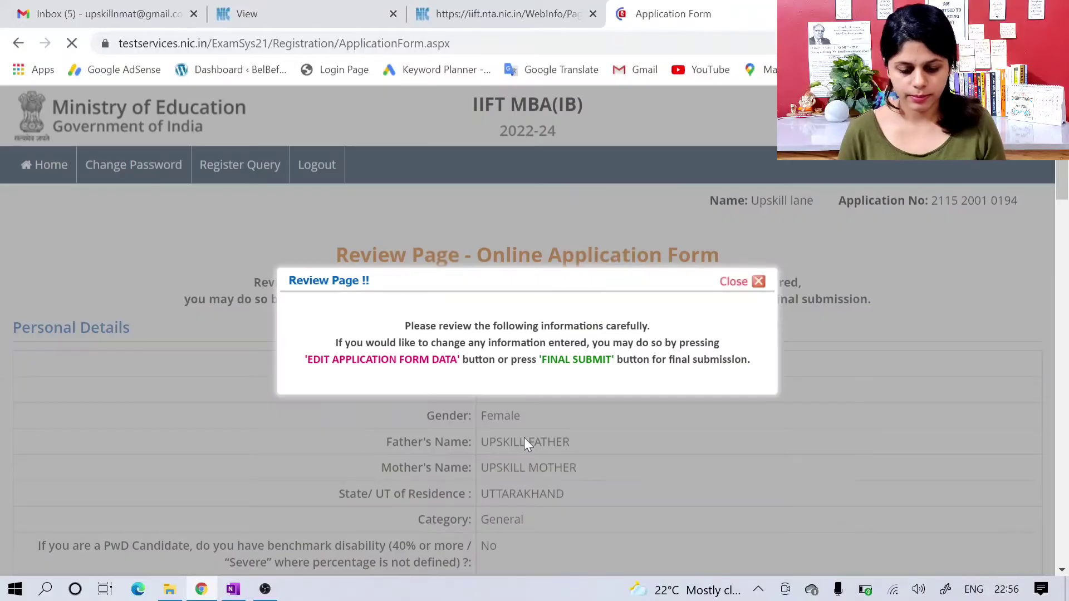
{"action": "mouse_move", "coordinate": [552, 426]}
{"action": "left_mouse_down"}
{"action": "mouse_move", "coordinate": [558, 433]}
{"action": "mouse_move", "coordinate": [569, 414]}
{"action": "left_mouse_up"}
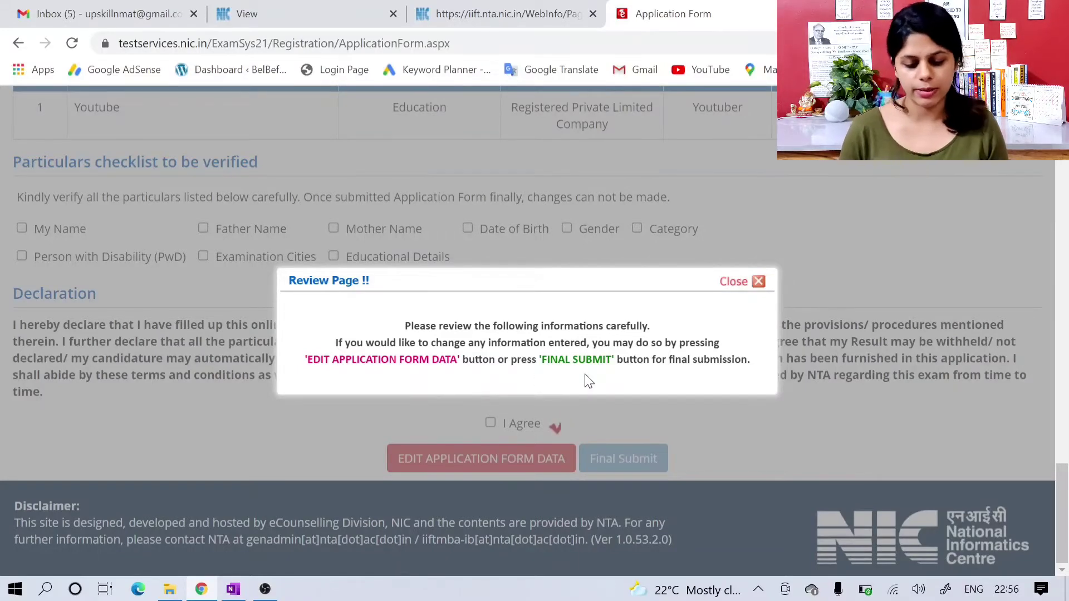
{"action": "left_click", "coordinate": [756, 282]}
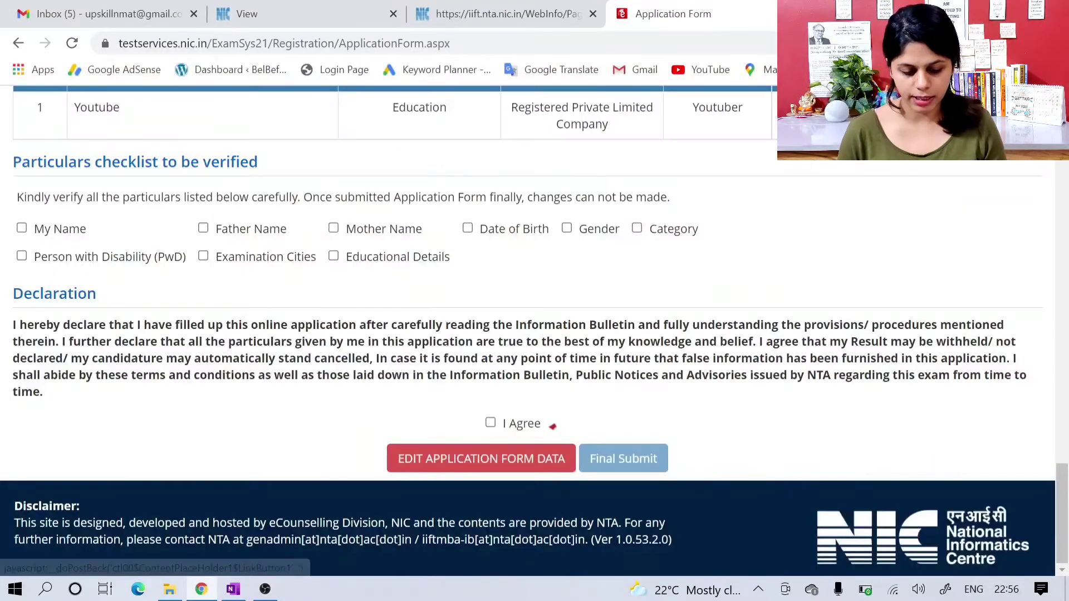
Step: Mark all particulars in the verification checklist as verified, from My Name through Category, Person with Disability (PwD), Examination Cities and Educational Details
{"action": "scroll", "coordinate": [113, 304], "scroll_direction": "up", "scroll_amount": 1}
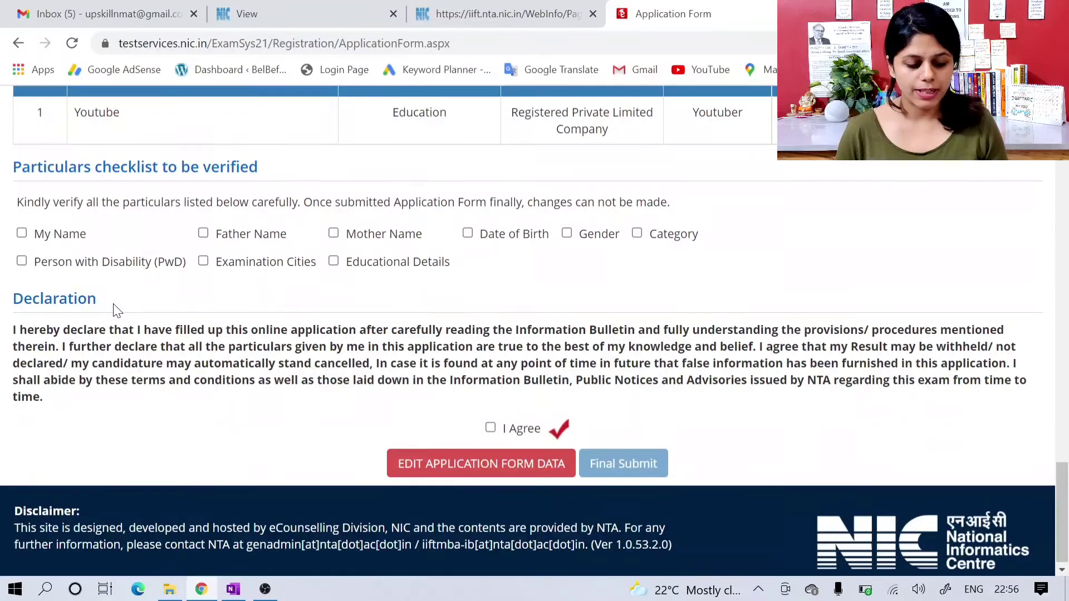
{"action": "left_click", "coordinate": [23, 234]}
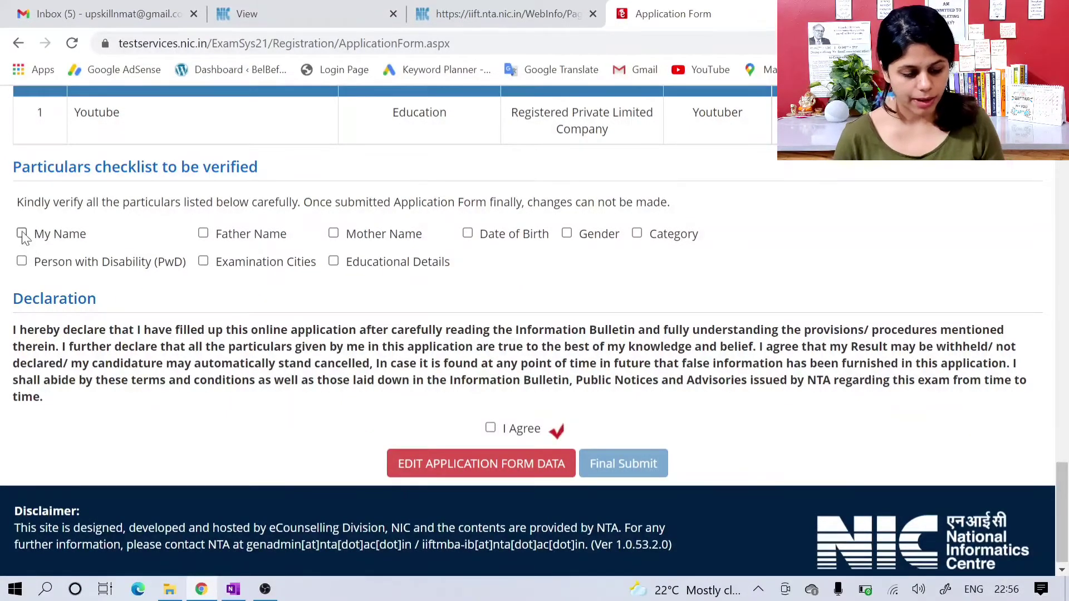
{"action": "left_click", "coordinate": [204, 234]}
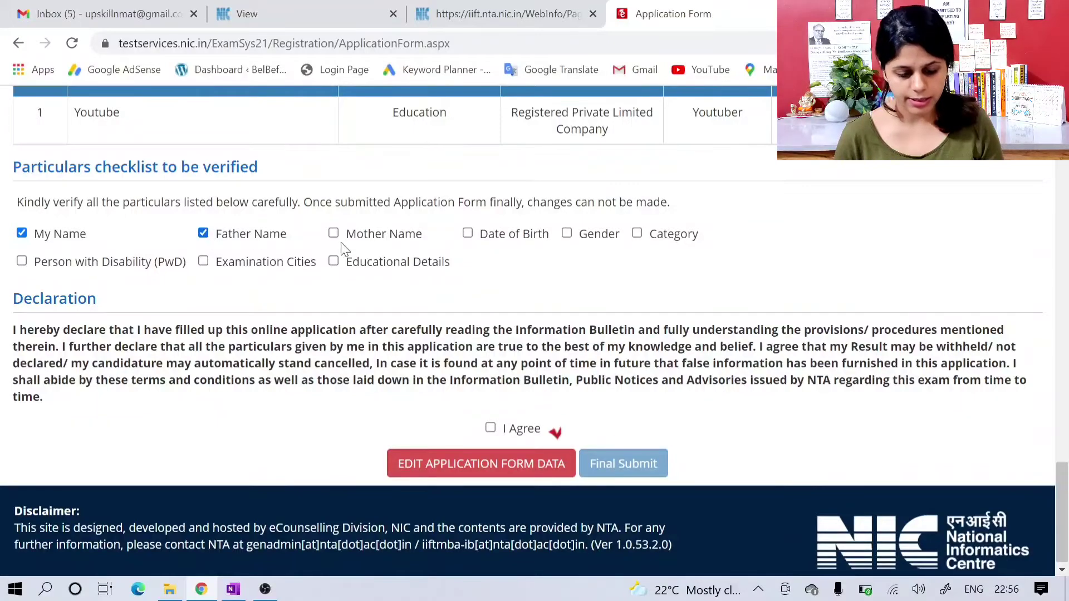
{"action": "left_click", "coordinate": [371, 236]}
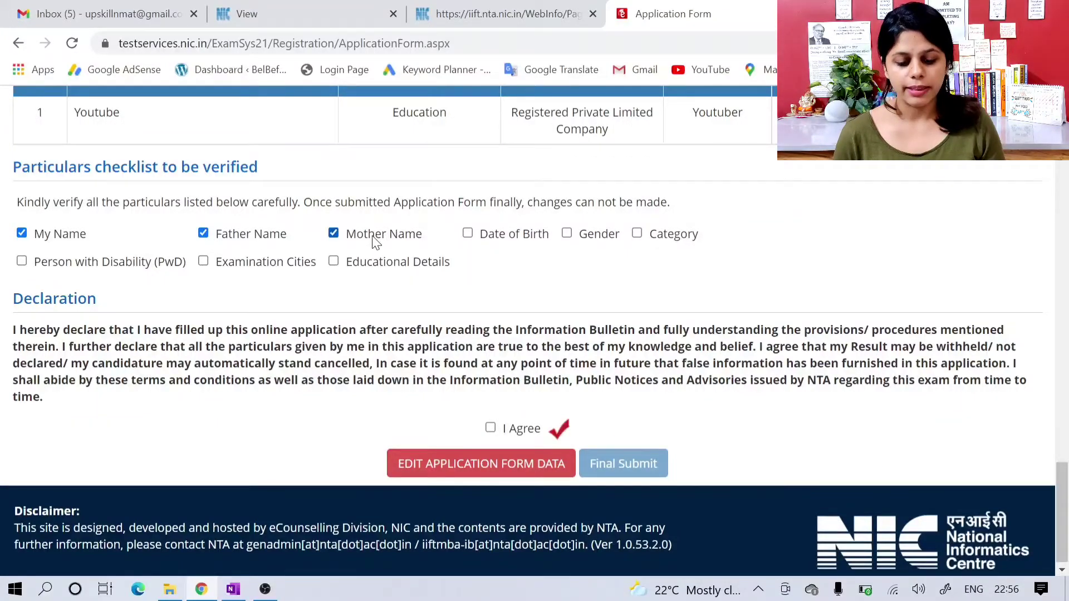
{"action": "left_click", "coordinate": [495, 237]}
{"action": "left_click", "coordinate": [566, 234]}
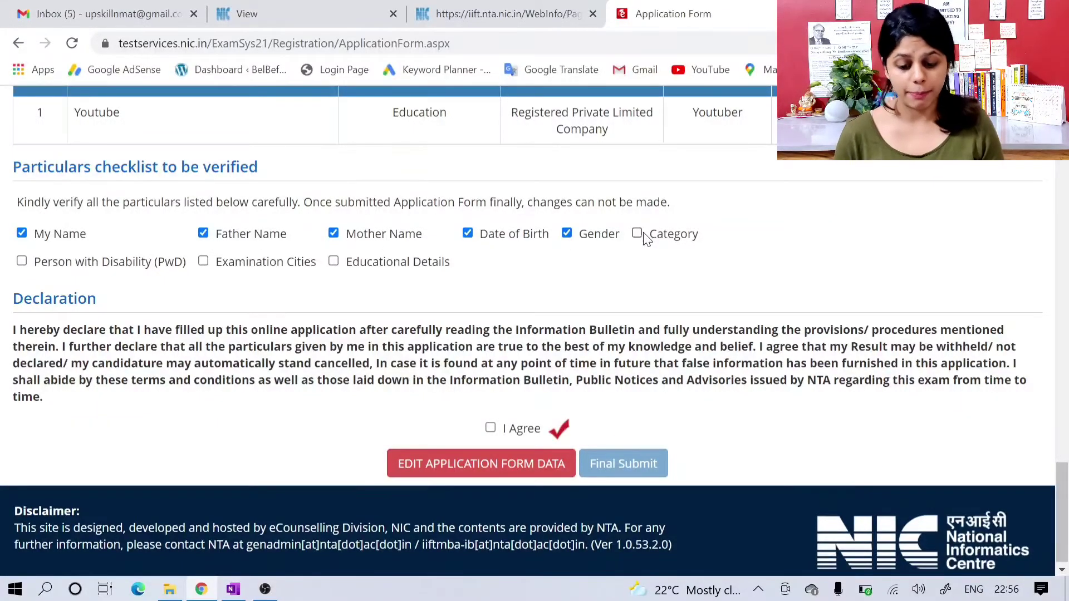
{"action": "left_click", "coordinate": [639, 234]}
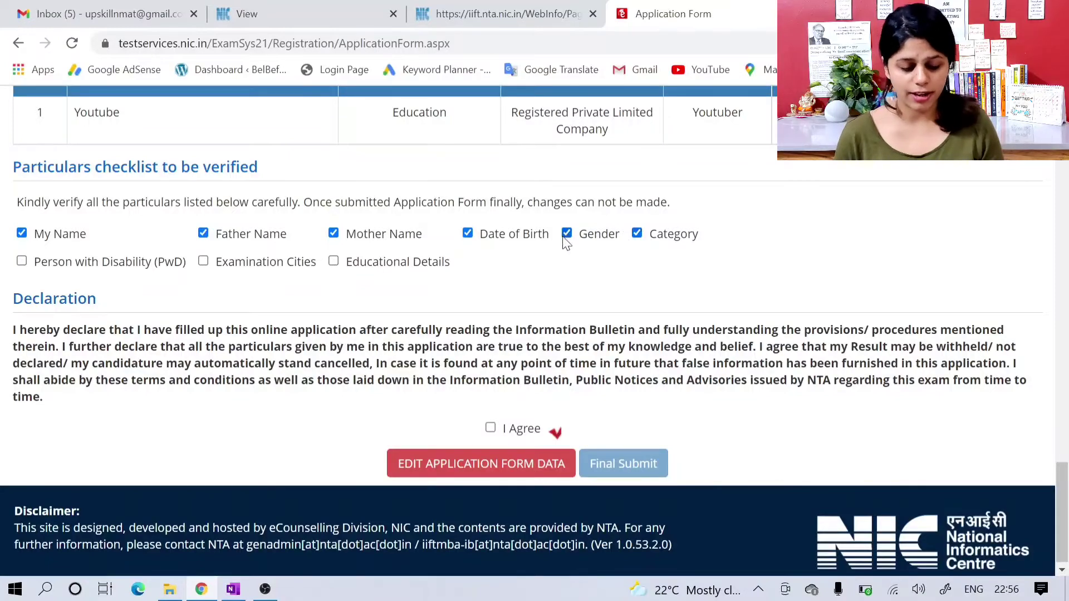
{"action": "left_click", "coordinate": [136, 269]}
{"action": "left_click", "coordinate": [223, 269]}
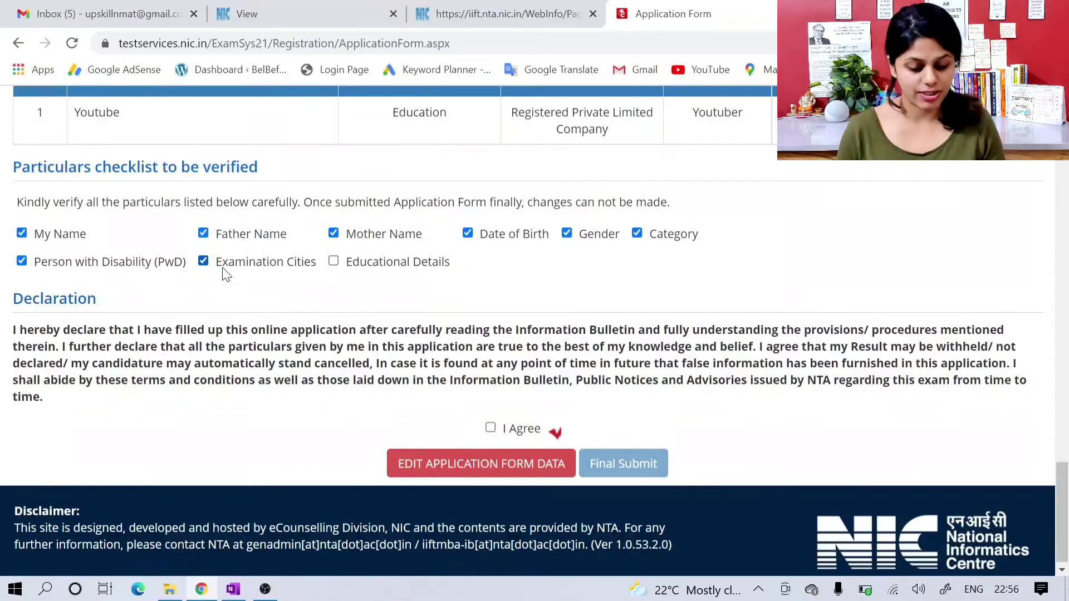
{"action": "left_click", "coordinate": [377, 265]}
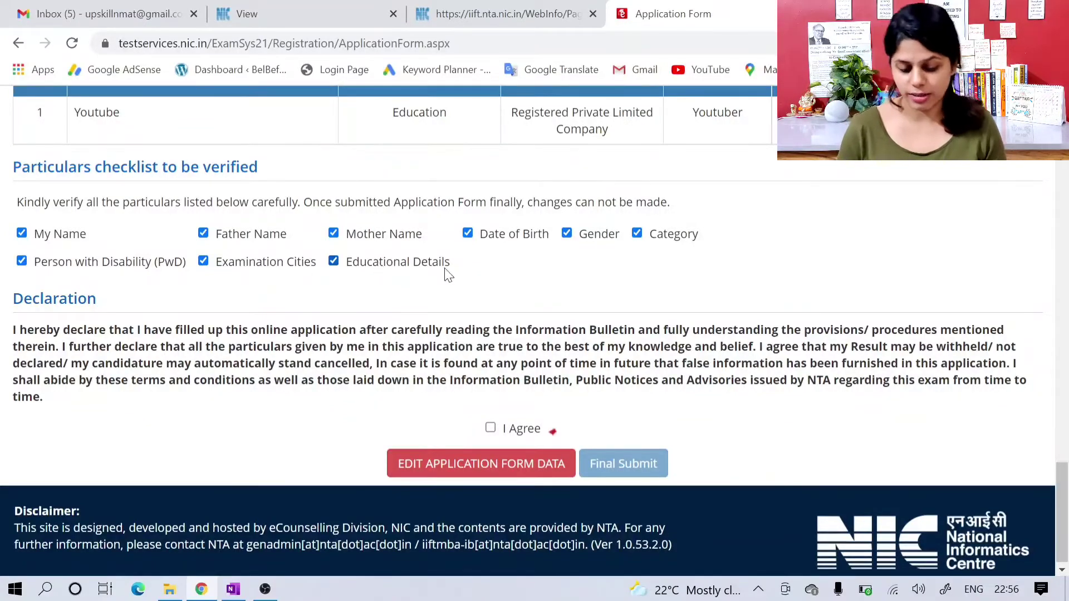
Step: Agree to the declaration and finally submit the application form, confirming the submission
{"action": "left_click", "coordinate": [490, 428]}
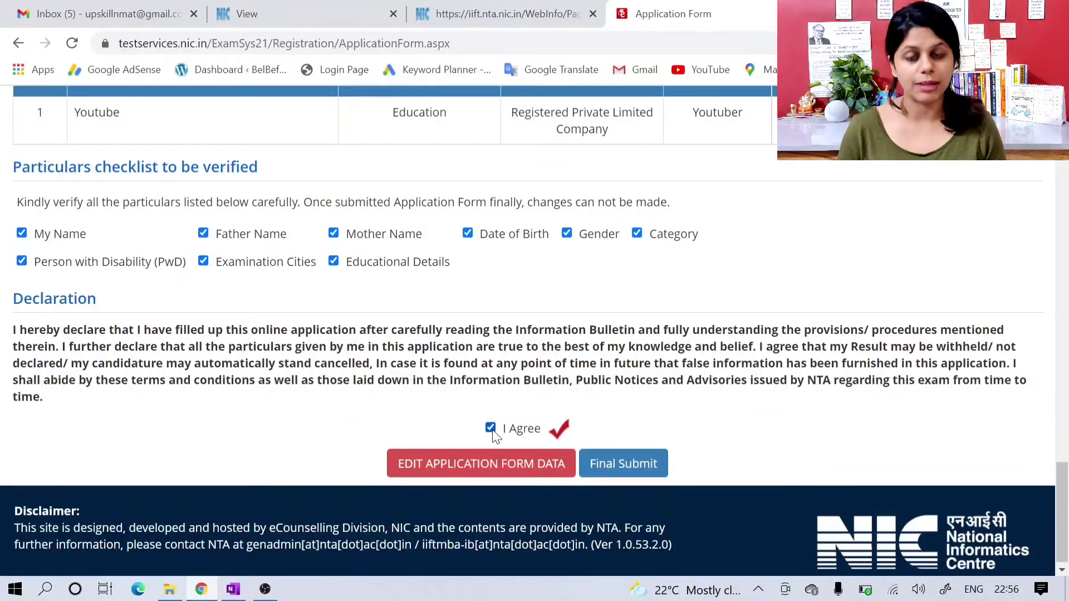
{"action": "left_click", "coordinate": [639, 468]}
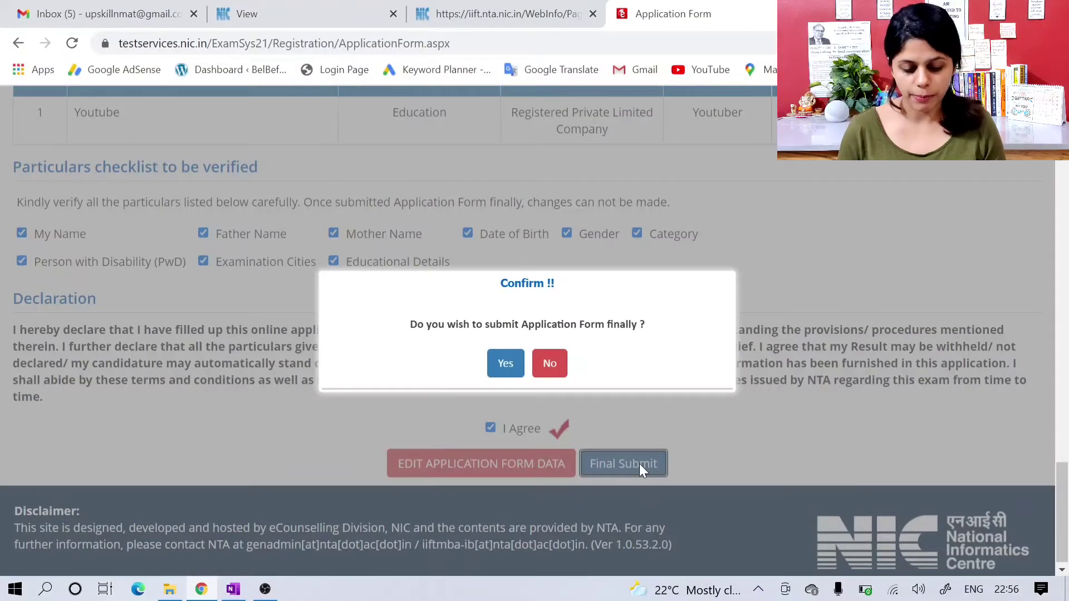
{"action": "left_click", "coordinate": [504, 374]}
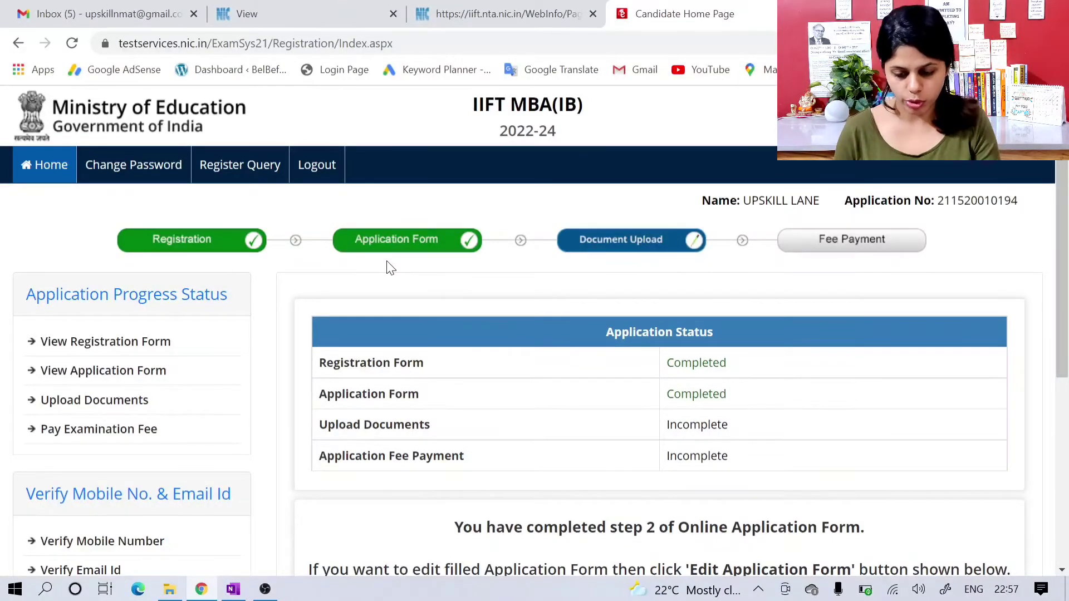
Step: Review the application status on the candidate home page and proceed to the document upload stage
{"action": "scroll", "coordinate": [389, 267], "scroll_direction": "down", "scroll_amount": 1}
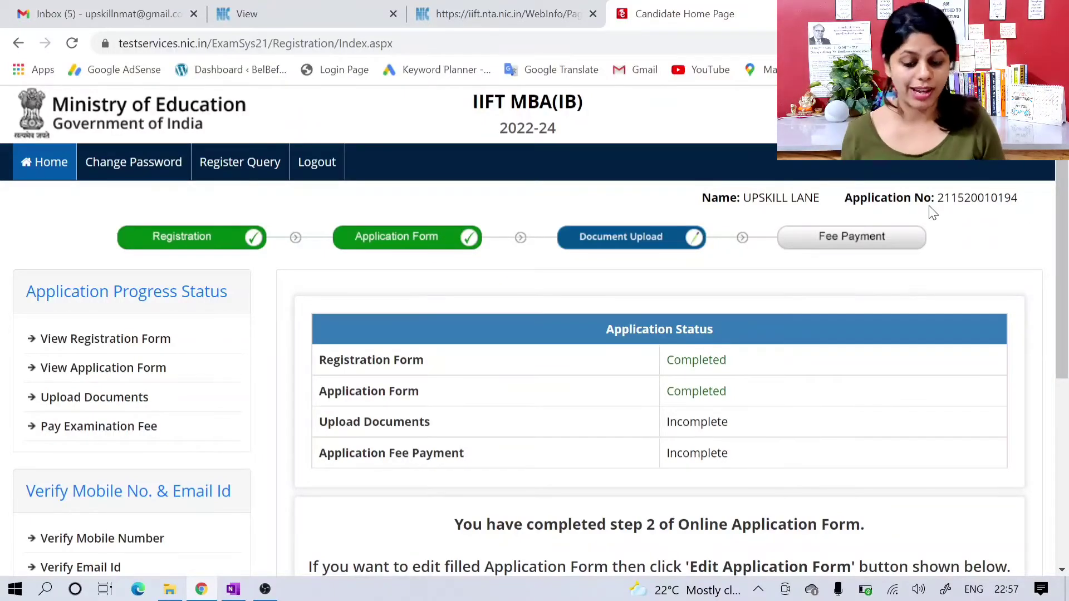
{"action": "scroll", "coordinate": [929, 207], "scroll_direction": "down", "scroll_amount": 1}
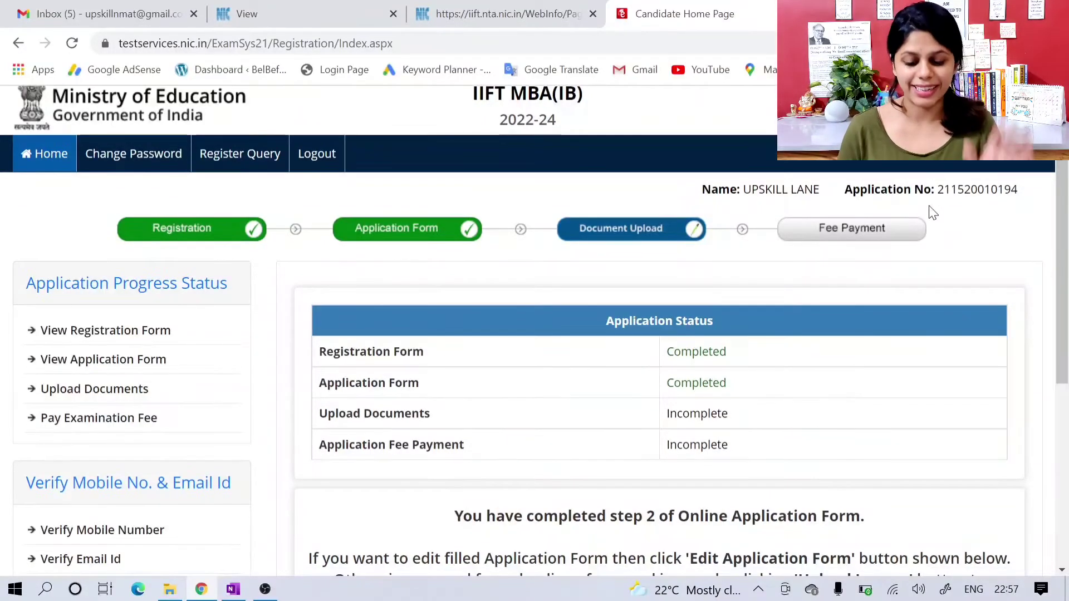
{"action": "scroll", "coordinate": [756, 251], "scroll_direction": "down", "scroll_amount": 1}
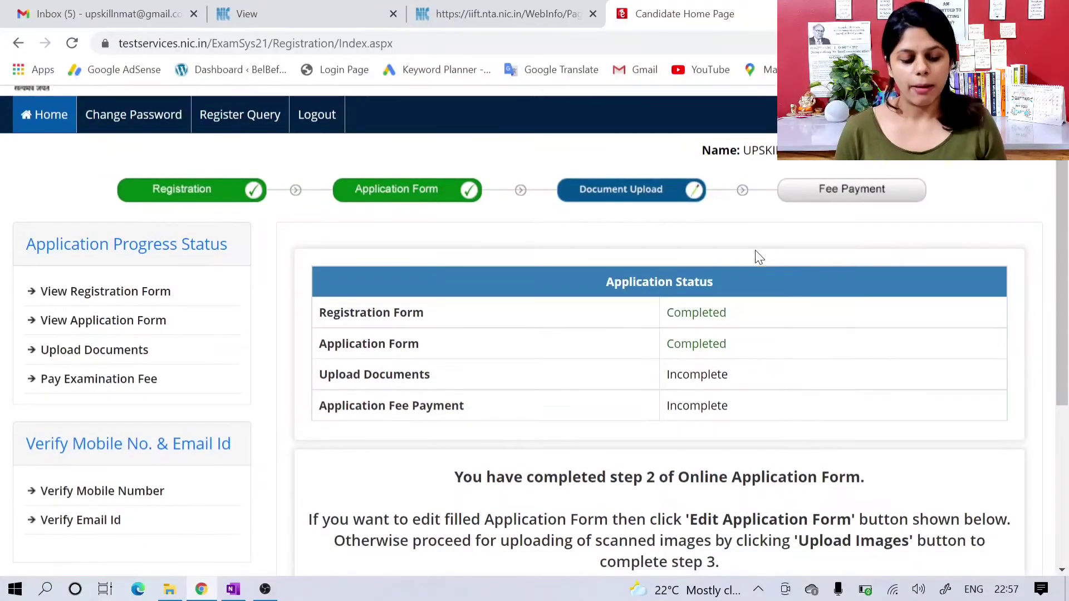
{"action": "scroll", "coordinate": [756, 252], "scroll_direction": "up", "scroll_amount": 1}
{"action": "scroll", "coordinate": [755, 254], "scroll_direction": "down", "scroll_amount": 3}
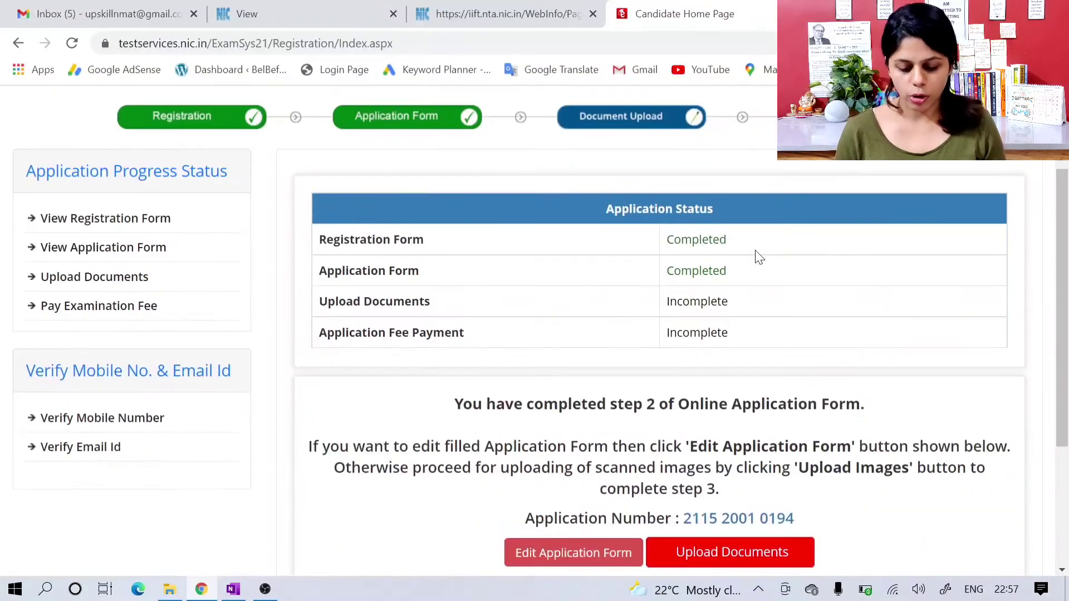
{"action": "scroll", "coordinate": [659, 322], "scroll_direction": "down", "scroll_amount": 1}
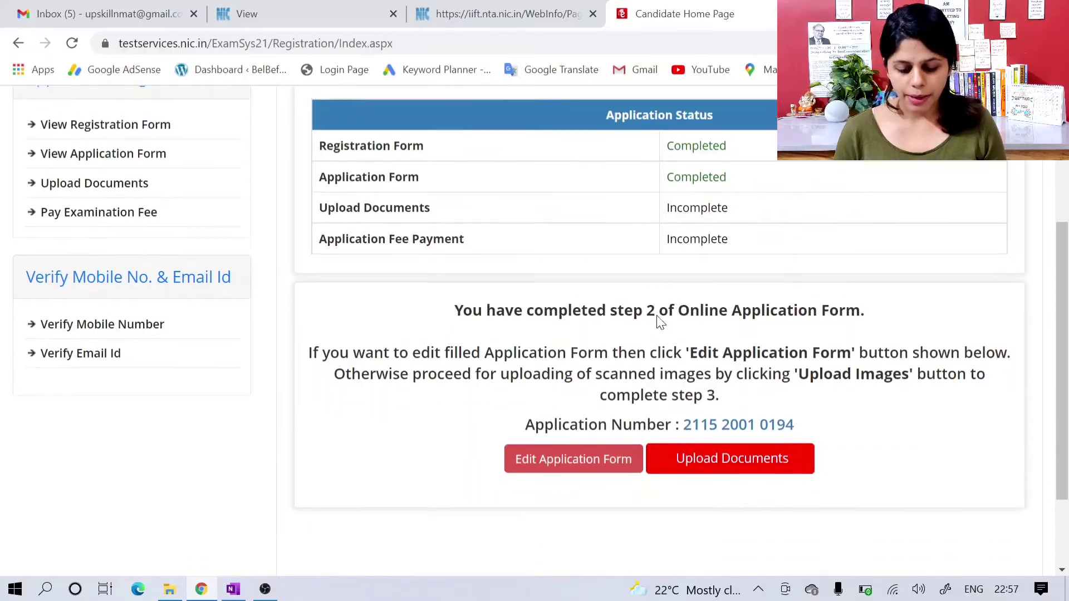
{"action": "scroll", "coordinate": [427, 369], "scroll_direction": "down", "scroll_amount": 1}
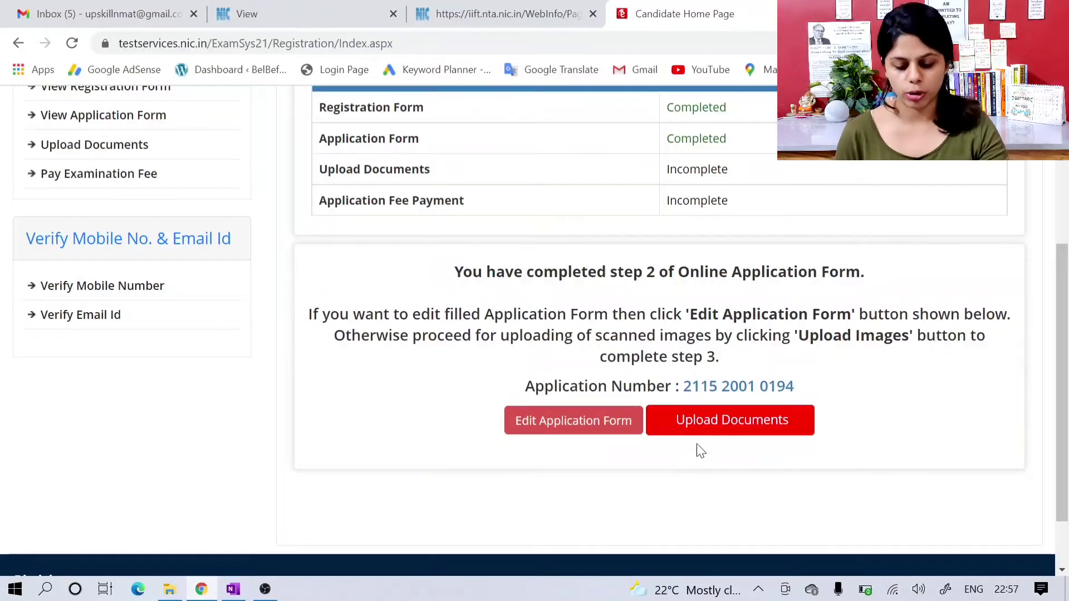
{"action": "left_click", "coordinate": [715, 428]}
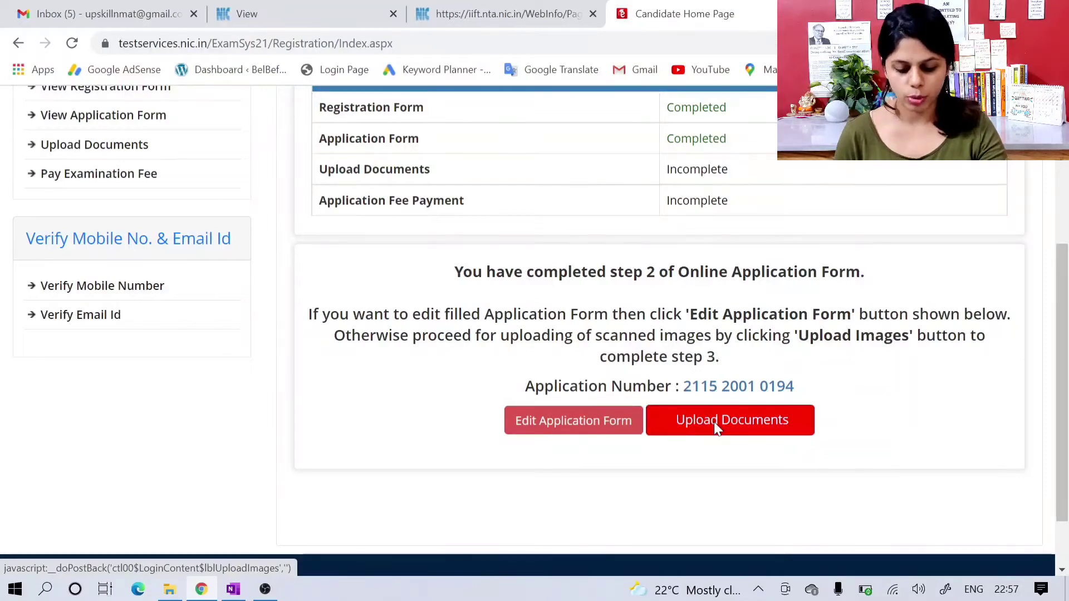
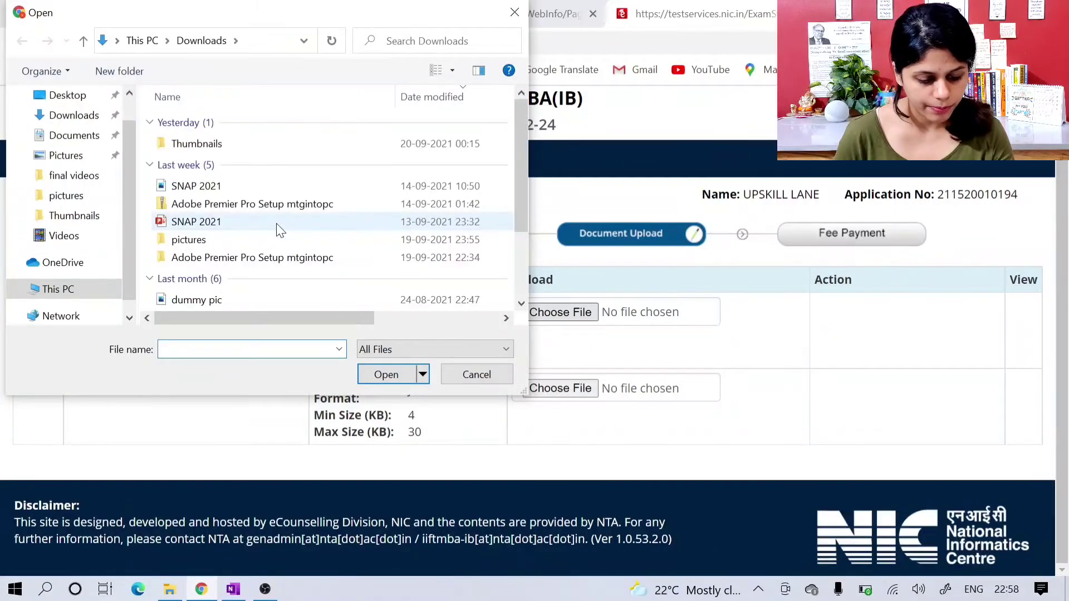
Step: Try to attach the dummy pic PNG from Downloads as the photograph, then clear the file selection
{"action": "scroll", "coordinate": [276, 232], "scroll_direction": "down", "scroll_amount": 1}
{"action": "left_click", "coordinate": [270, 250]}
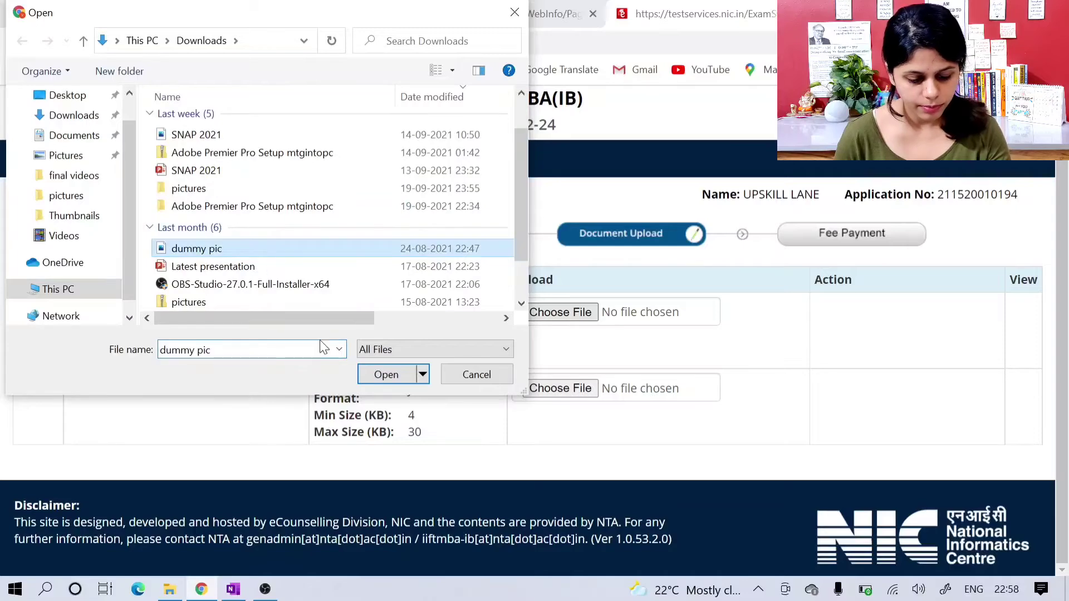
{"action": "left_click", "coordinate": [378, 376]}
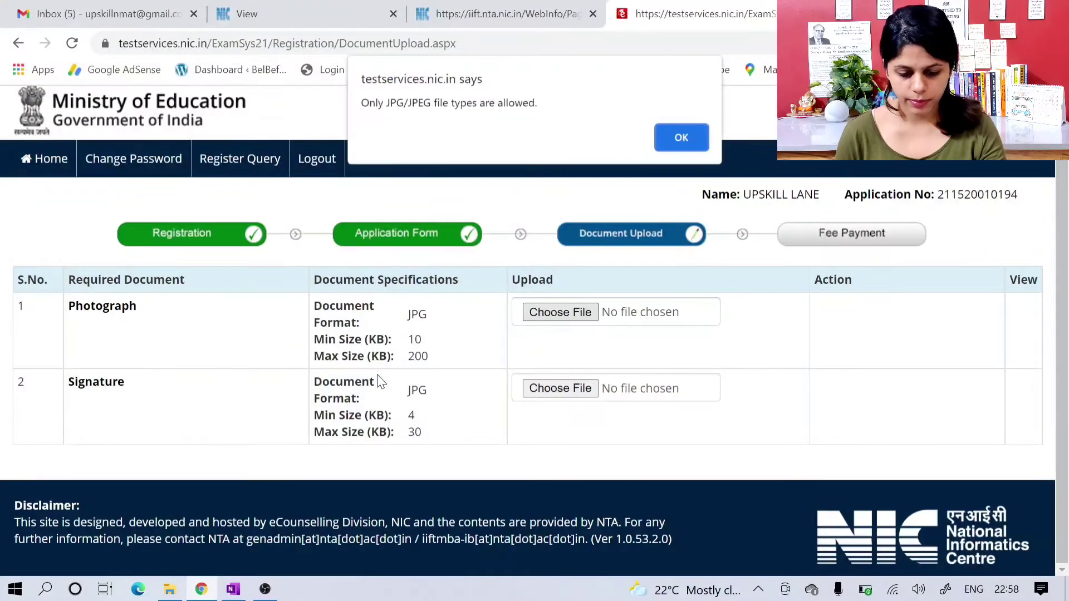
{"action": "left_click", "coordinate": [693, 137]}
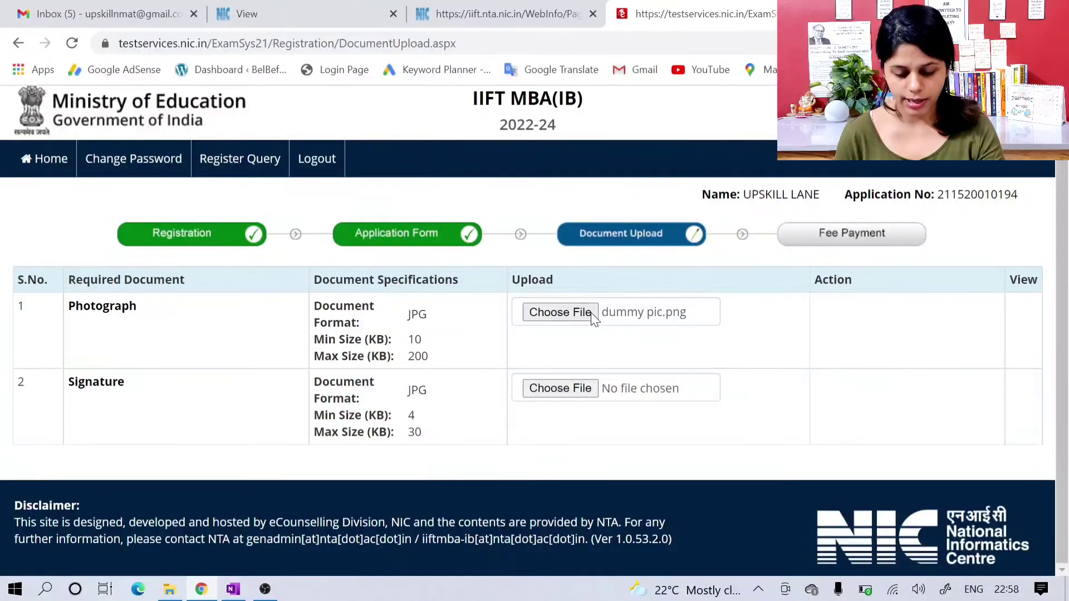
{"action": "left_click", "coordinate": [576, 316]}
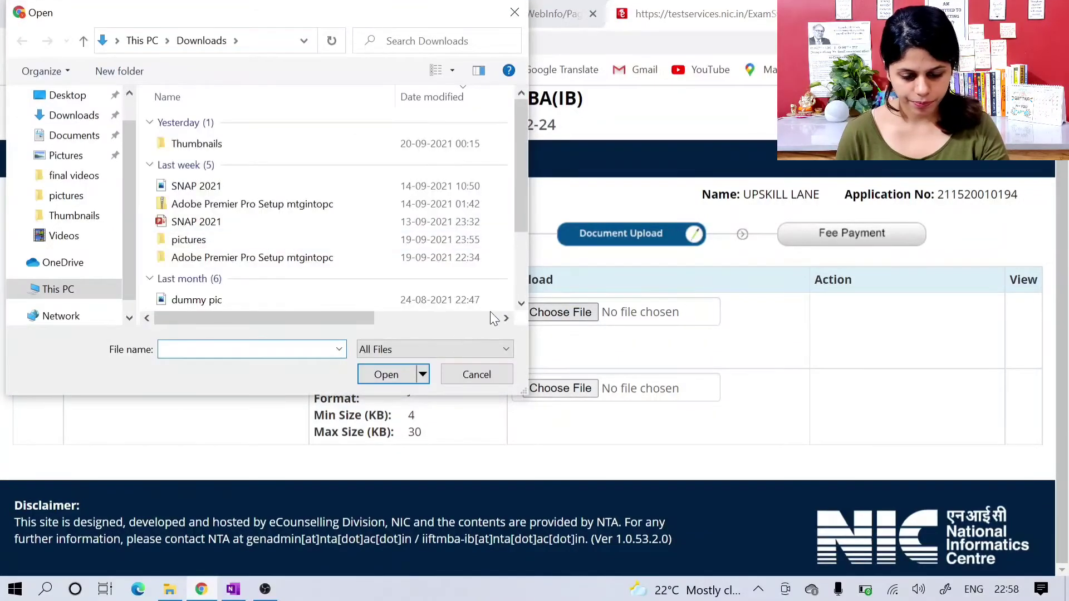
{"action": "left_click", "coordinate": [470, 376]}
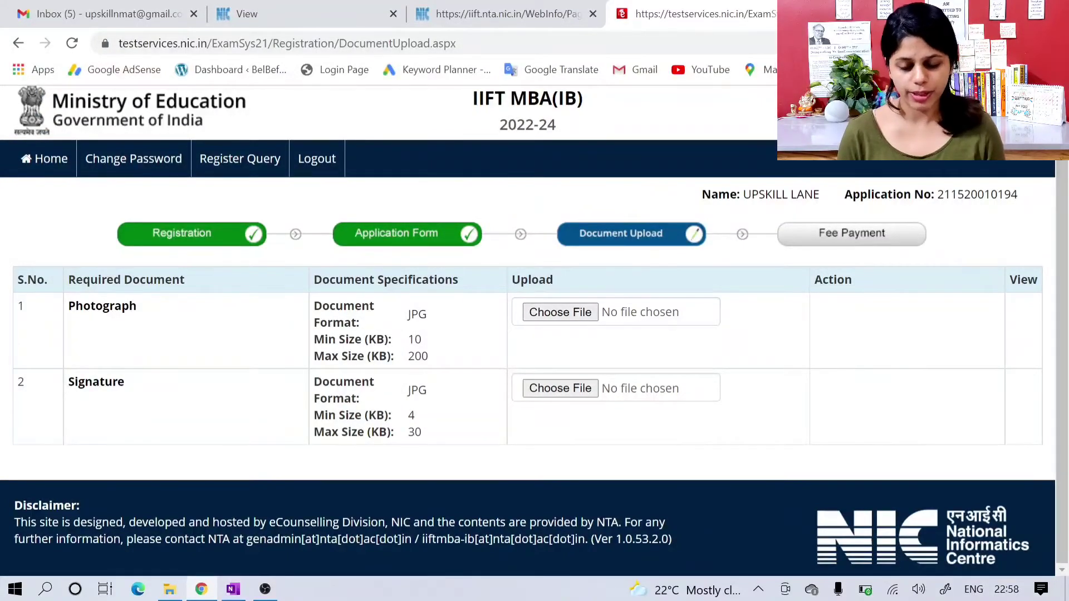
Step: Search the web for "png to jpg" in a new browser tab and open the png2jpg.com converter
{"action": "key", "text": "ctrl+t"}
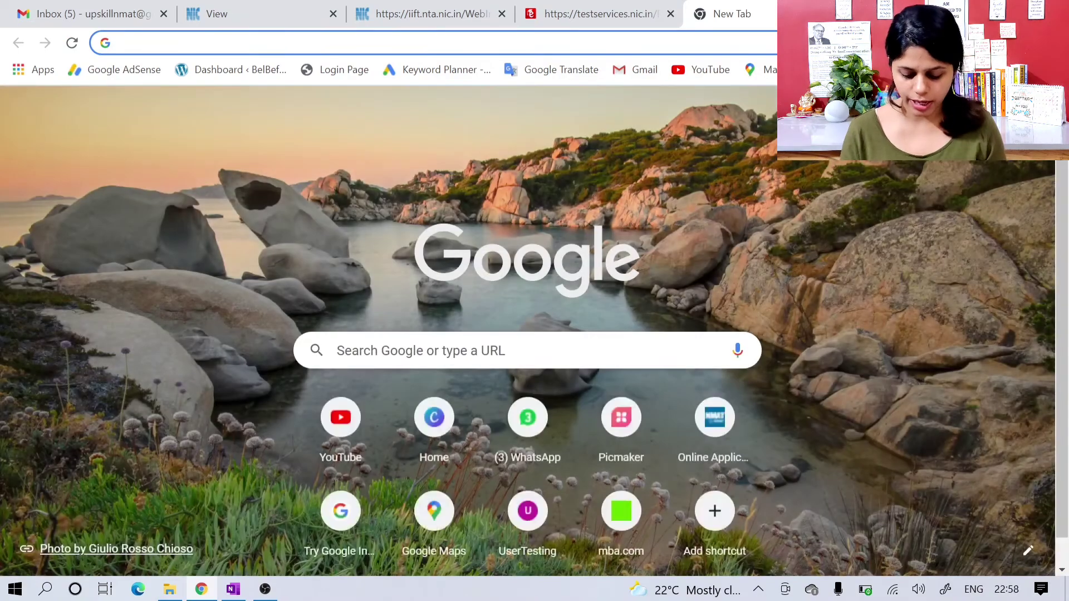
{"action": "type", "text": "png t"}
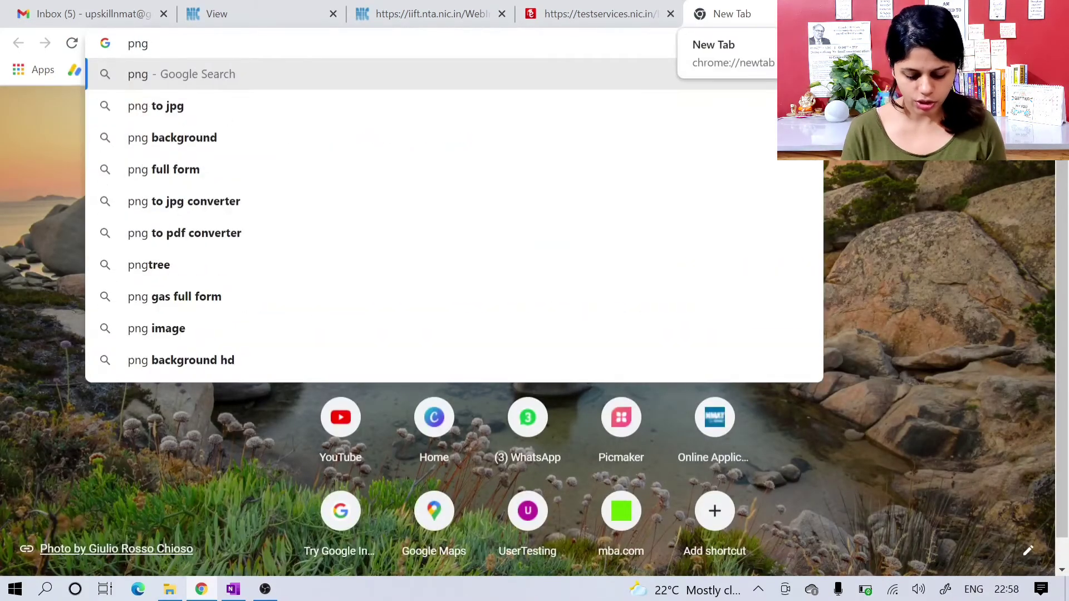
{"action": "type", "text": "o"}
{"action": "key", "text": "Return"}
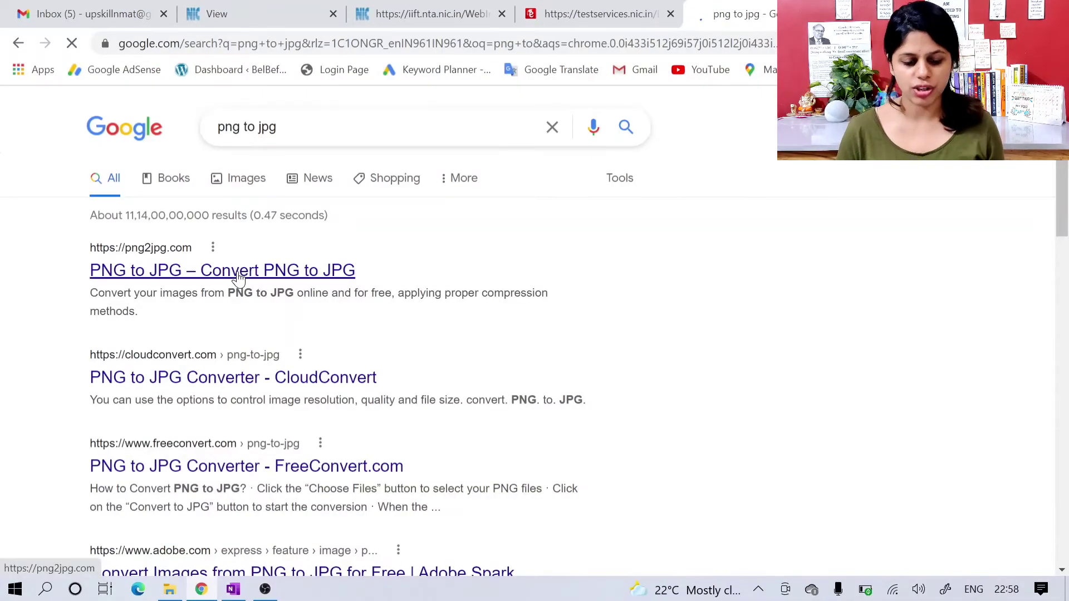
{"action": "left_click", "coordinate": [238, 273]}
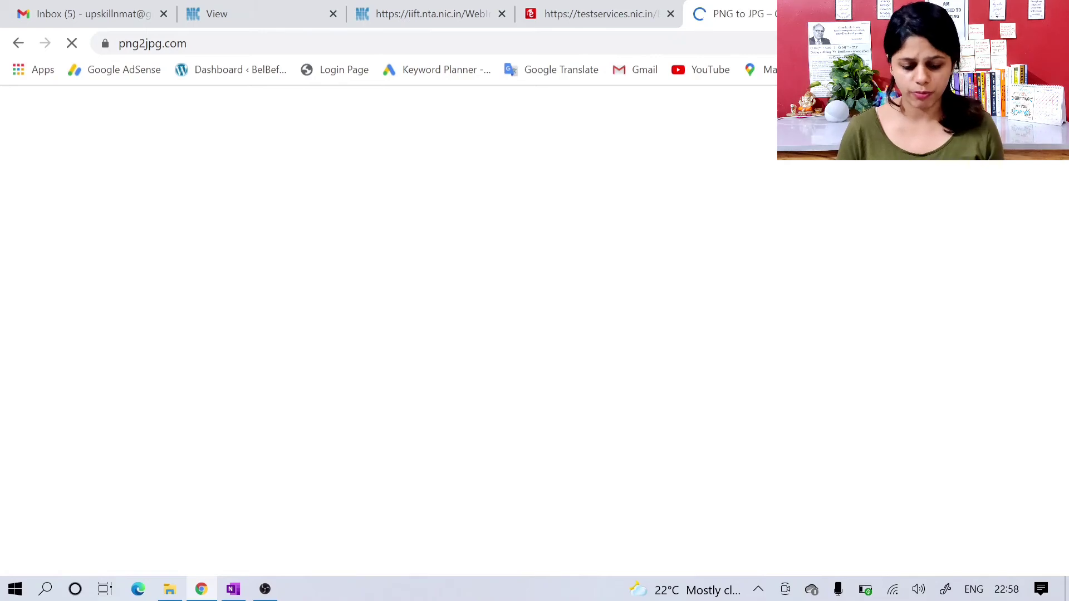
Step: Upload dummy pic.png from the Downloads folder to the PNG to JPG converter
{"action": "scroll", "coordinate": [477, 381], "scroll_direction": "down", "scroll_amount": 2}
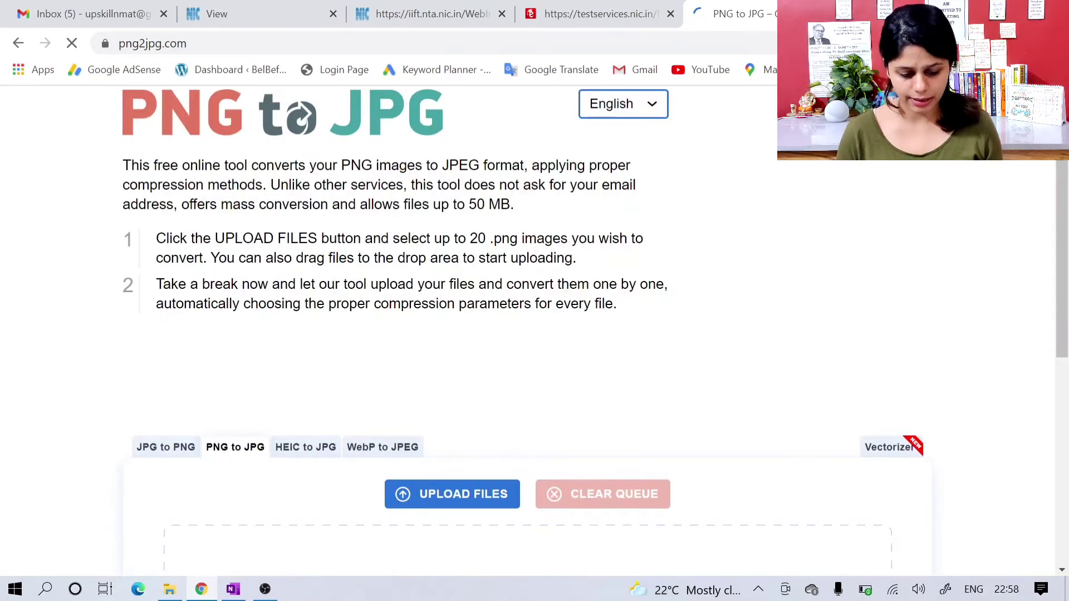
{"action": "scroll", "coordinate": [477, 382], "scroll_direction": "down", "scroll_amount": 1}
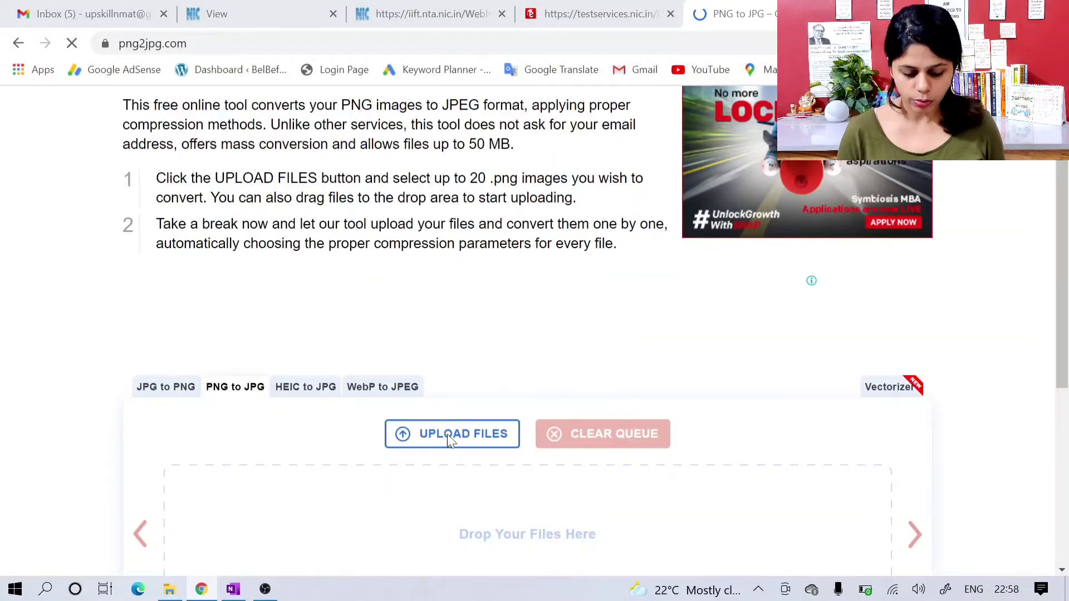
{"action": "left_click", "coordinate": [447, 434]}
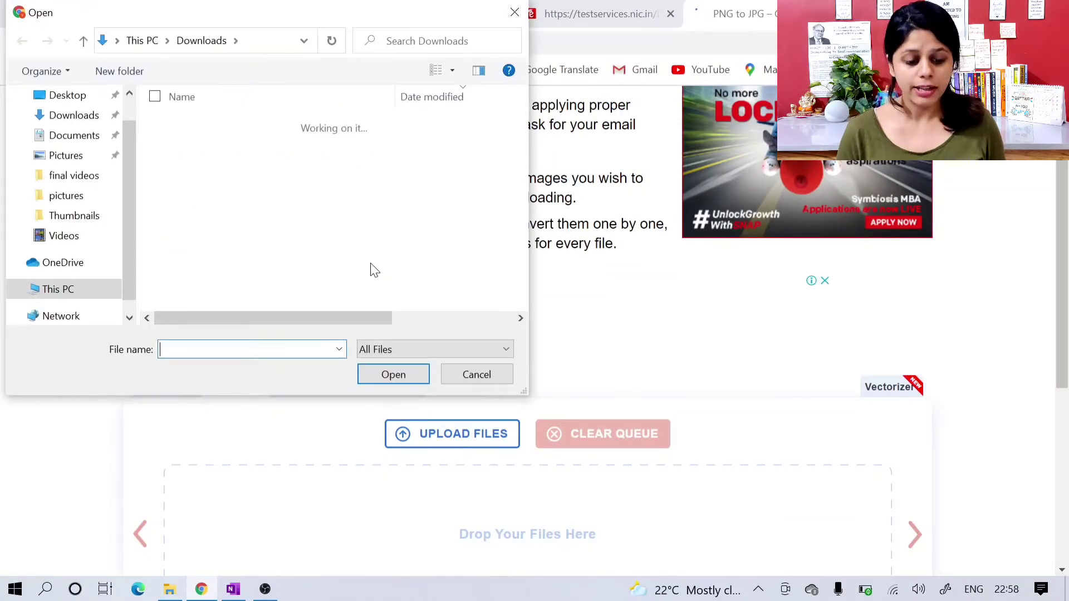
{"action": "left_click", "coordinate": [82, 118]}
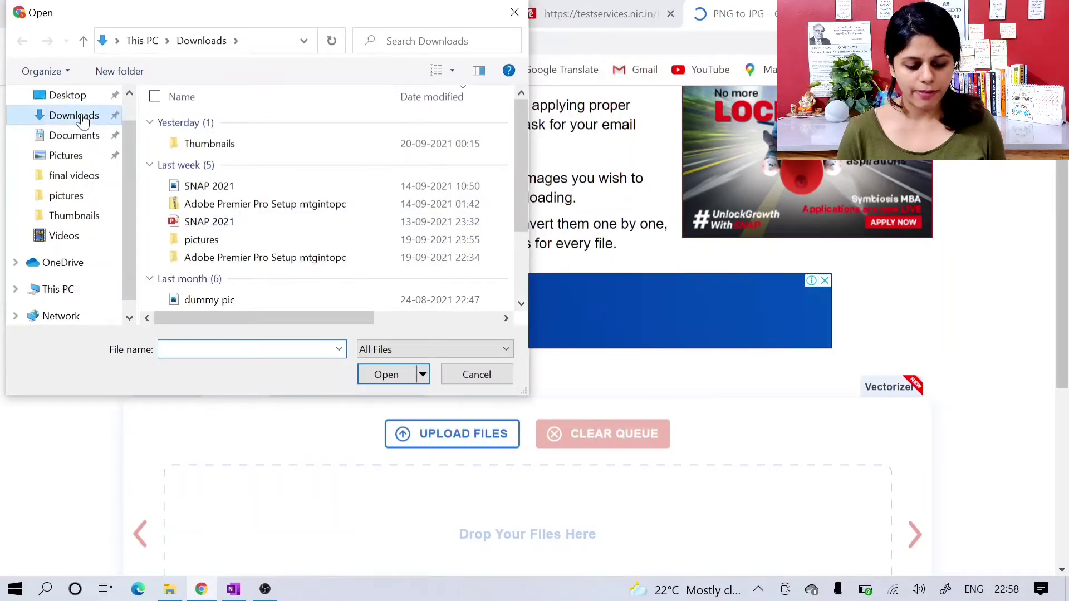
{"action": "left_click", "coordinate": [217, 300]}
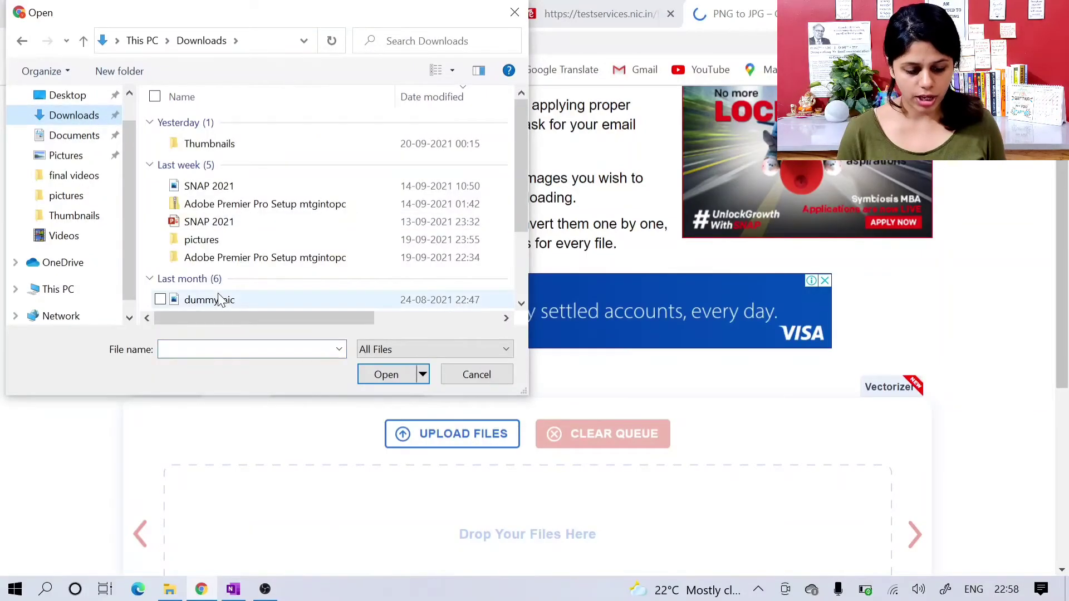
{"action": "left_click", "coordinate": [378, 381]}
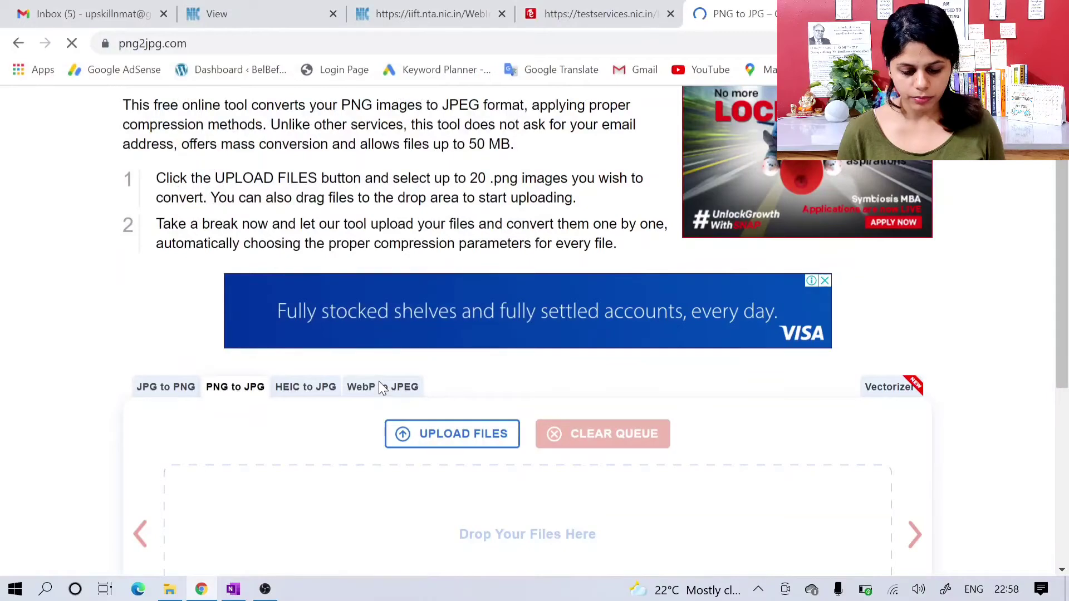
Step: Download the converted JPG version of dummy pic
{"action": "scroll", "coordinate": [378, 385], "scroll_direction": "down", "scroll_amount": 4}
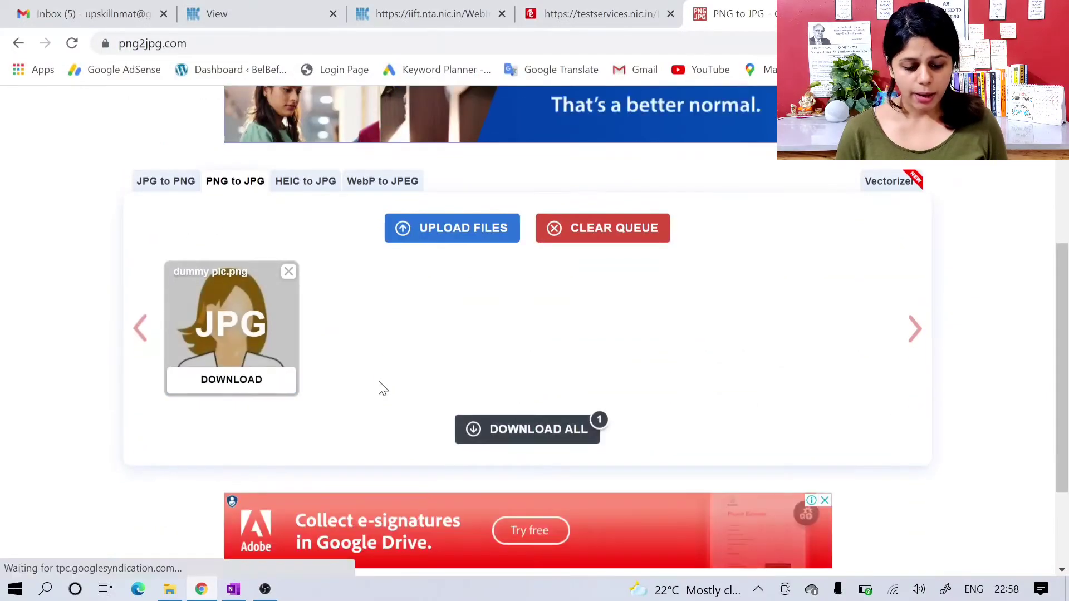
{"action": "scroll", "coordinate": [378, 388], "scroll_direction": "down", "scroll_amount": 1}
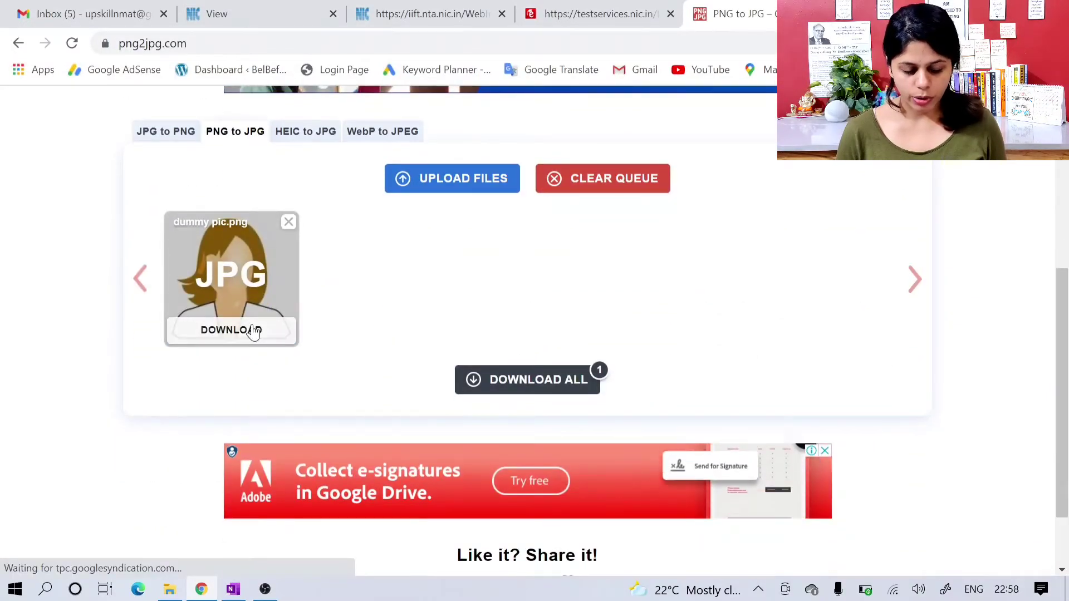
{"action": "left_click", "coordinate": [254, 332]}
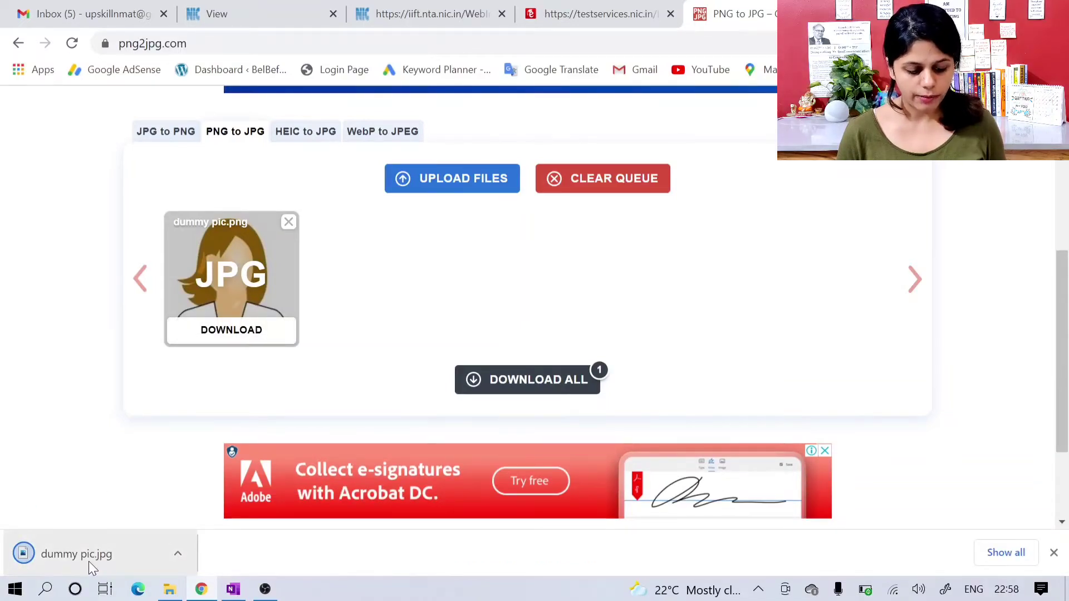
Step: Try to attach the converted dummy pic.jpg as the photograph on the IIFT document upload page and dismiss the notice
{"action": "left_click", "coordinate": [584, 6]}
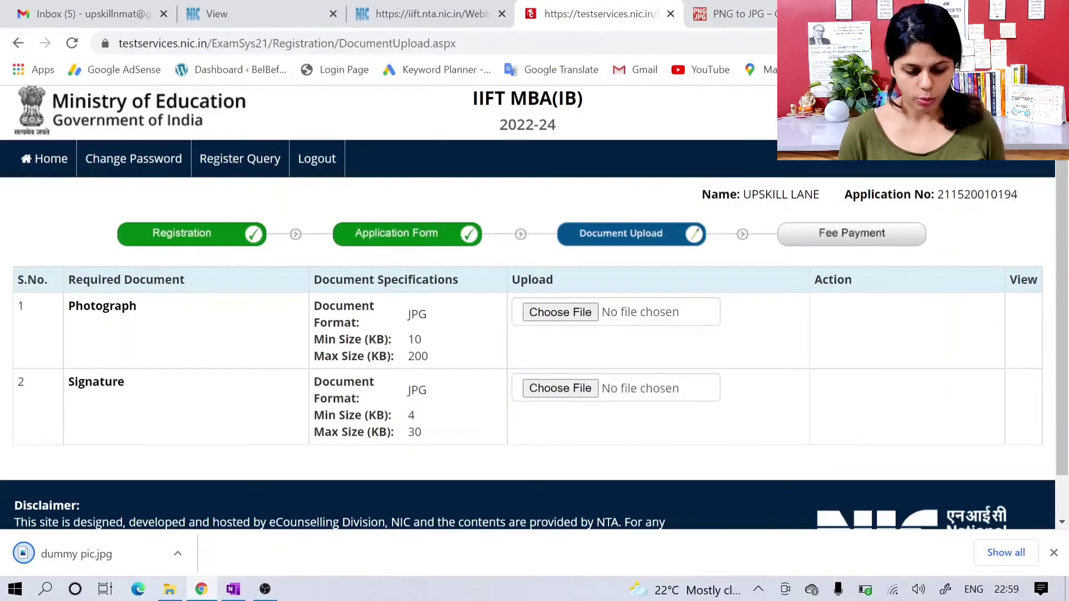
{"action": "left_click", "coordinate": [576, 313]}
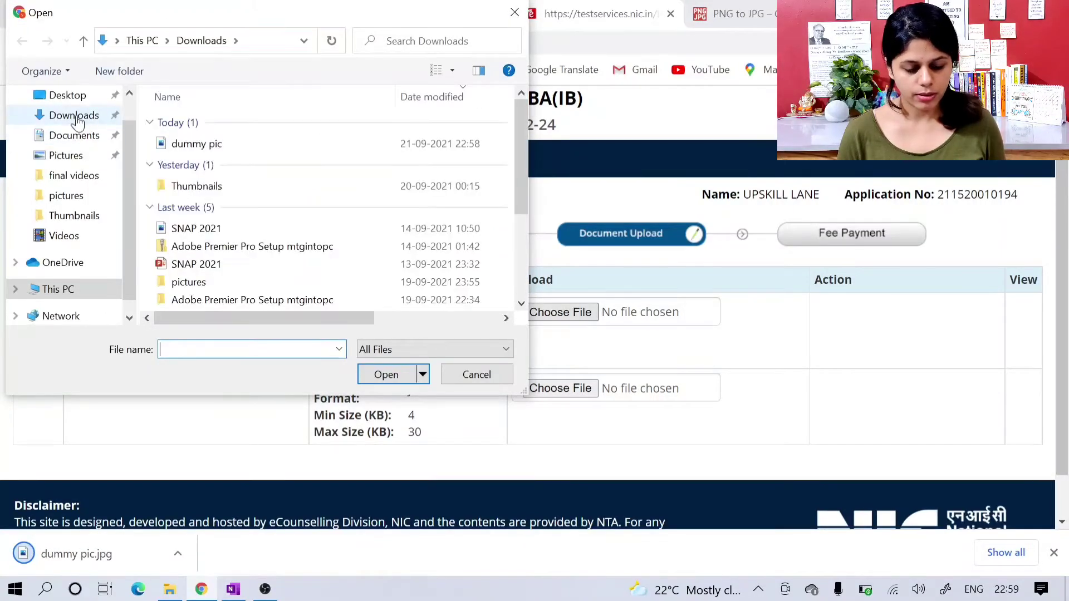
{"action": "left_click", "coordinate": [78, 117]}
{"action": "left_click", "coordinate": [192, 143]}
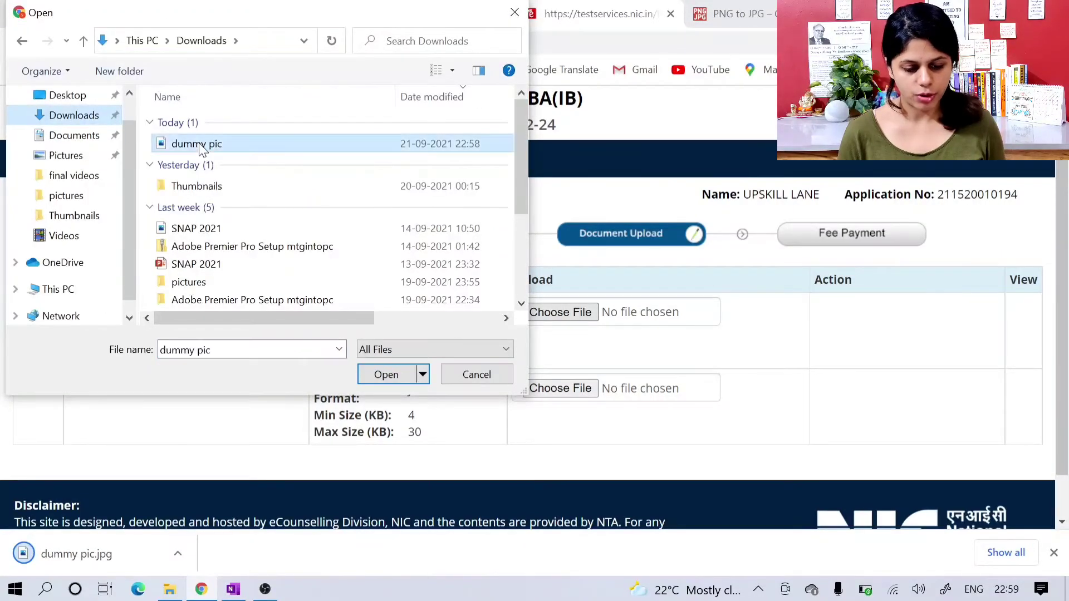
{"action": "left_click", "coordinate": [387, 379]}
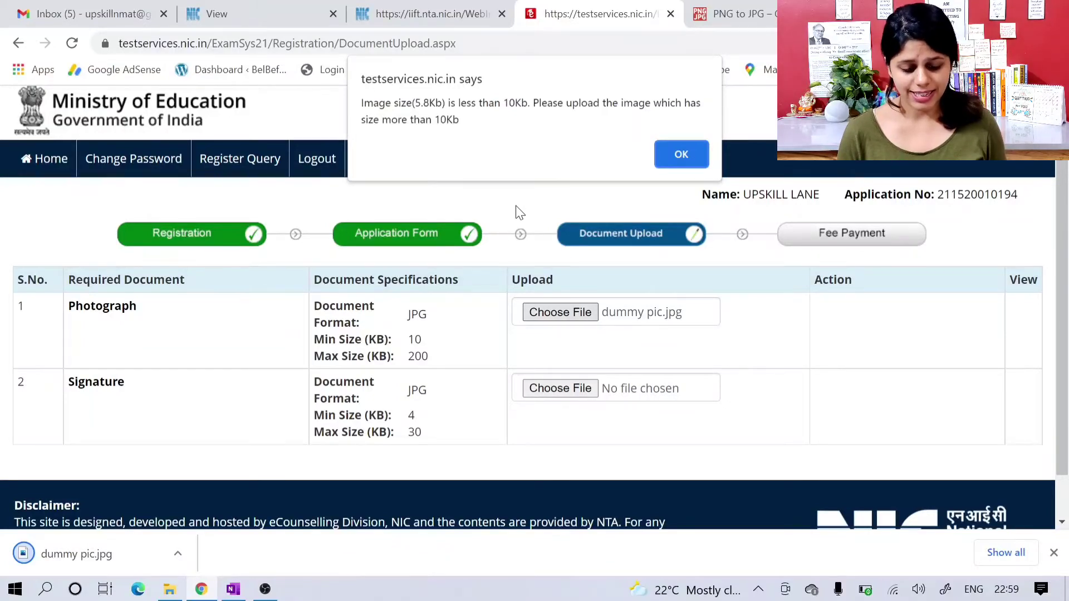
{"action": "left_click", "coordinate": [659, 151]}
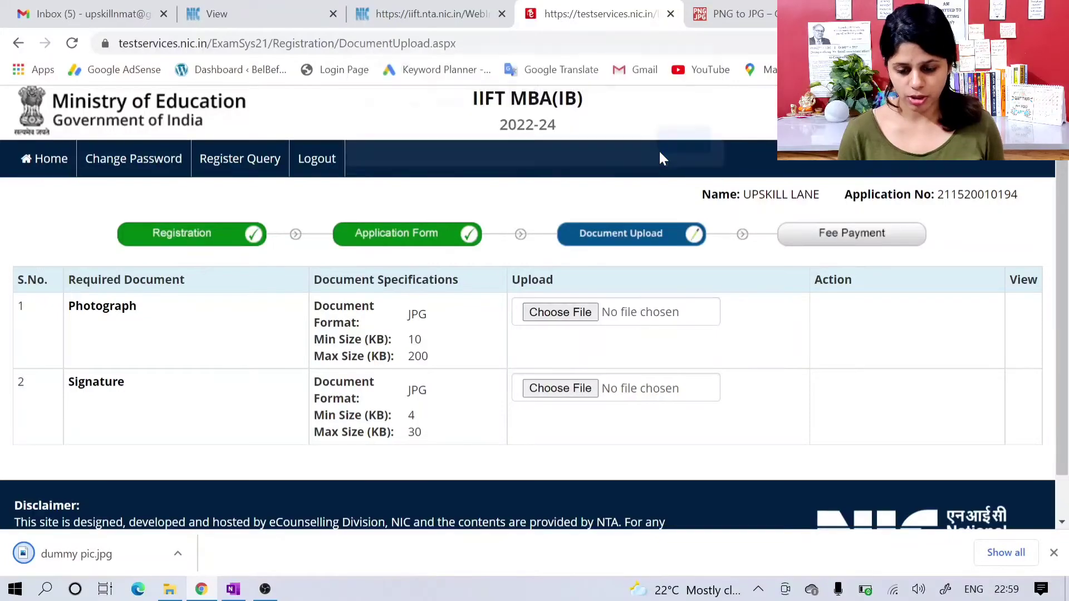
Step: Search the web for "resize image" in the converter's tab and open the resizeimage.net online image resizer
{"action": "left_click", "coordinate": [727, 22]}
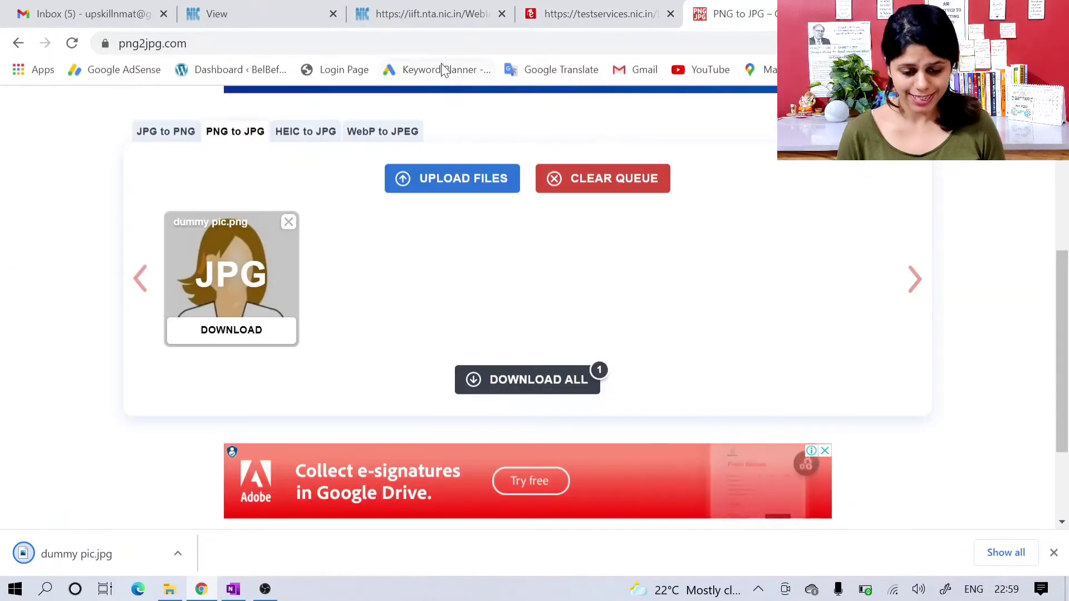
{"action": "left_click", "coordinate": [412, 43]}
{"action": "type", "text": "resize image"}
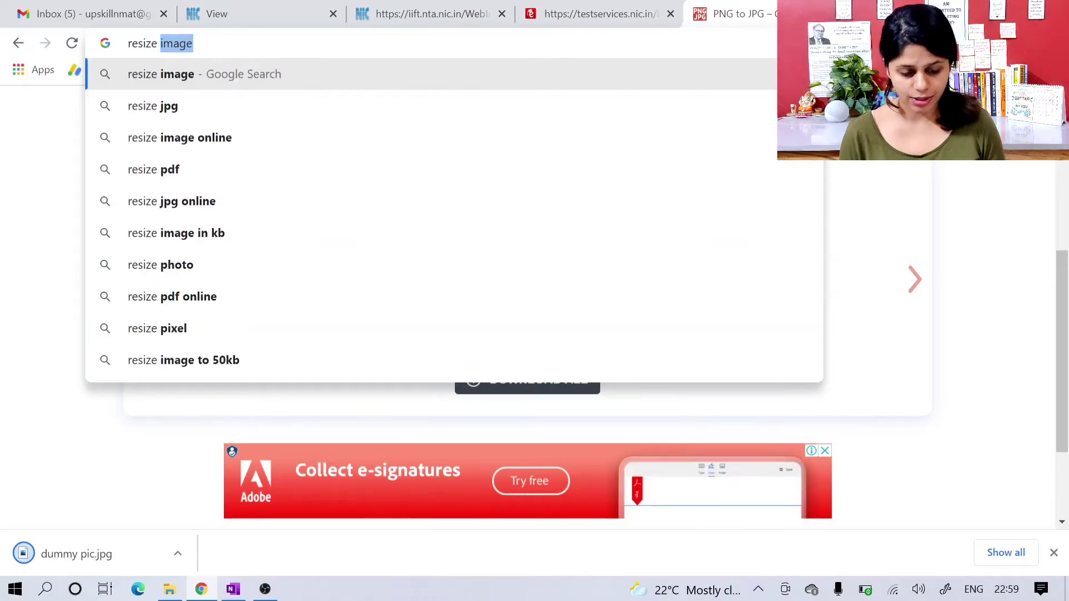
{"action": "key", "text": "Return"}
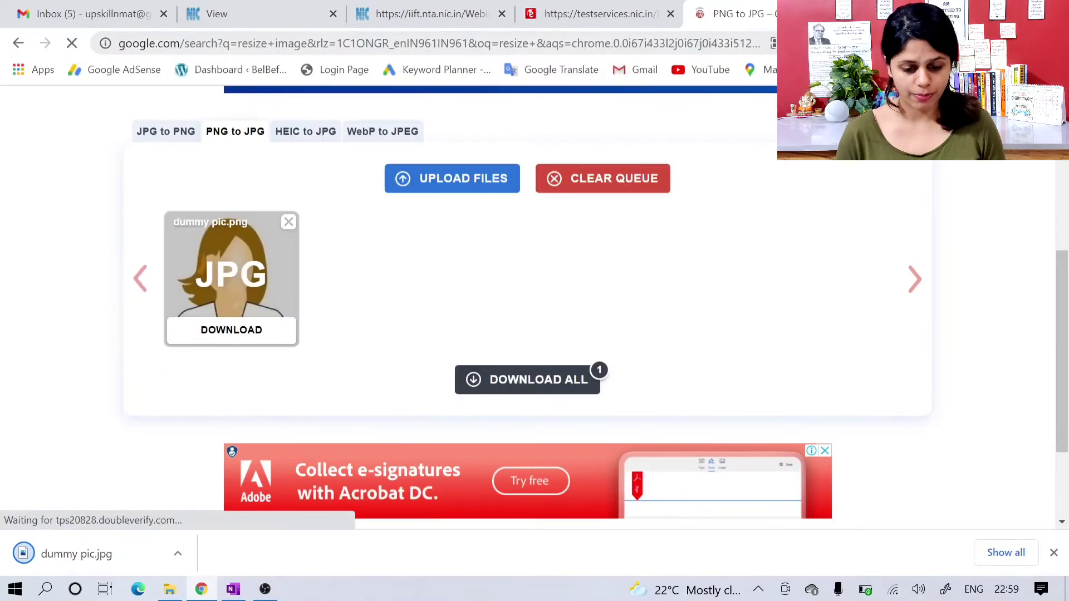
{"action": "left_click", "coordinate": [588, 12]}
{"action": "left_click", "coordinate": [736, 18]}
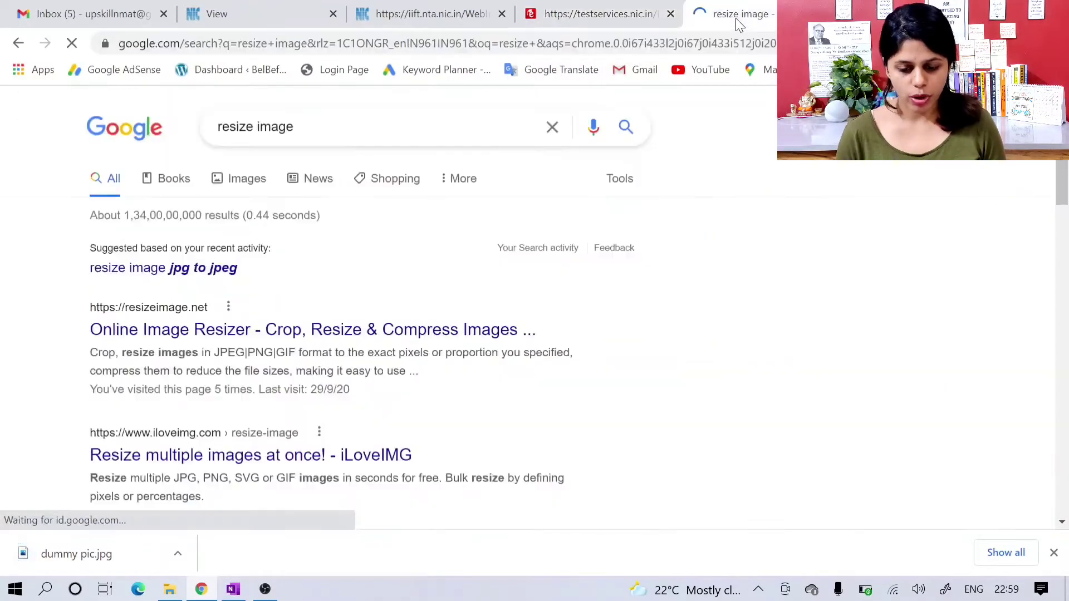
{"action": "left_click", "coordinate": [270, 332]}
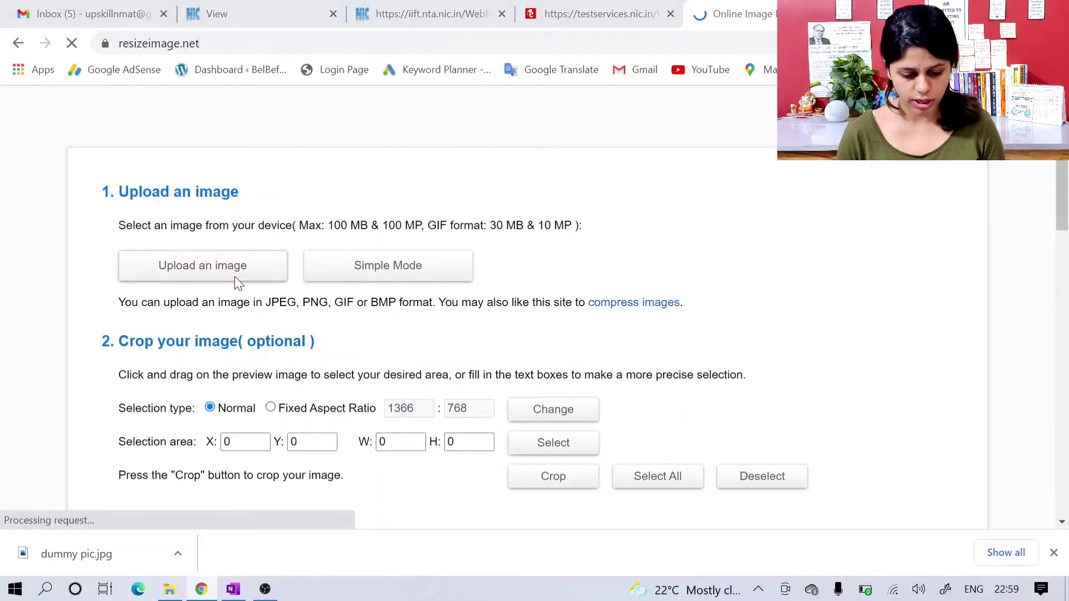
Step: Upload today's dummy pic JPG from Downloads to the image resizer
{"action": "left_click", "coordinate": [234, 273]}
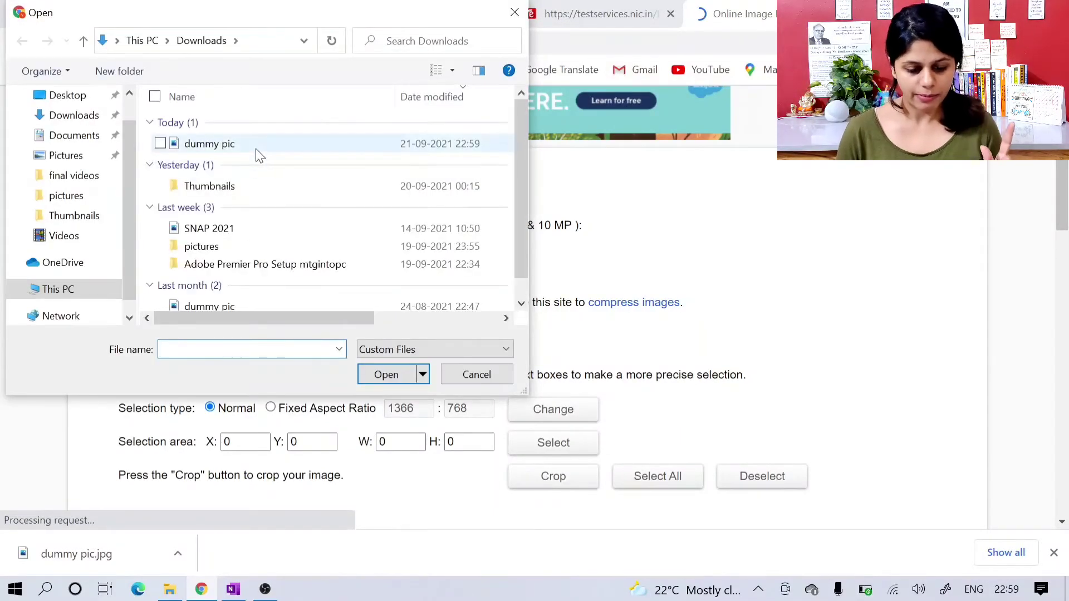
{"action": "left_click", "coordinate": [255, 146]}
{"action": "left_click", "coordinate": [384, 374]}
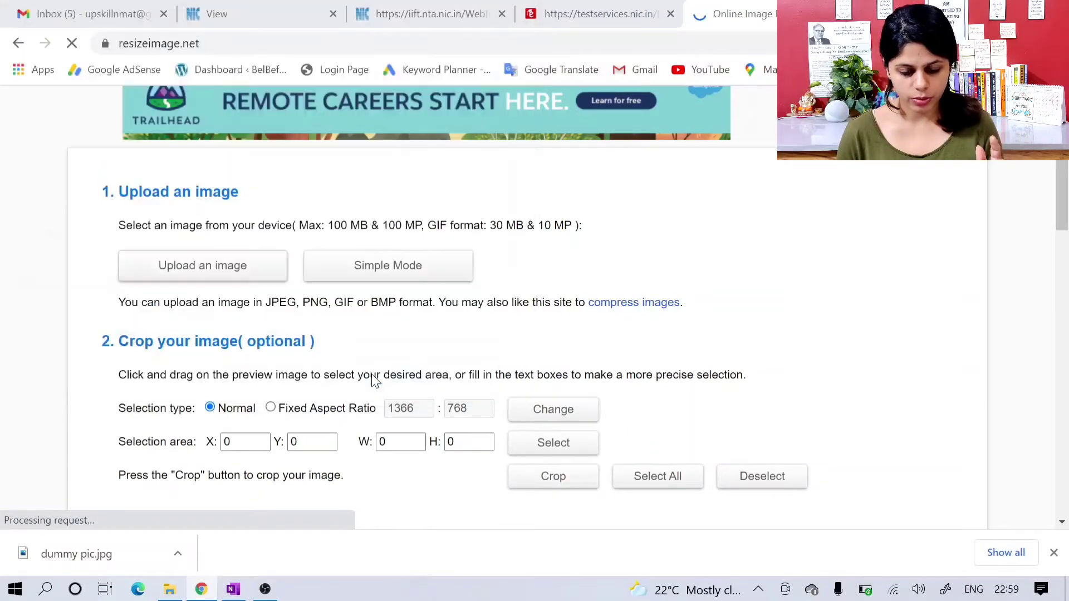
Step: Set the uploaded image's output width to 260 px with the aspect ratio kept
{"action": "scroll", "coordinate": [373, 381], "scroll_direction": "down", "scroll_amount": 5}
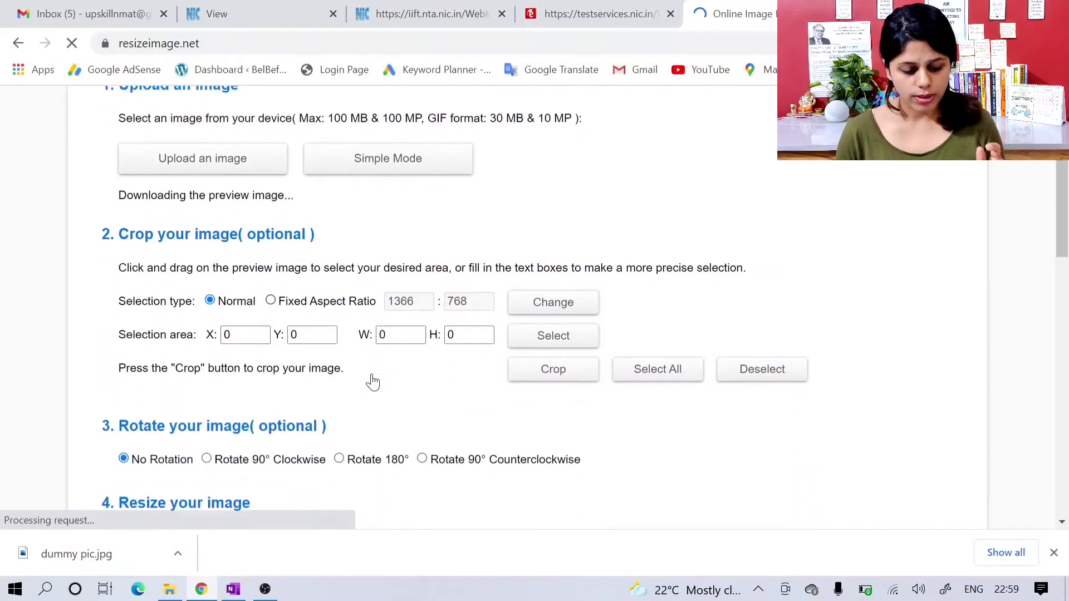
{"action": "scroll", "coordinate": [375, 382], "scroll_direction": "down", "scroll_amount": 2}
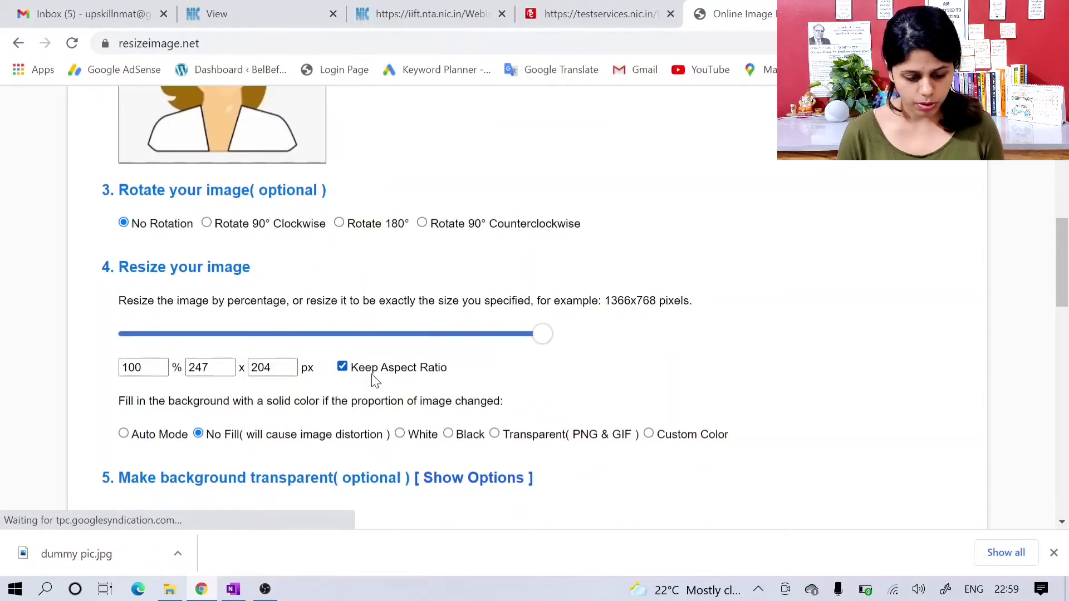
{"action": "scroll", "coordinate": [374, 381], "scroll_direction": "down", "scroll_amount": 1}
{"action": "scroll", "coordinate": [374, 382], "scroll_direction": "down", "scroll_amount": 2}
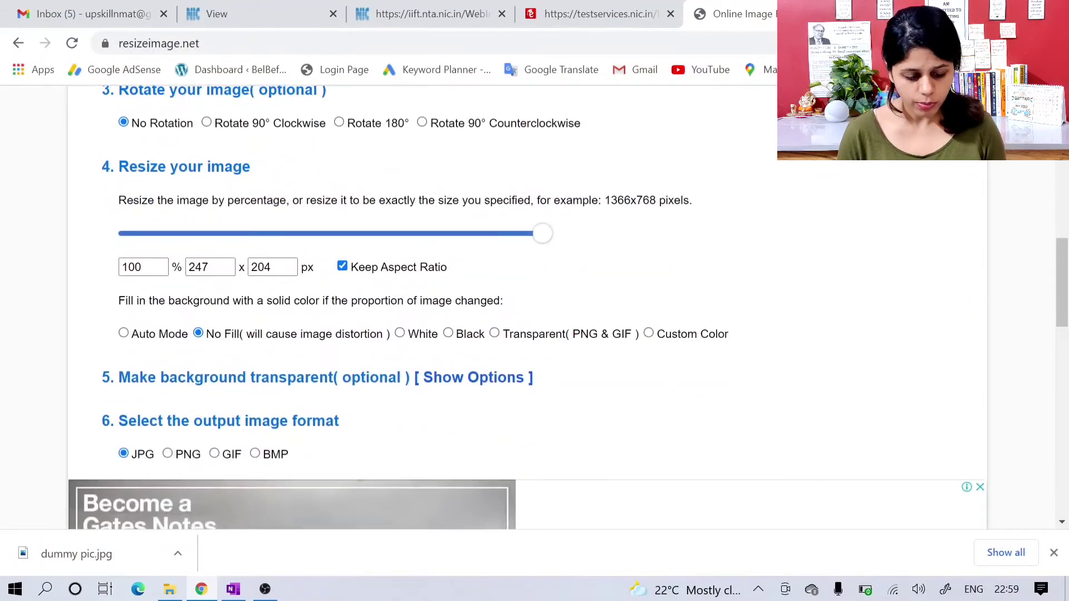
{"action": "scroll", "coordinate": [449, 321], "scroll_direction": "down", "scroll_amount": 1}
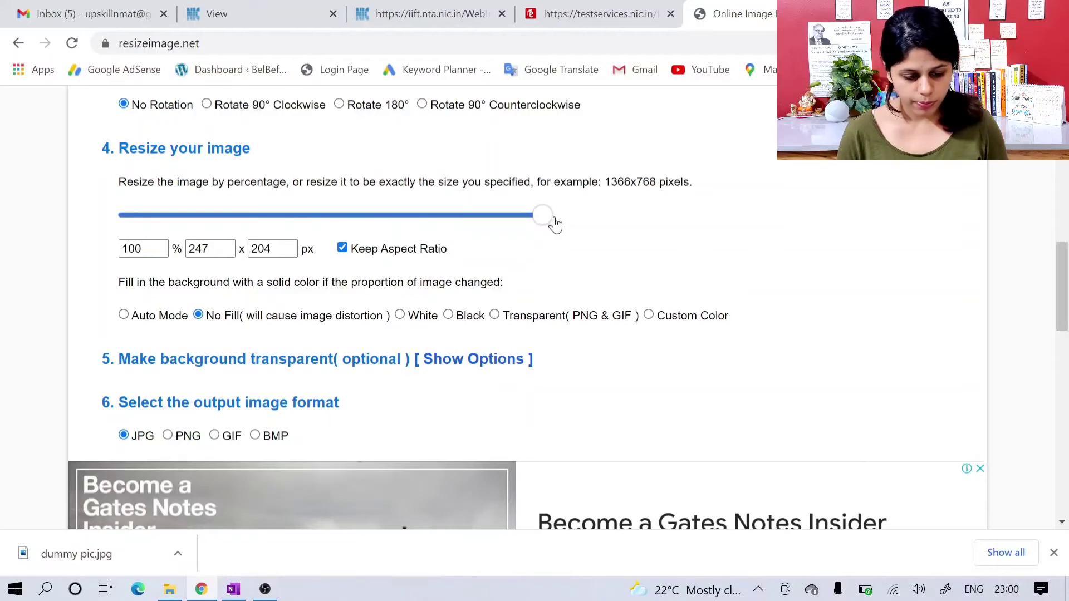
{"action": "left_click", "coordinate": [211, 249]}
{"action": "key", "text": "BackSpace"}
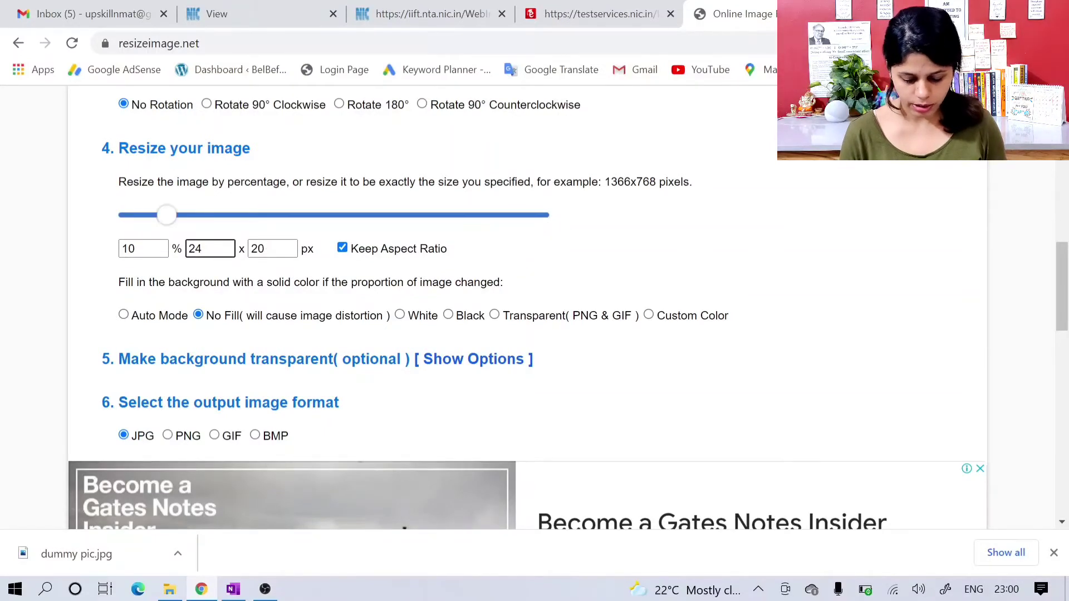
{"action": "key", "text": "BackSpace"}
{"action": "type", "text": "6"}
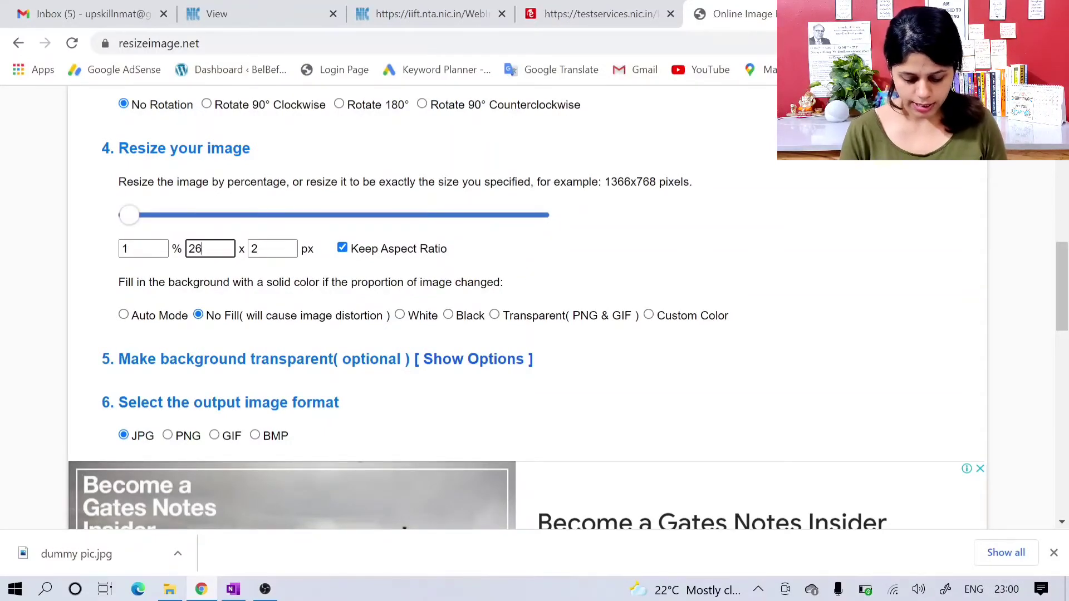
{"action": "type", "text": "0"}
{"action": "left_click", "coordinate": [272, 249]}
{"action": "key", "text": "BackSpace"}
{"action": "key", "text": "BackSpace"}
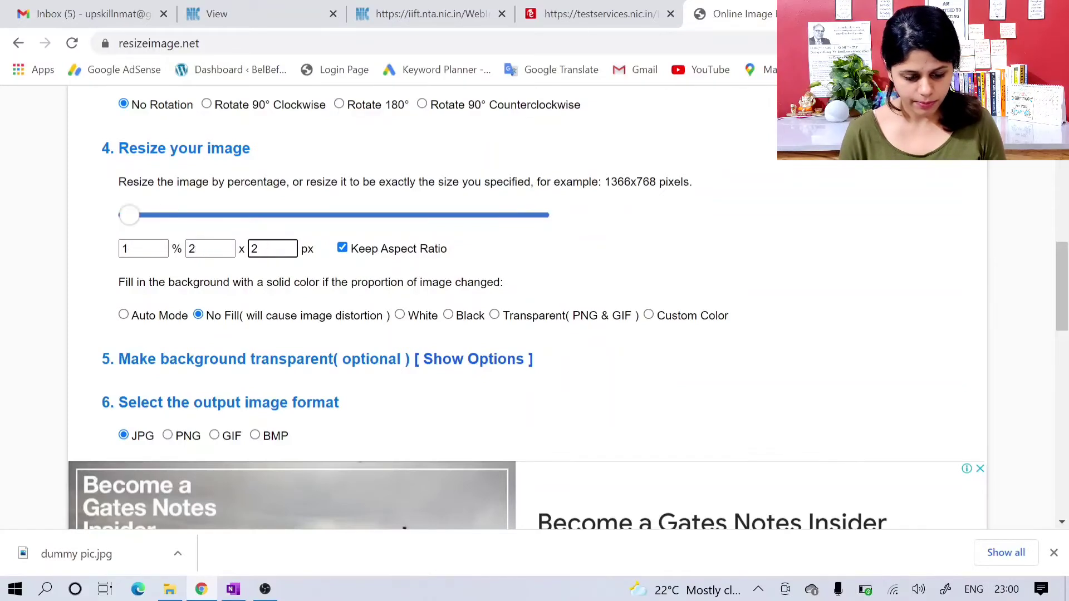
{"action": "left_click", "coordinate": [211, 248]}
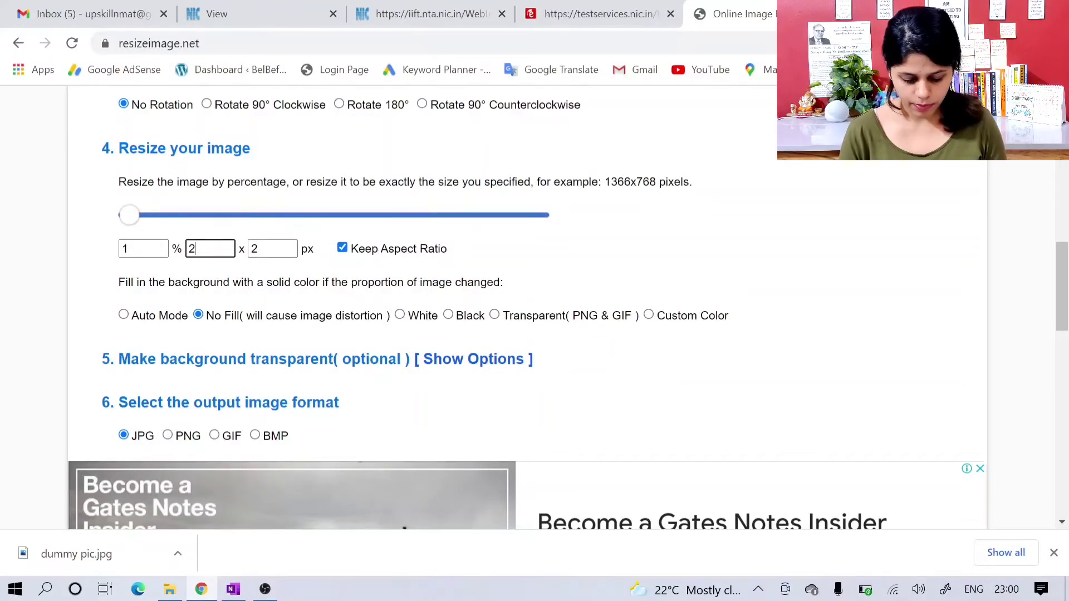
{"action": "type", "text": "60"}
Step: Set the image's output height to 315 px with the aspect ratio kept
{"action": "left_click", "coordinate": [273, 249]}
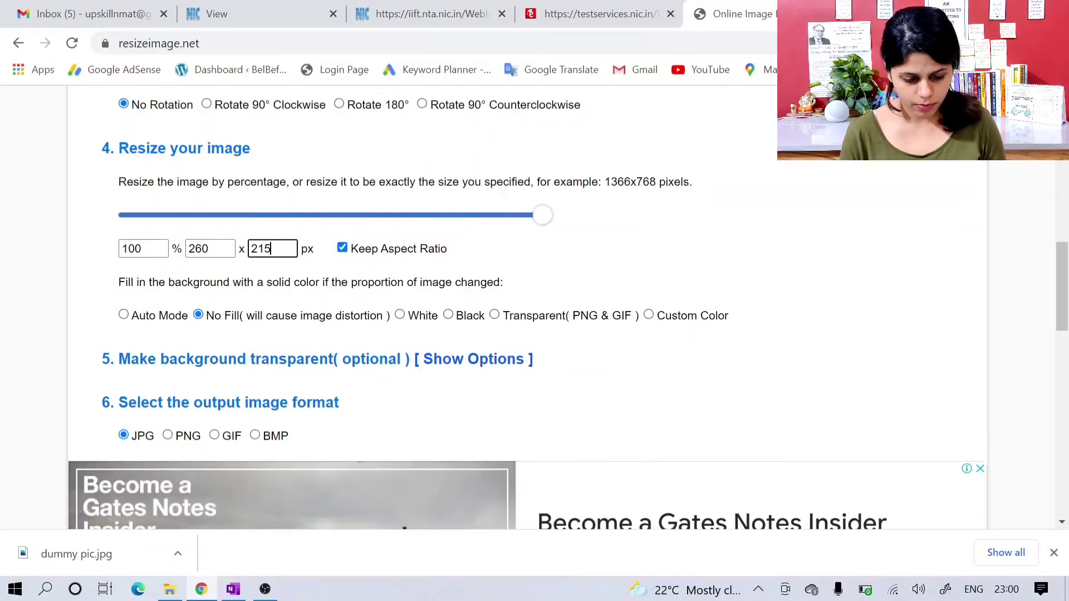
{"action": "key", "text": "BackSpace"}
{"action": "key", "text": "BackSpace"}
{"action": "key", "text": "BackSpace"}
{"action": "type", "text": "315"}
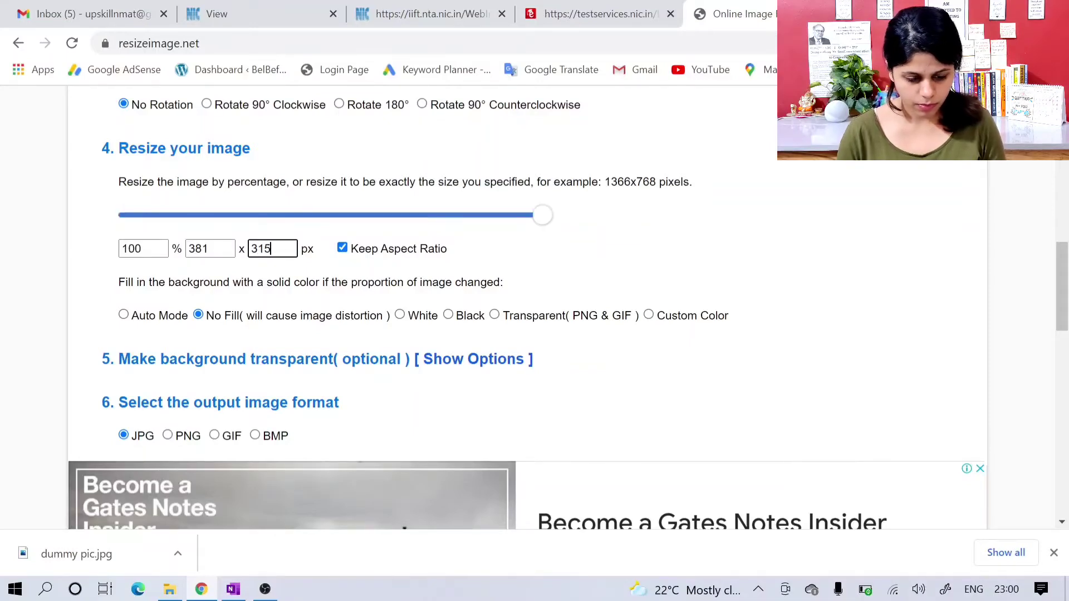
Step: Resize the image with JPG output and best image quality, download the resized file, and close the advertisement
{"action": "scroll", "coordinate": [490, 267], "scroll_direction": "down", "scroll_amount": 7}
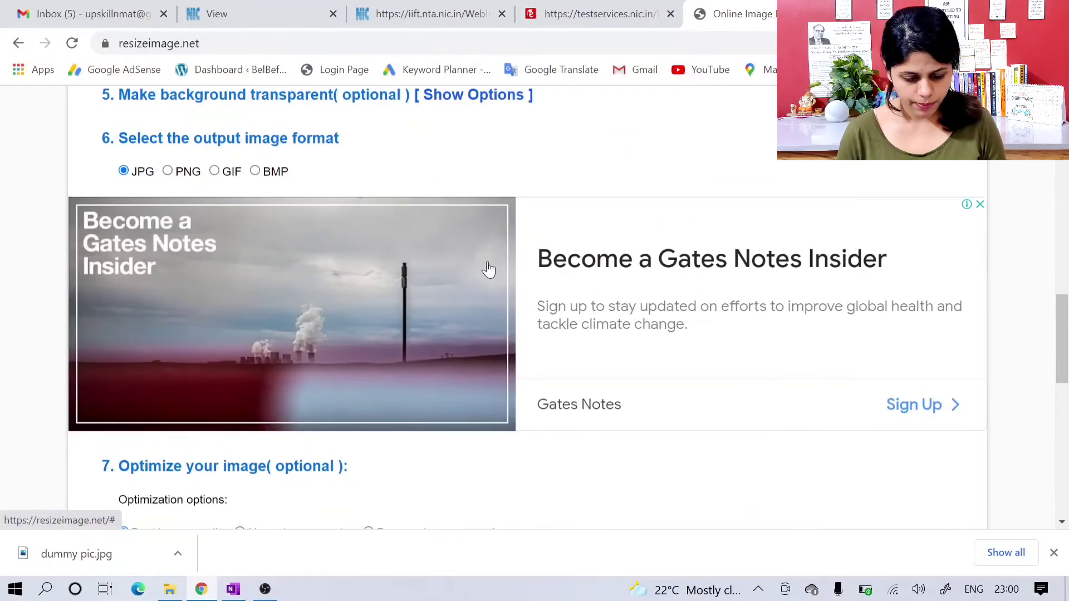
{"action": "scroll", "coordinate": [490, 267], "scroll_direction": "down", "scroll_amount": 3}
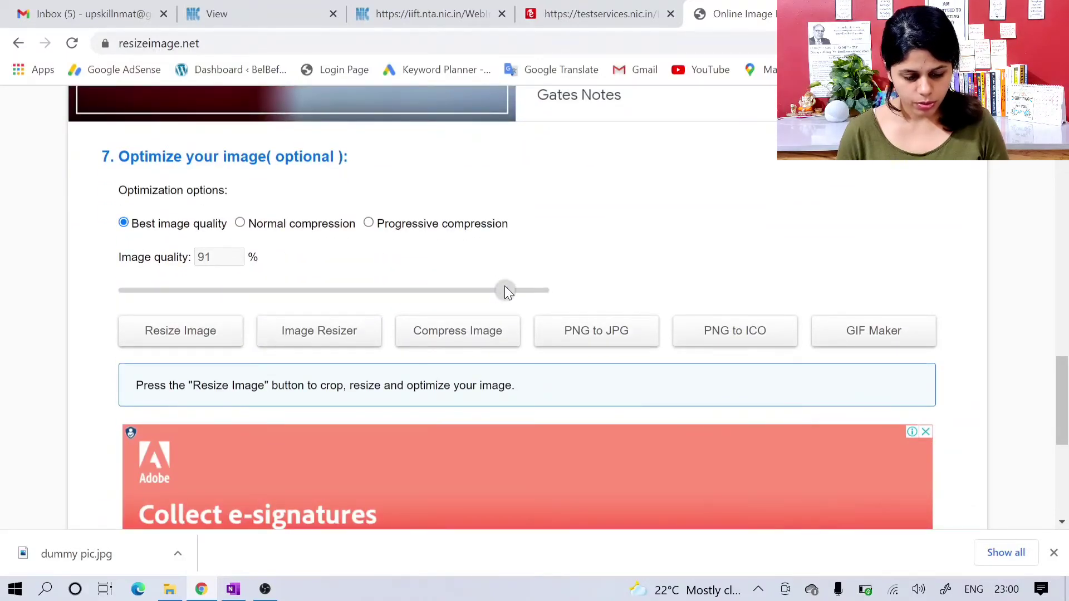
{"action": "scroll", "coordinate": [377, 362], "scroll_direction": "down", "scroll_amount": 6}
{"action": "scroll", "coordinate": [377, 363], "scroll_direction": "up", "scroll_amount": 14}
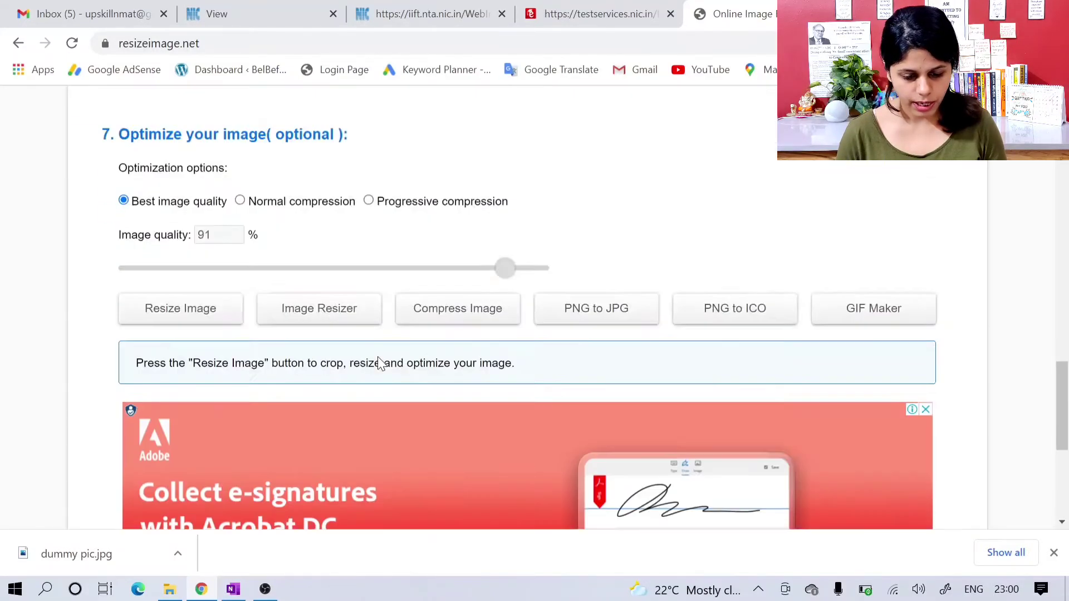
{"action": "scroll", "coordinate": [378, 363], "scroll_direction": "up", "scroll_amount": 15}
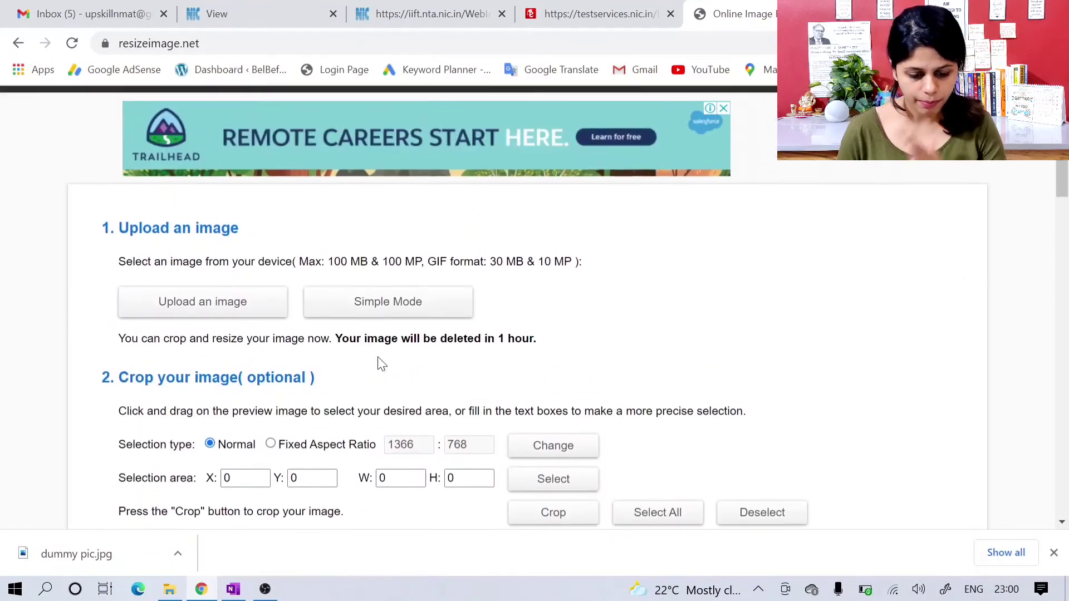
{"action": "scroll", "coordinate": [379, 363], "scroll_direction": "down", "scroll_amount": 1}
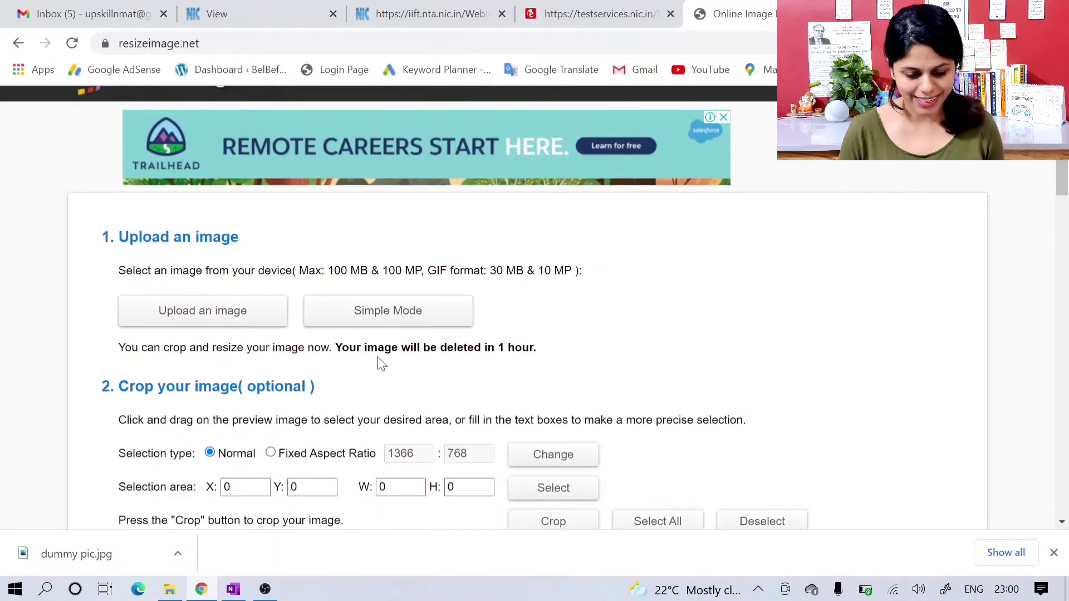
{"action": "scroll", "coordinate": [382, 363], "scroll_direction": "down", "scroll_amount": 1}
{"action": "scroll", "coordinate": [378, 361], "scroll_direction": "down", "scroll_amount": 10}
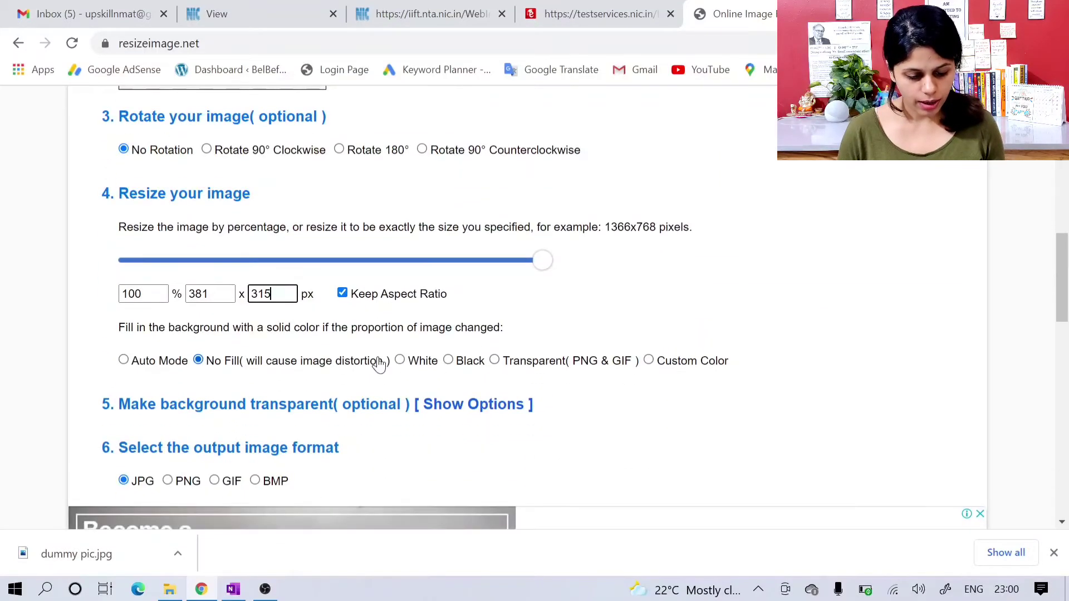
{"action": "left_click", "coordinate": [552, 391]}
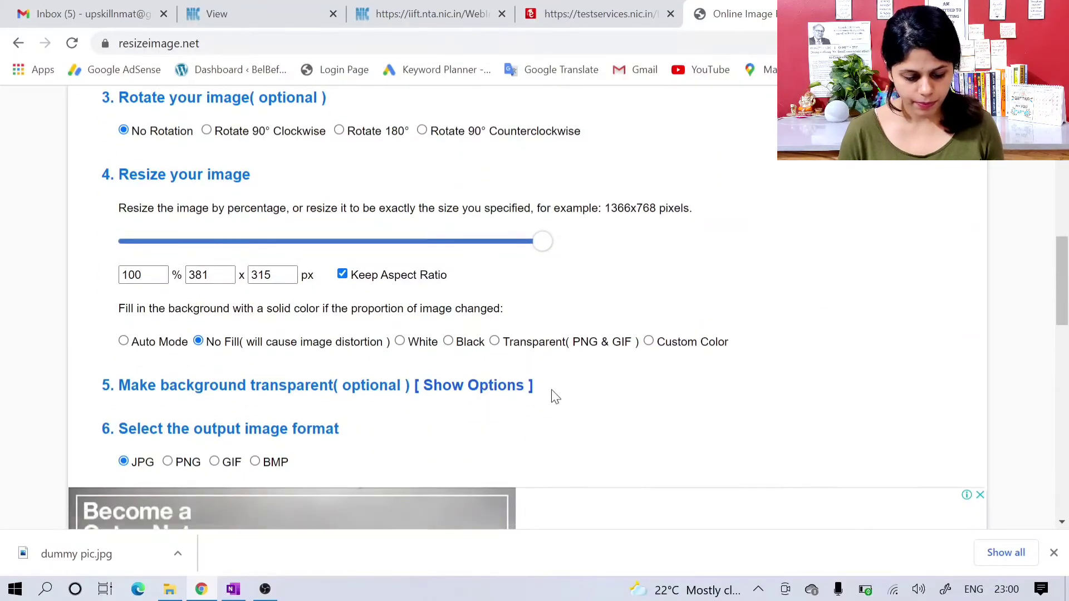
{"action": "scroll", "coordinate": [555, 397], "scroll_direction": "down", "scroll_amount": 12}
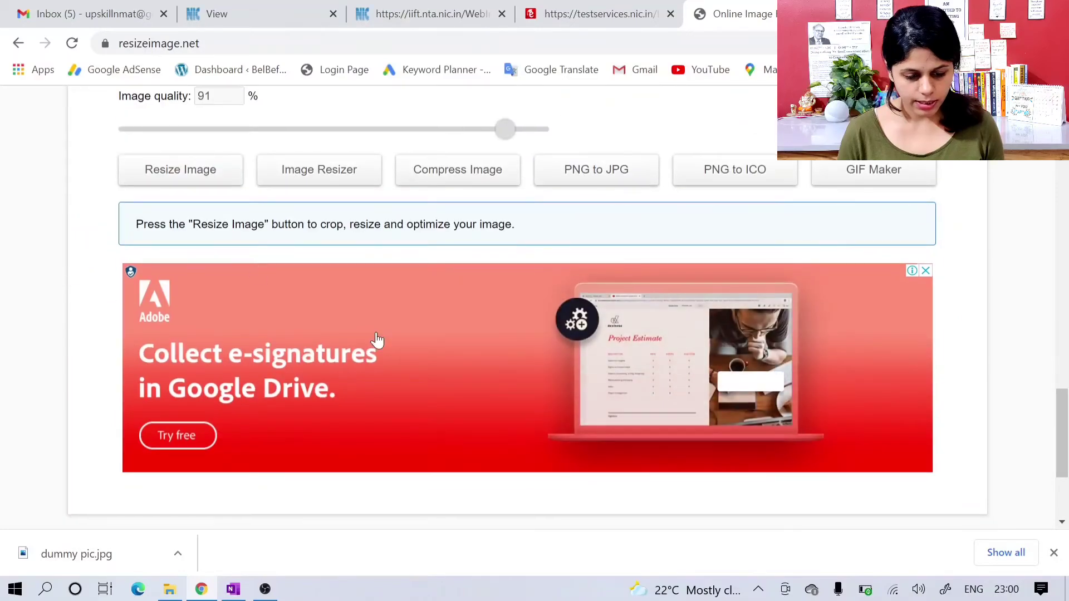
{"action": "left_click", "coordinate": [204, 186]}
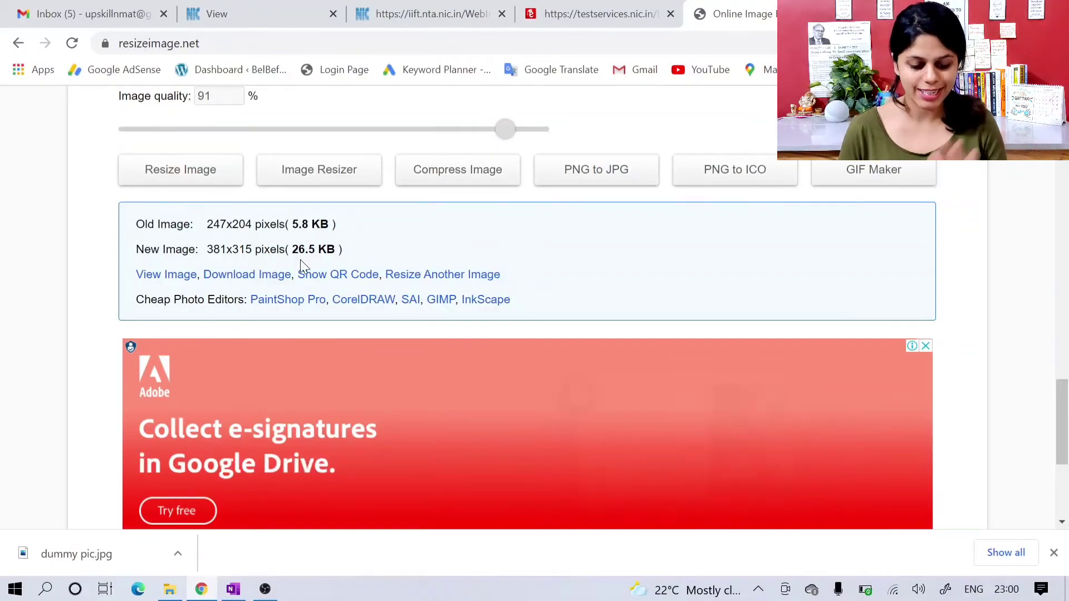
{"action": "left_click", "coordinate": [264, 276]}
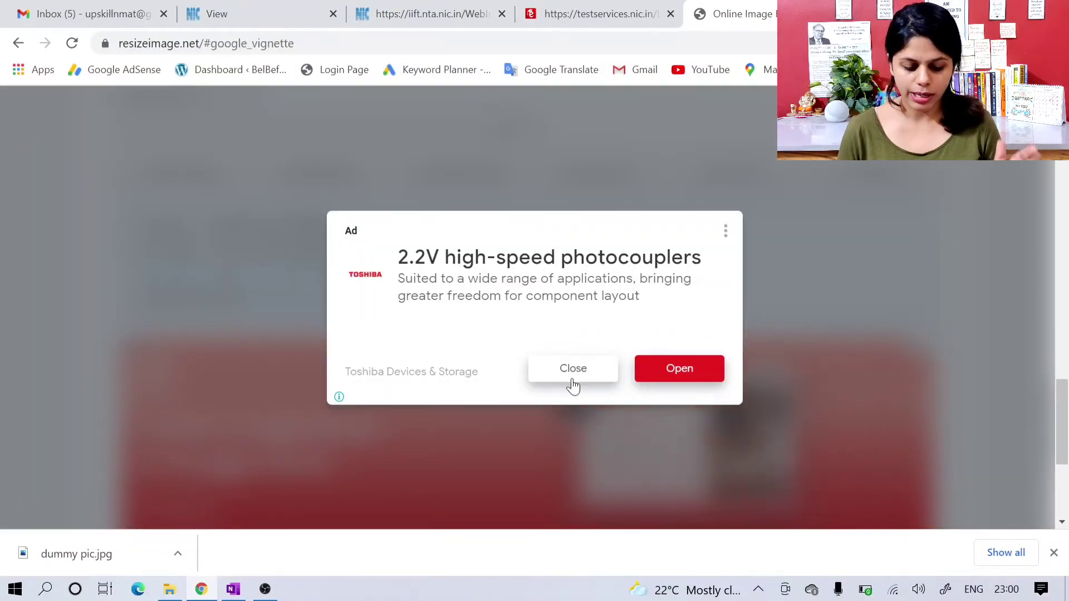
{"action": "left_click", "coordinate": [572, 383]}
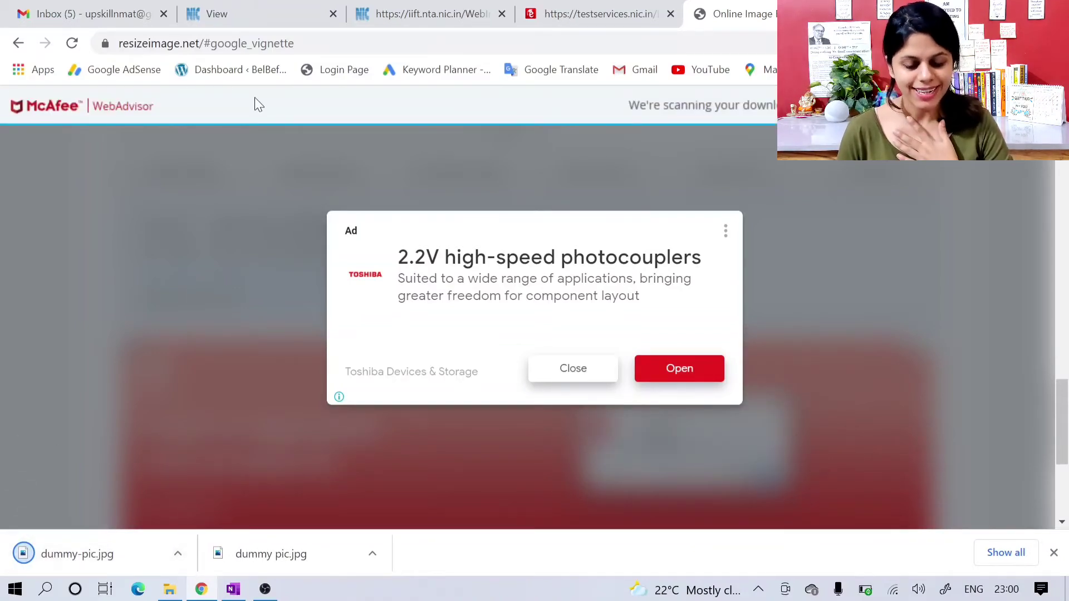
Step: Return to the IIFT document upload page and attach the resized dummy-pic.jpg from Downloads as the photograph, using the original uncropped image
{"action": "left_click", "coordinate": [545, 6]}
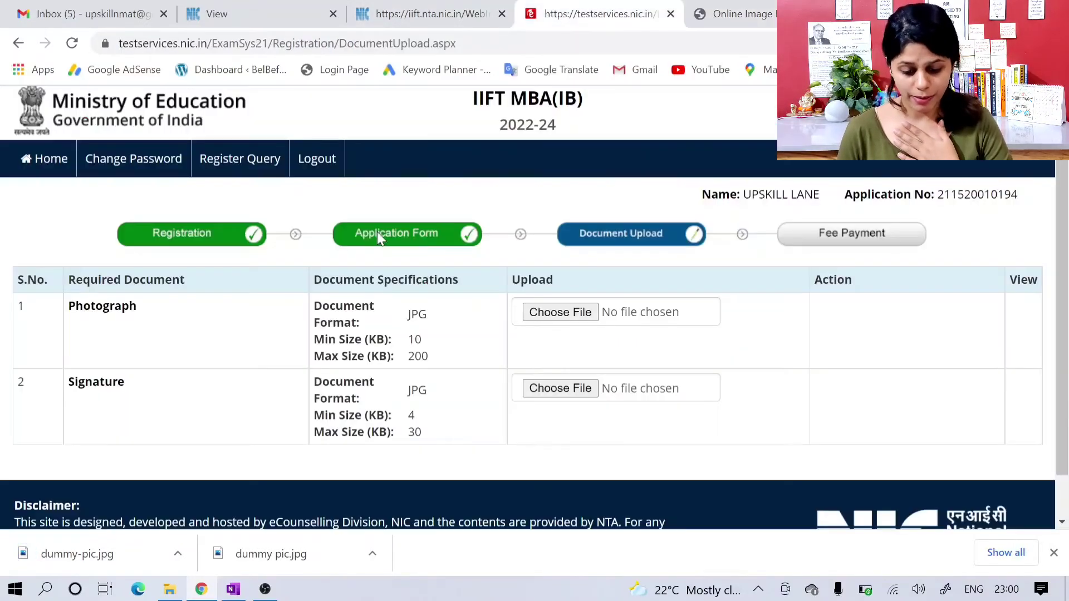
{"action": "left_click", "coordinate": [574, 305]}
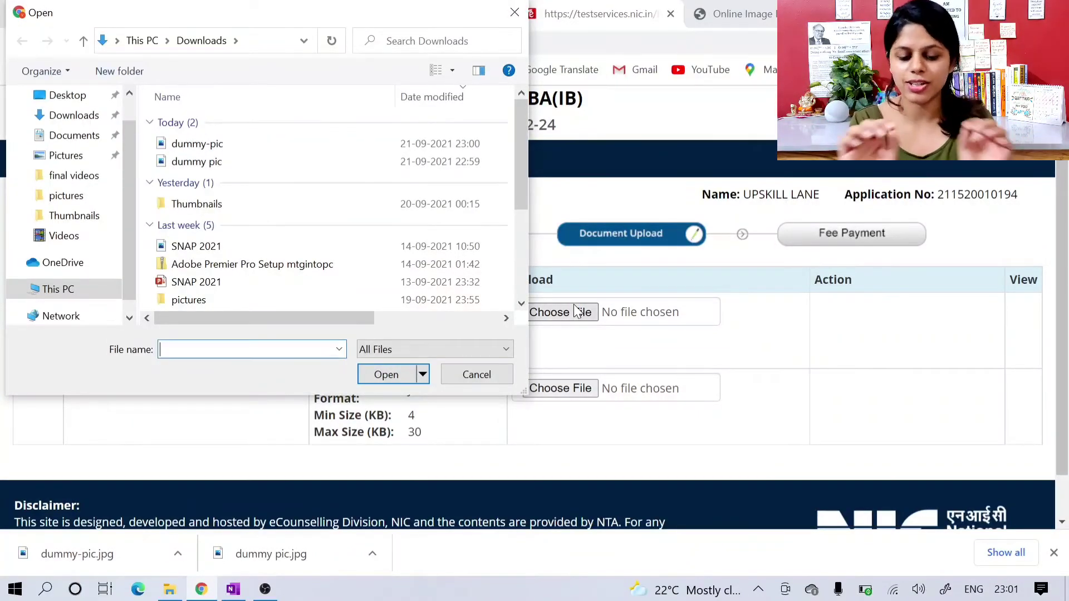
{"action": "left_click", "coordinate": [437, 149]}
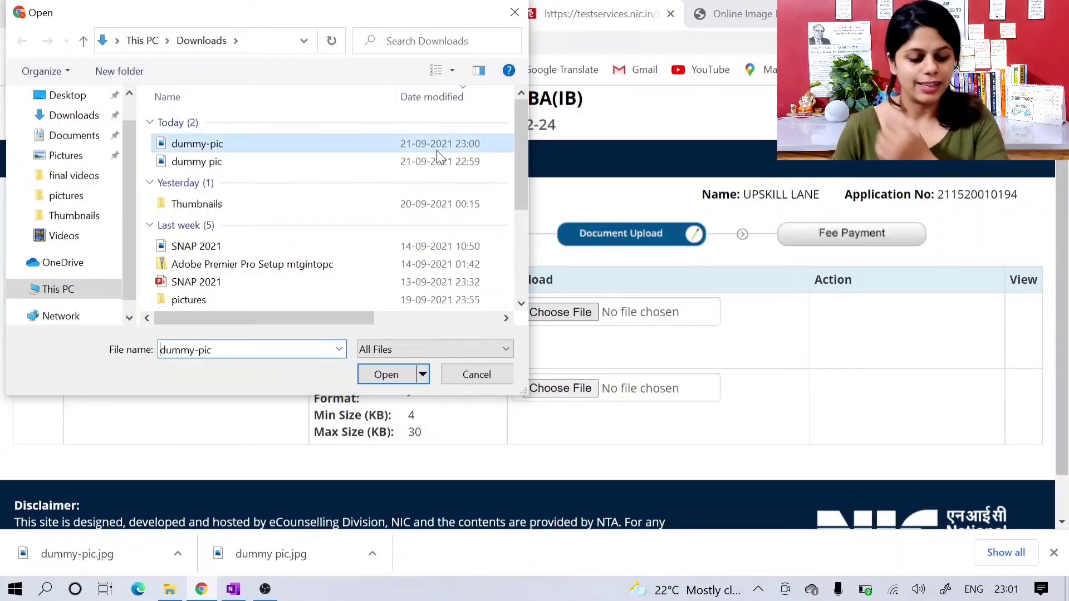
{"action": "left_click", "coordinate": [388, 376]}
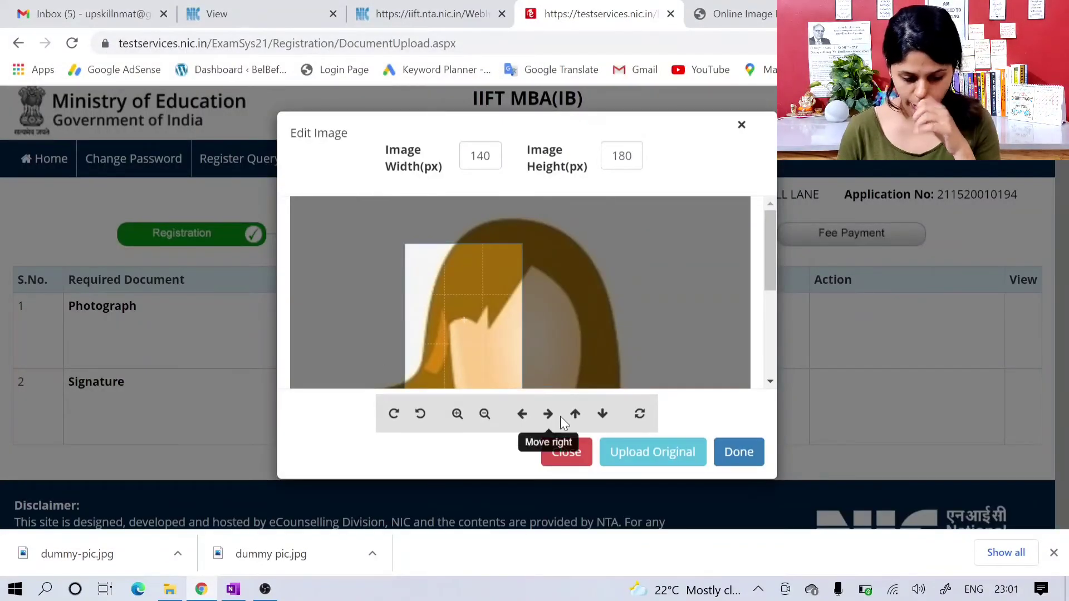
{"action": "left_click", "coordinate": [652, 458]}
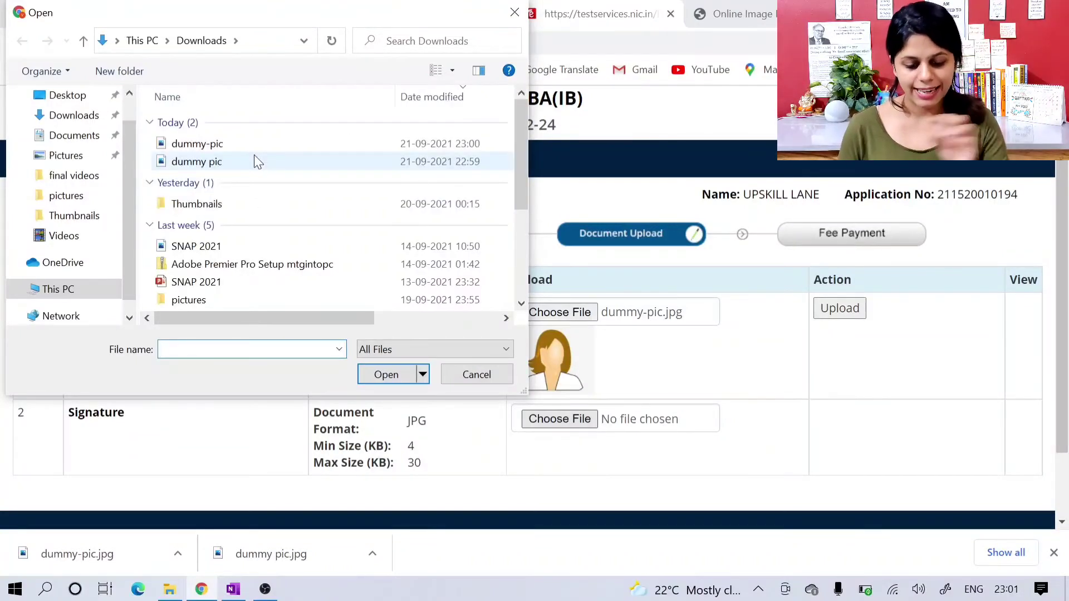
Step: Choose dummy-pic.jpg from Downloads for the signature and keep the original uncropped image
{"action": "mouse_move", "coordinate": [254, 155]}
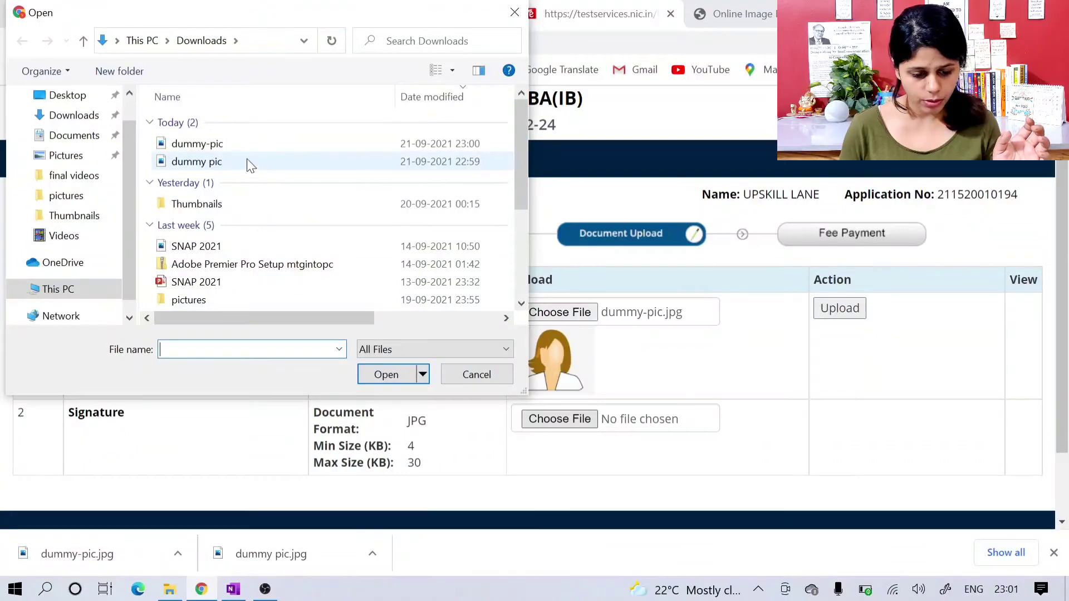
{"action": "left_click", "coordinate": [246, 144]}
{"action": "left_click", "coordinate": [392, 368]}
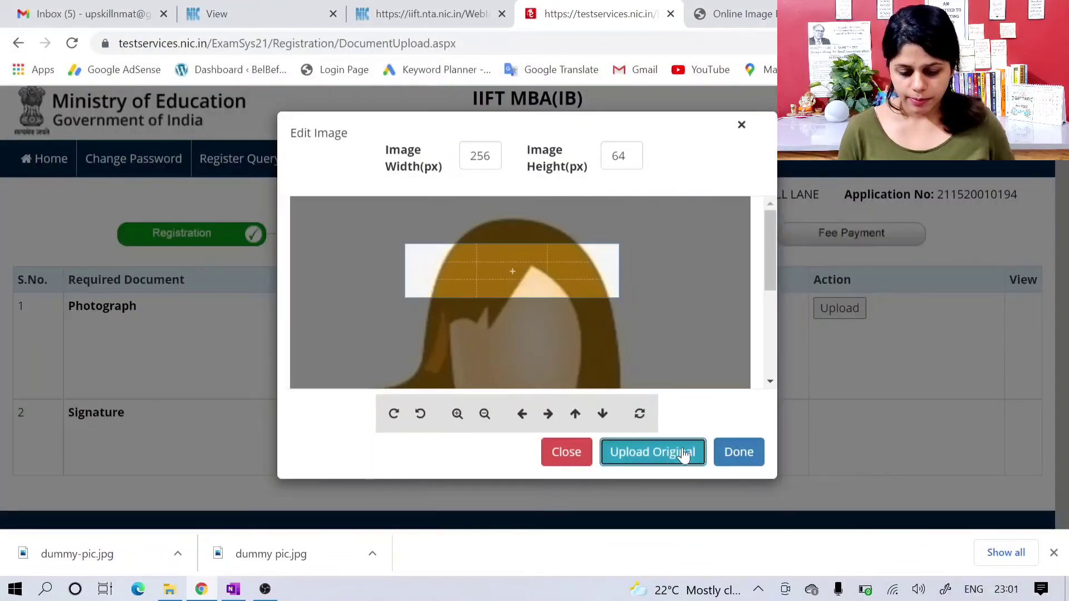
{"action": "left_click", "coordinate": [683, 453]}
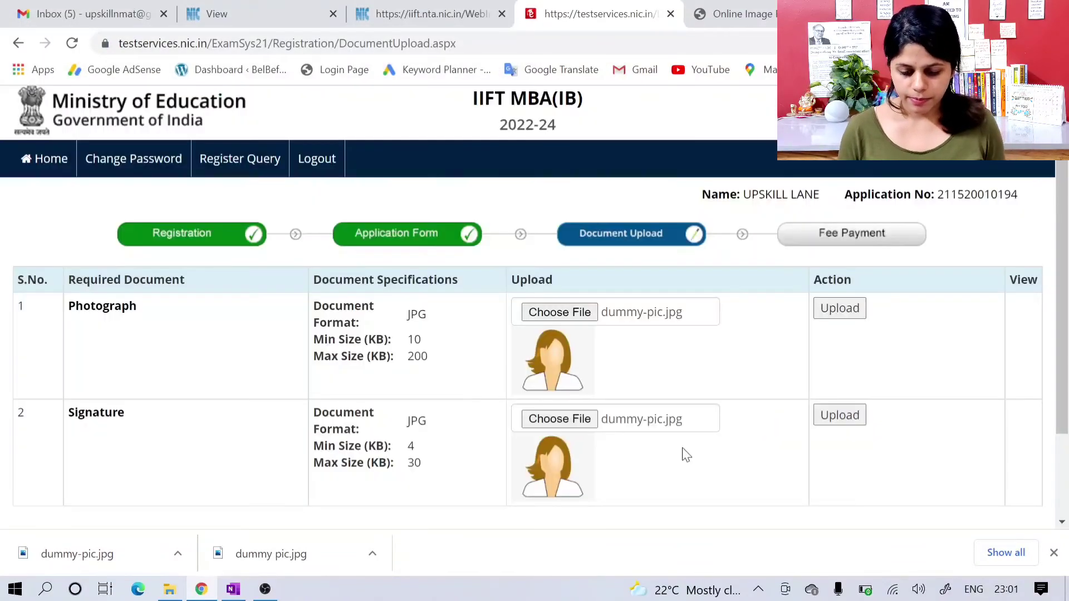
Step: Upload the attached photograph to the application and acknowledge the message
{"action": "left_click", "coordinate": [842, 313]}
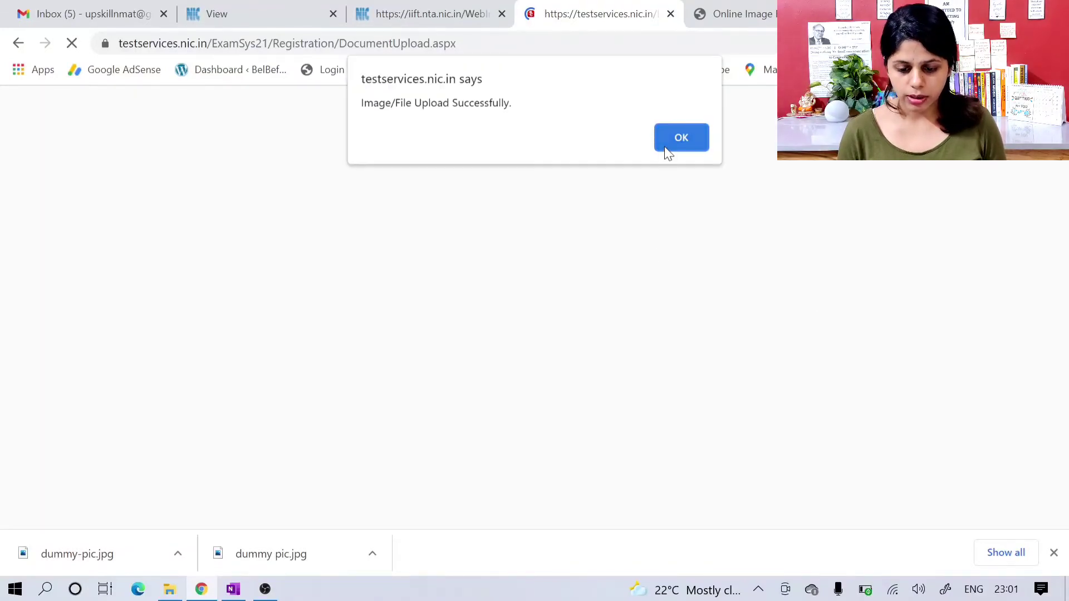
{"action": "left_click", "coordinate": [666, 150]}
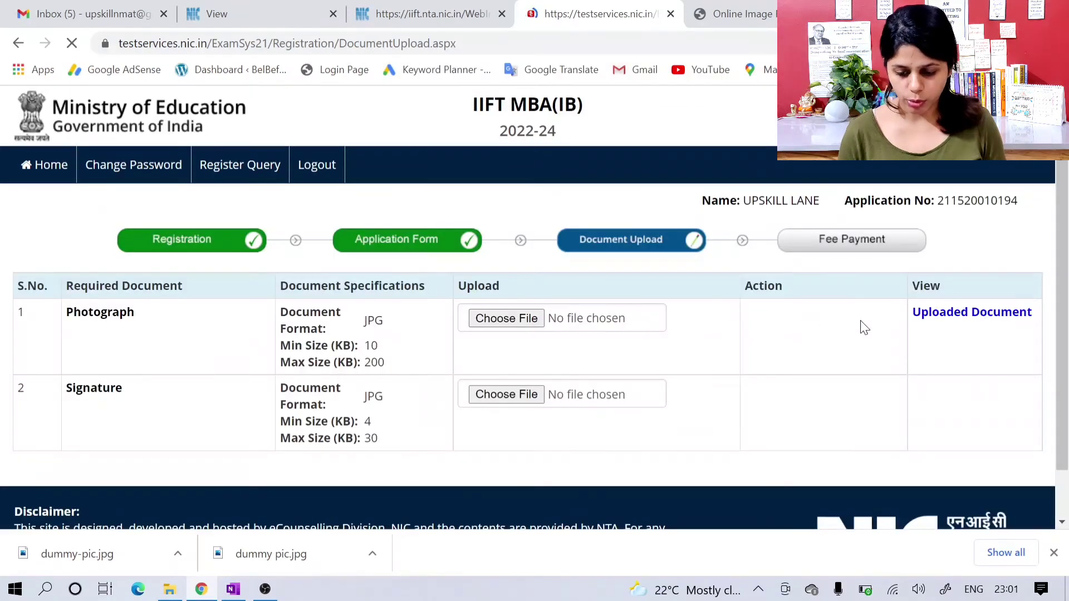
Step: Attach dummy-pic.jpg from Downloads as the signature, upload it to the application and acknowledge the message
{"action": "scroll", "coordinate": [695, 399], "scroll_direction": "down", "scroll_amount": 1}
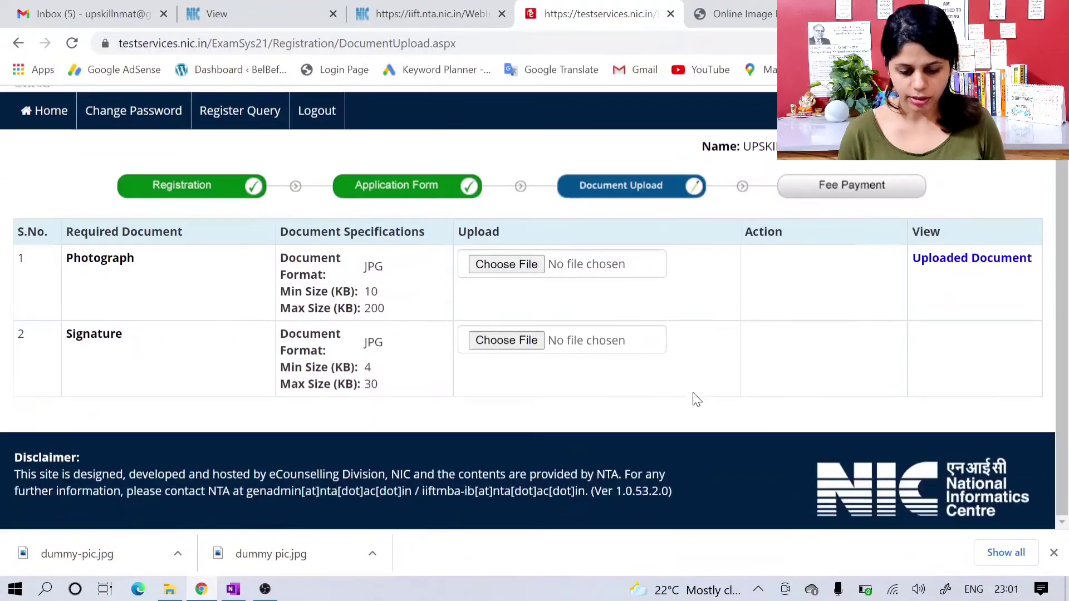
{"action": "left_click", "coordinate": [524, 343]}
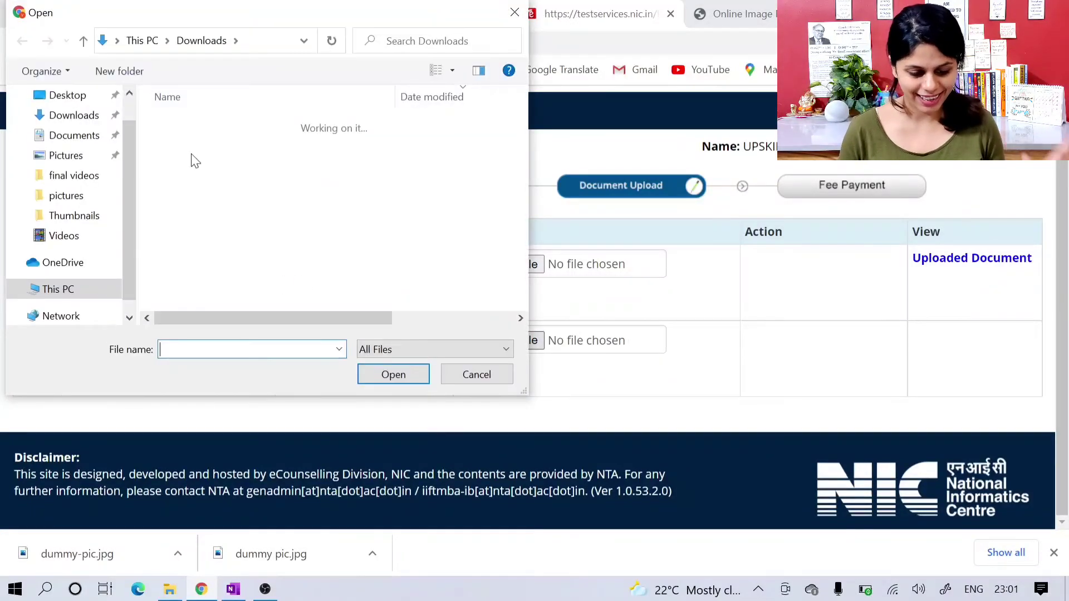
{"action": "left_click", "coordinate": [203, 145]}
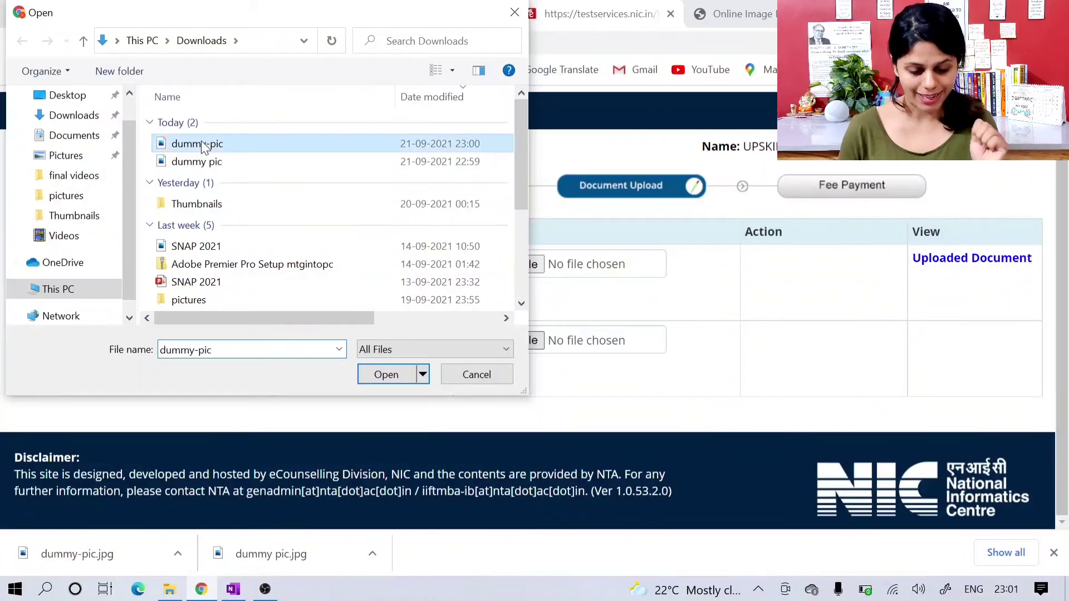
{"action": "left_click", "coordinate": [374, 375]}
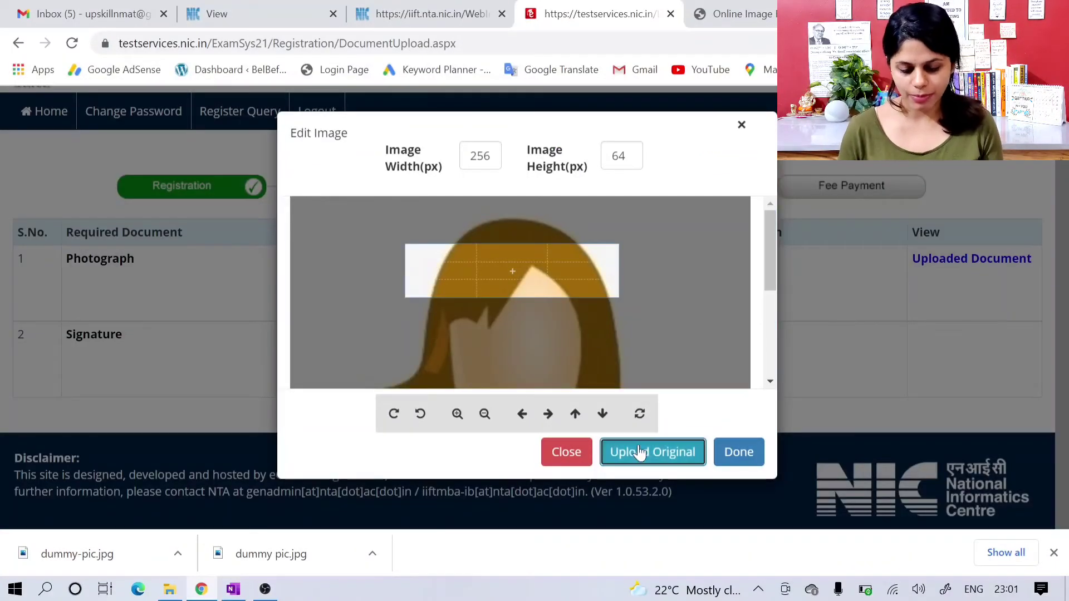
{"action": "left_click", "coordinate": [641, 451]}
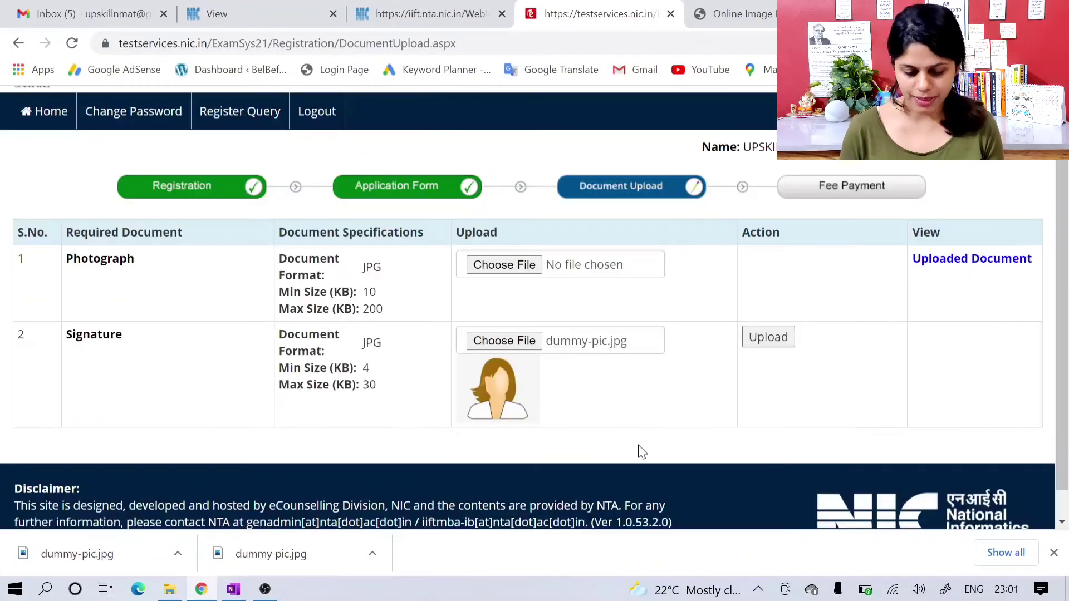
{"action": "left_click", "coordinate": [757, 341]}
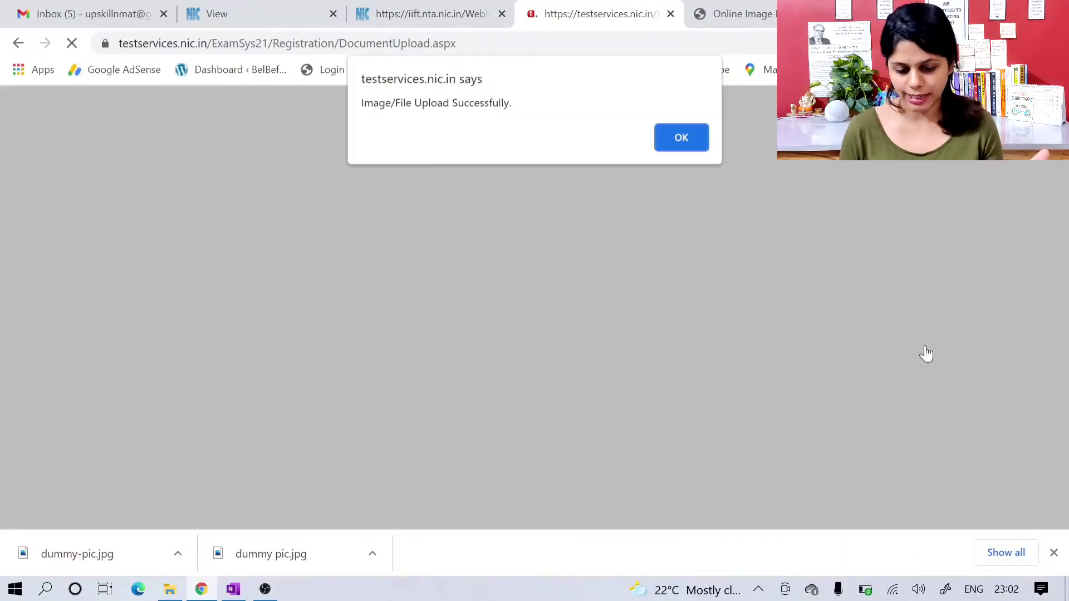
{"action": "left_click", "coordinate": [682, 137]}
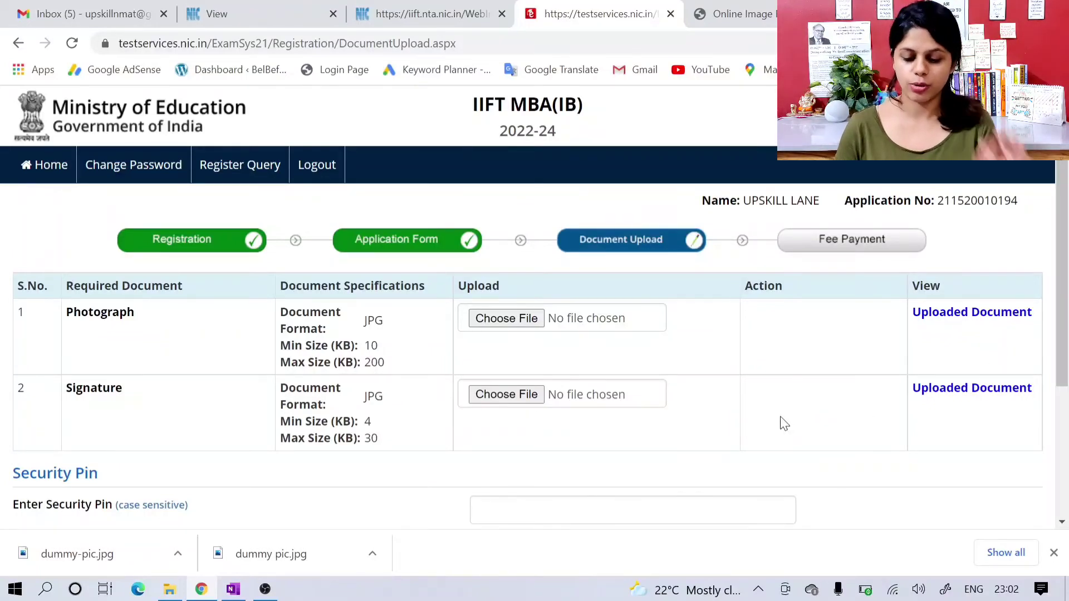
Step: Enter the displayed security pin, submit the document form with final confirmation, and acknowledge the message
{"action": "scroll", "coordinate": [782, 423], "scroll_direction": "down", "scroll_amount": 1}
{"action": "scroll", "coordinate": [682, 411], "scroll_direction": "down", "scroll_amount": 1}
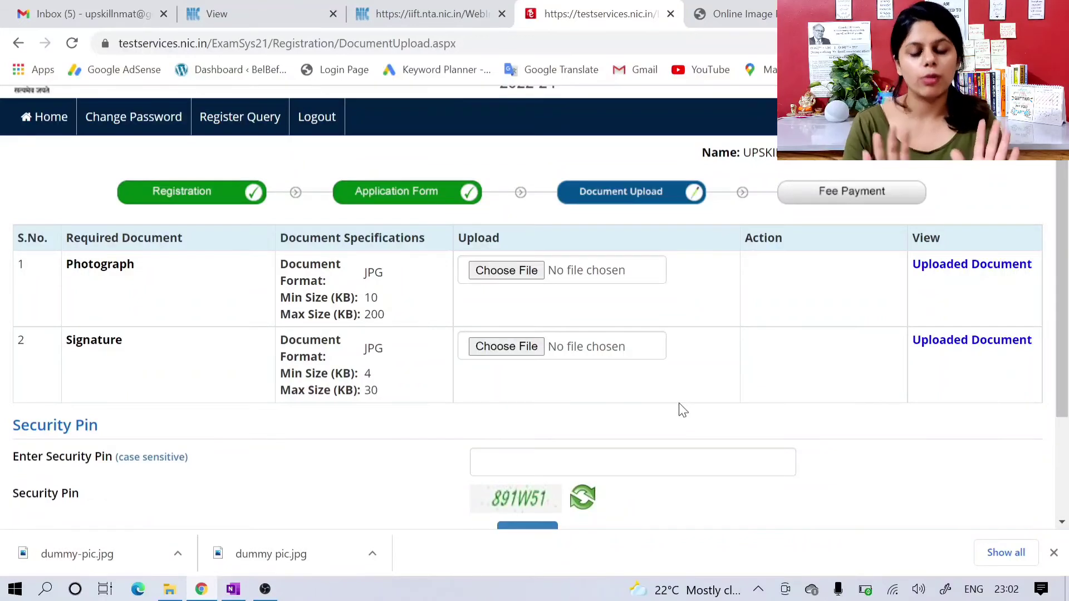
{"action": "scroll", "coordinate": [682, 411], "scroll_direction": "down", "scroll_amount": 1}
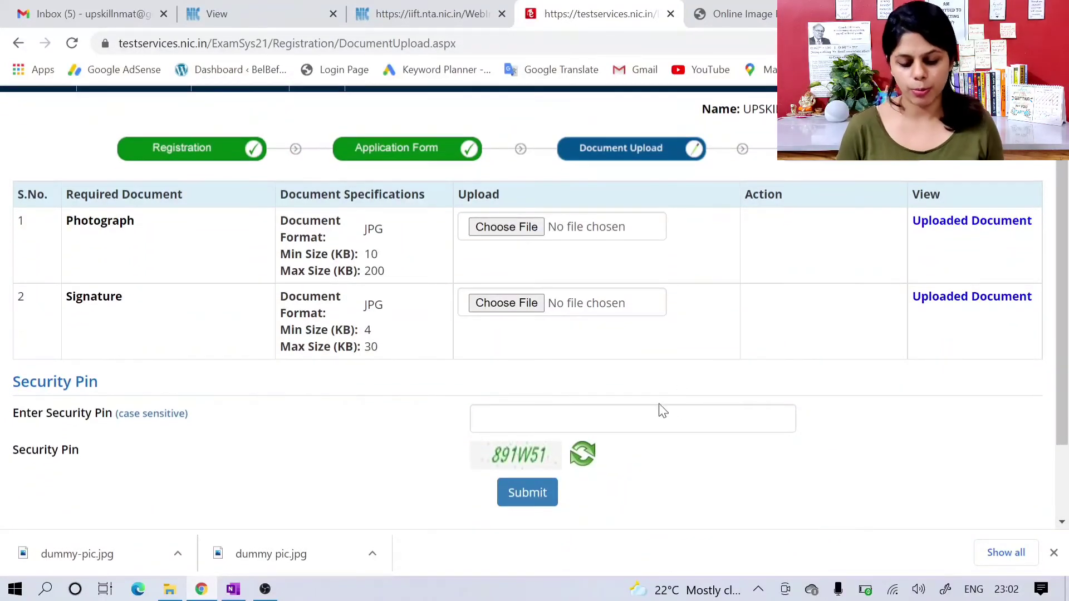
{"action": "left_click", "coordinate": [657, 417]}
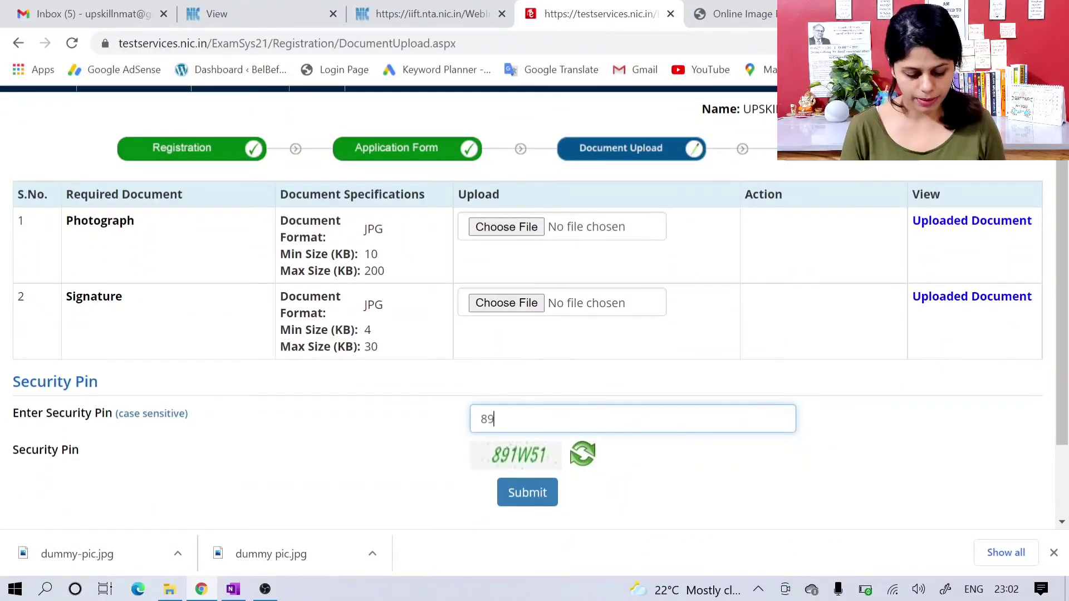
{"action": "type", "text": "891W51"}
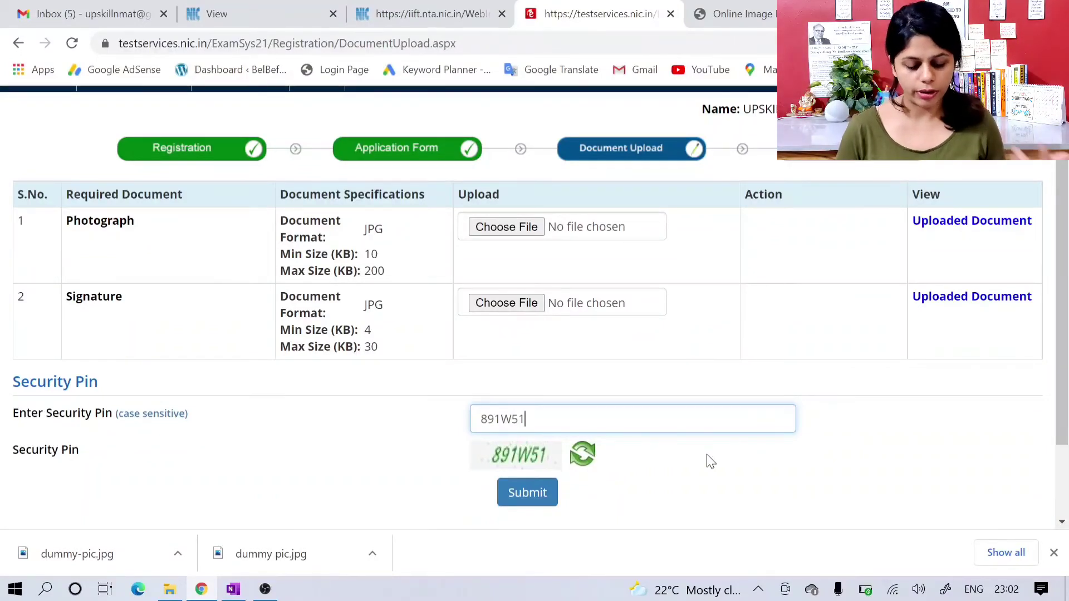
{"action": "scroll", "coordinate": [707, 460], "scroll_direction": "down", "scroll_amount": 1}
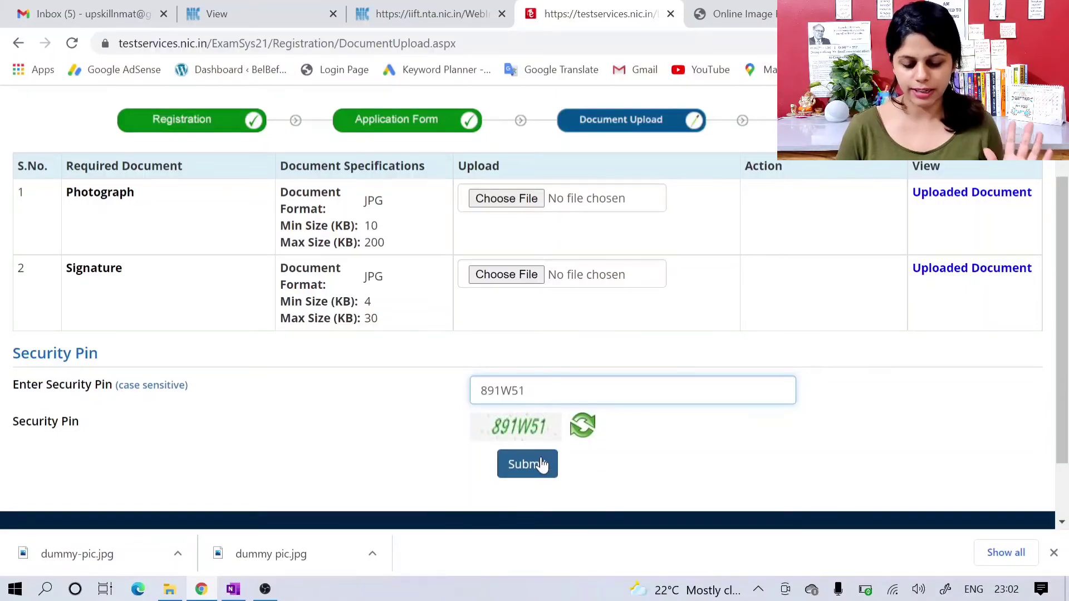
{"action": "left_click", "coordinate": [541, 463]}
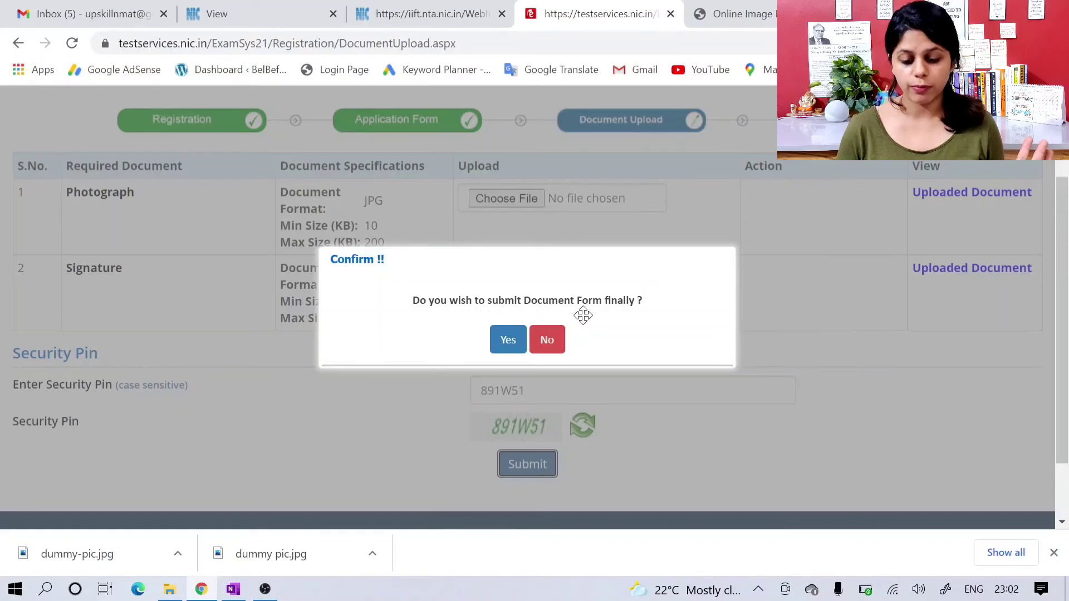
{"action": "left_click", "coordinate": [513, 345]}
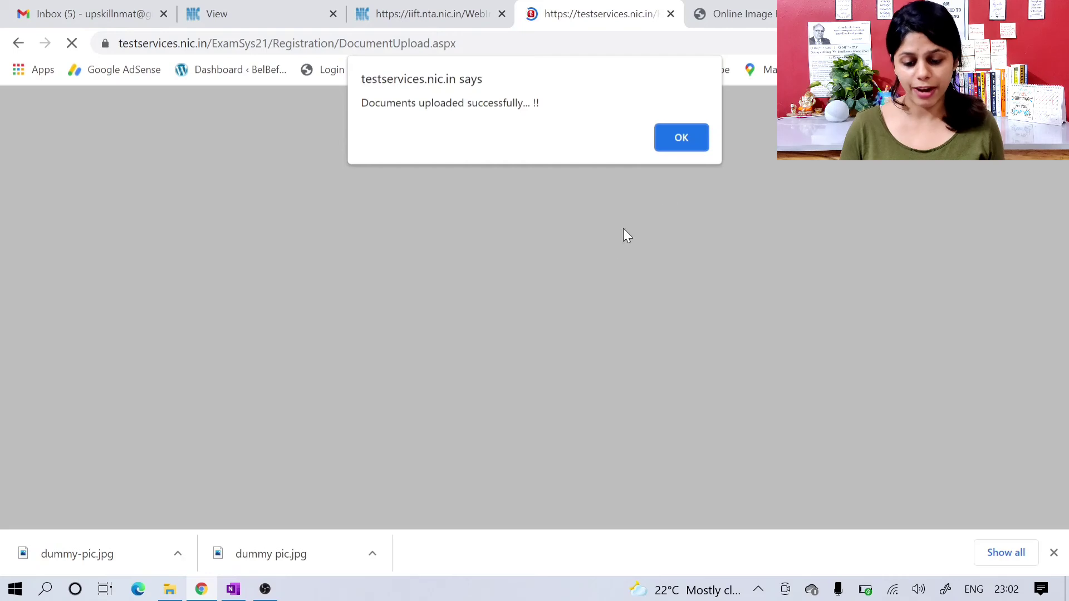
{"action": "left_click", "coordinate": [688, 143]}
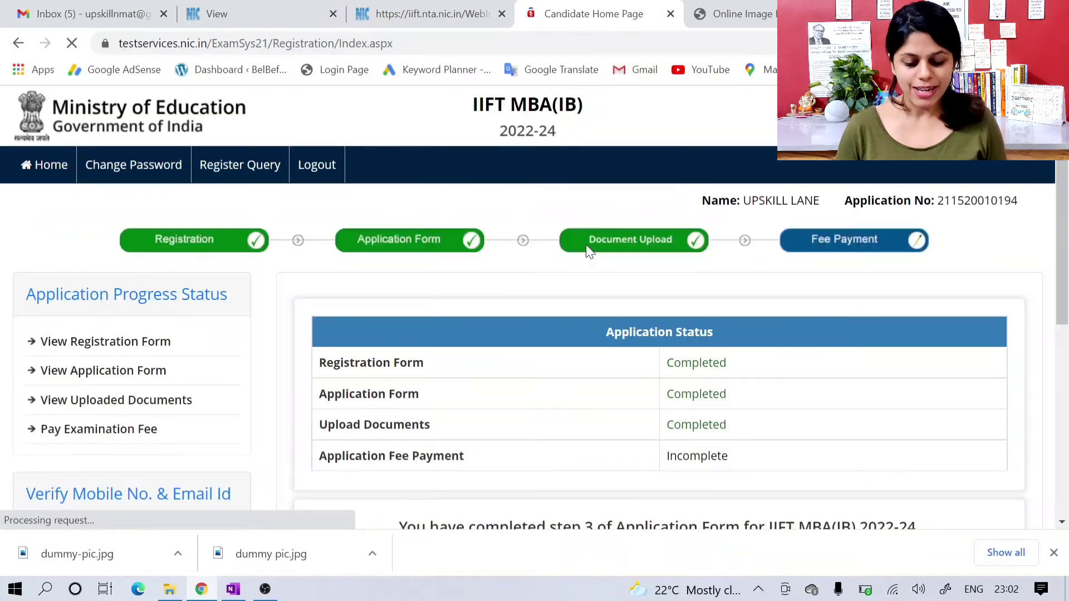
Step: Review the application status and fee notice, and open the payment page for the Rs. 2500 examination fee
{"action": "scroll", "coordinate": [586, 245], "scroll_direction": "down", "scroll_amount": 1}
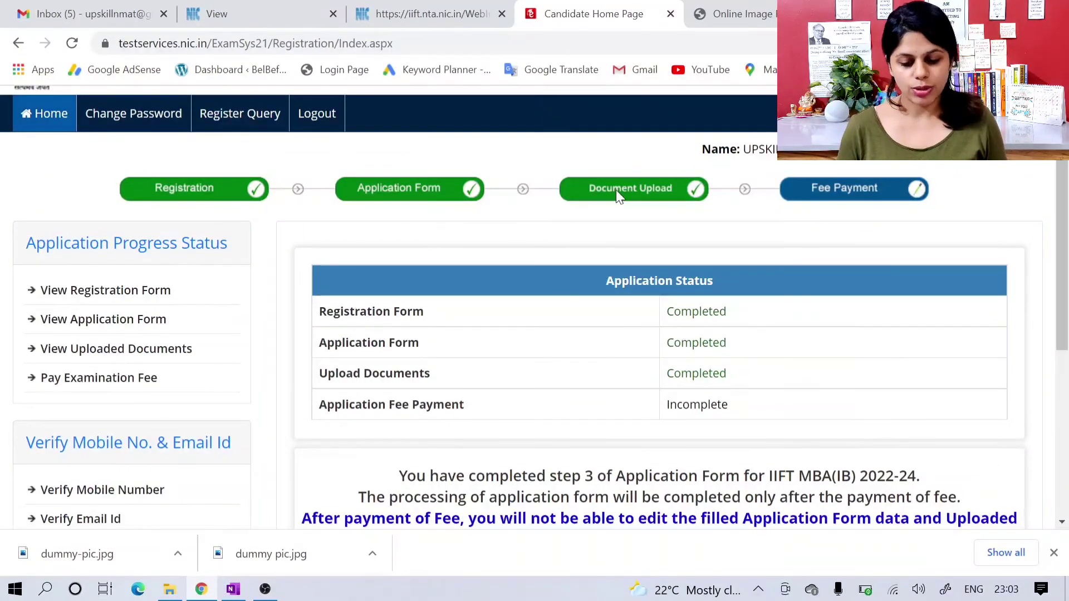
{"action": "scroll", "coordinate": [617, 192], "scroll_direction": "down", "scroll_amount": 3}
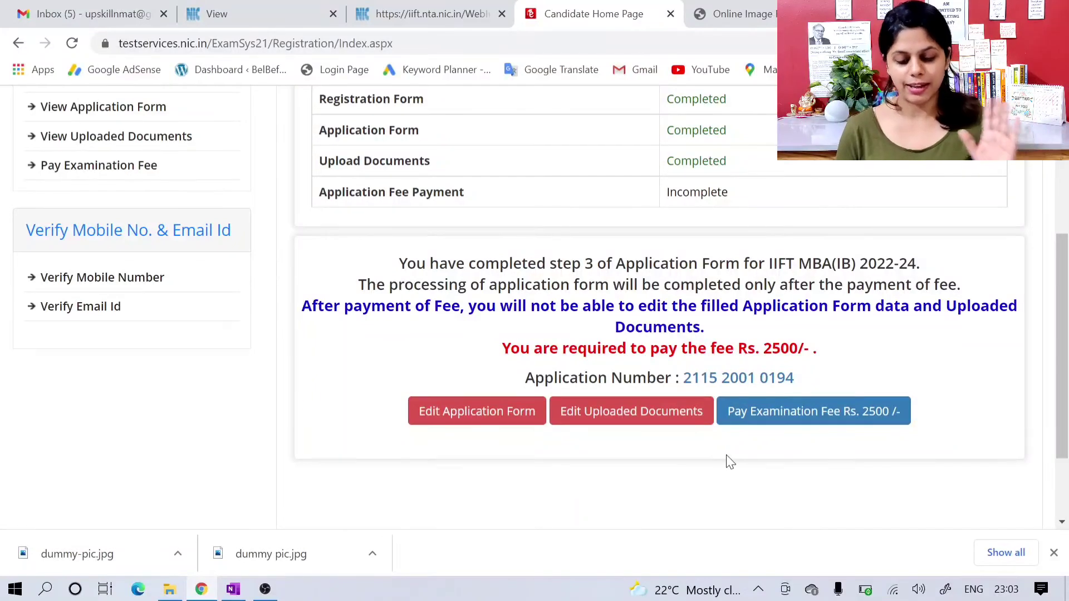
{"action": "scroll", "coordinate": [726, 456], "scroll_direction": "up", "scroll_amount": 1}
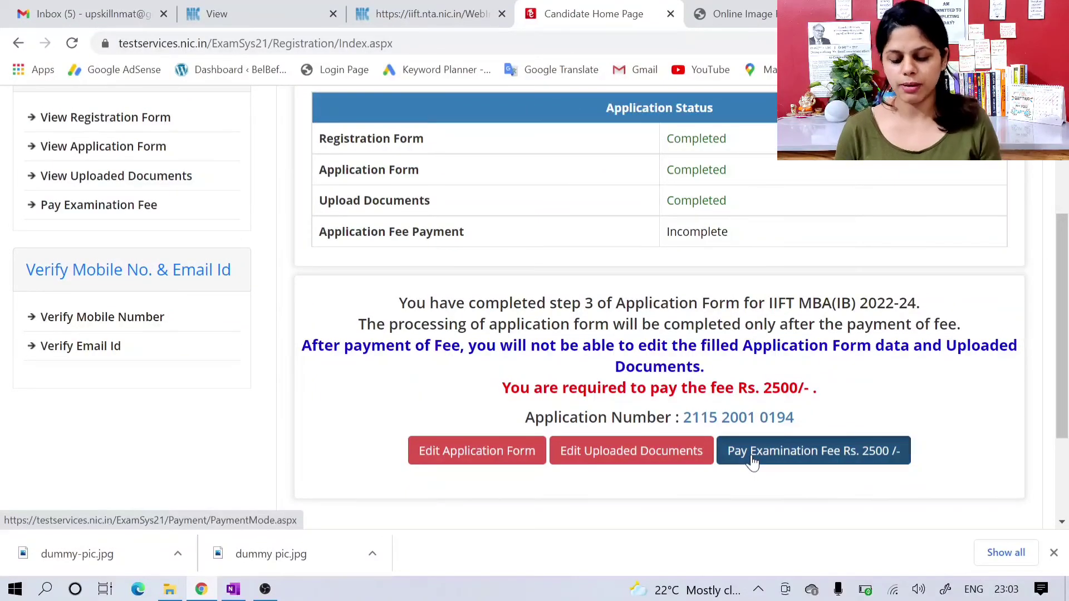
{"action": "left_click", "coordinate": [752, 461]}
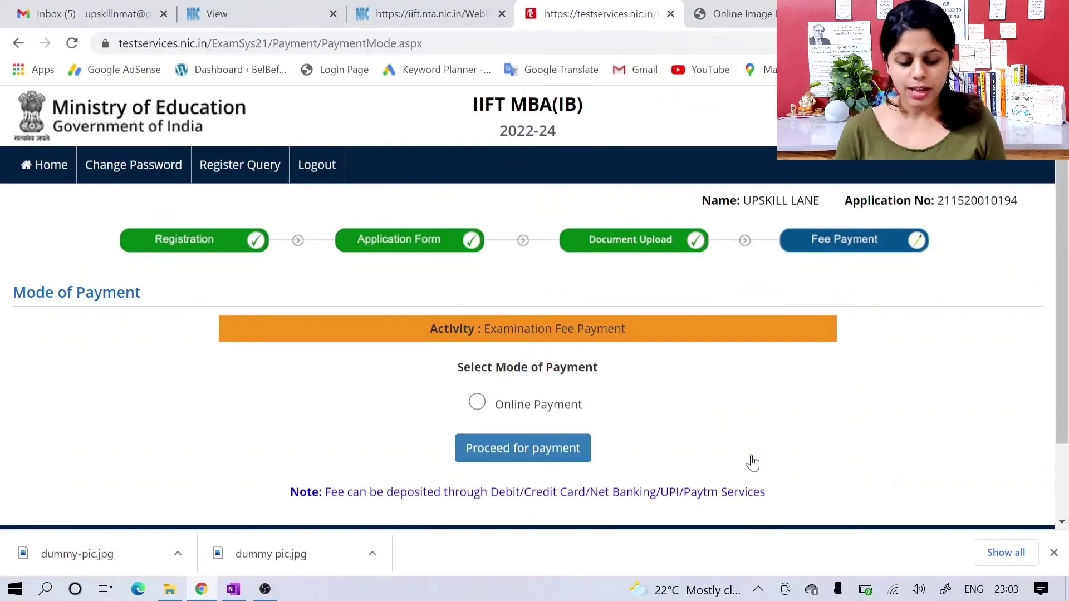
Step: Choose Online Payment as the mode of payment and confirm proceeding to the fee payment
{"action": "scroll", "coordinate": [691, 425], "scroll_direction": "down", "scroll_amount": 1}
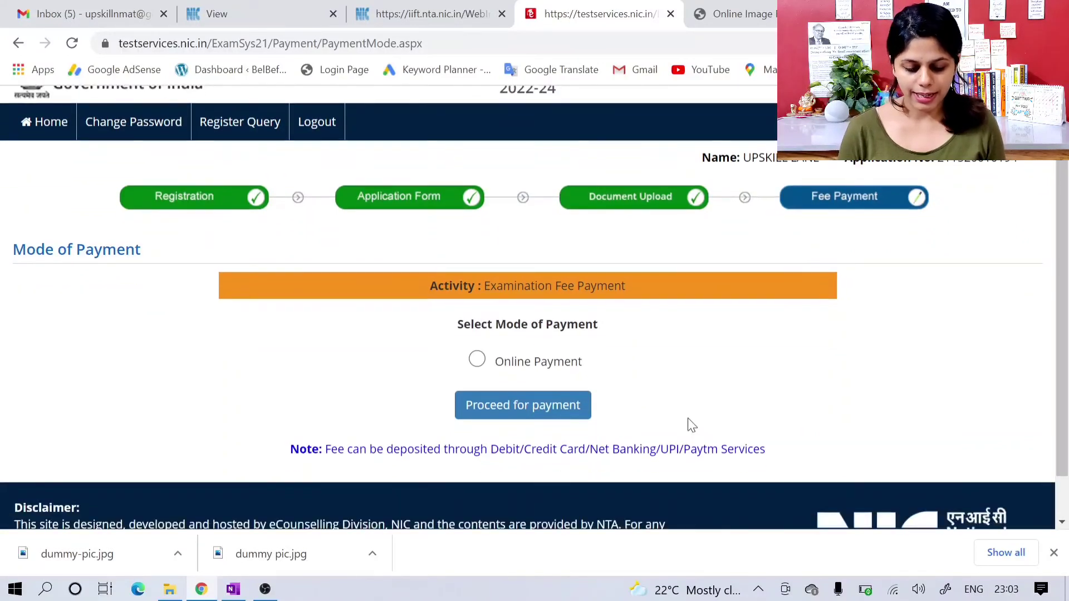
{"action": "left_click", "coordinate": [477, 359]}
{"action": "left_click", "coordinate": [513, 411]}
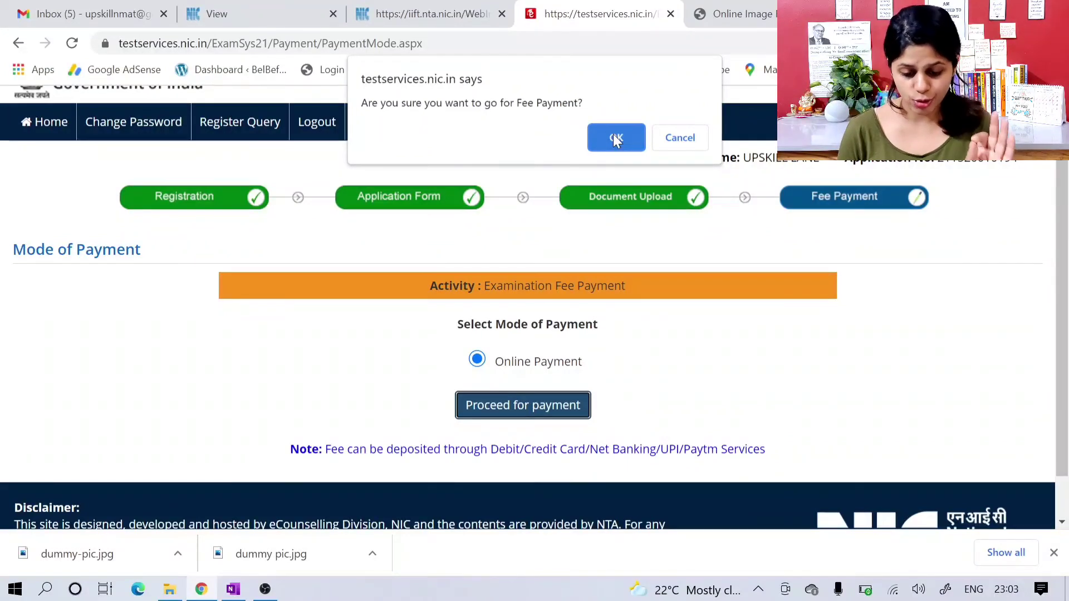
{"action": "left_click", "coordinate": [614, 138]}
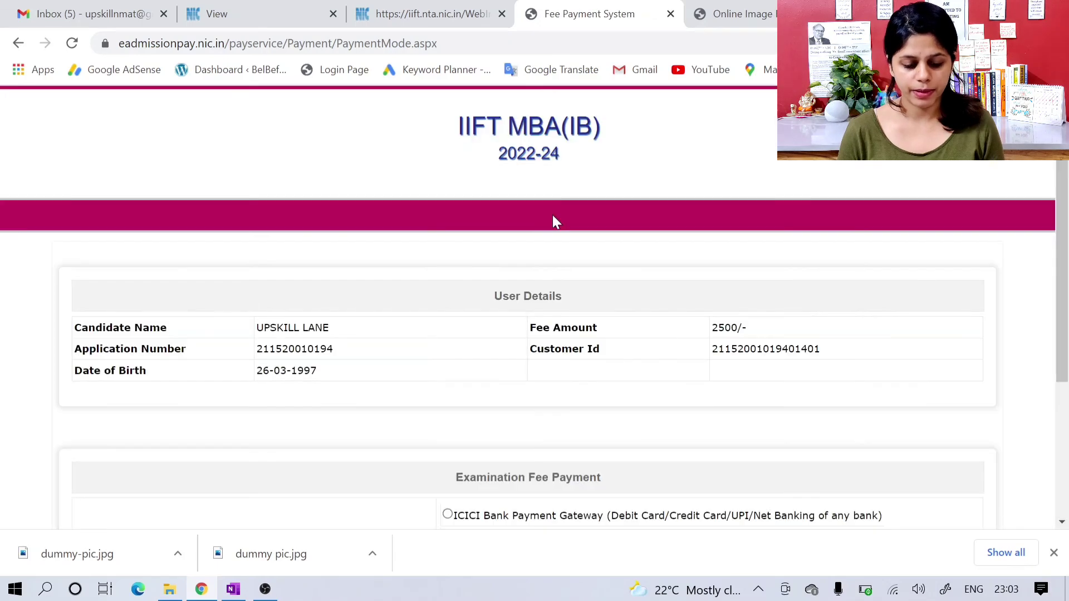
Step: Select the ICICI Bank Payment Gateway as the payment provider and proceed for payment
{"action": "scroll", "coordinate": [552, 215], "scroll_direction": "down", "scroll_amount": 1}
{"action": "scroll", "coordinate": [556, 222], "scroll_direction": "down", "scroll_amount": 1}
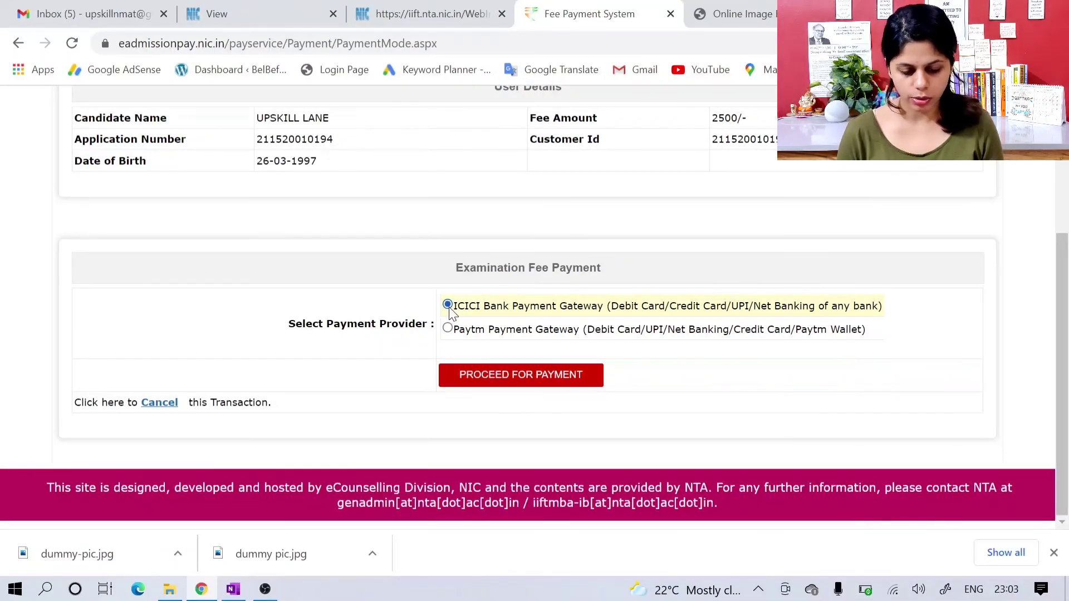
{"action": "left_click", "coordinate": [496, 376]}
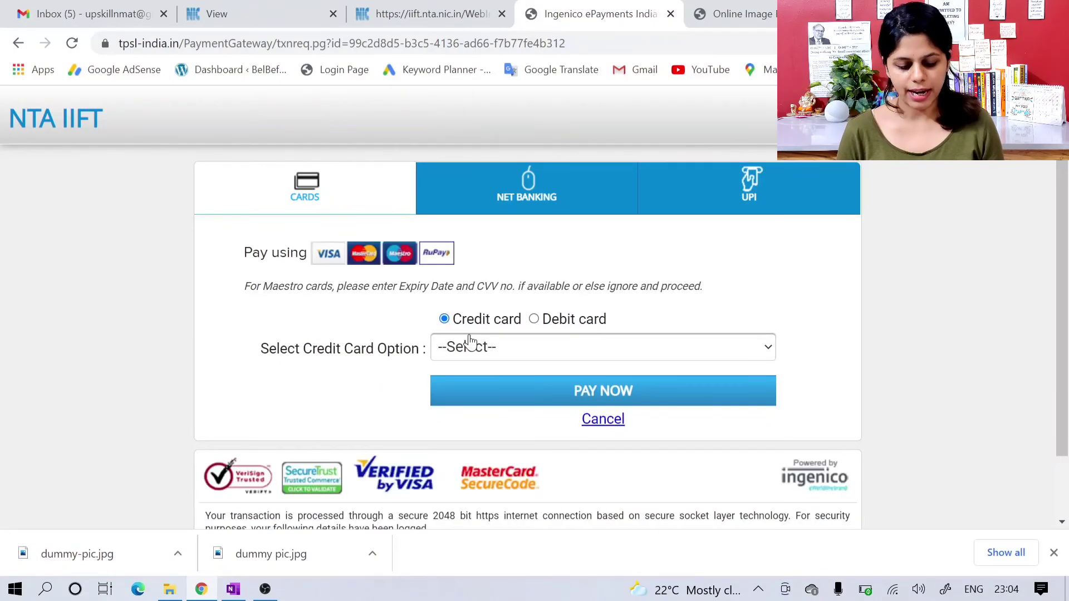
Step: Examine the card, net banking and UPI payment options offered by the payment gateway
{"action": "scroll", "coordinate": [470, 341], "scroll_direction": "down", "scroll_amount": 1}
{"action": "scroll", "coordinate": [592, 325], "scroll_direction": "down", "scroll_amount": 1}
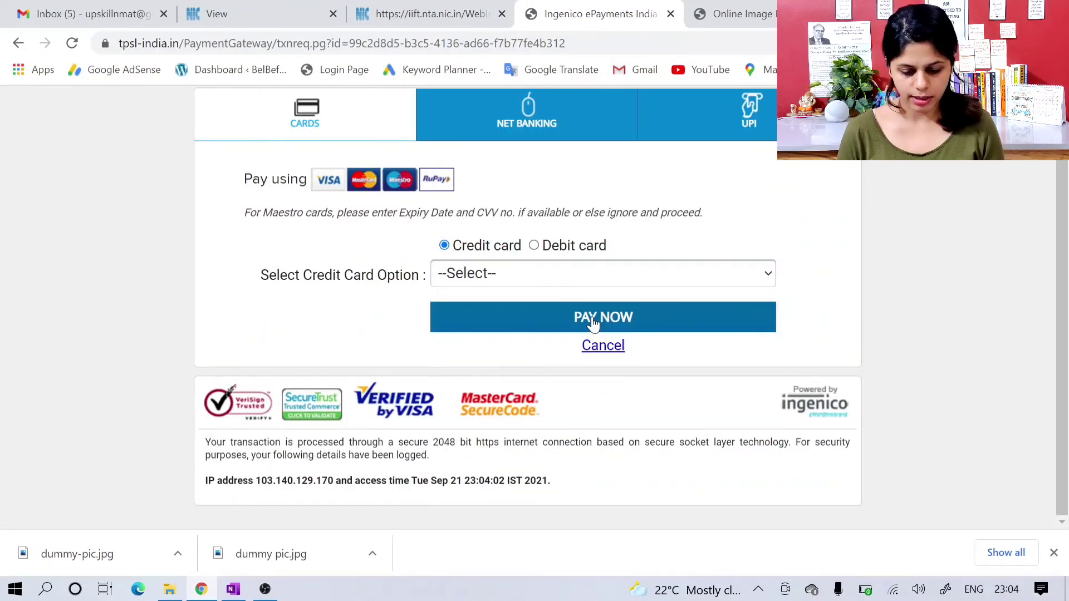
{"action": "scroll", "coordinate": [367, 207], "scroll_direction": "up", "scroll_amount": 1}
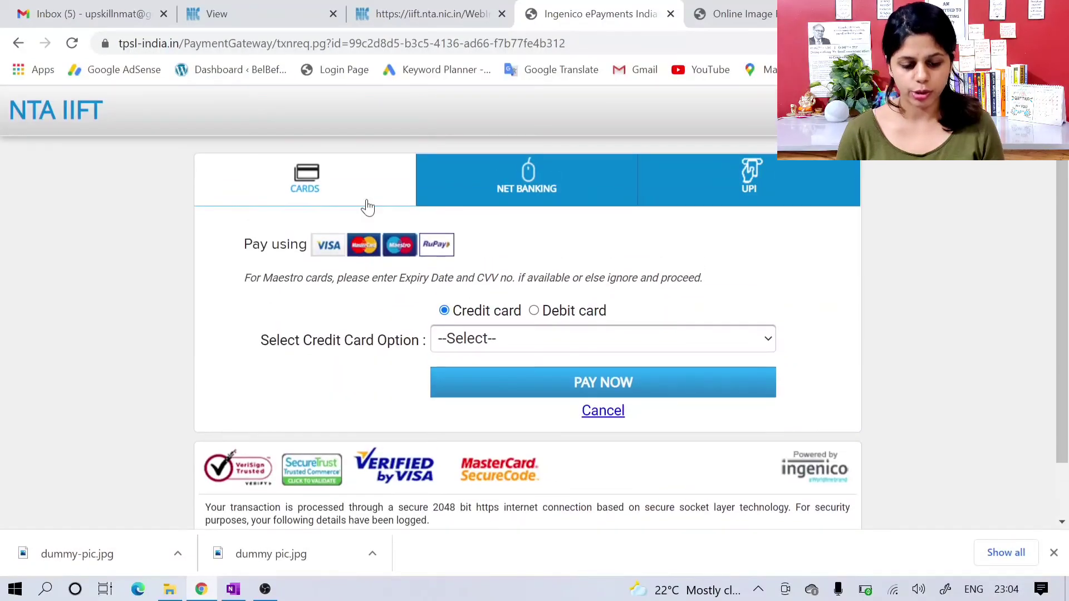
{"action": "left_click", "coordinate": [475, 187]}
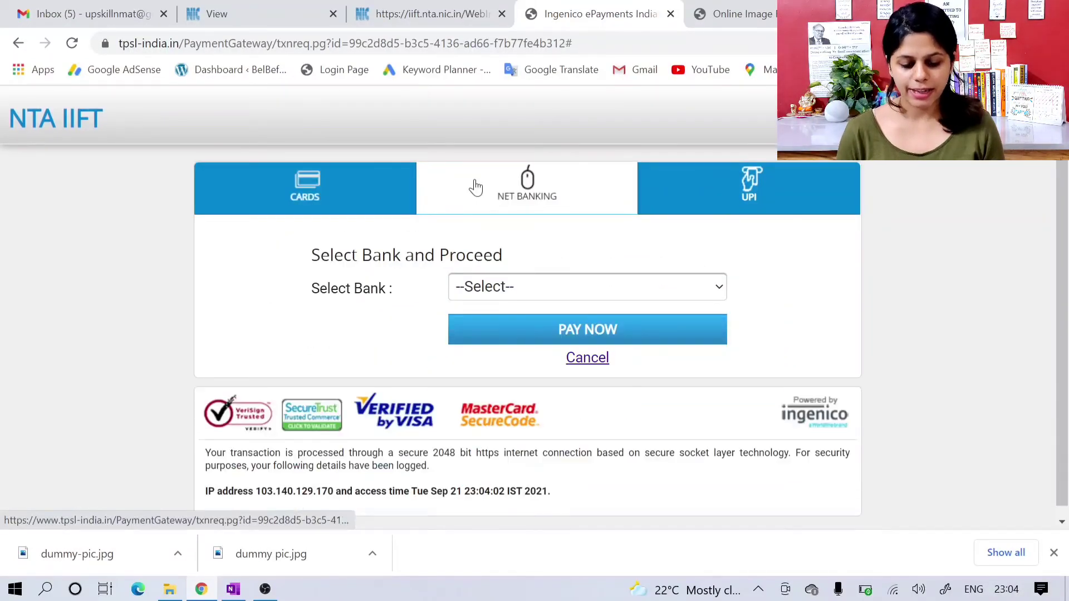
{"action": "left_click", "coordinate": [670, 199]}
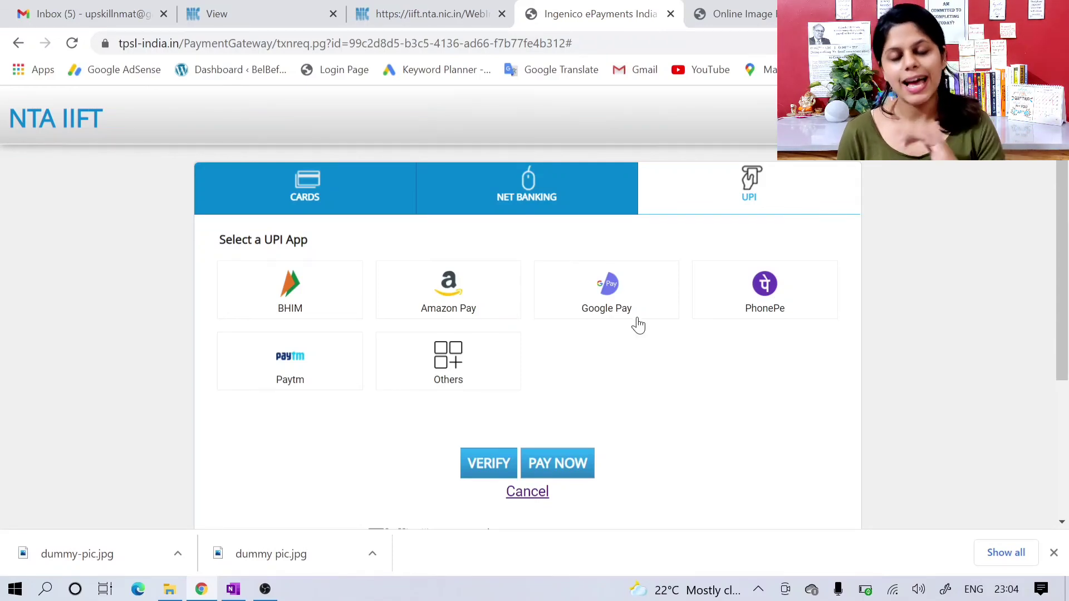
{"action": "scroll", "coordinate": [638, 326], "scroll_direction": "down", "scroll_amount": 1}
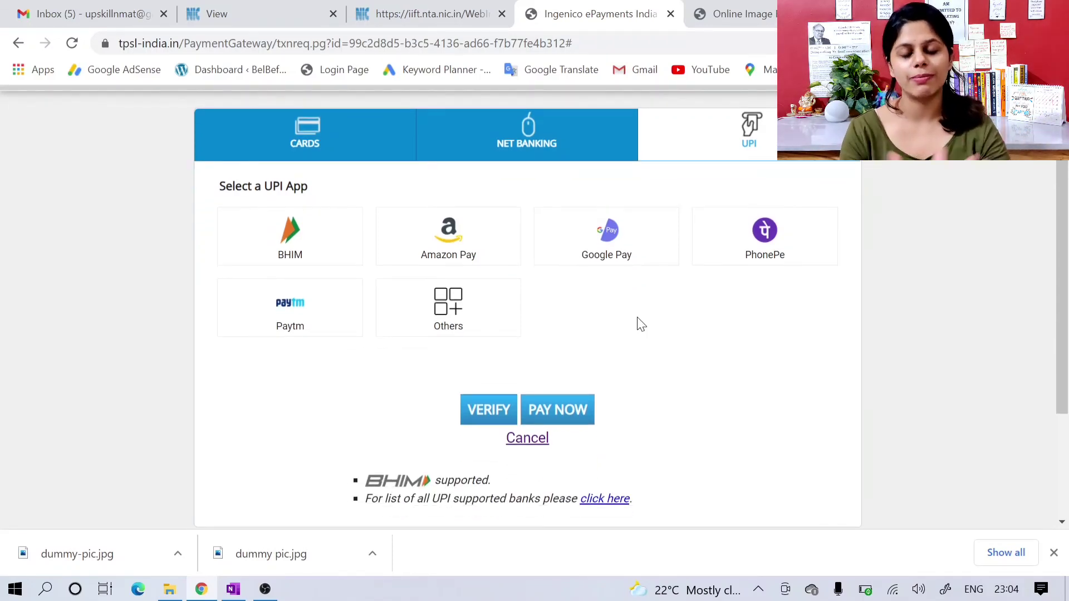